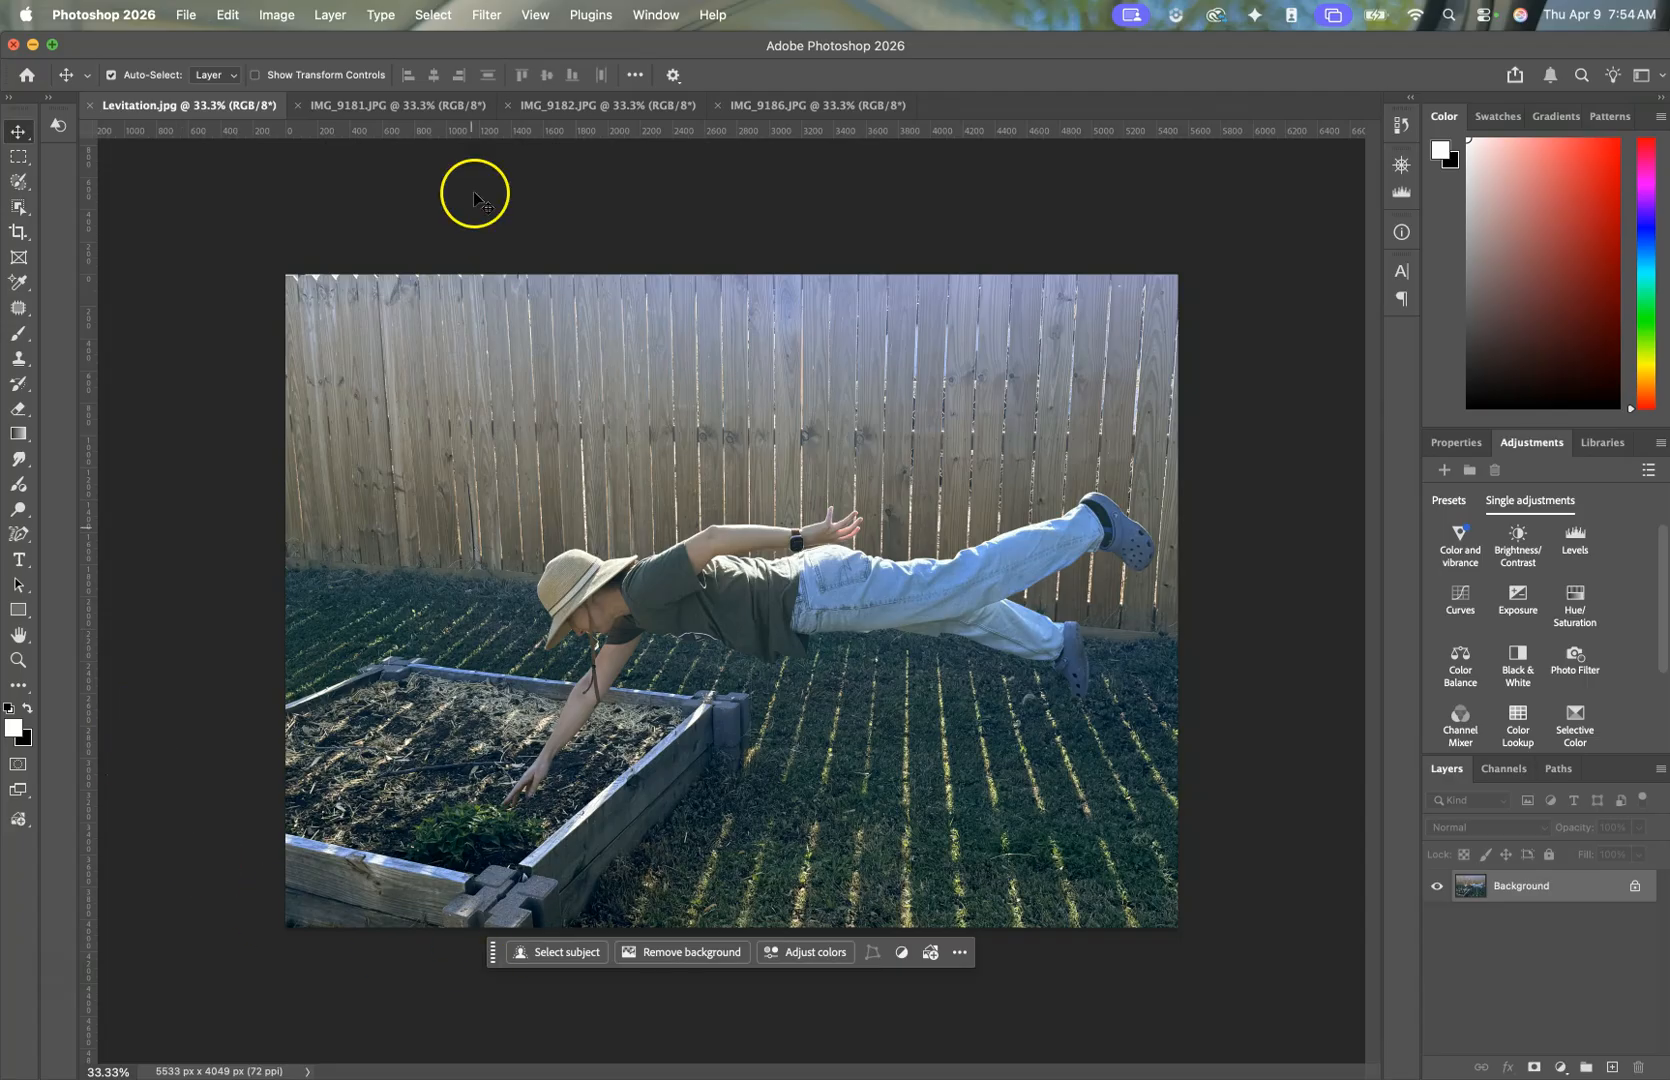
Step: Compare the stool photo IMG_9186.JPG with the empty backyard photo IMG_9182.JPG
click(758, 105)
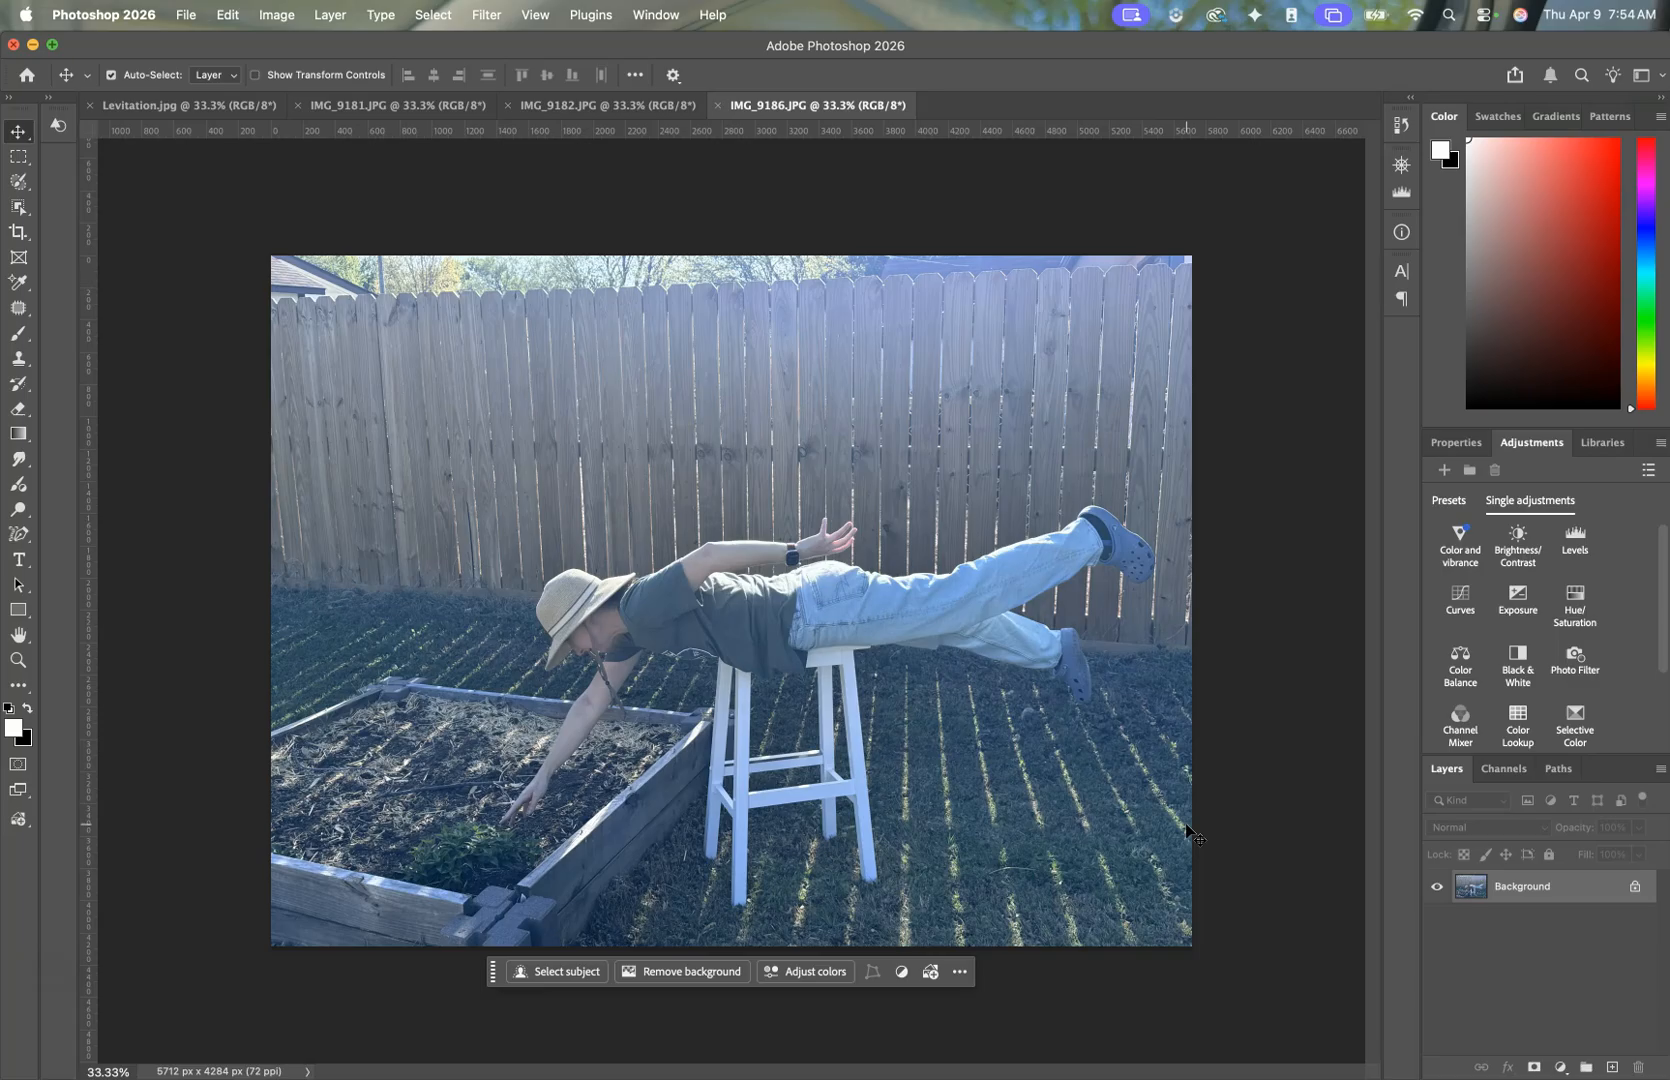
click(1155, 866)
click(1033, 839)
click(1032, 822)
click(1159, 721)
click(1185, 718)
click(1182, 716)
click(1203, 318)
click(638, 108)
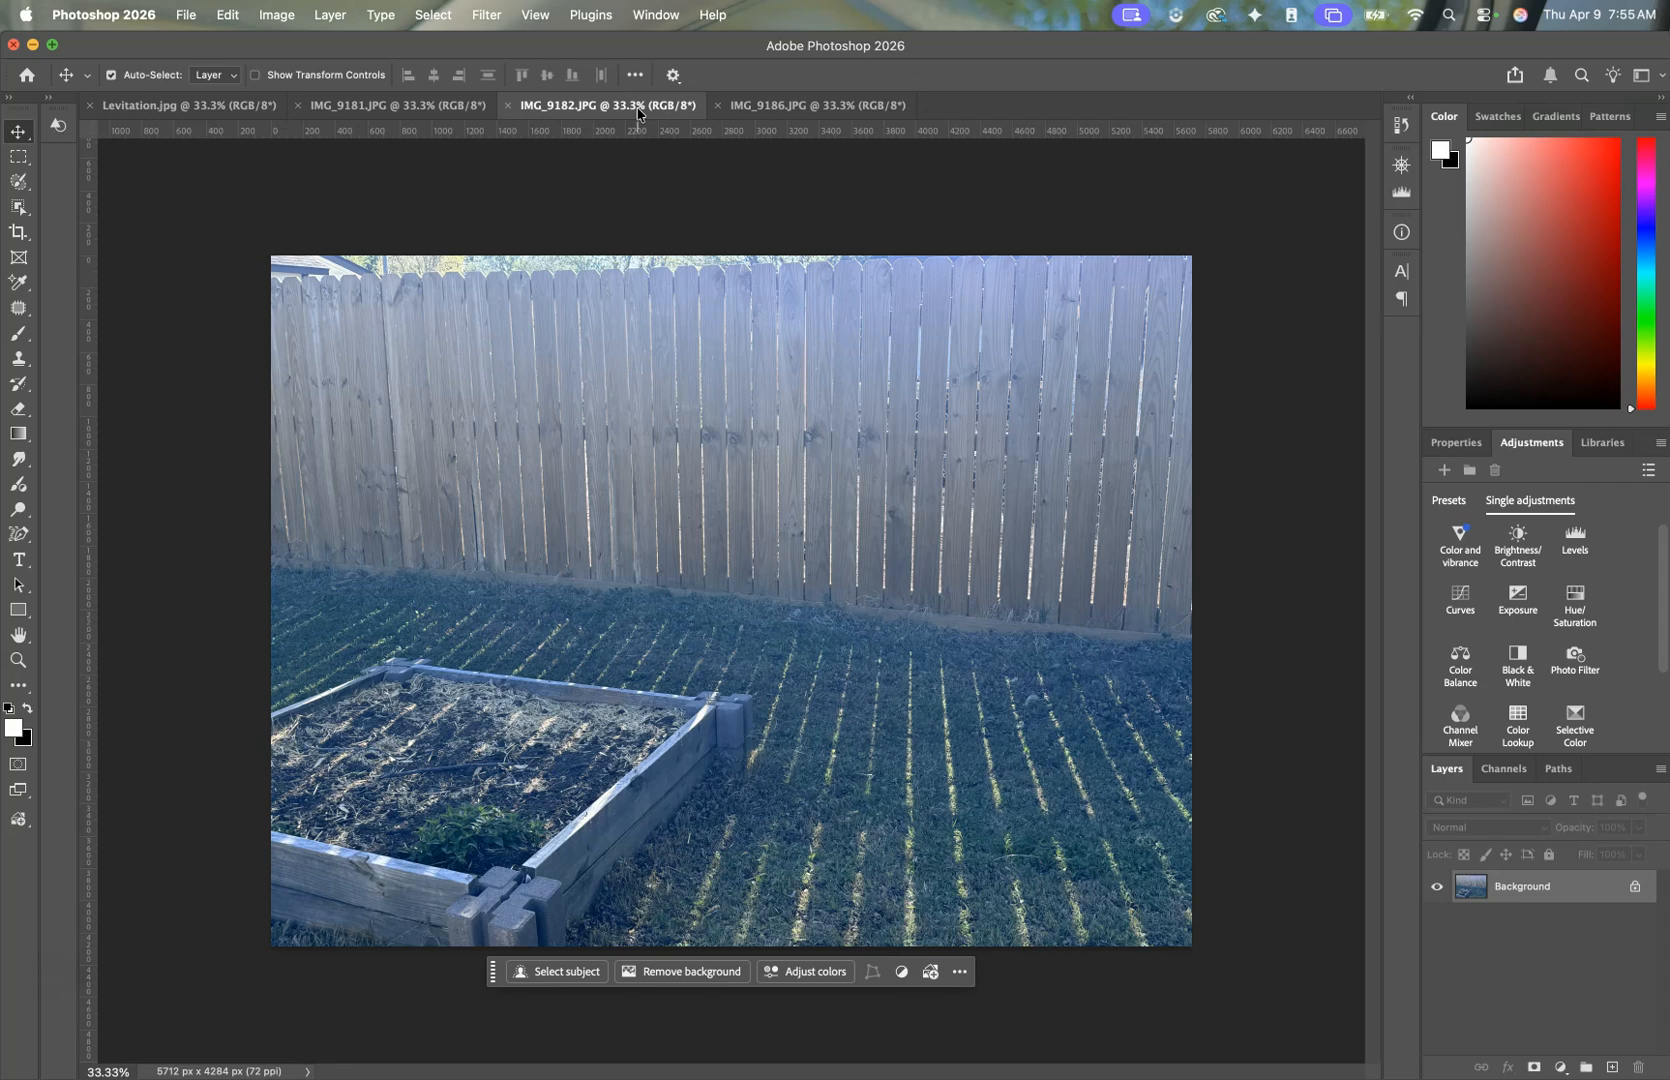
click(740, 106)
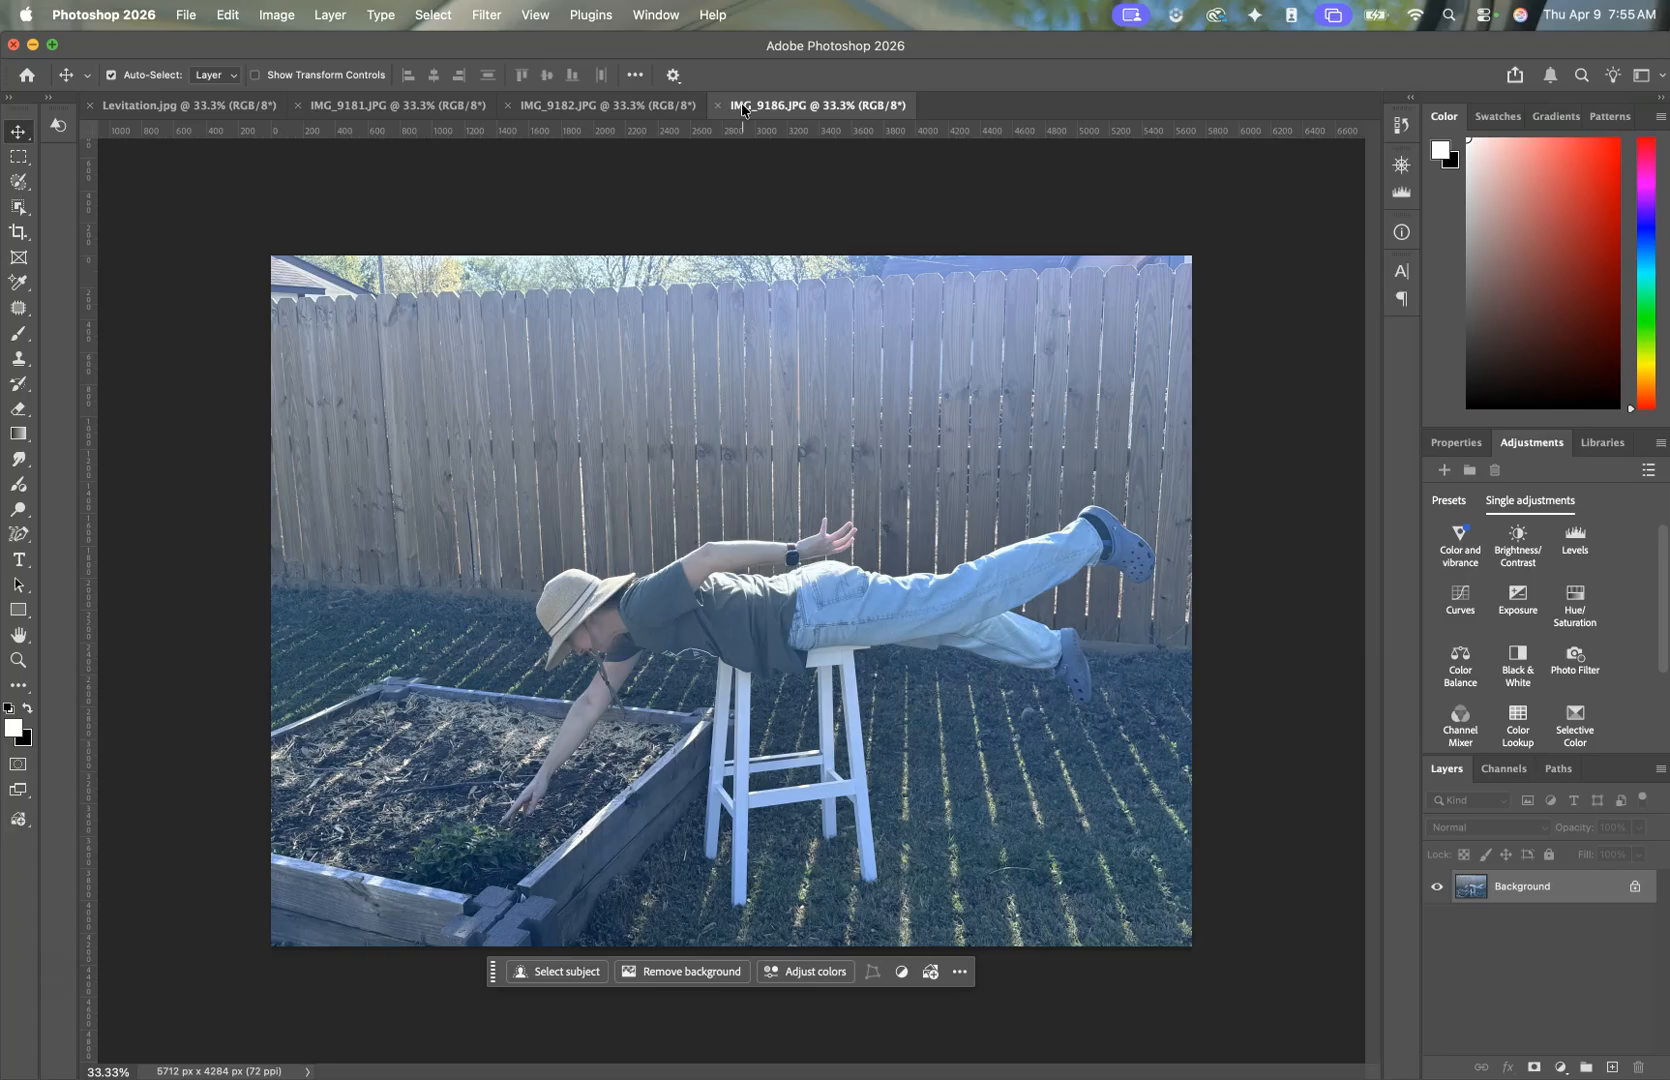
click(625, 106)
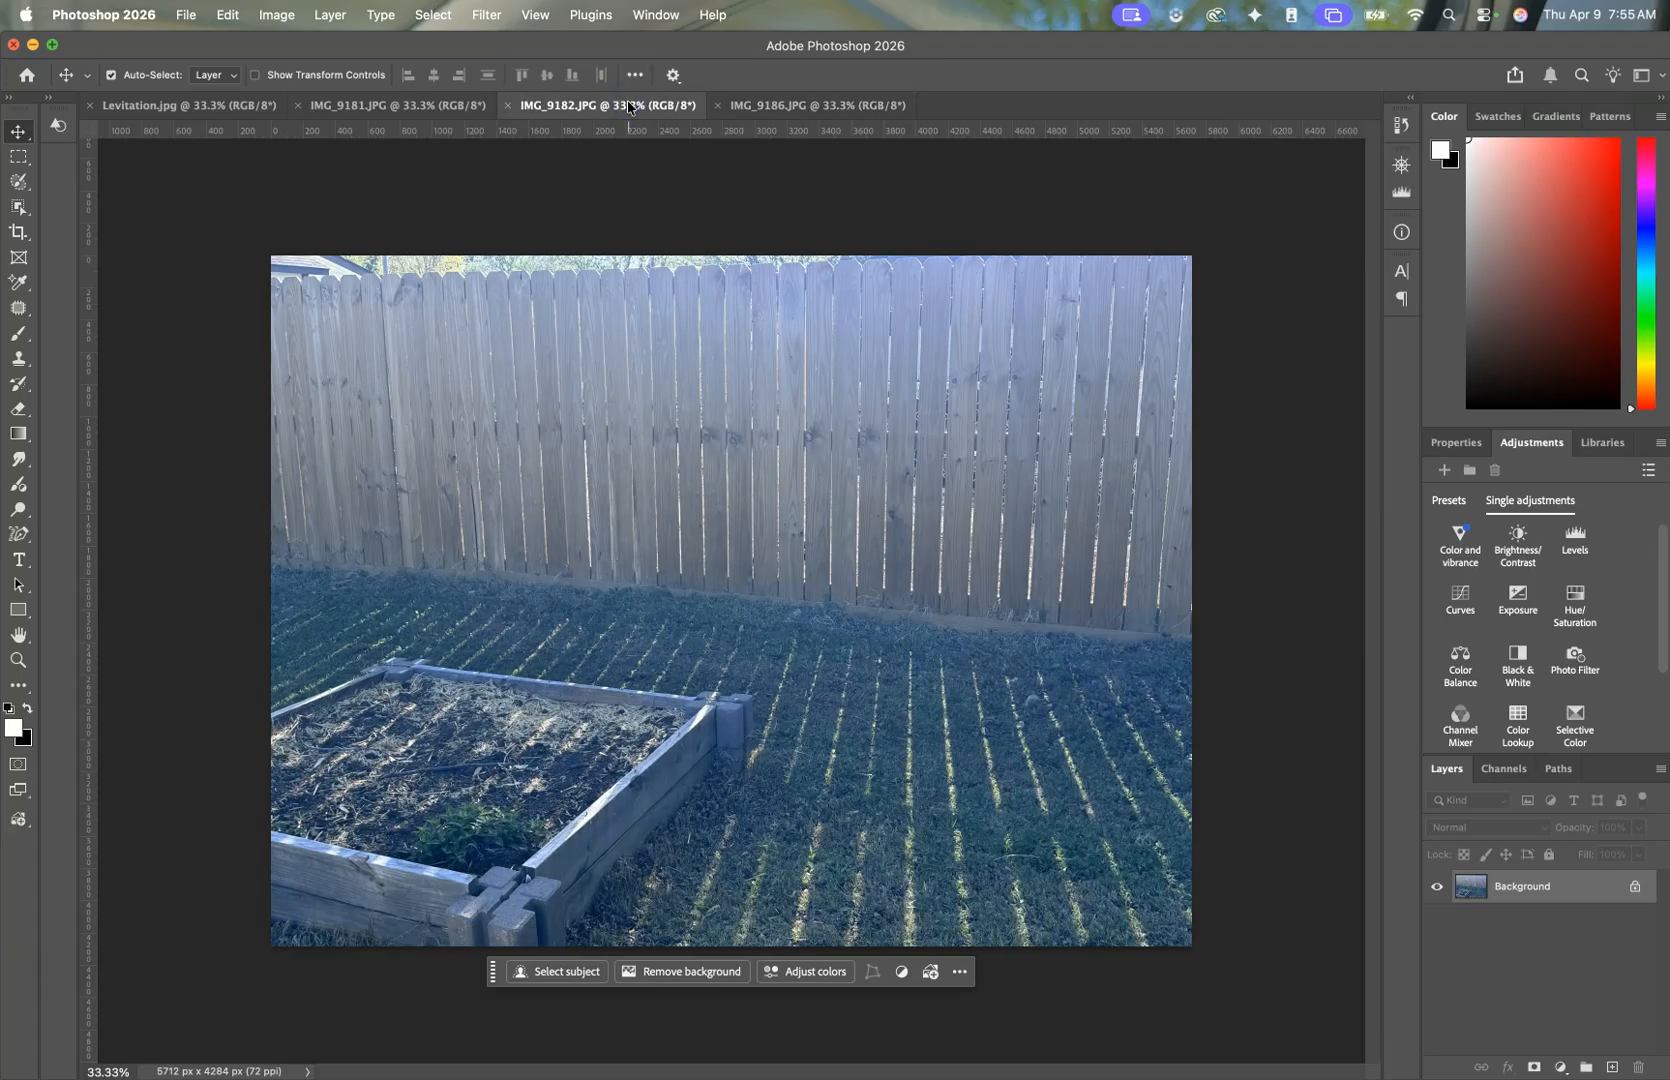
click(779, 110)
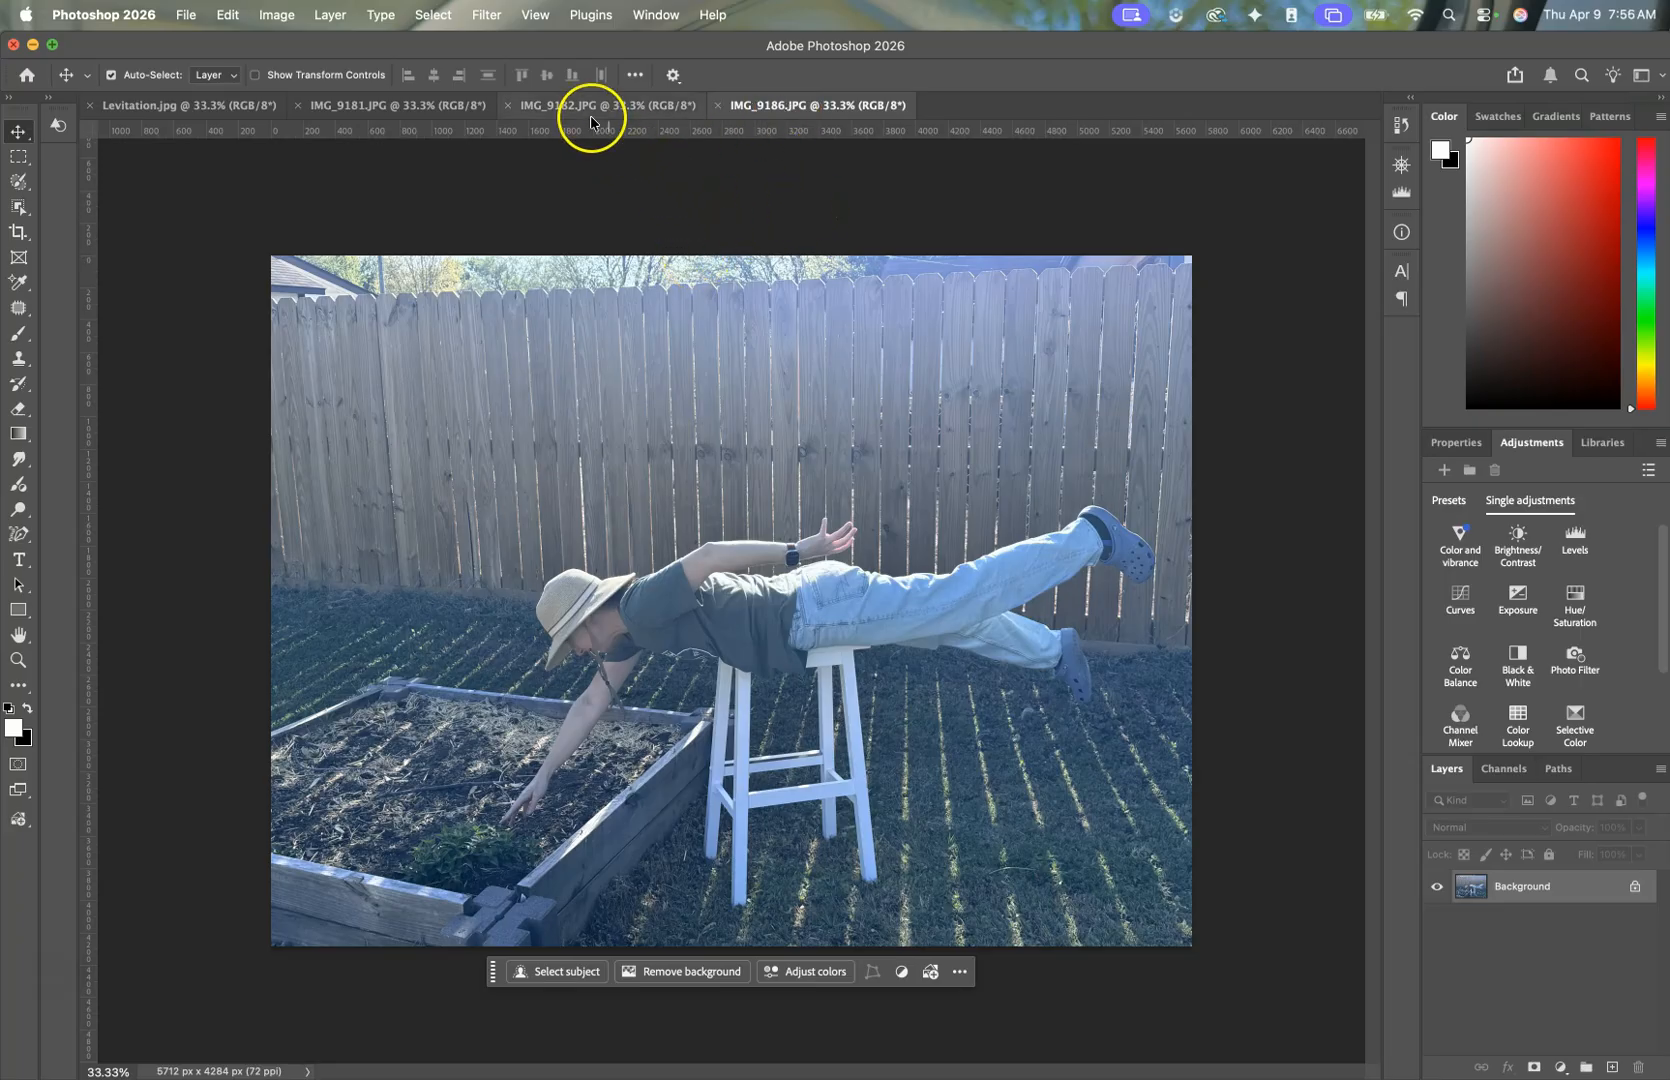
click(625, 112)
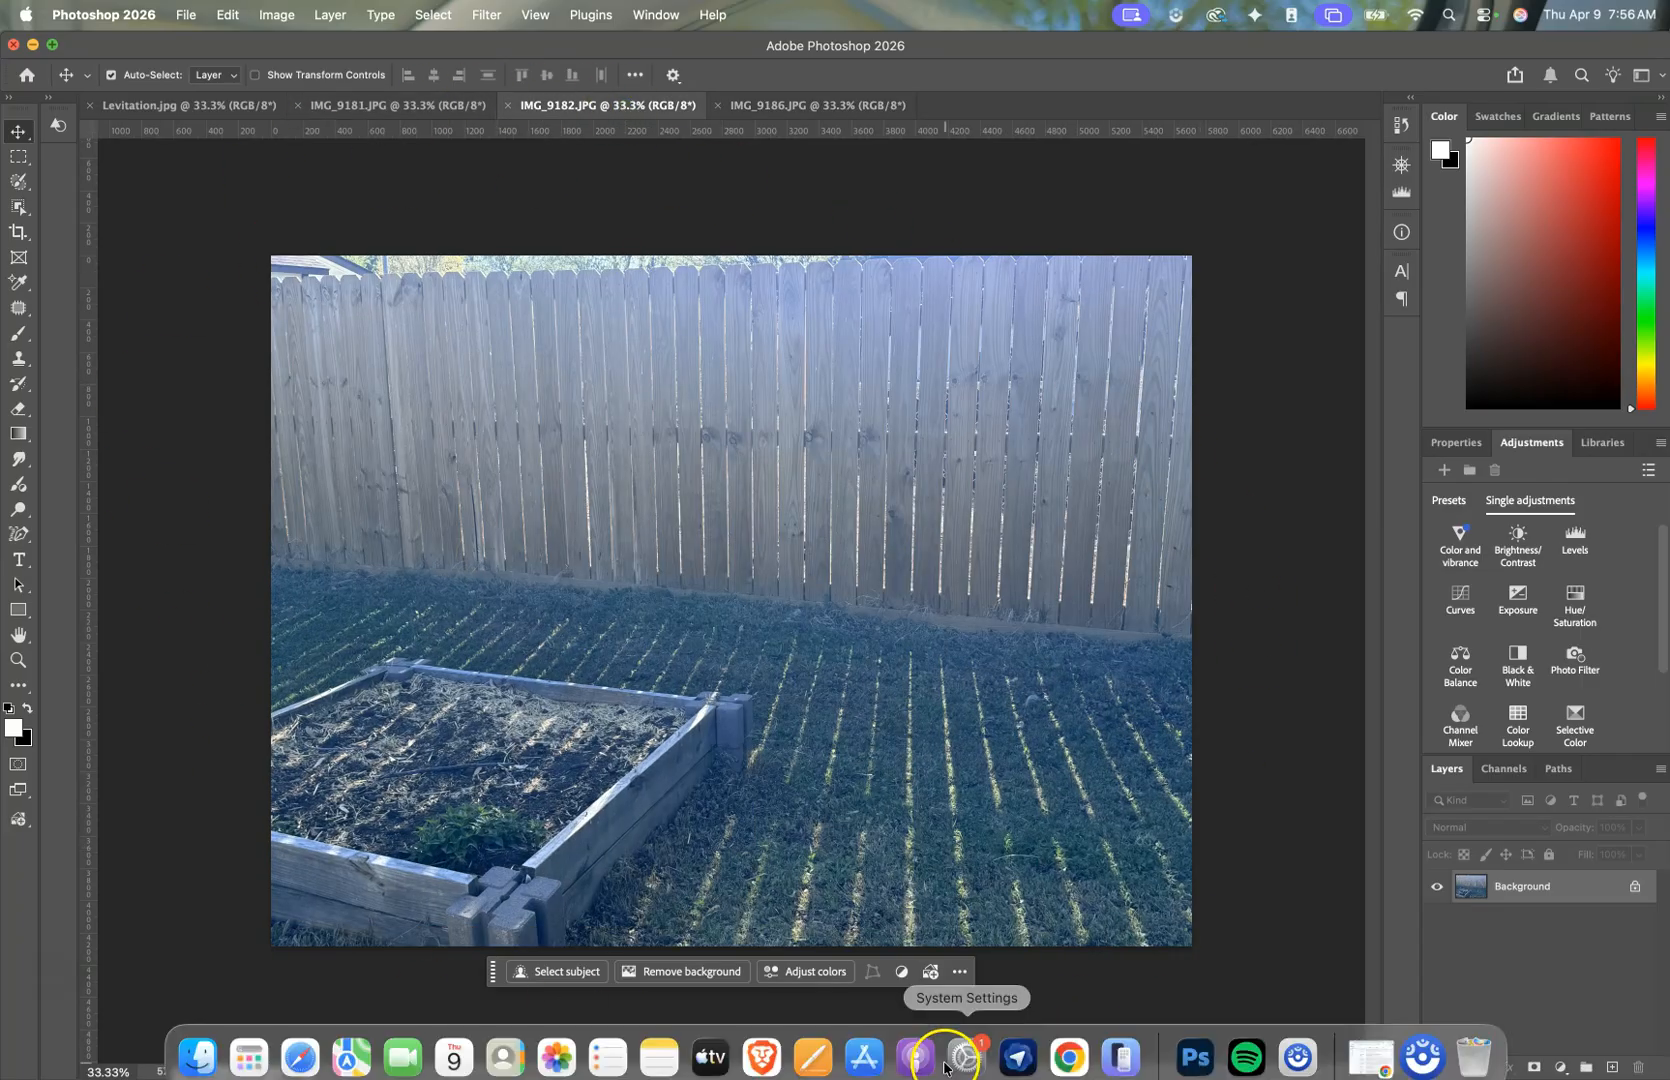
Step: Copy the entire stool photo from IMG_9186.JPG and paste it as a new layer over the empty backyard in IMG_9182.JPG
click(770, 110)
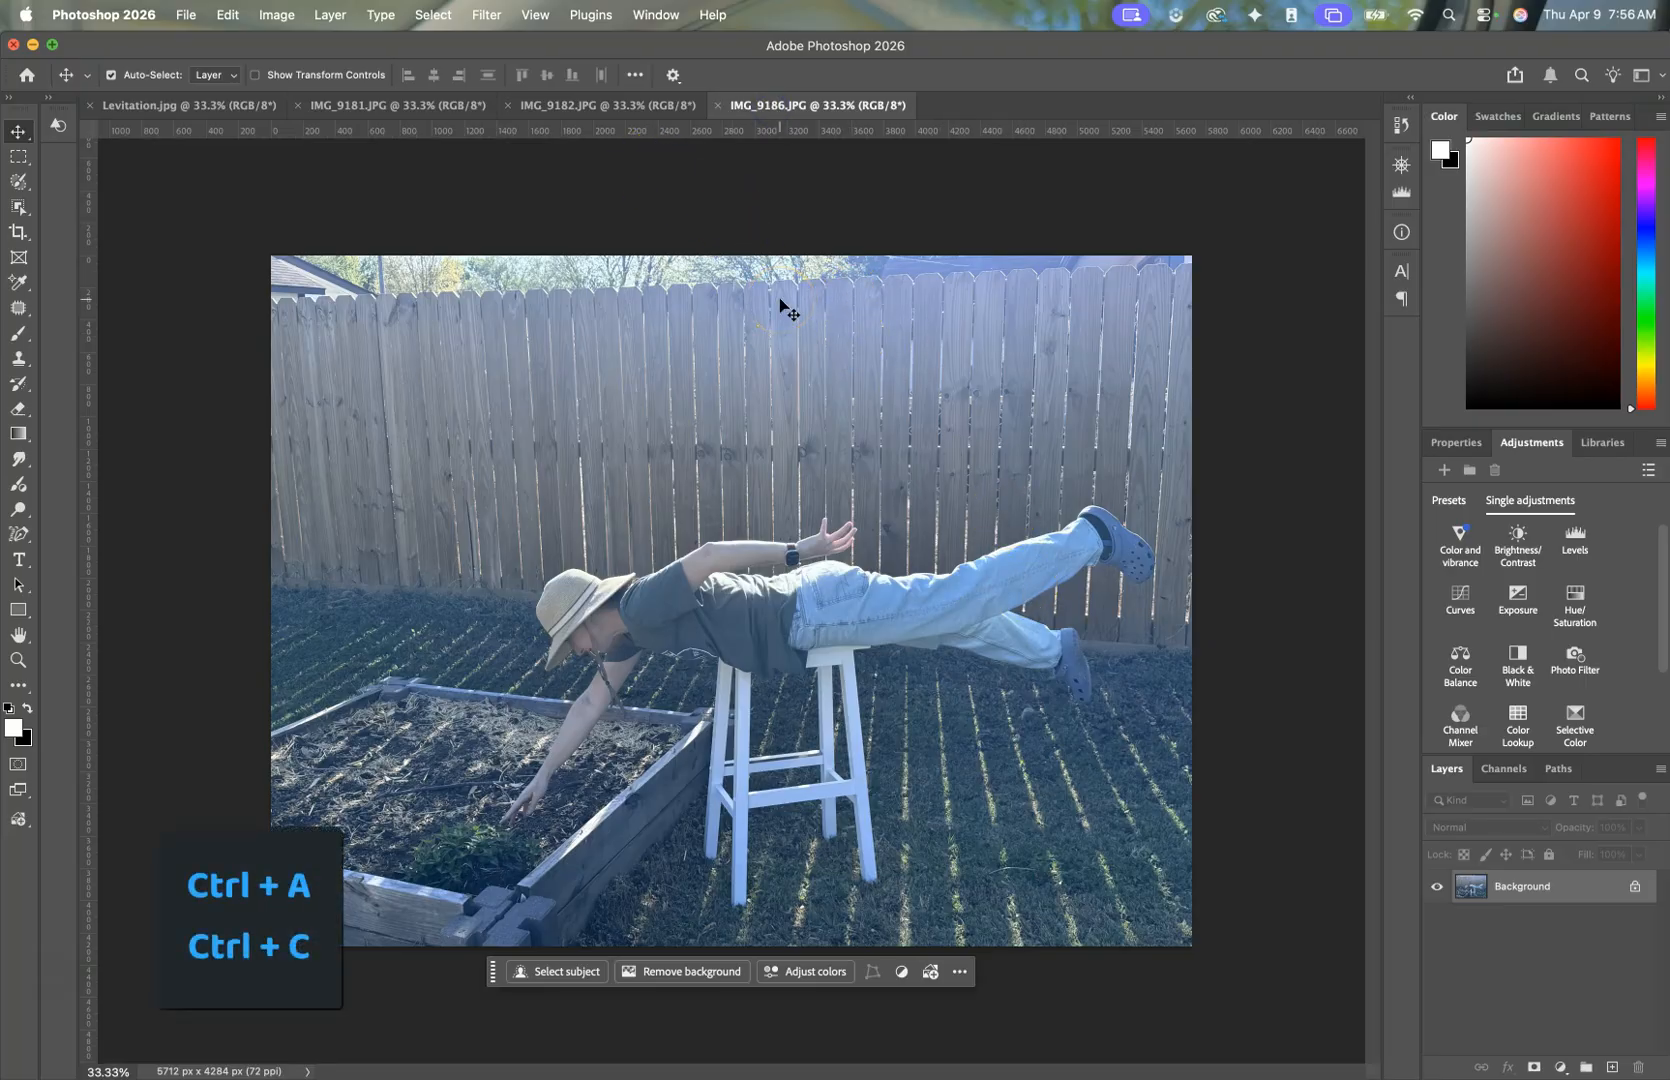
key(super+a)
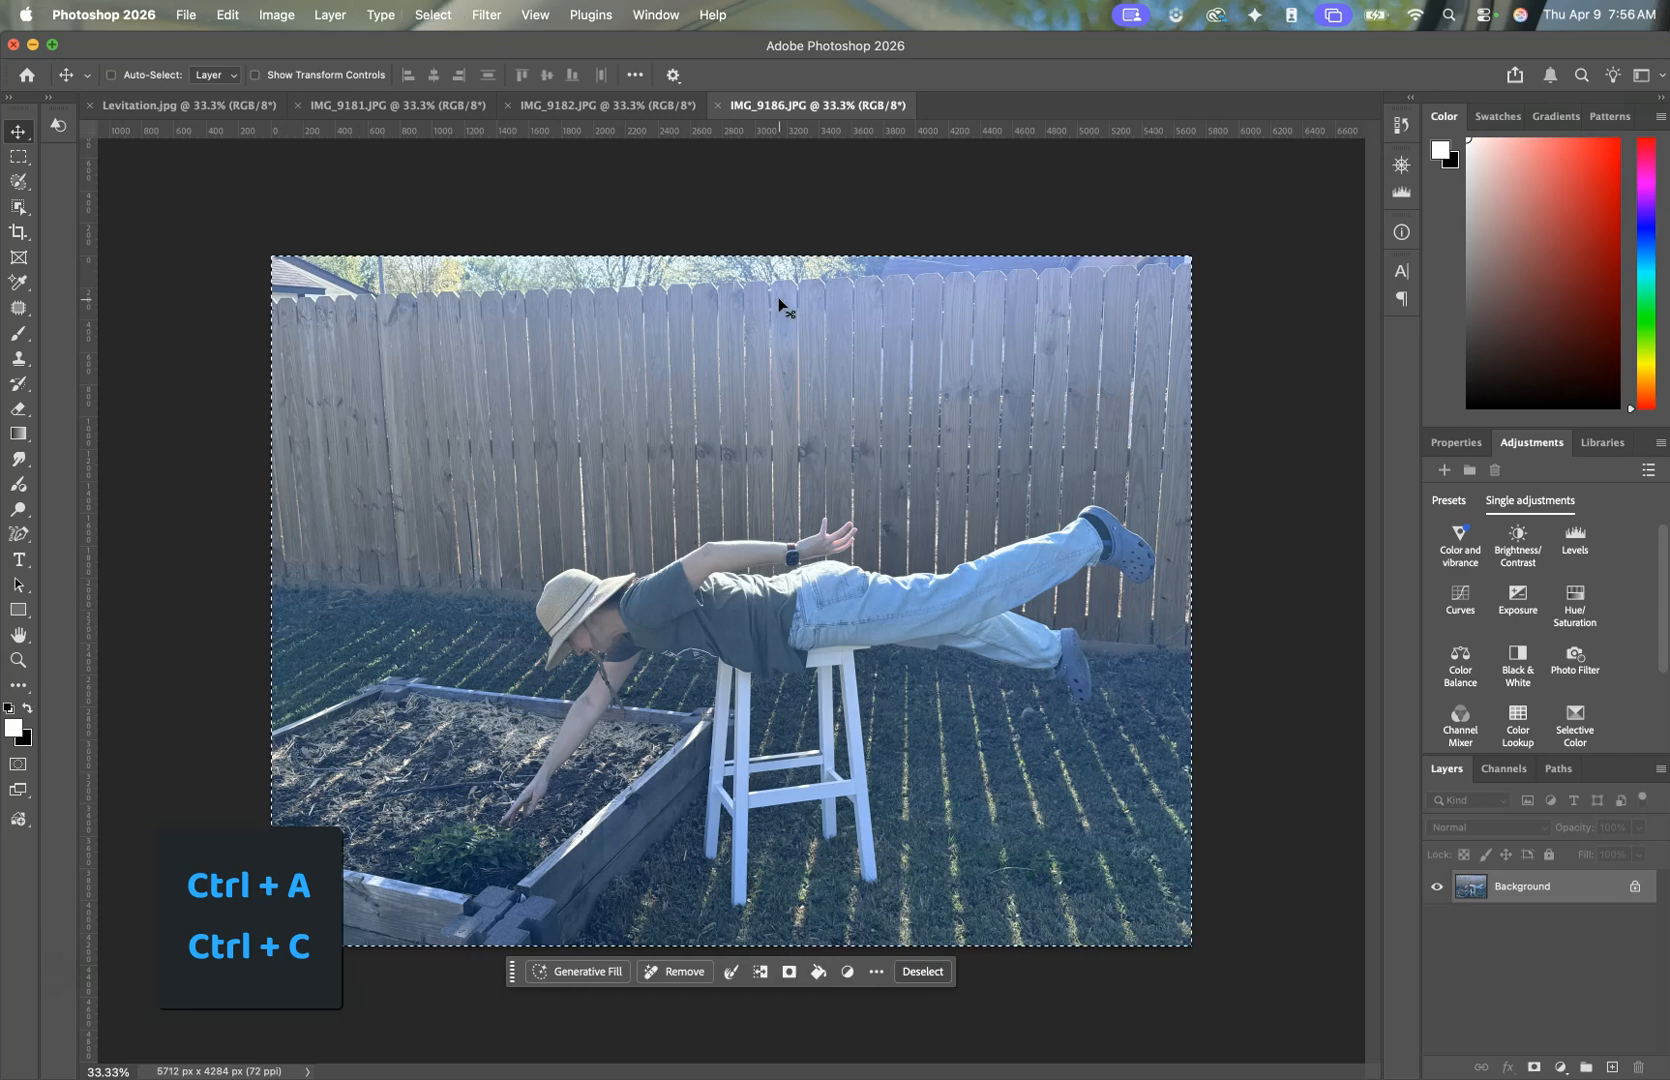
click(608, 105)
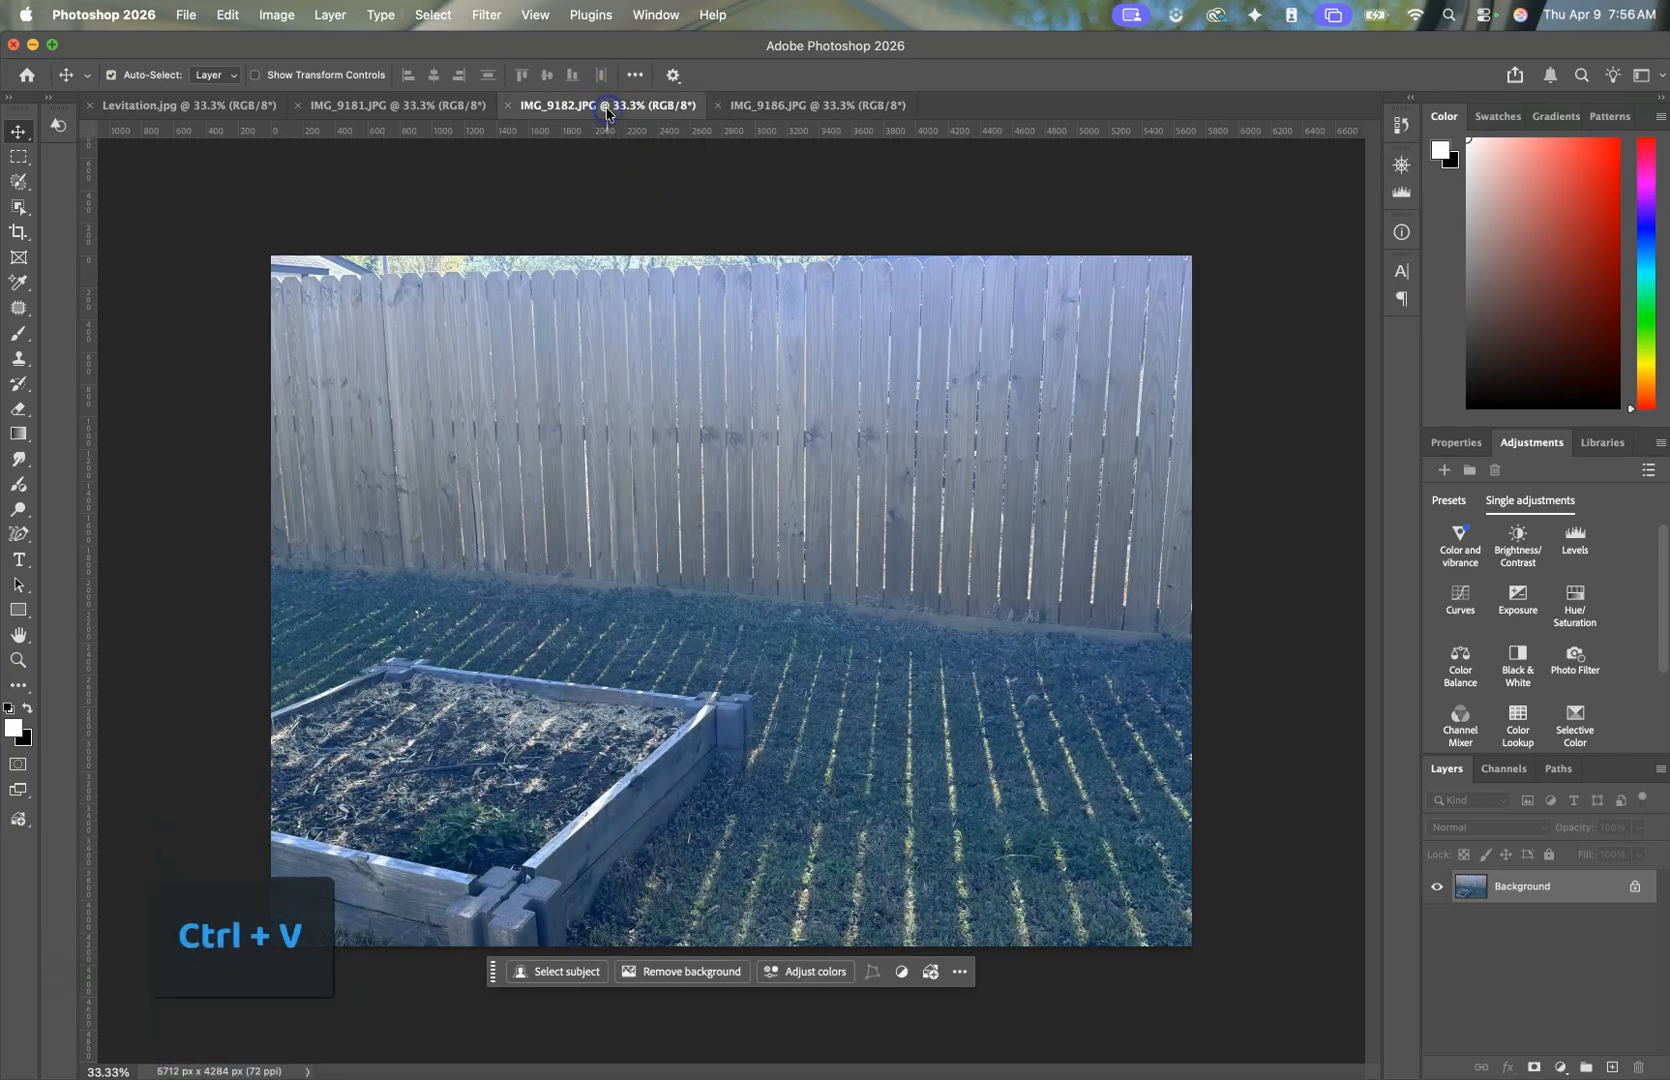
key(super+v)
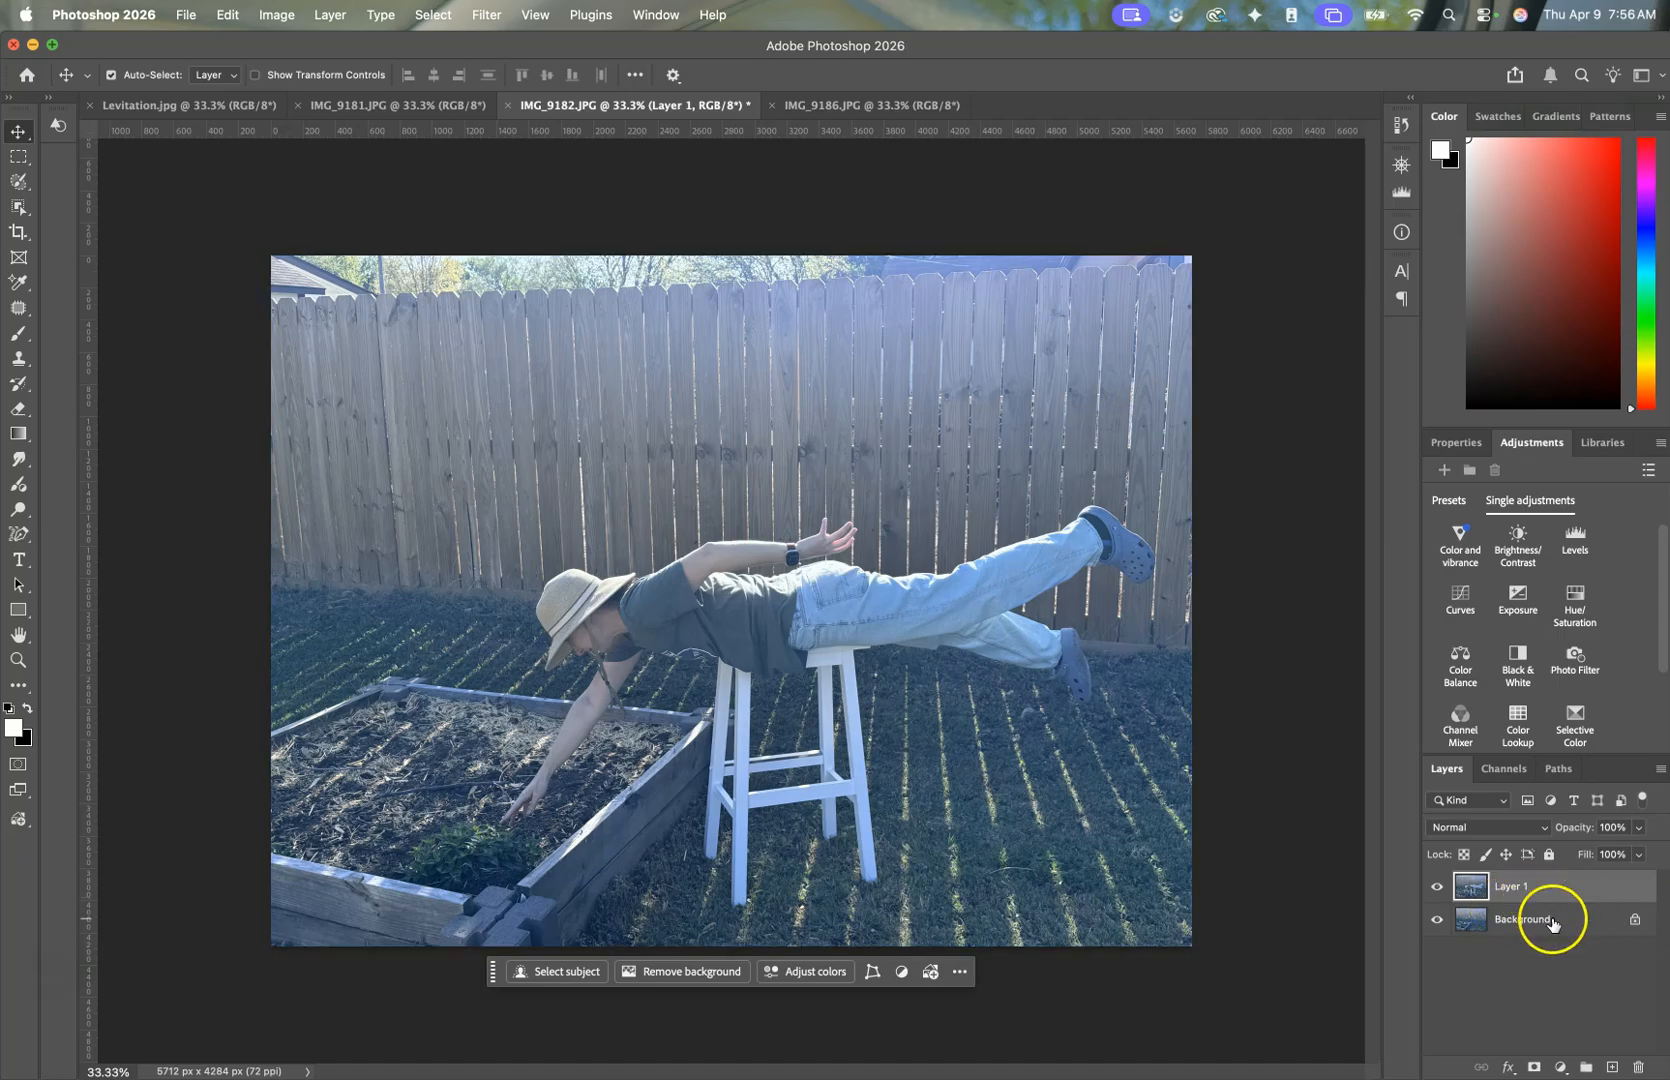
Step: Convert the Background into a regular layer named Layer 0 and auto-align it with Layer 1 using the Auto projection
double_click(1592, 918)
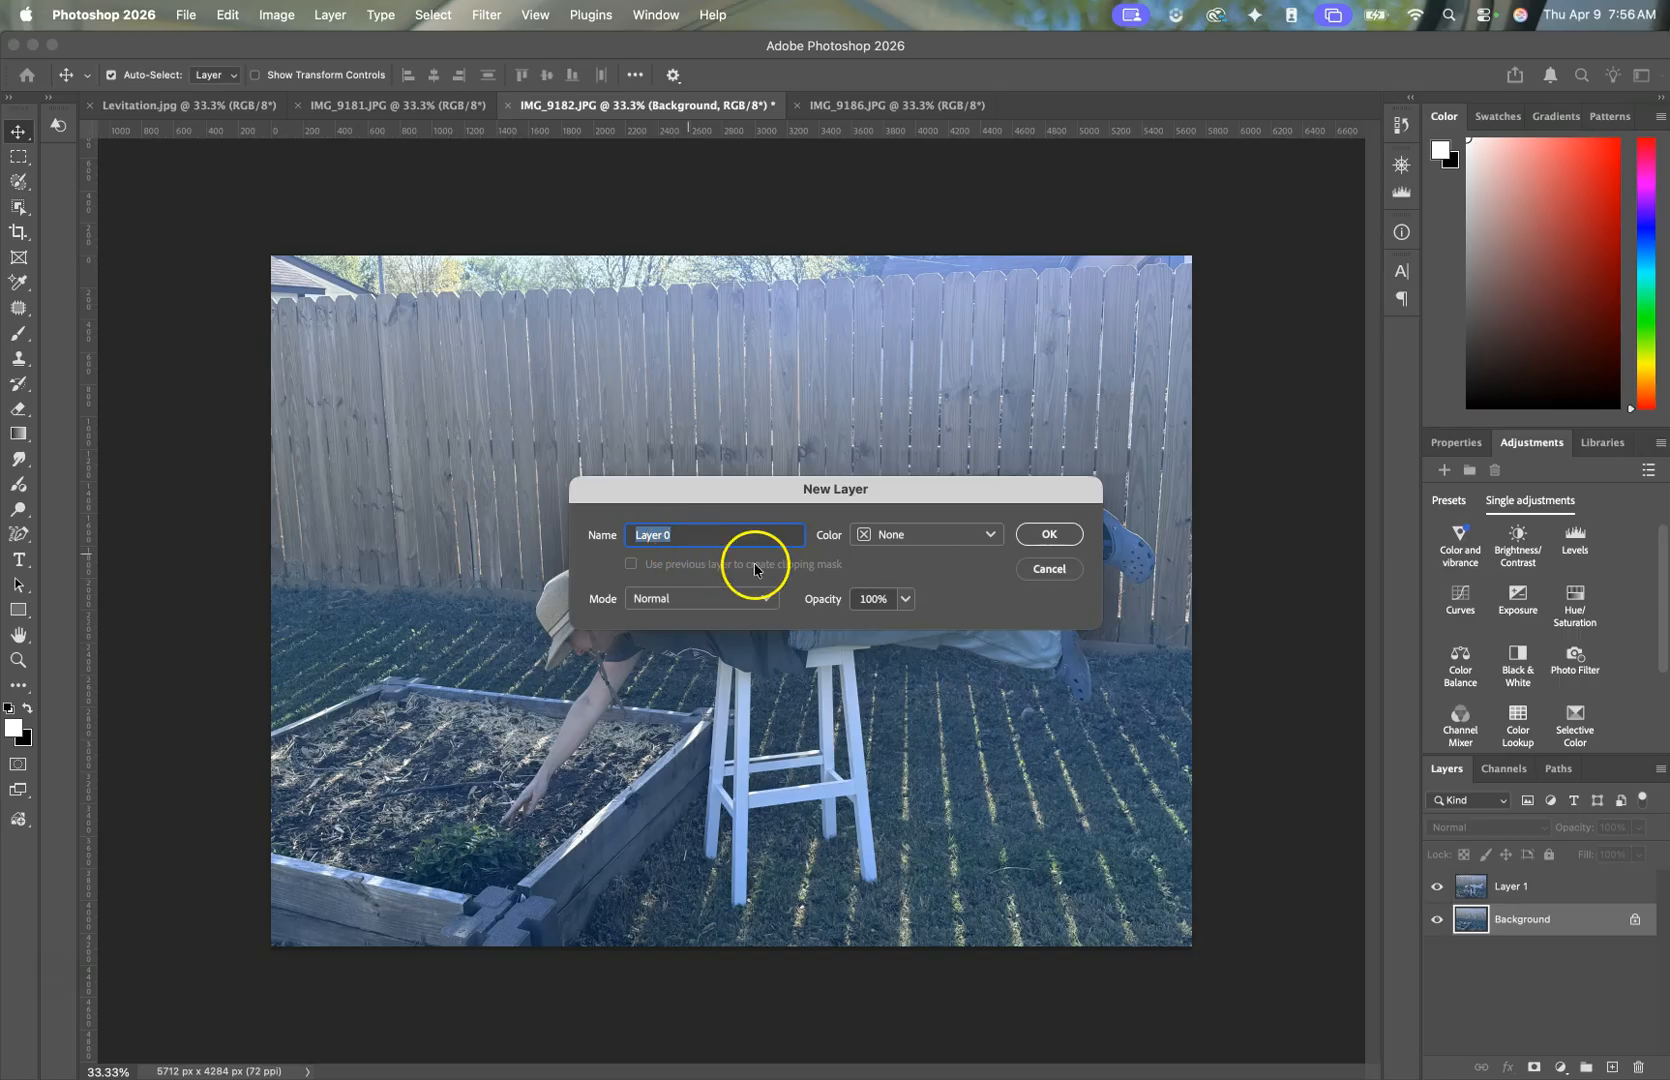
click(1044, 534)
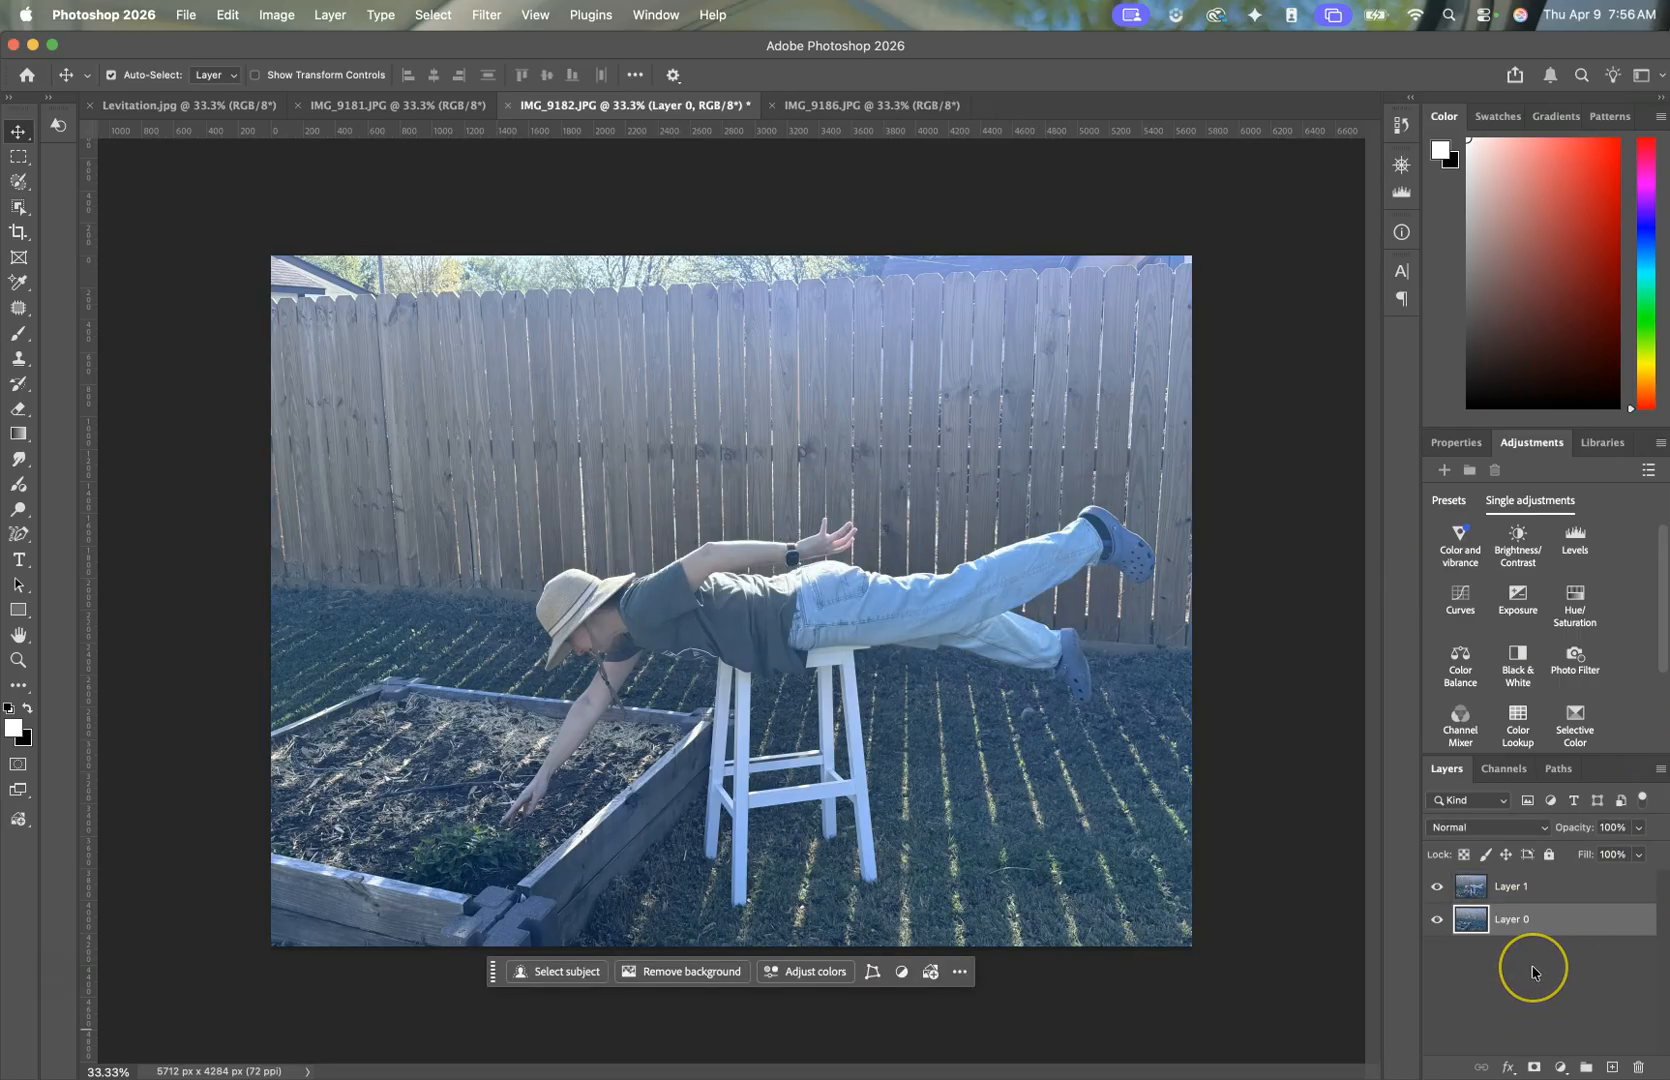
shift+click(1541, 889)
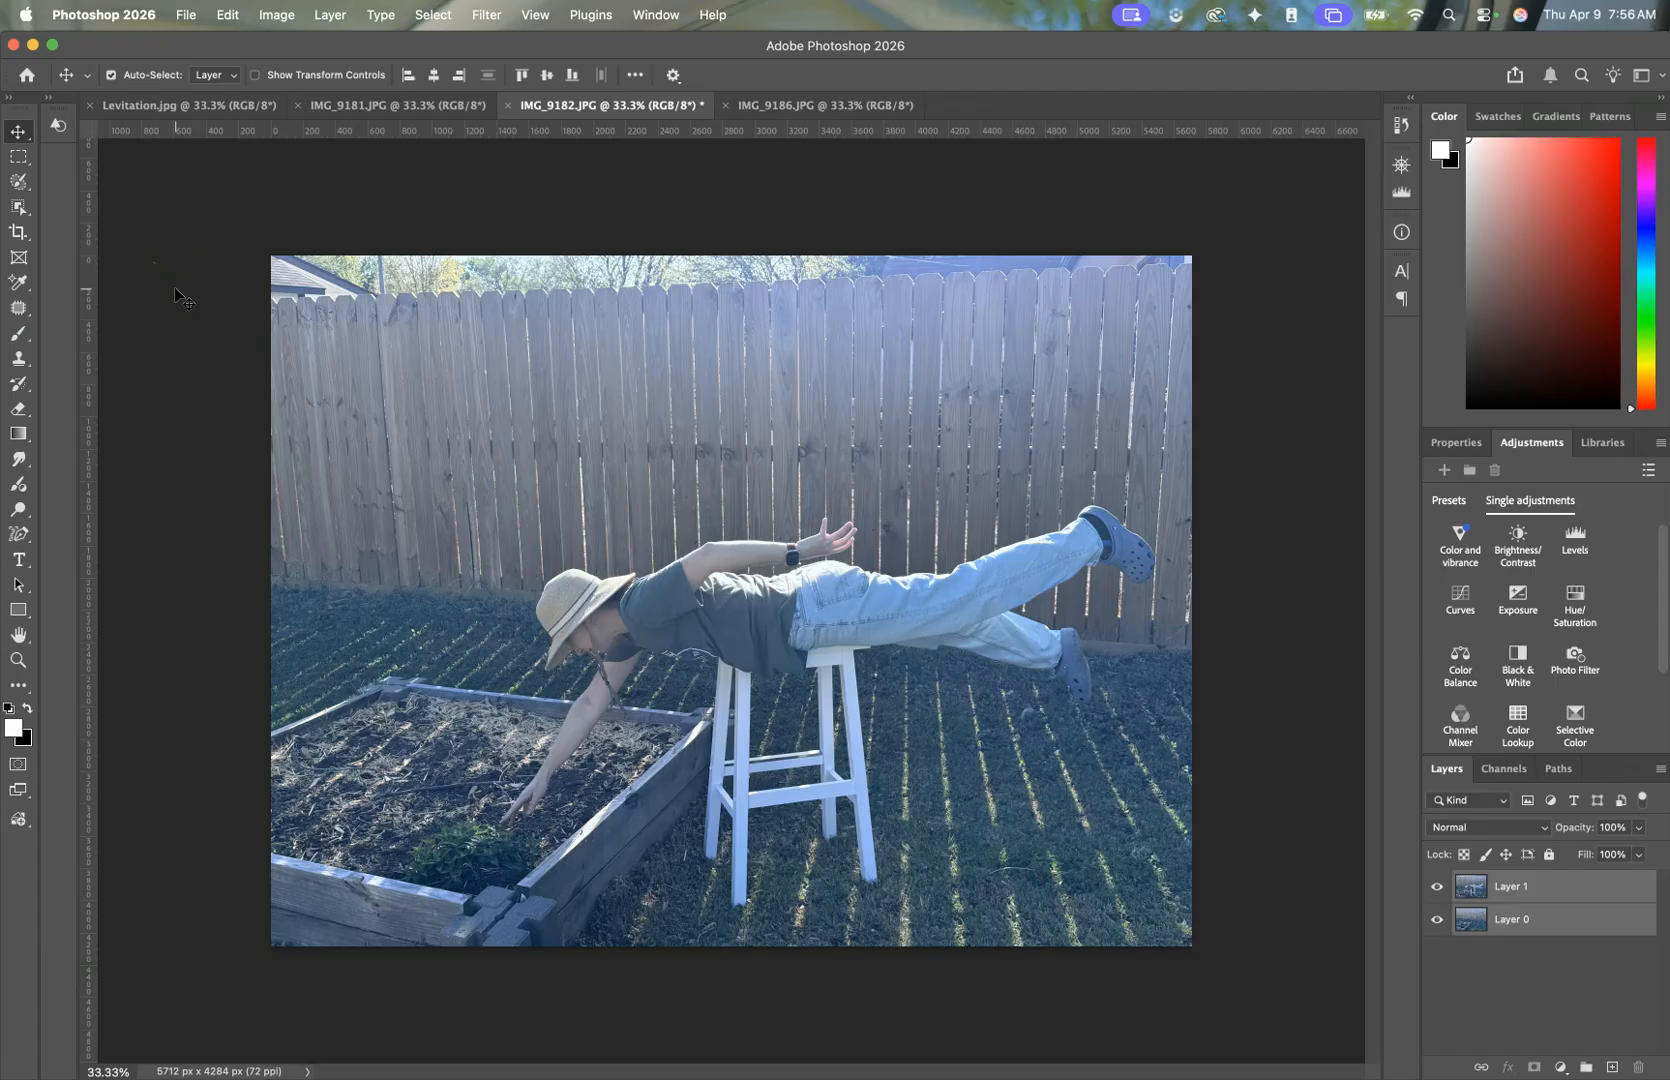
click(228, 15)
click(229, 18)
click(229, 18)
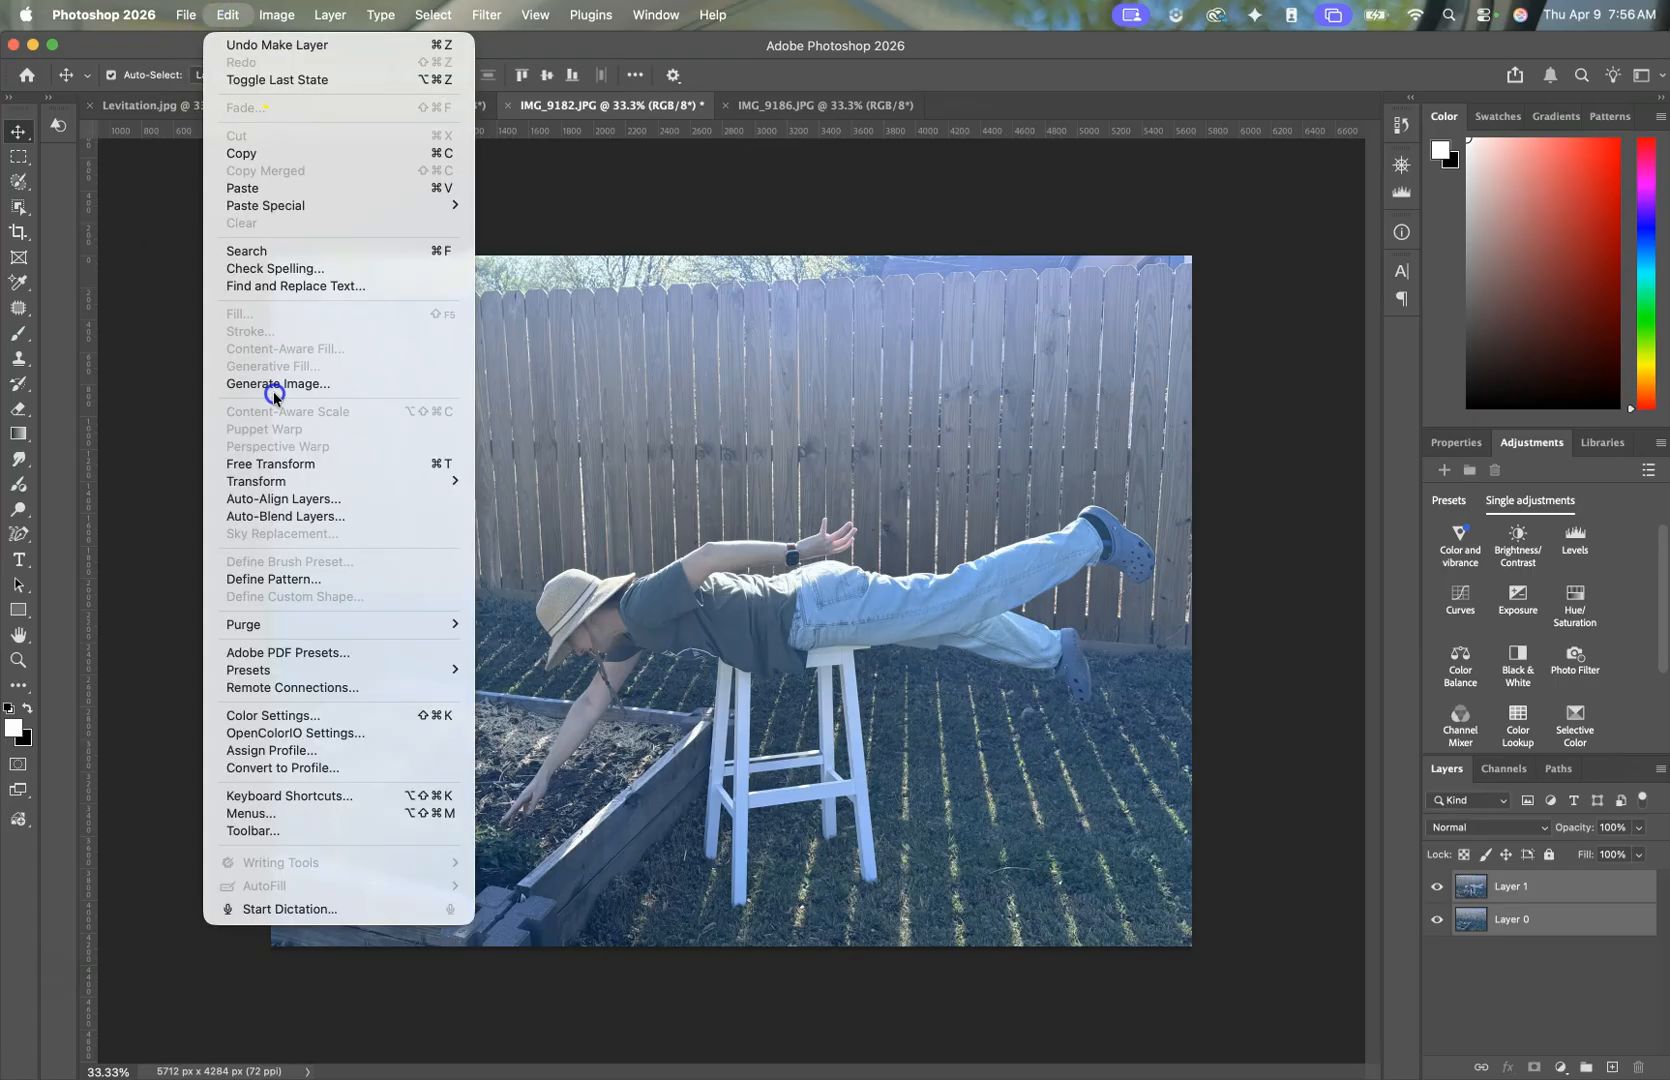
click(282, 500)
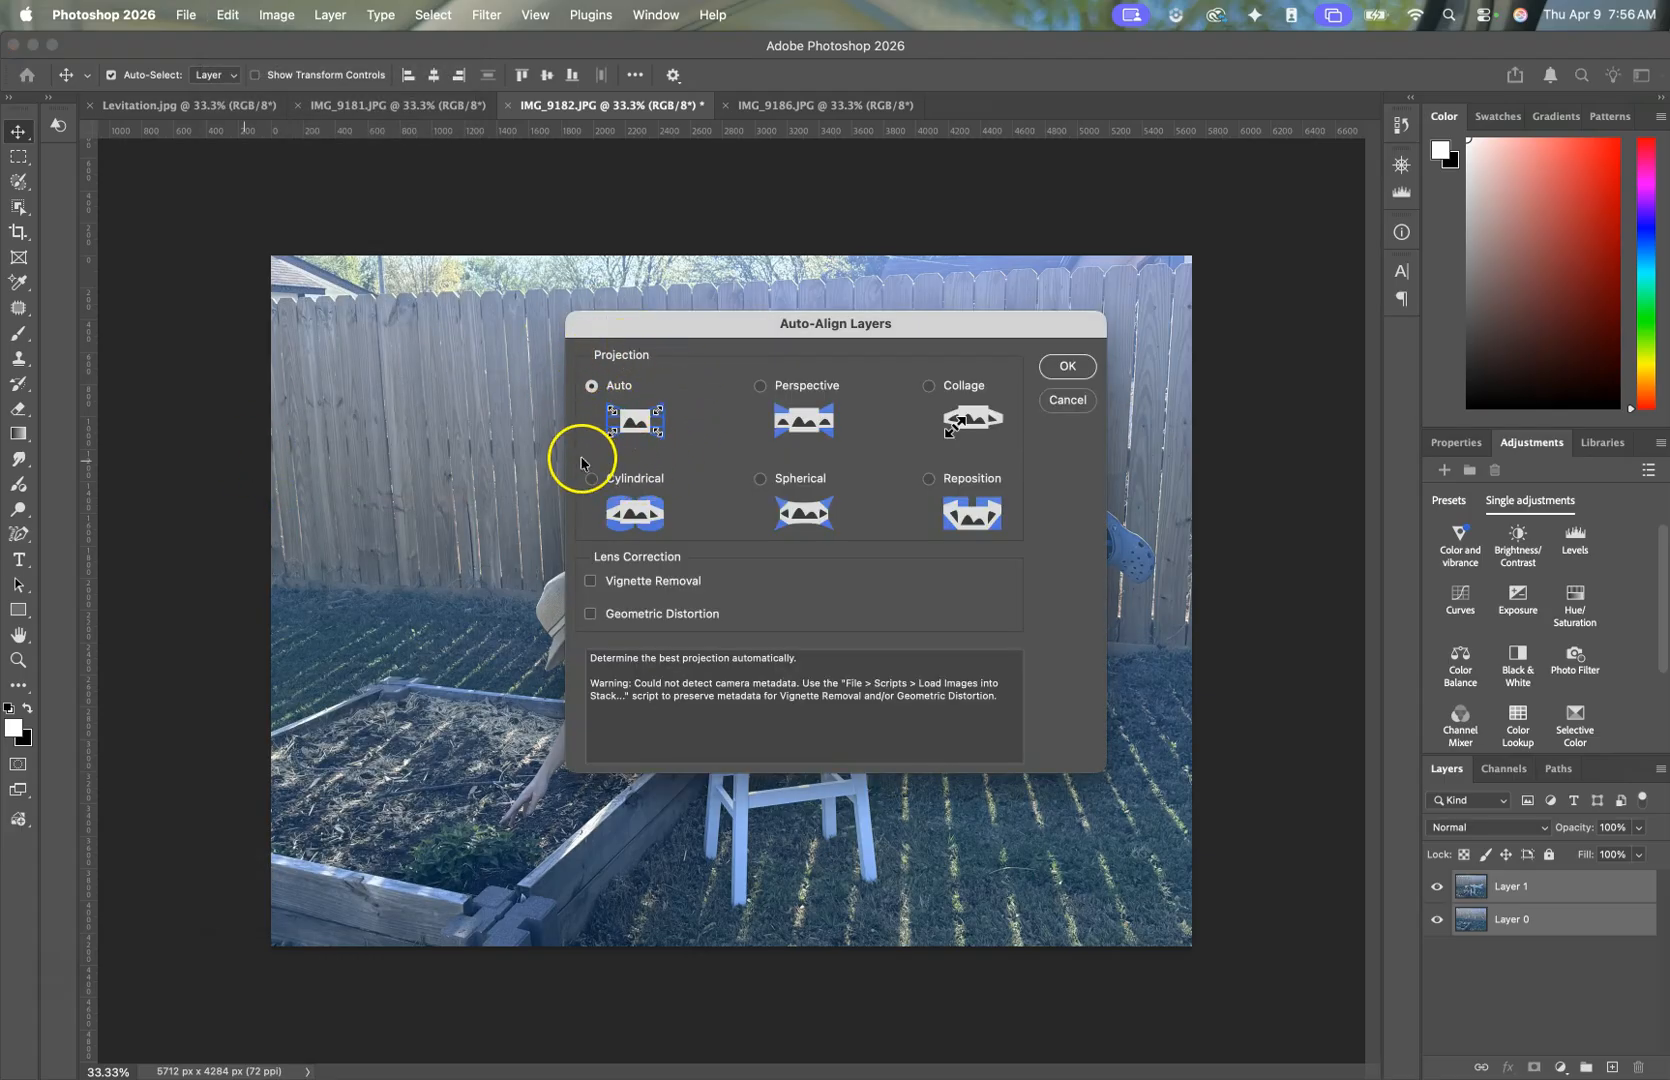
click(1067, 366)
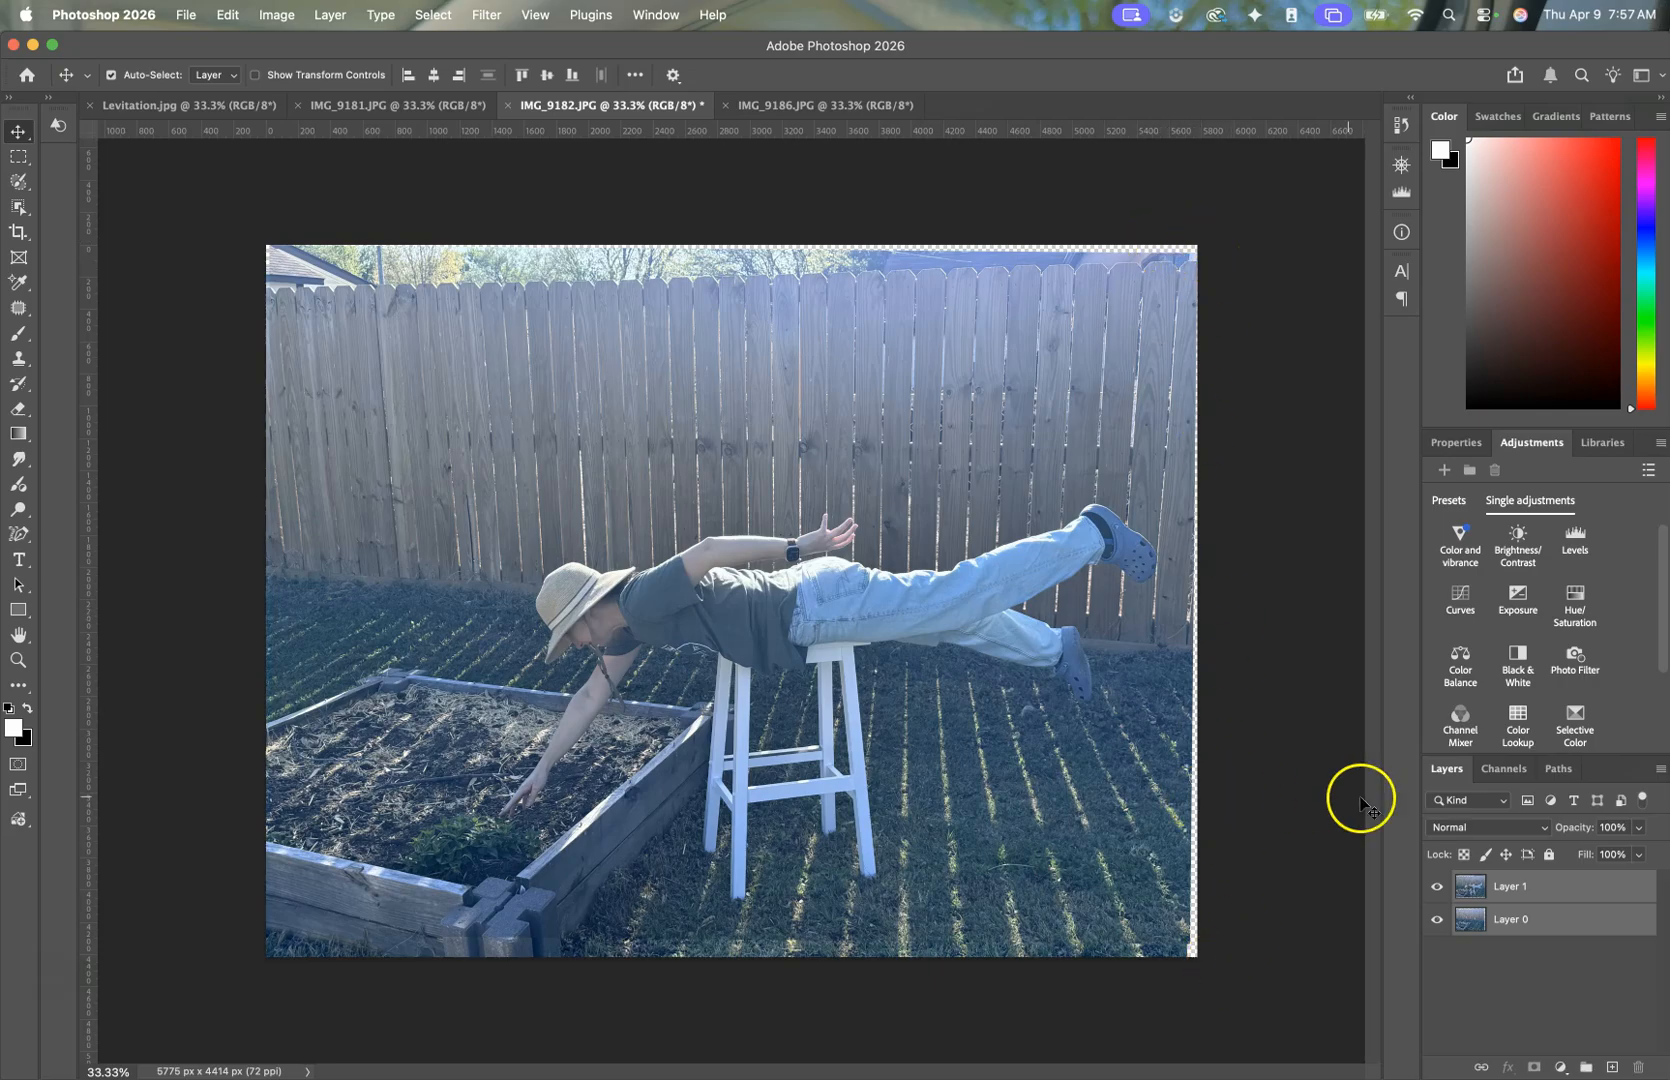
Step: Toggle the visibility of Layer 1 to check its alignment with the empty backyard layer
click(1436, 887)
click(1436, 887)
click(1436, 887)
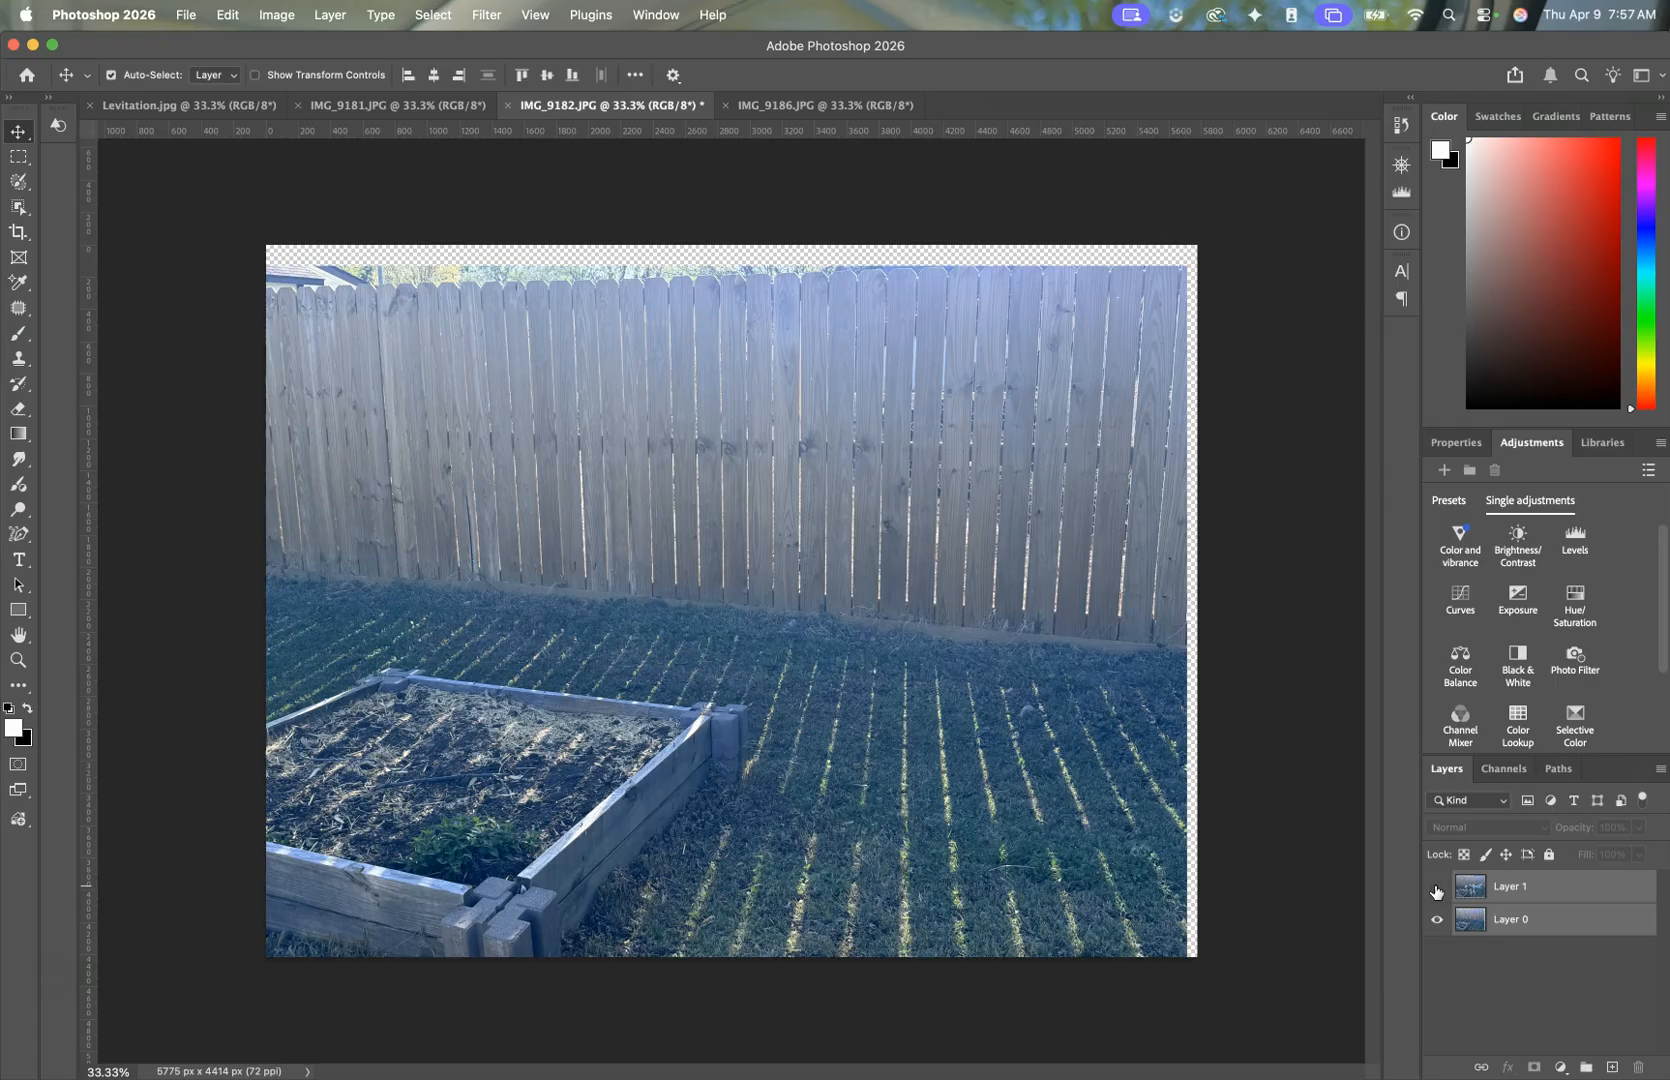
click(1436, 887)
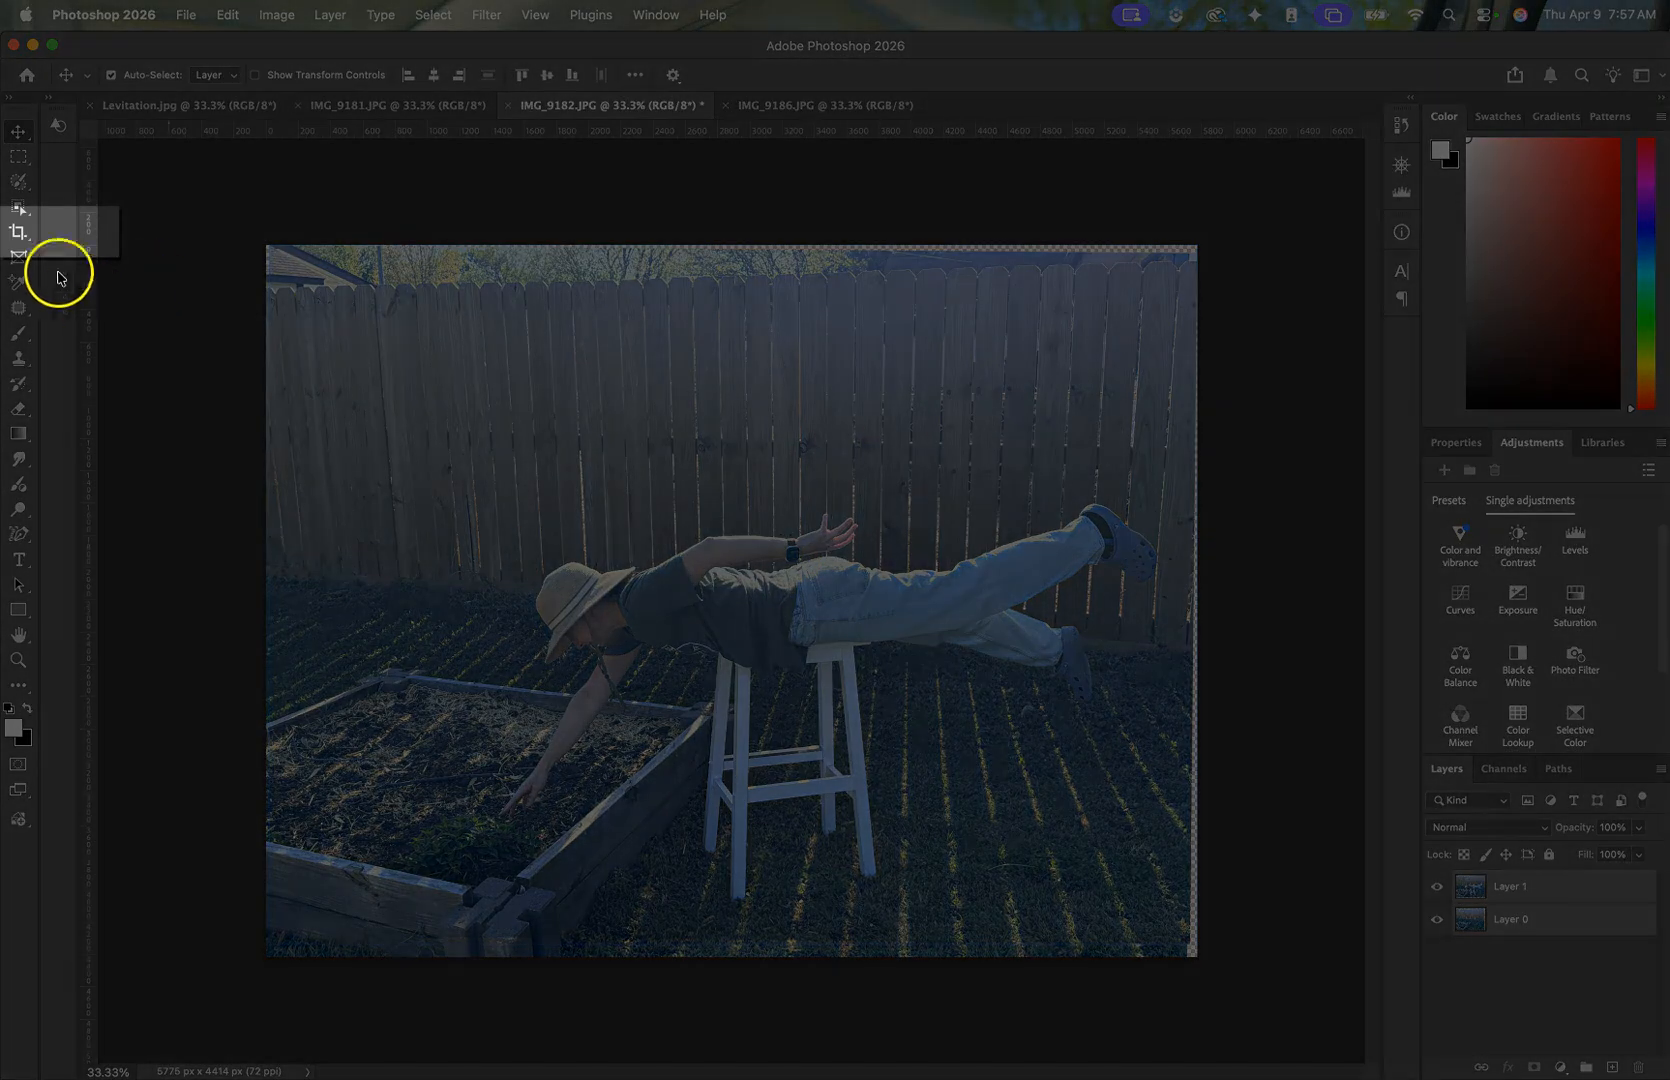
Step: Crop the transparent edges off the aligned image at the original ratio, to about 5577 x 4262 px
click(18, 231)
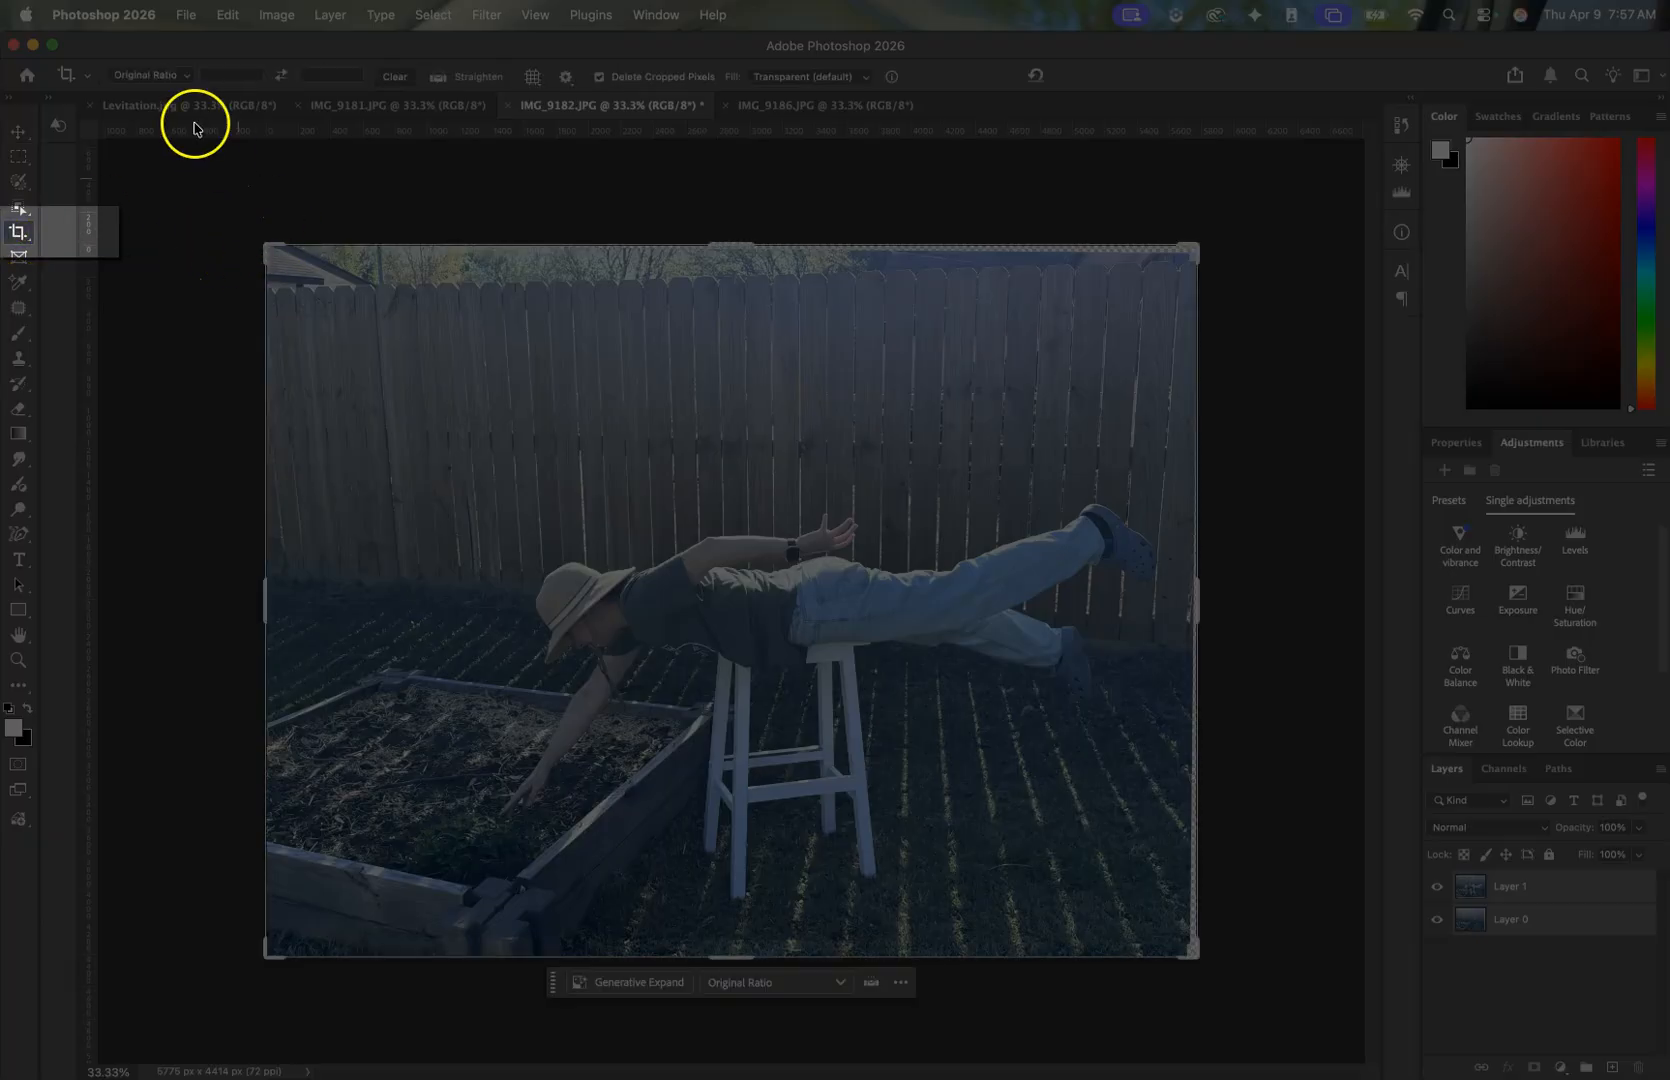
click(152, 75)
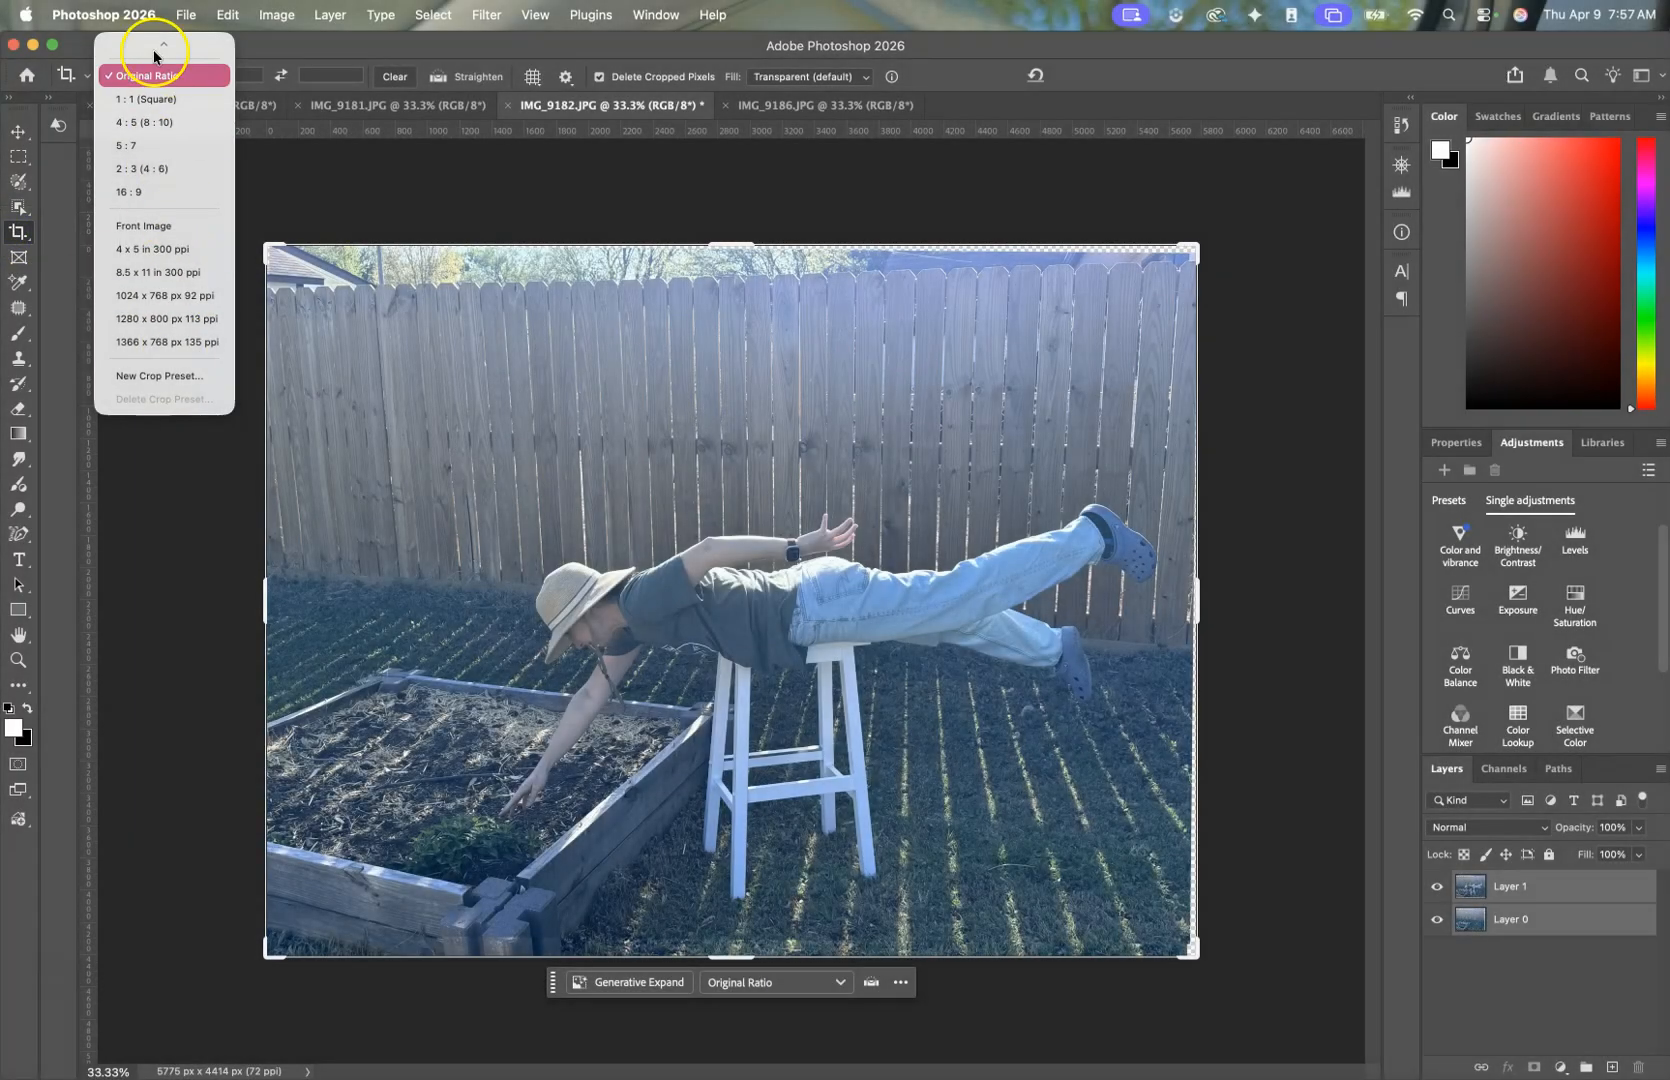
mouse_move(155, 52)
click(150, 135)
drag(267, 247, 279, 254)
drag(1190, 950, 1174, 939)
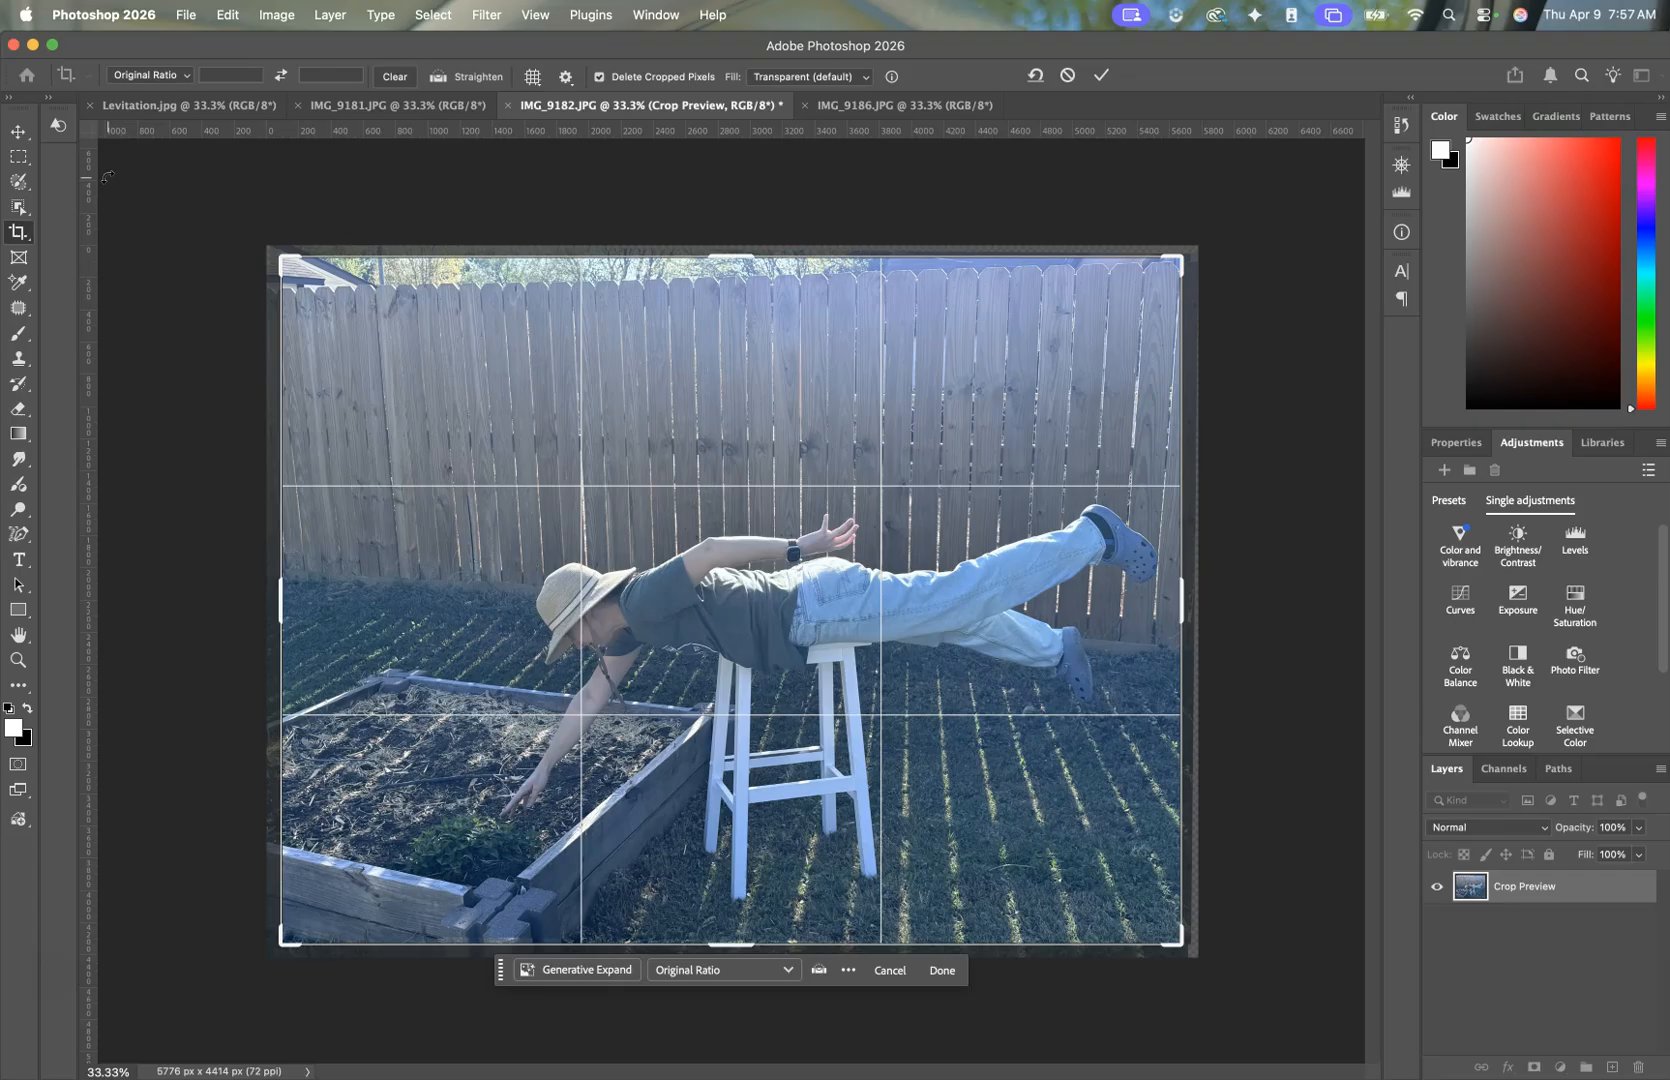
key(Return)
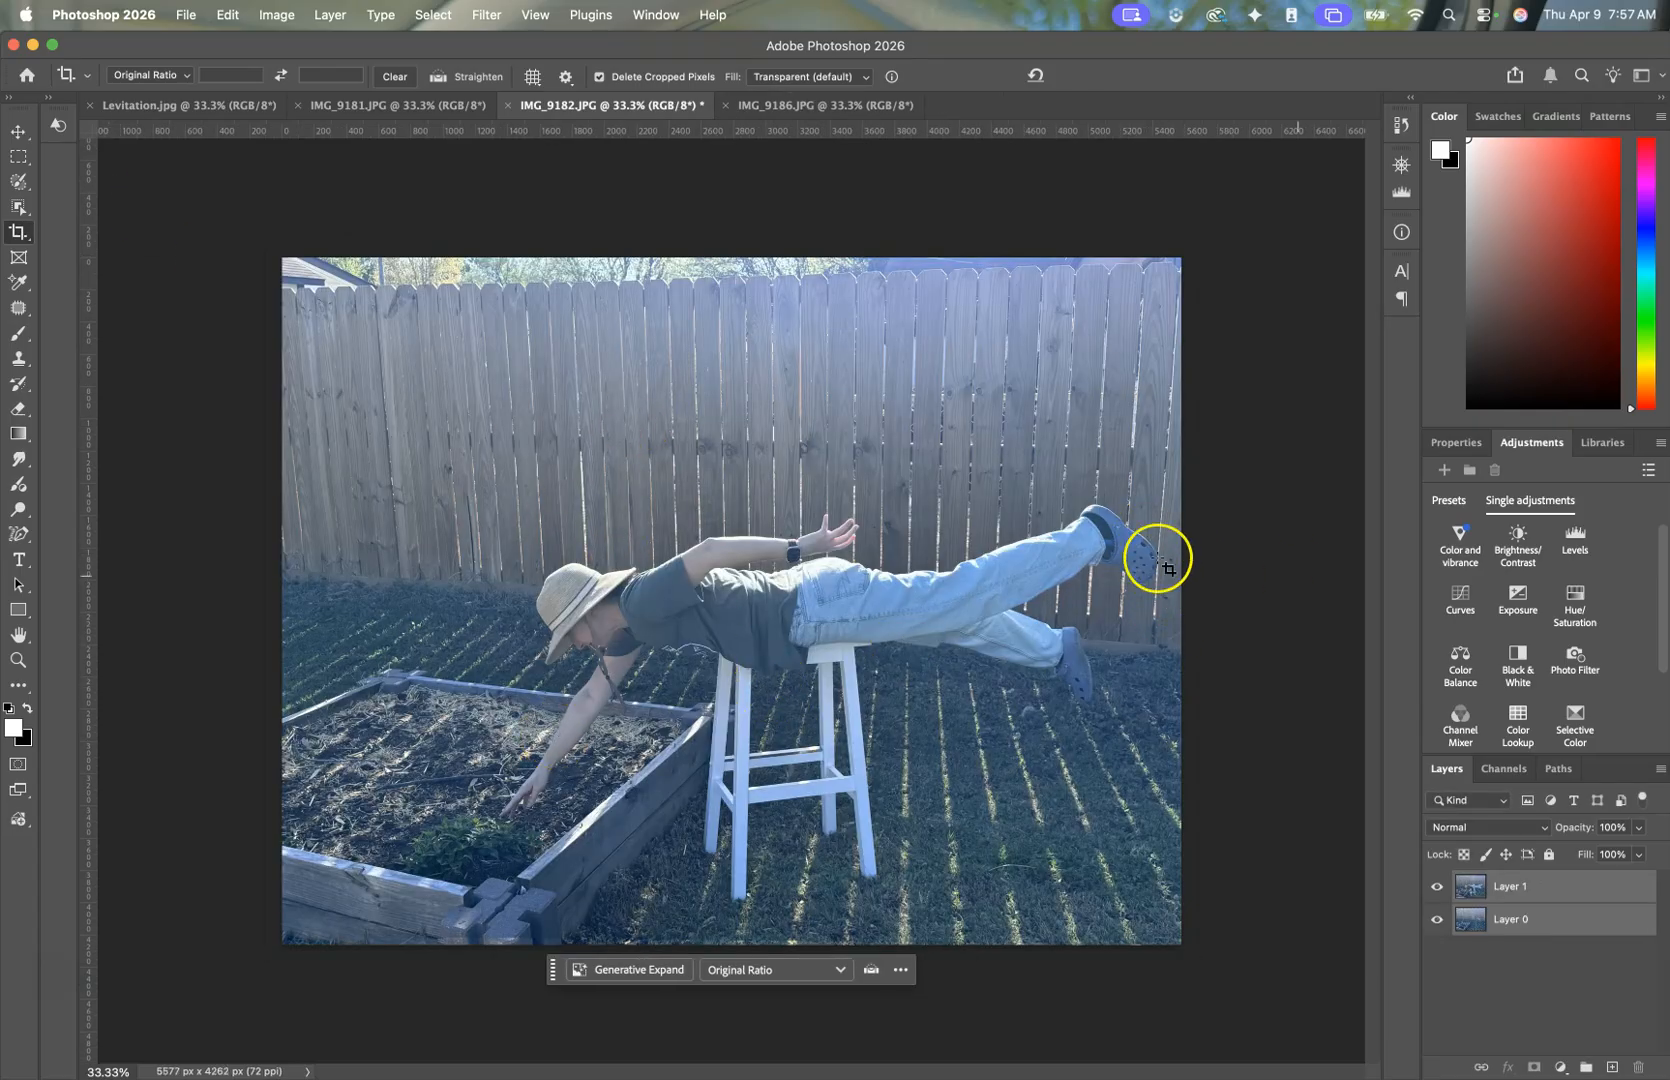
Step: Switch to the Move tool and make Layer 1 the only selected layer
click(24, 135)
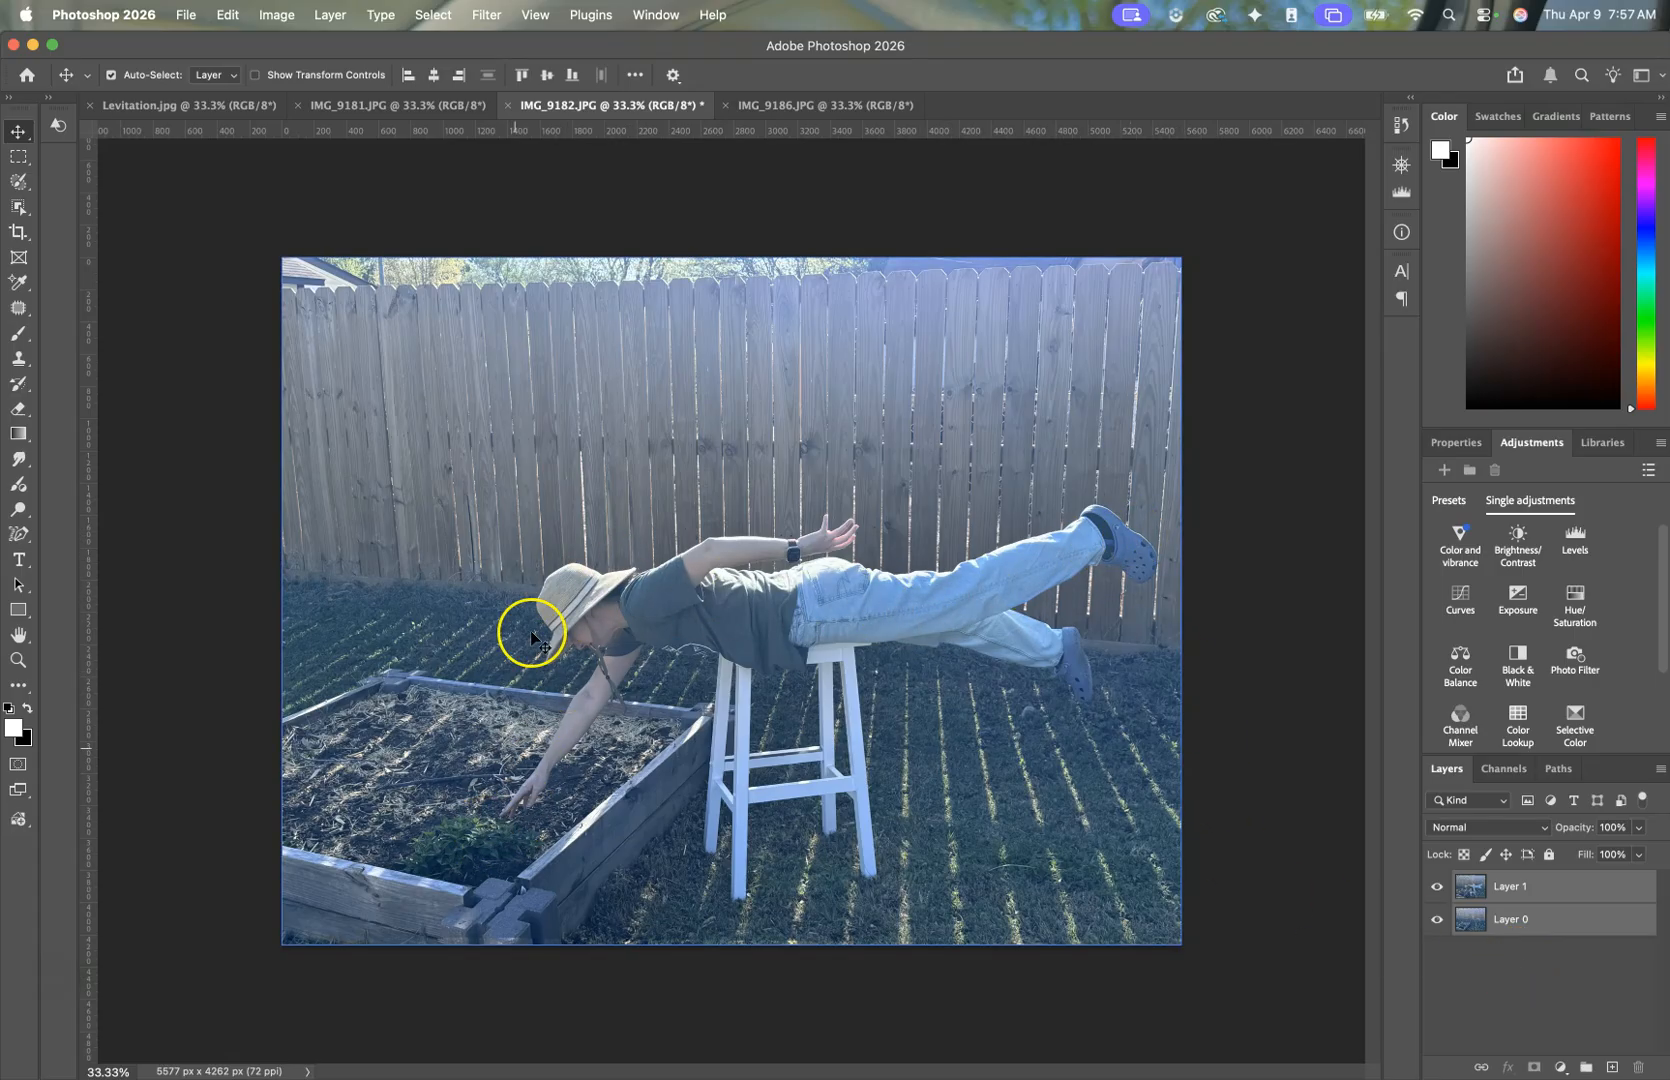
click(1575, 888)
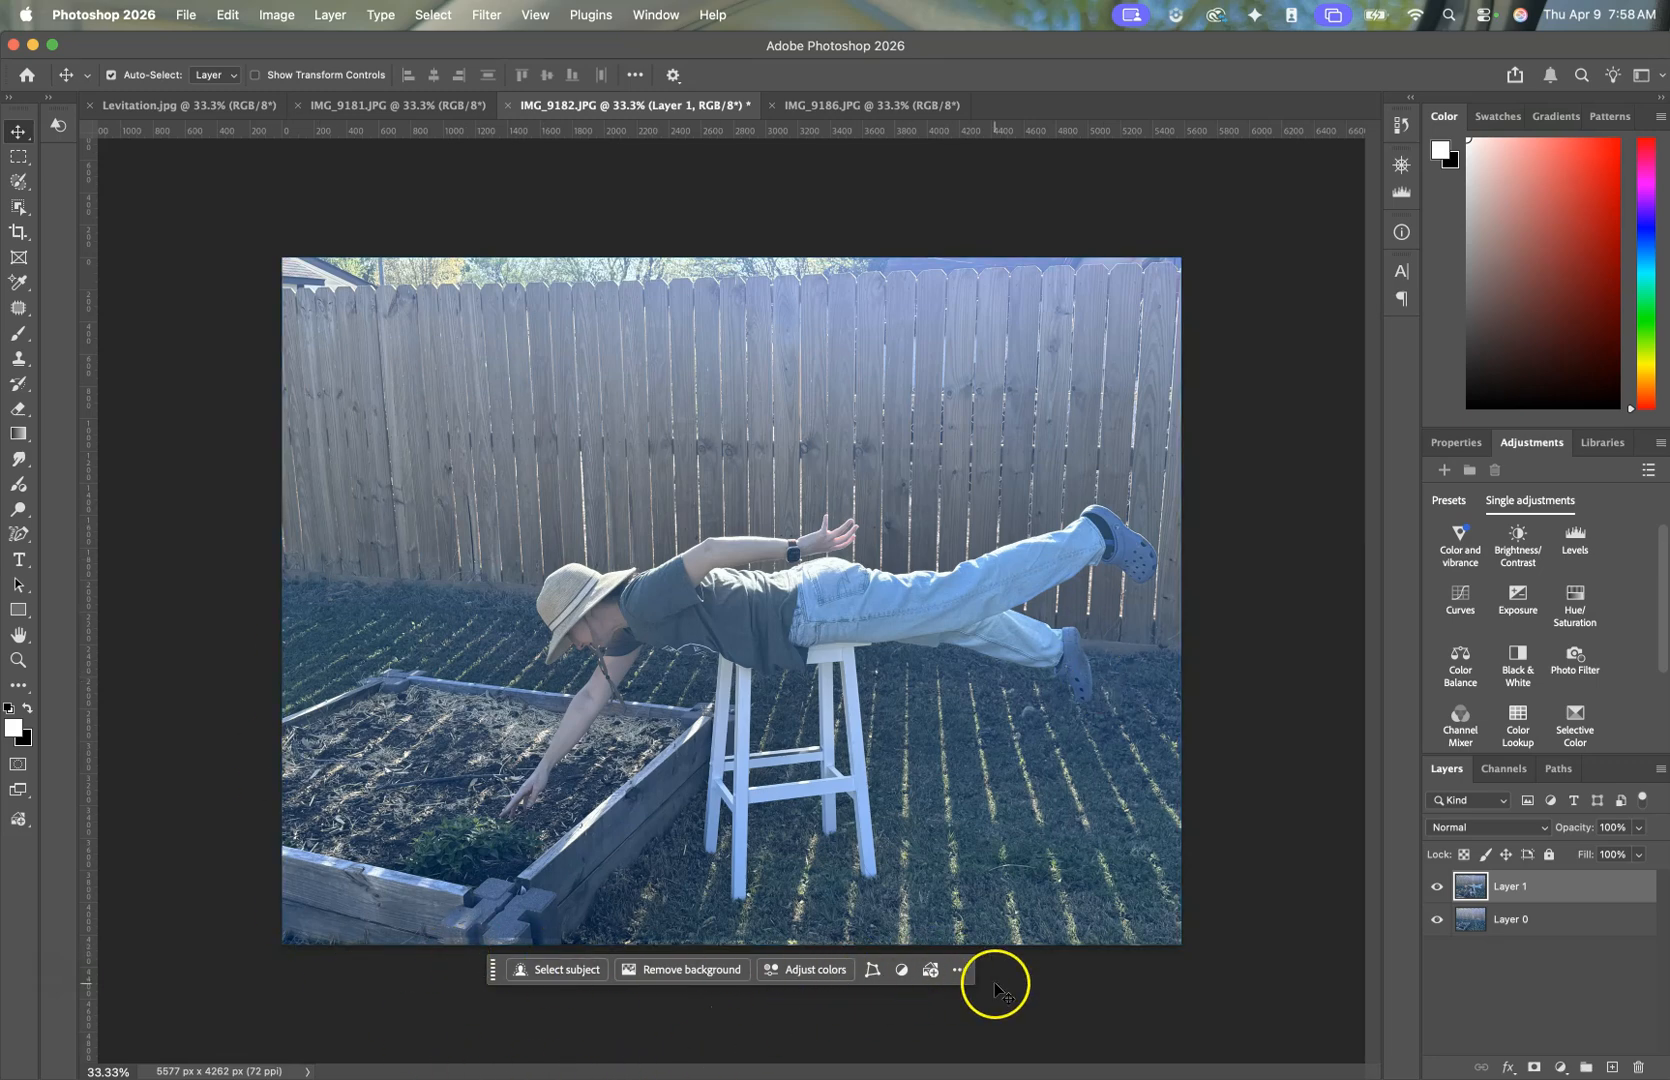
Step: Try Select Subject on Layer 1, and clear the resulting selection
click(643, 16)
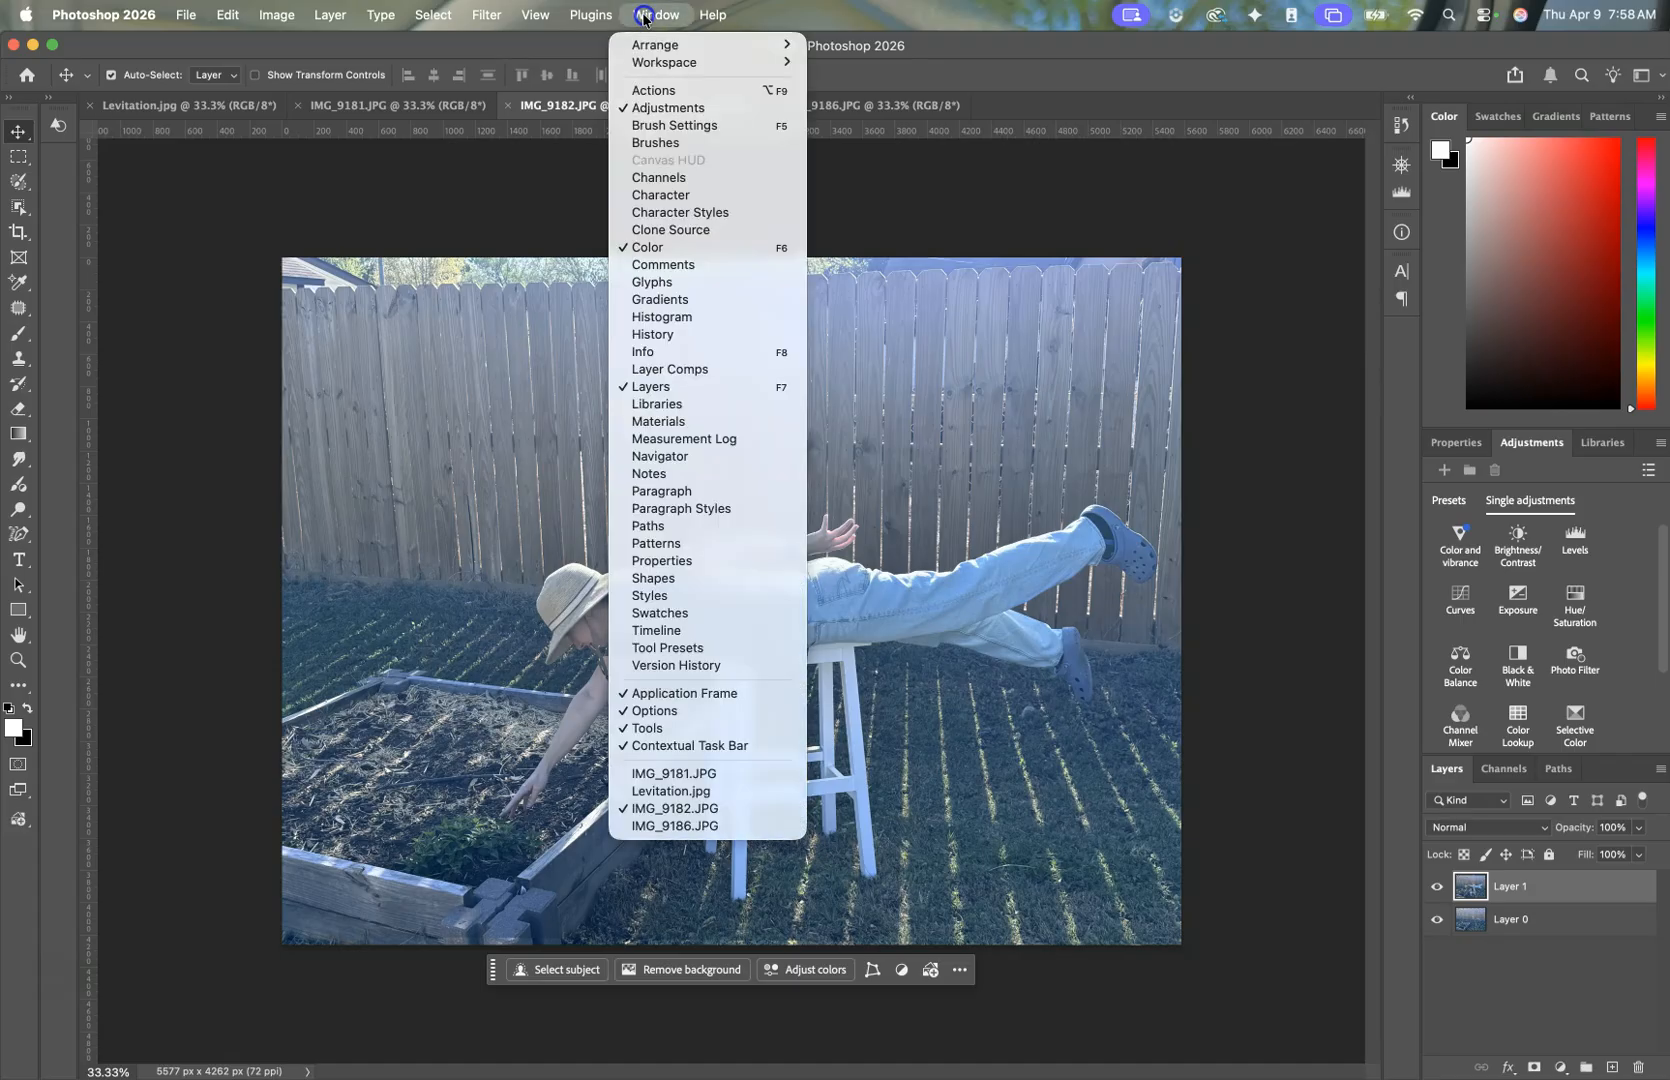
click(689, 752)
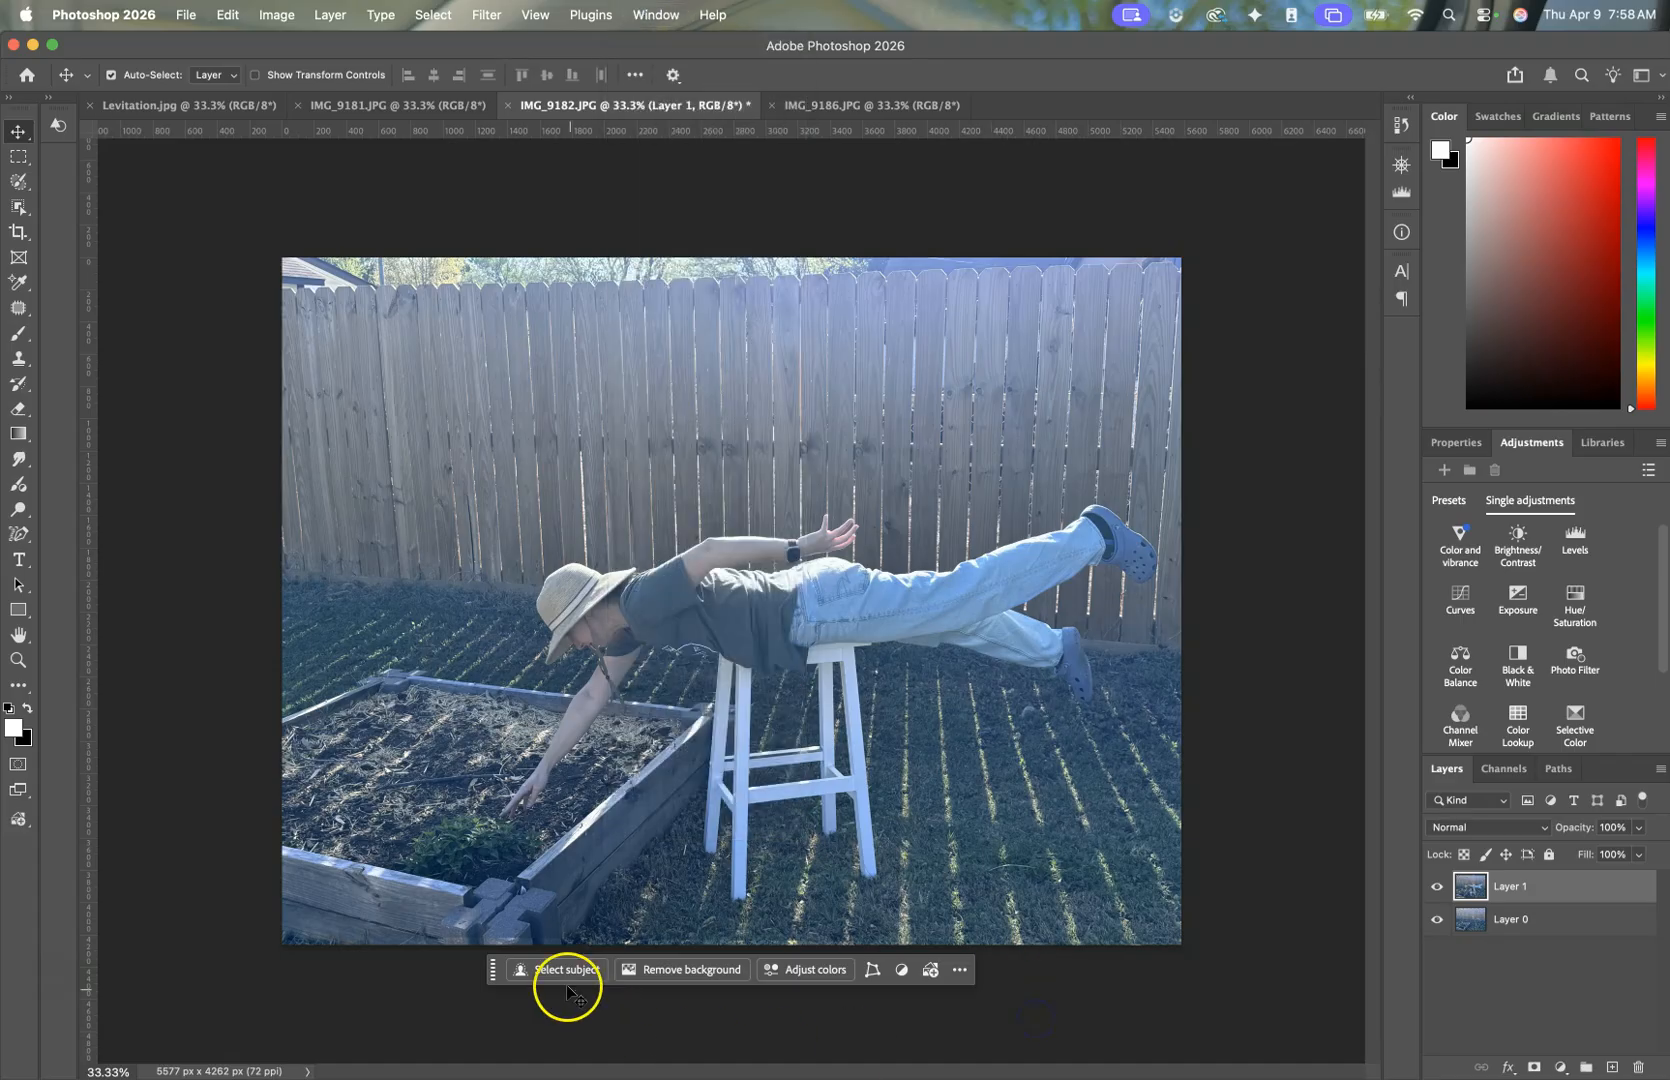
click(539, 975)
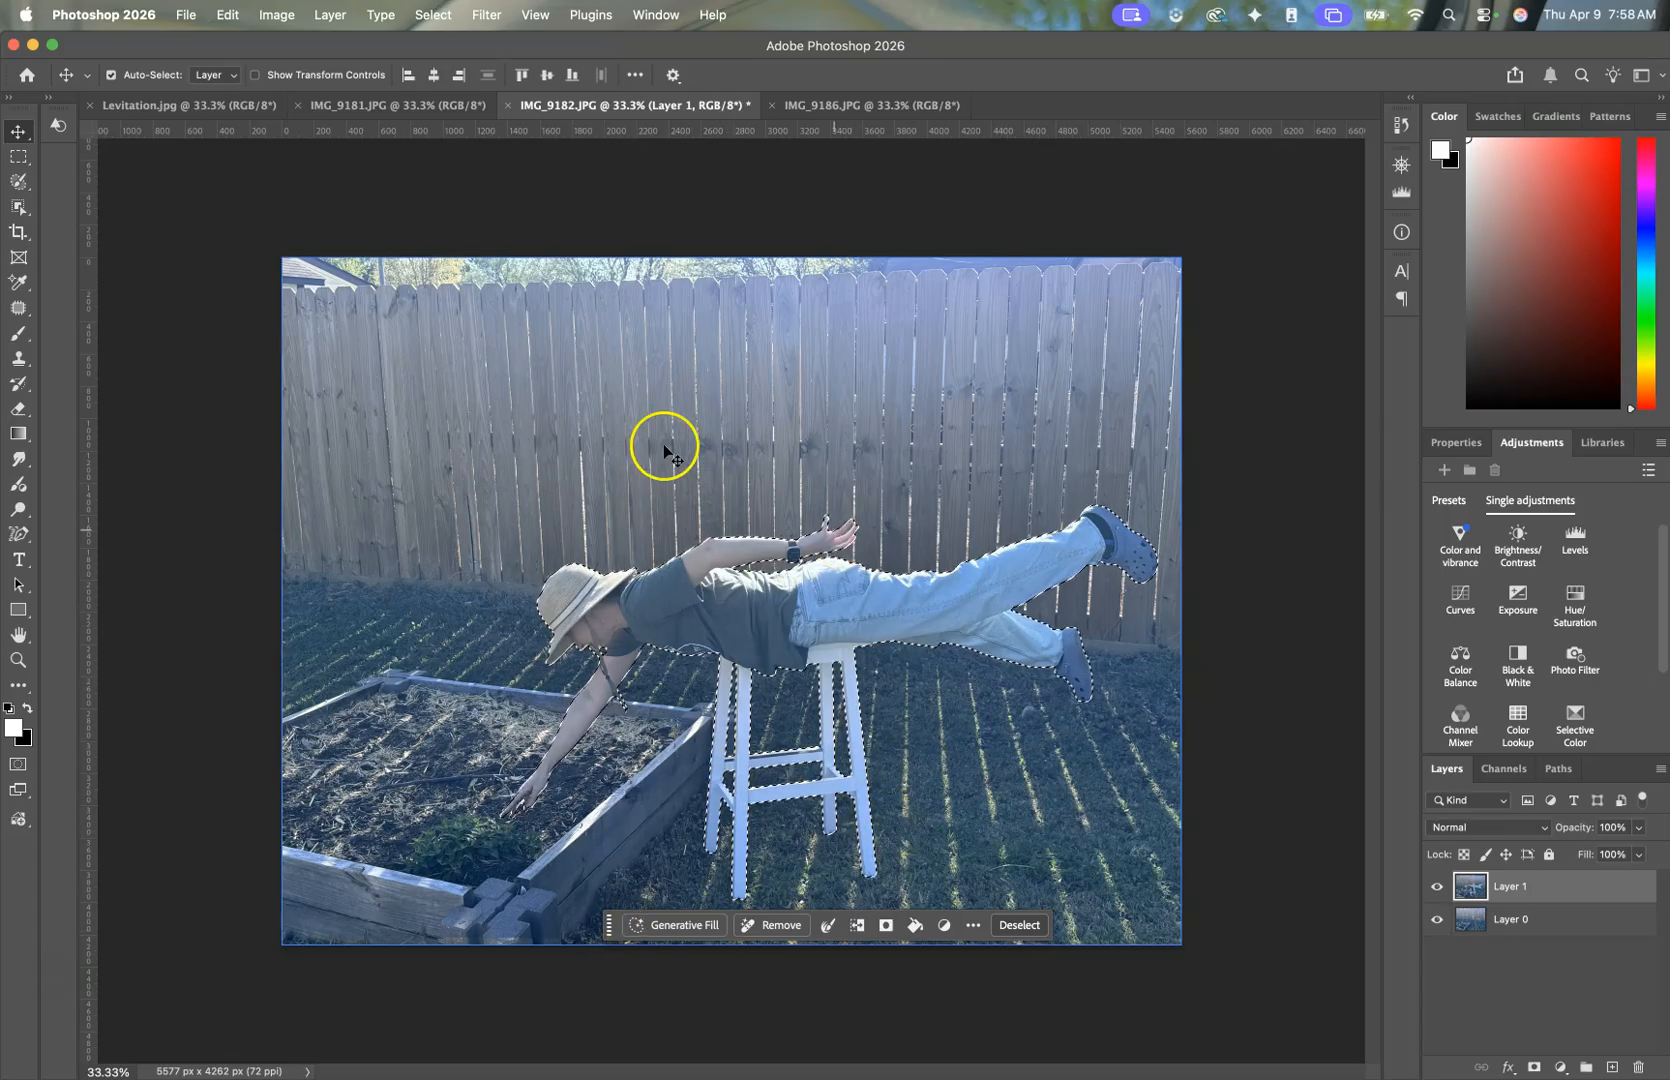
click(1019, 927)
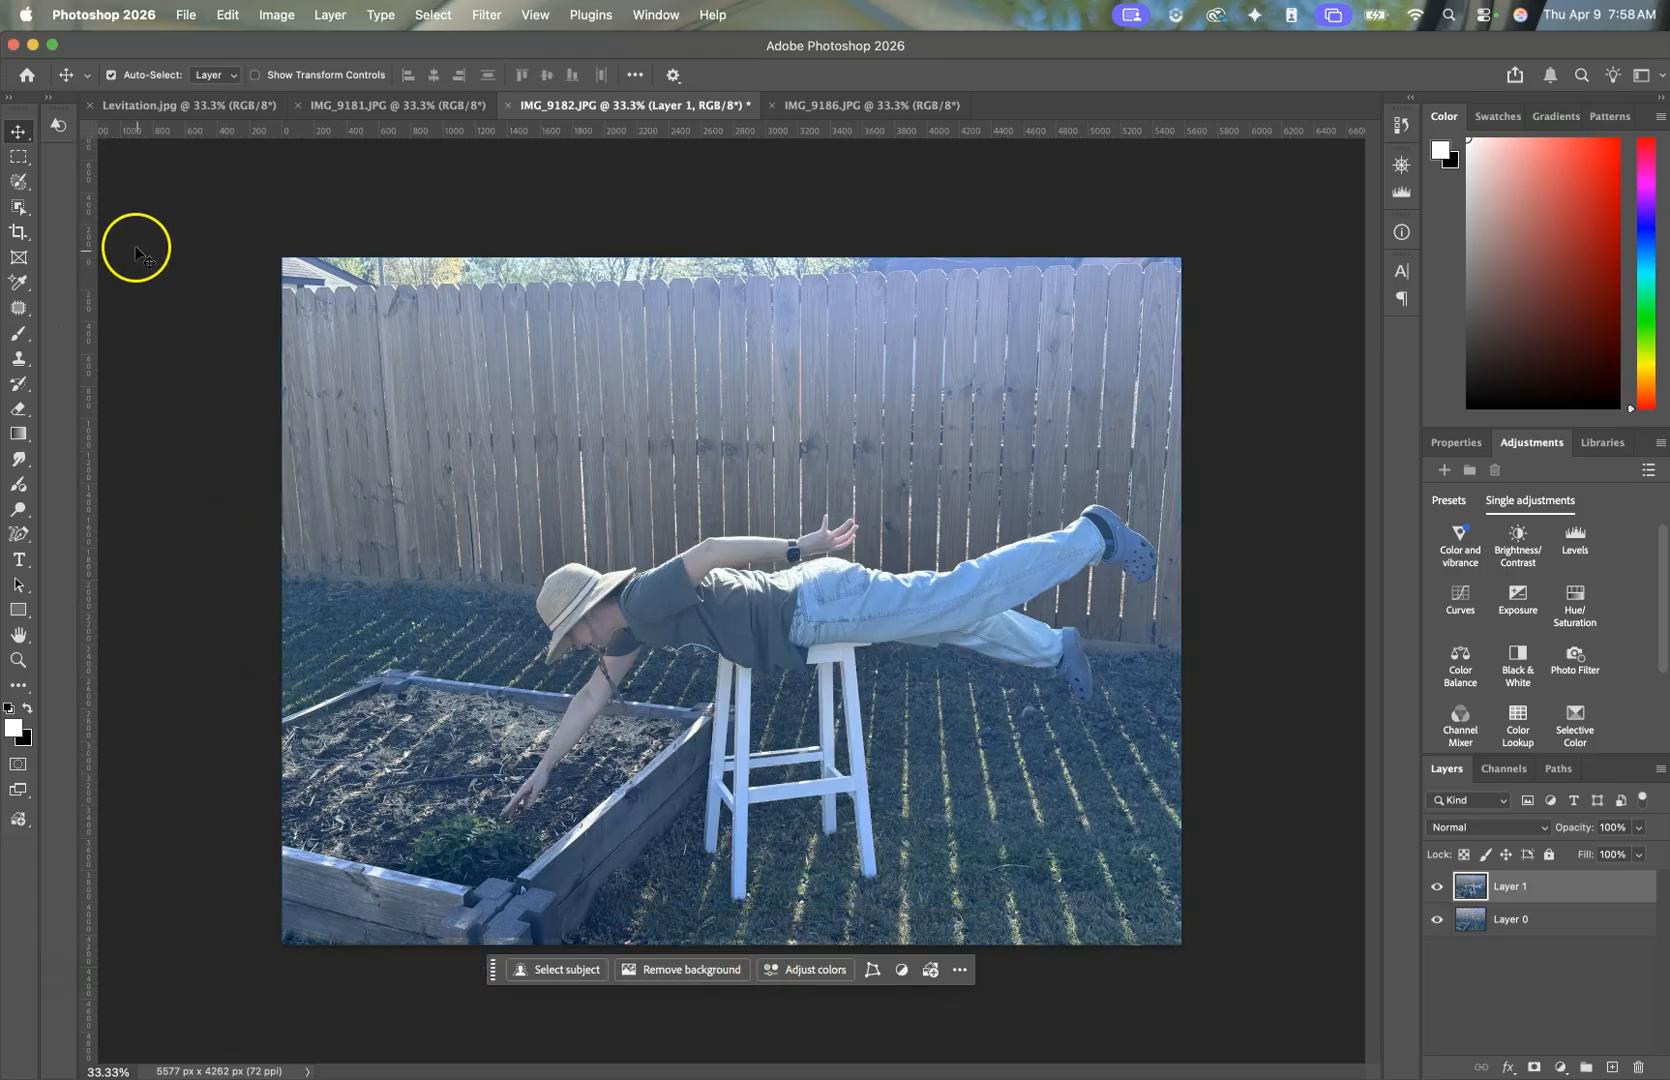
Step: Select only the person on Layer 1, without the stool, using the Object Selection tool
click(28, 206)
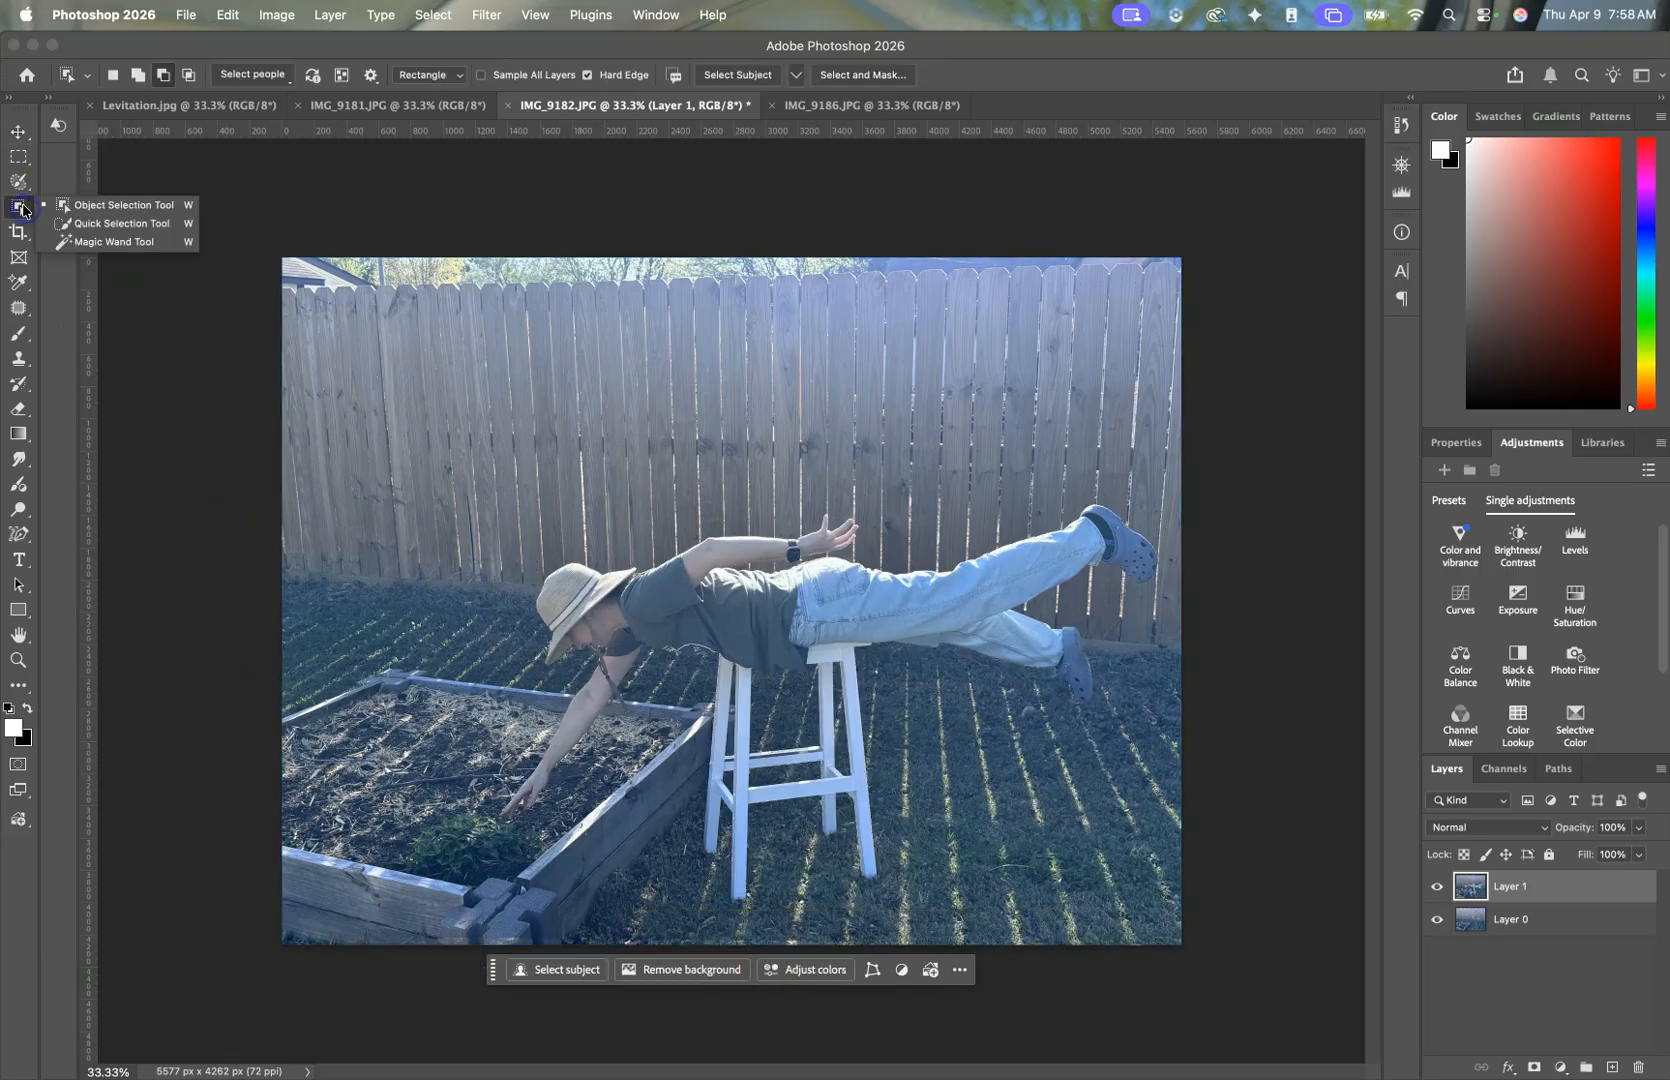
click(16, 233)
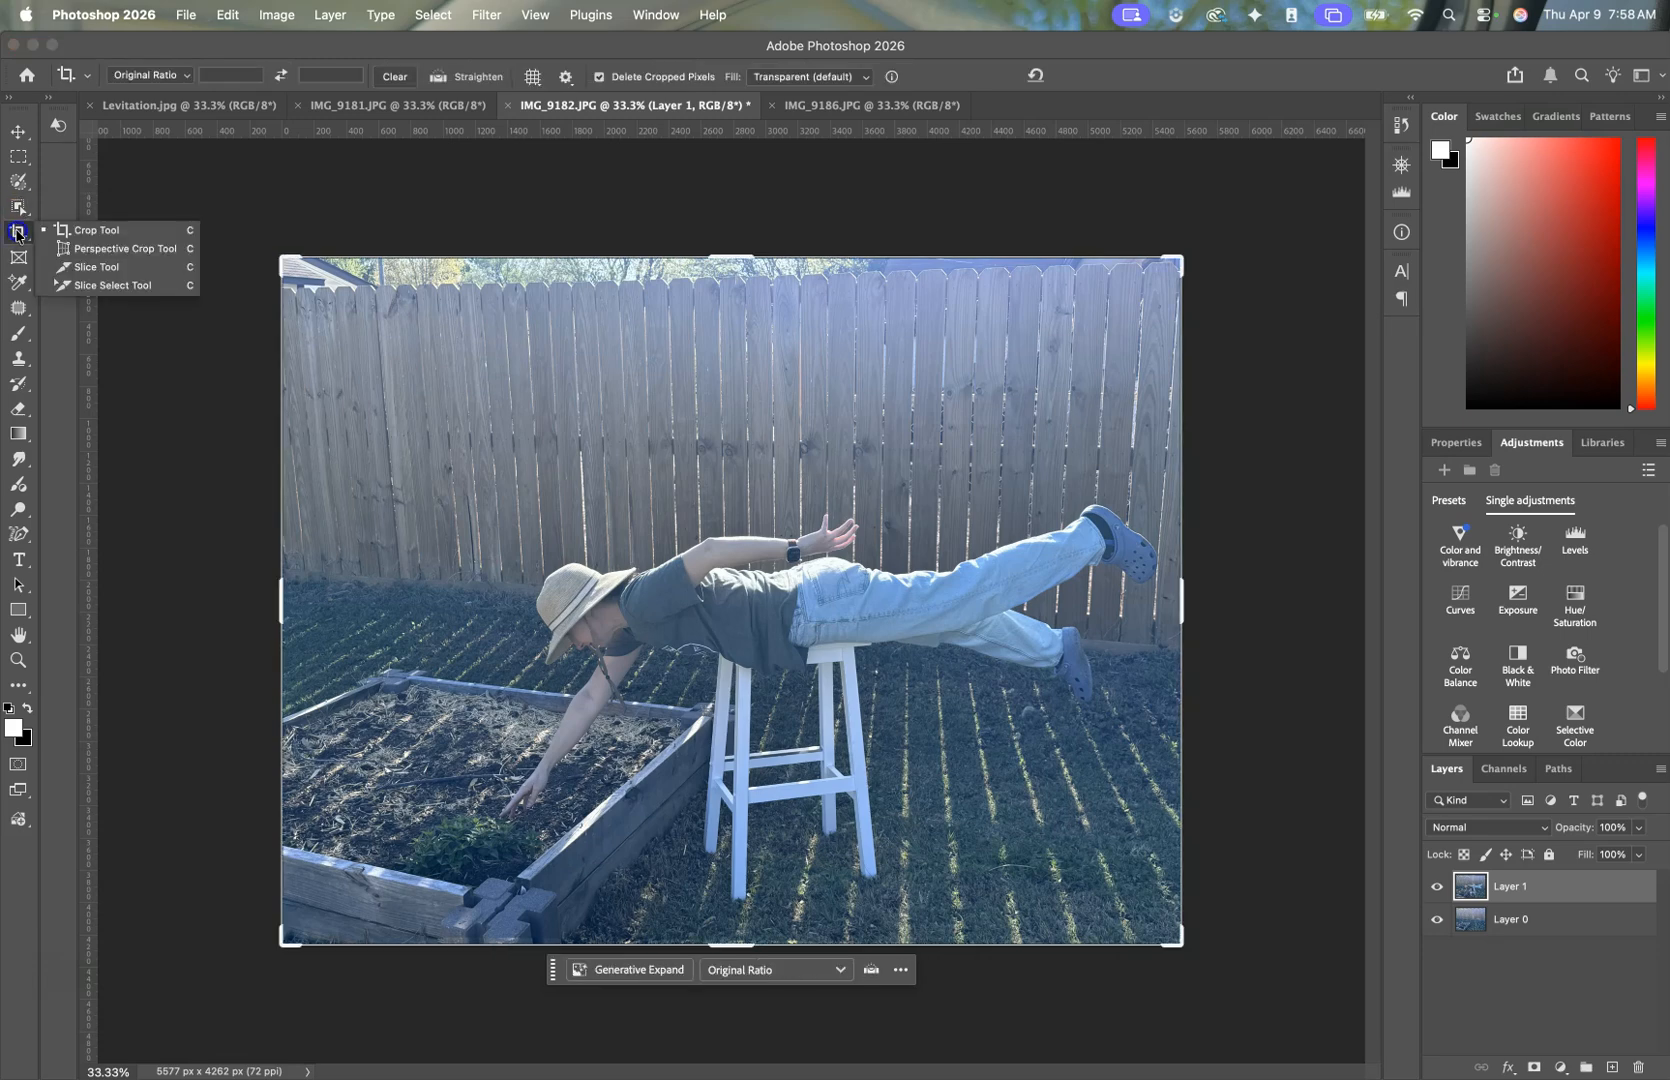
click(18, 207)
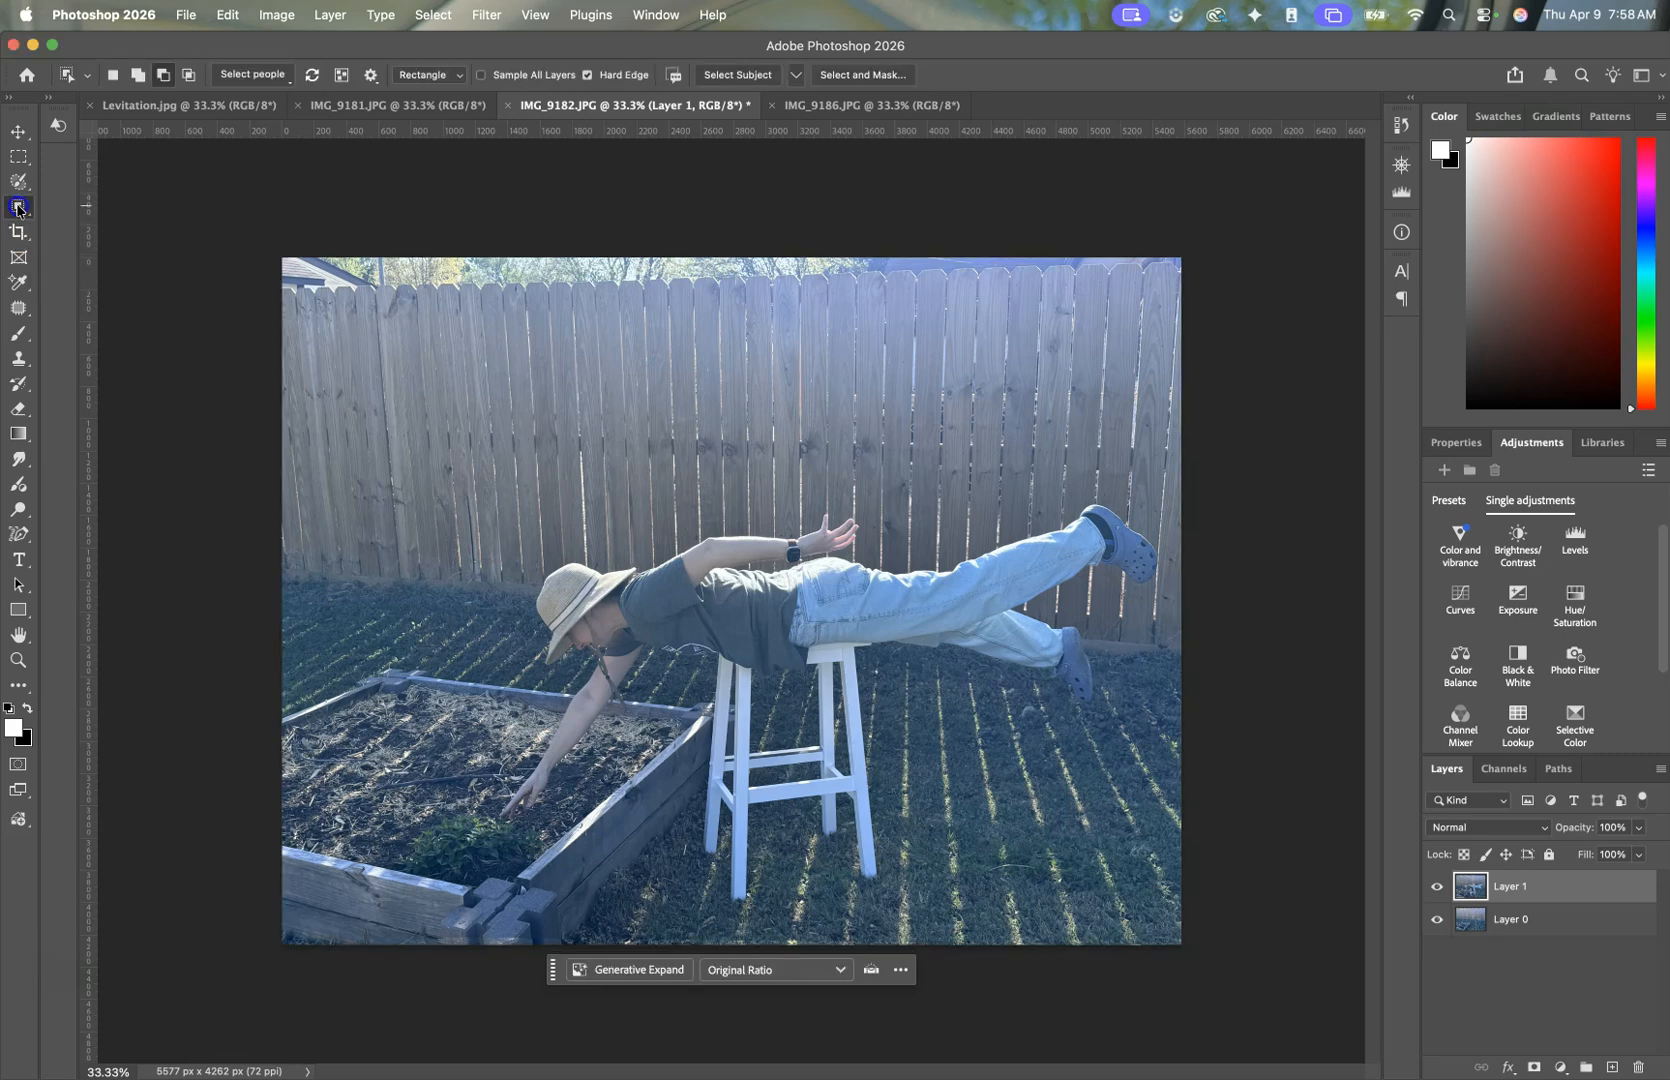
click(18, 208)
click(107, 206)
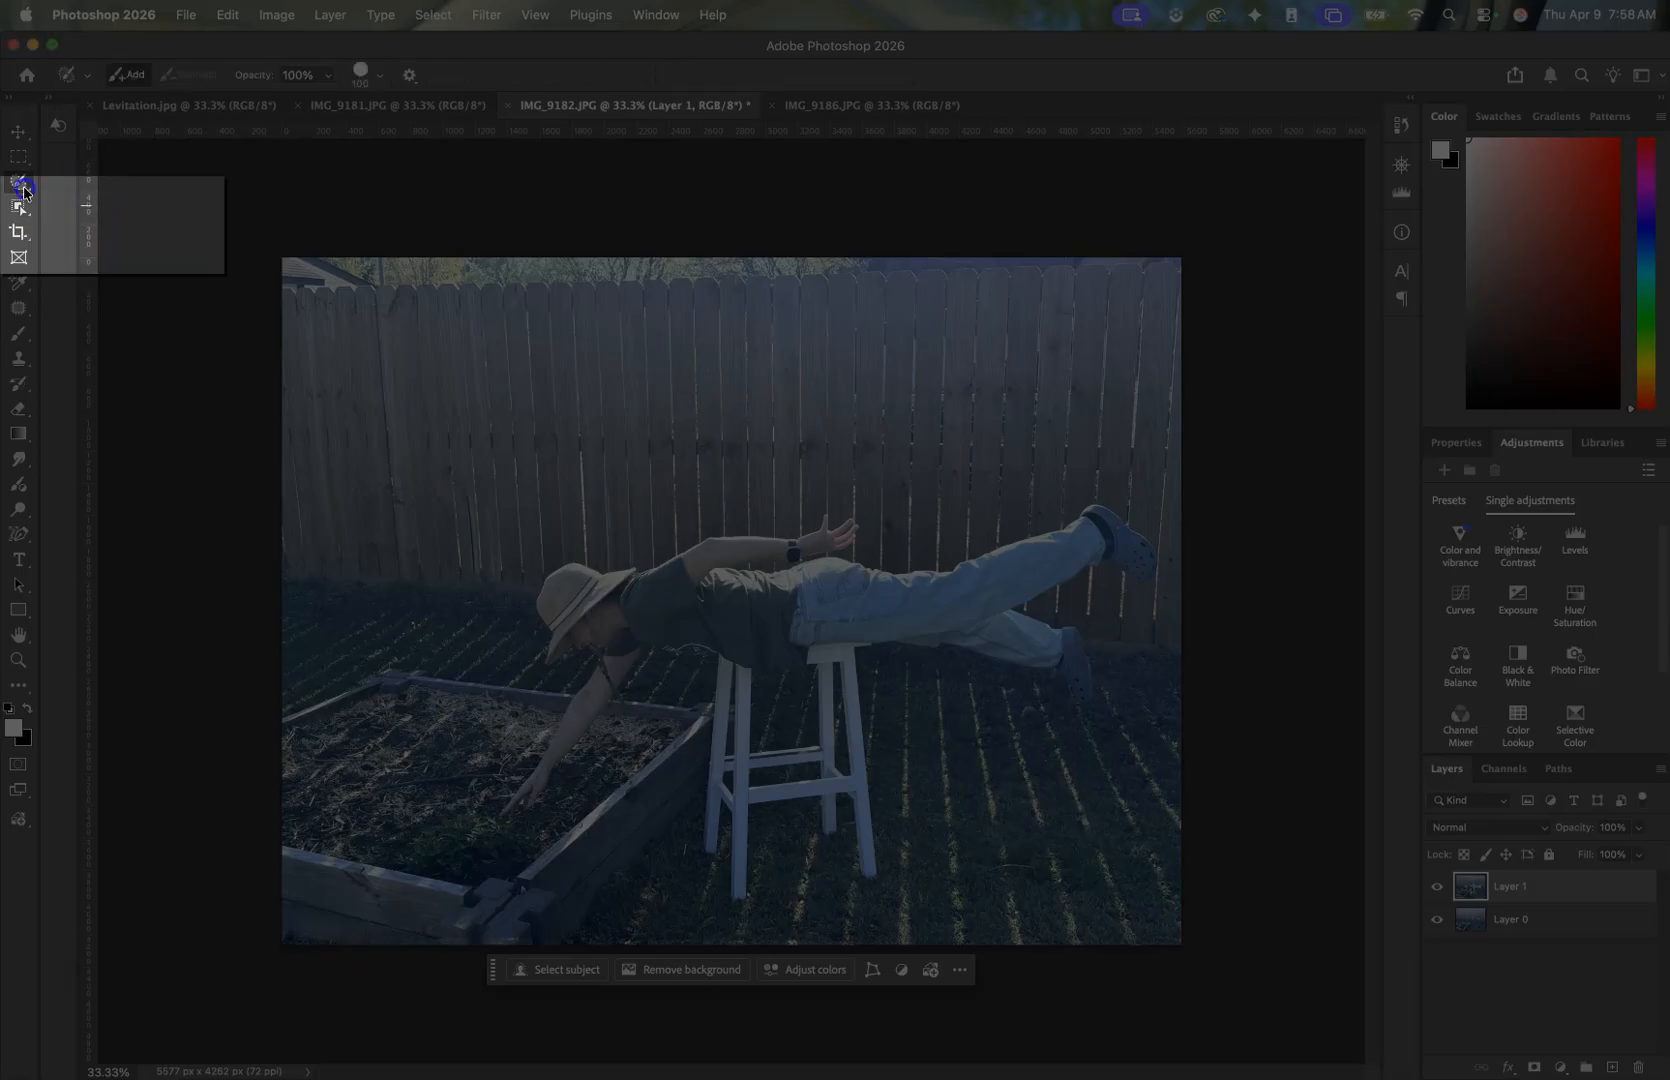
click(25, 205)
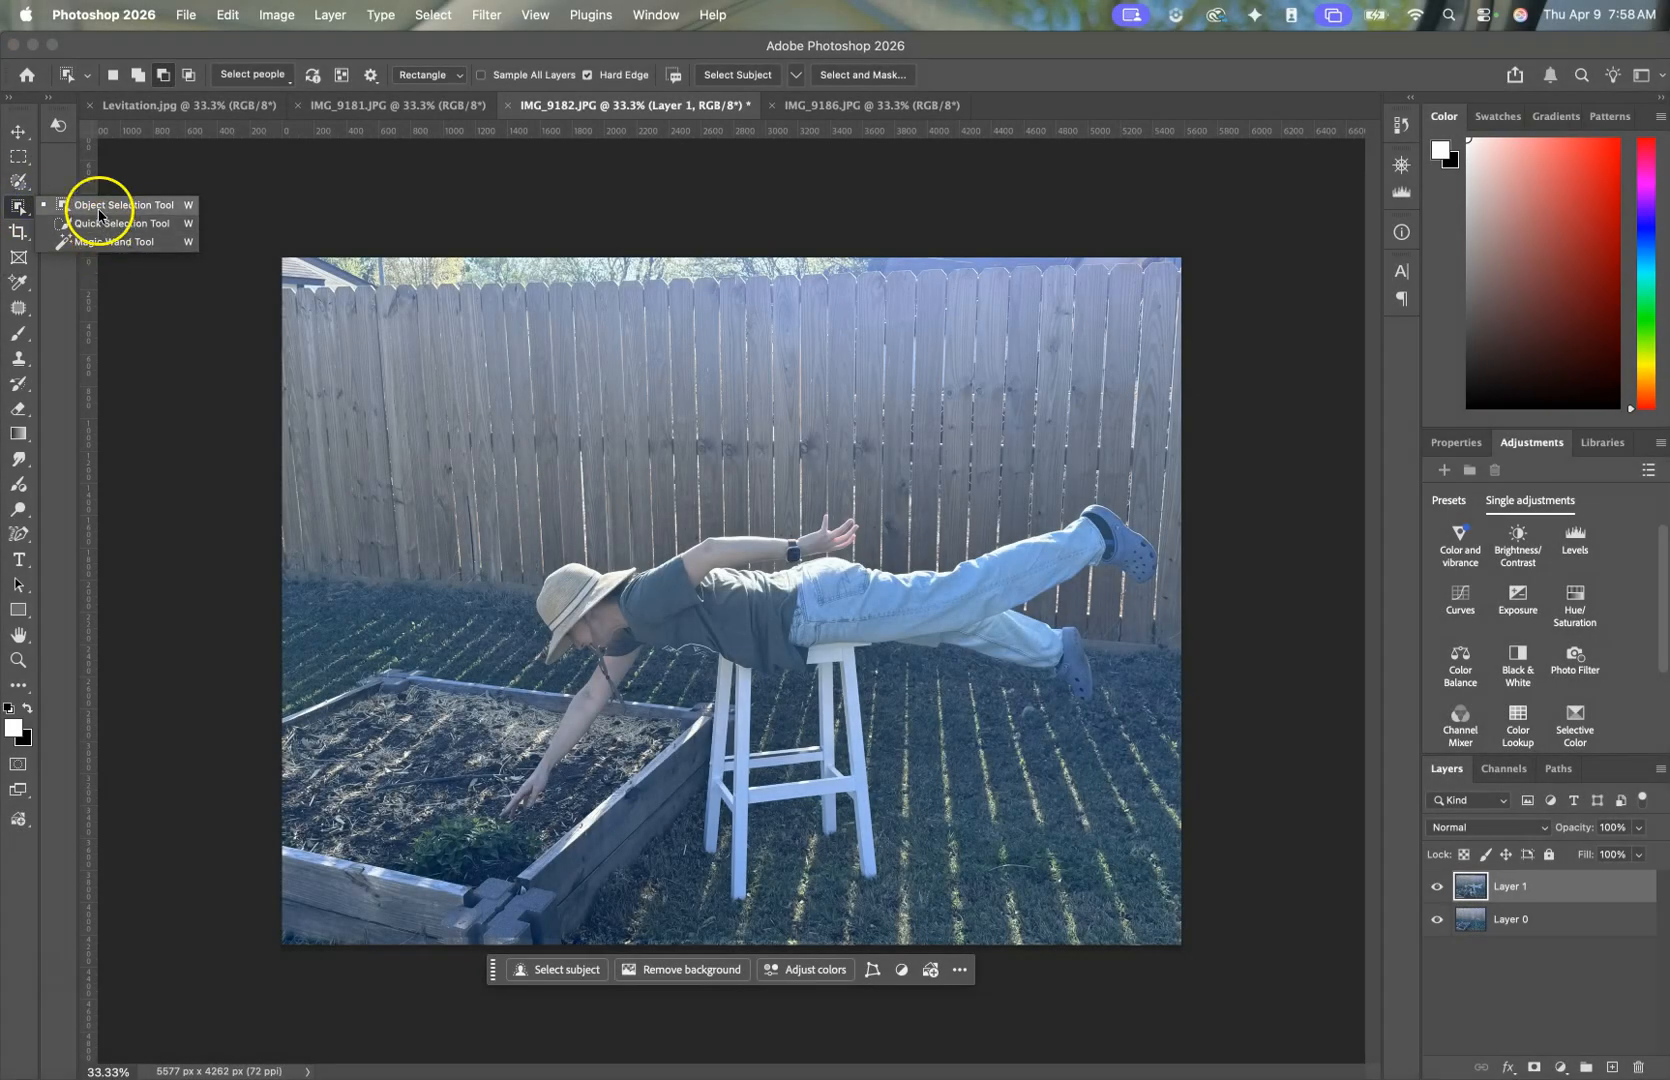
click(99, 206)
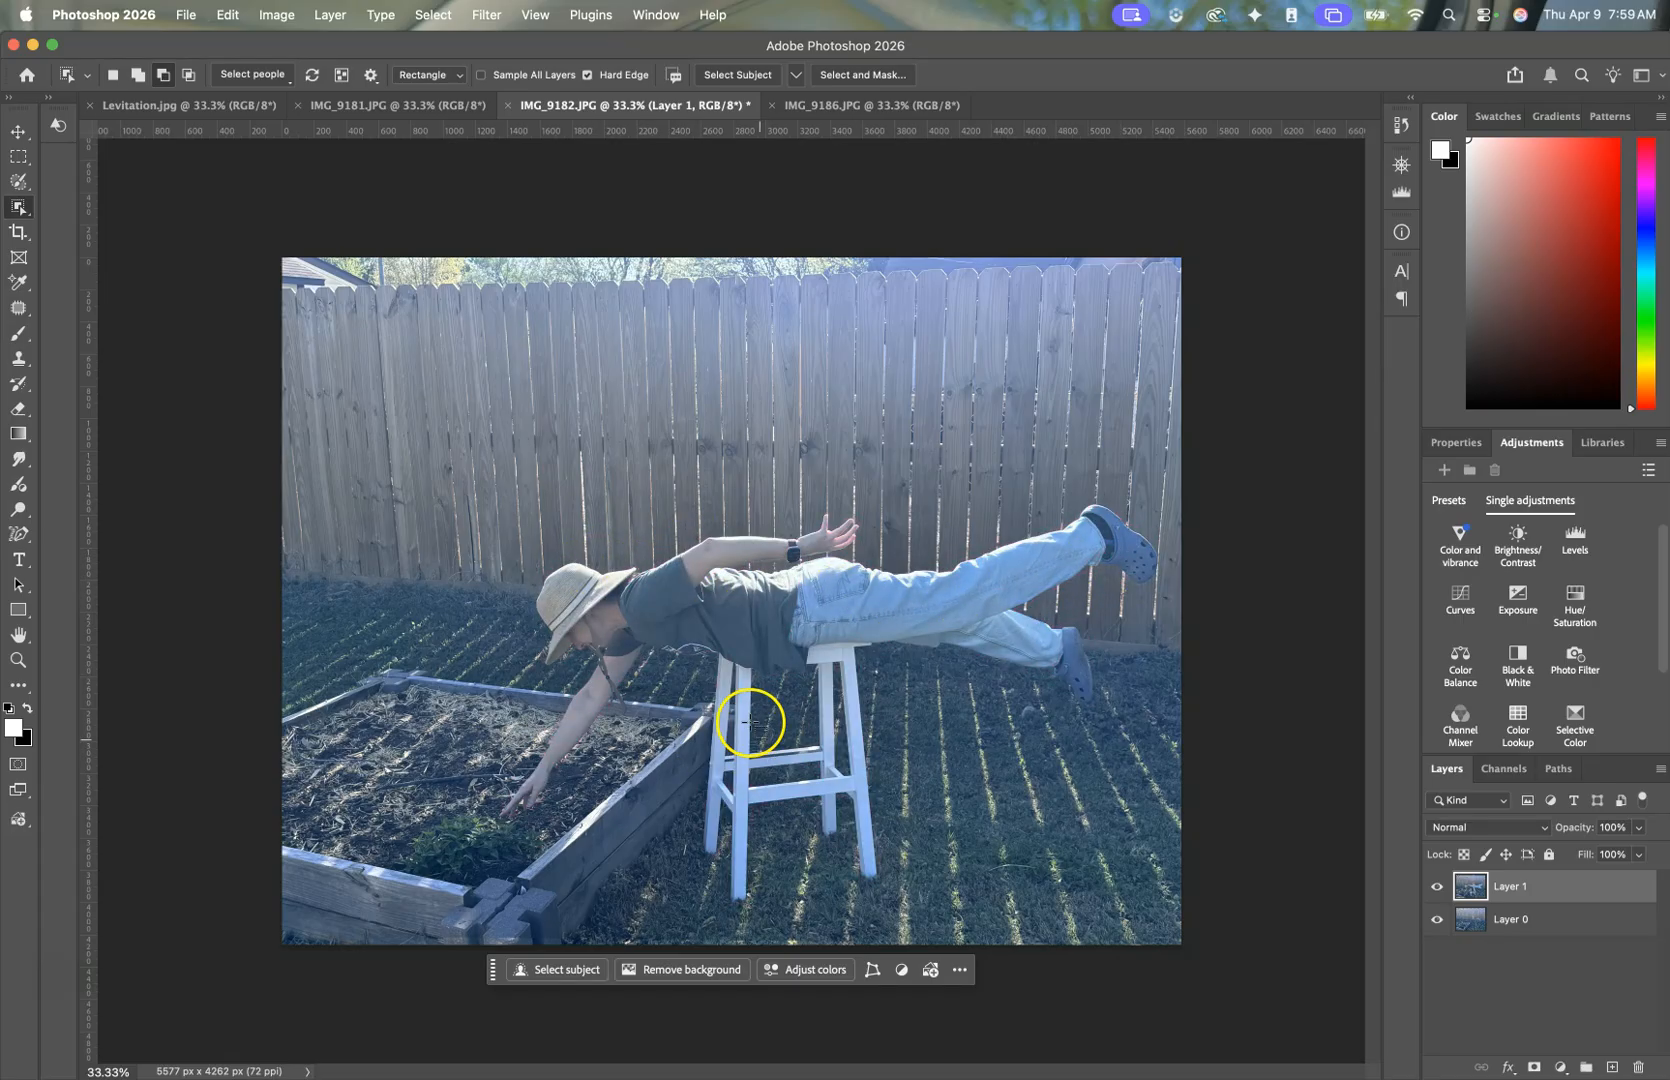
click(571, 562)
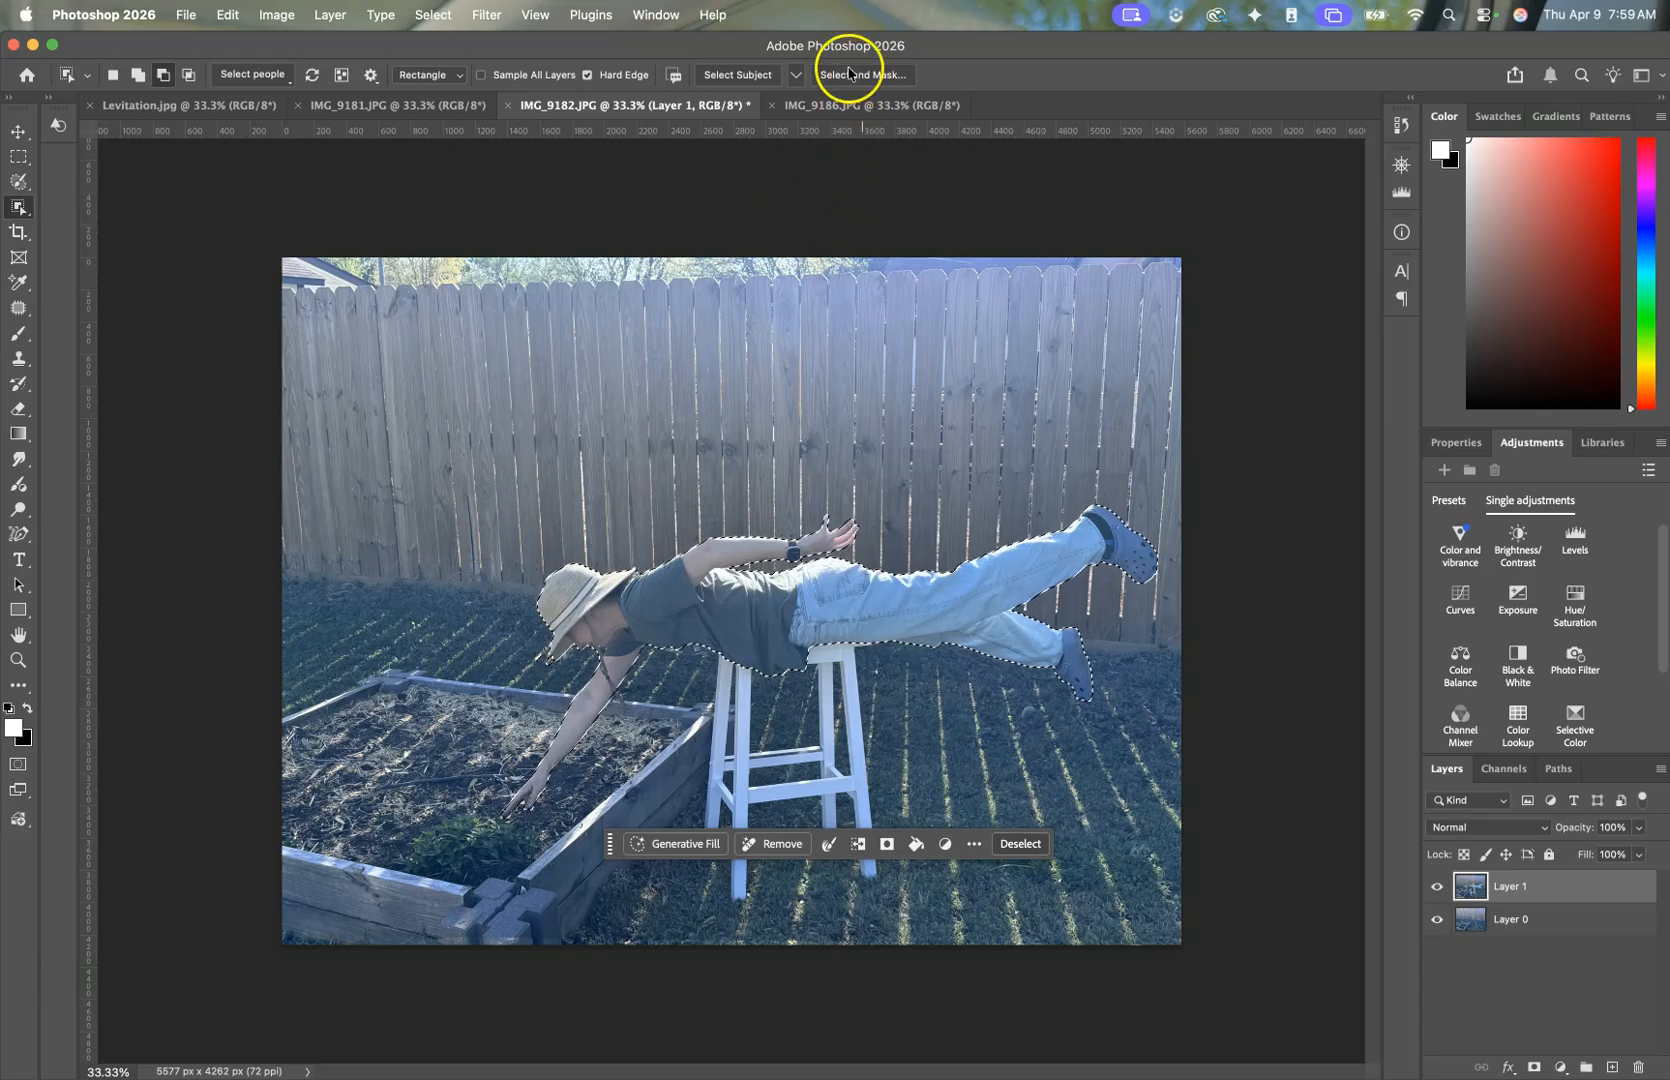
Step: Open the person selection in Select and Mask and preview it in the Overlay, Black & White and Marching Ants views
click(884, 84)
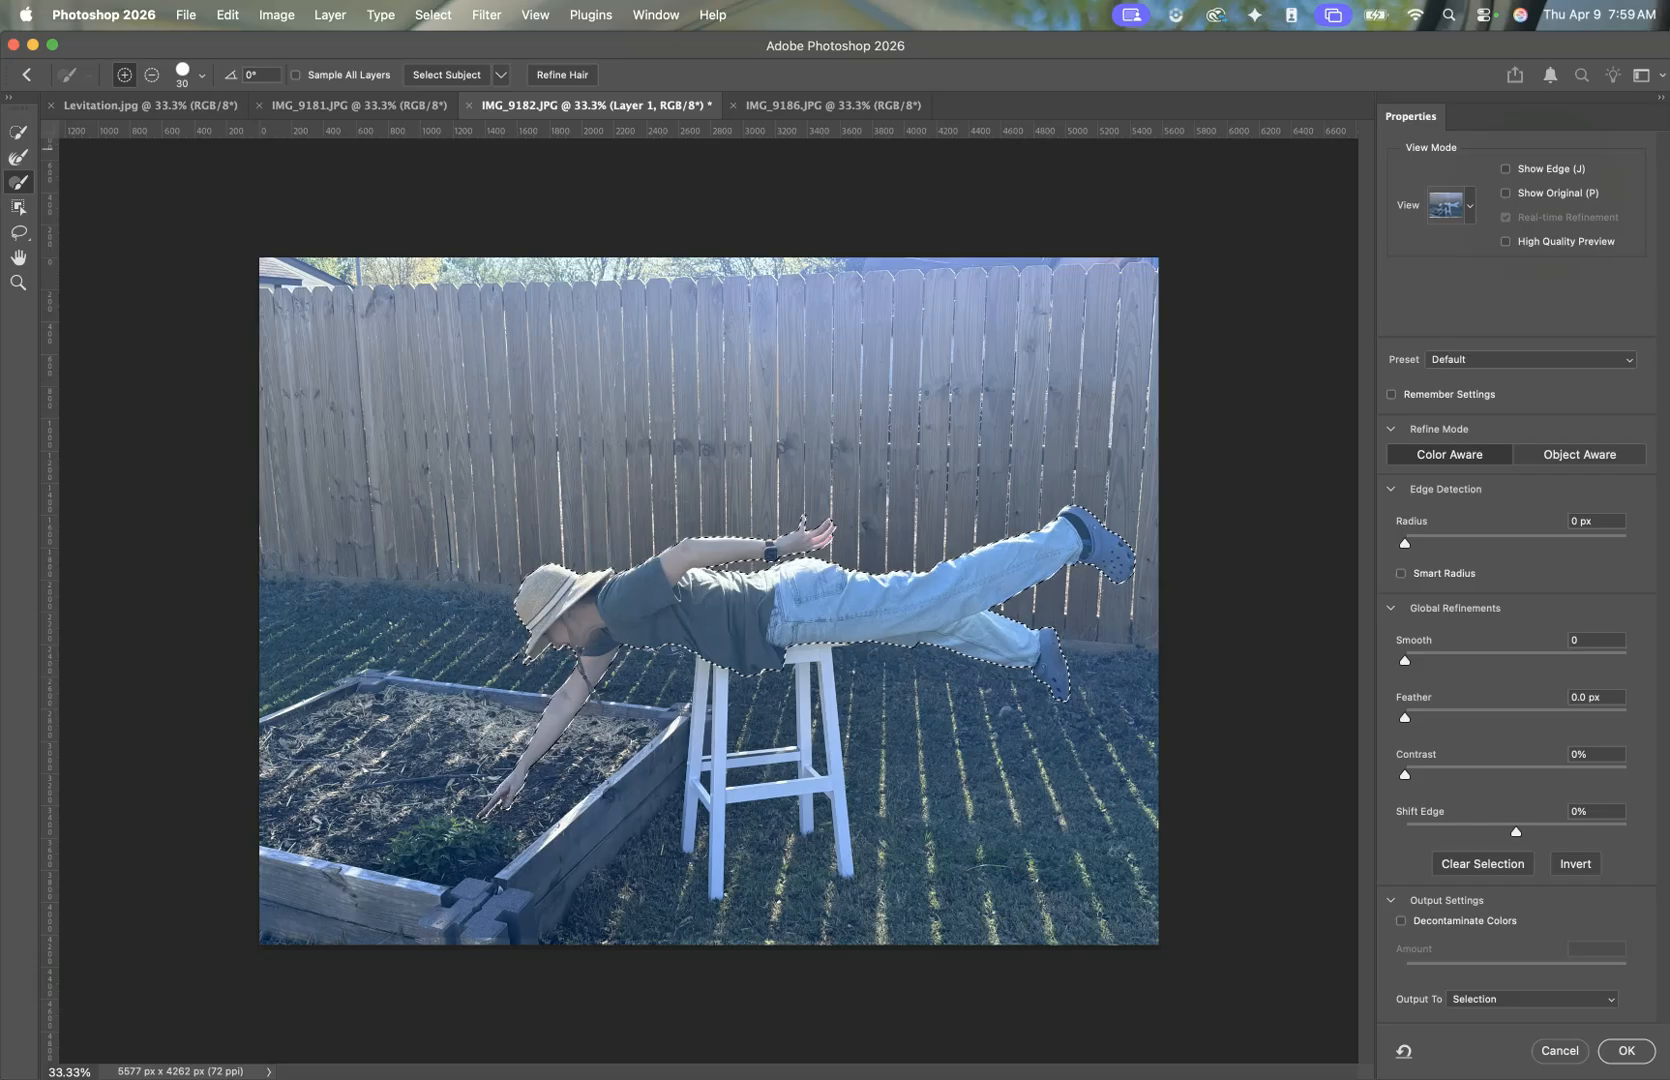
click(1462, 206)
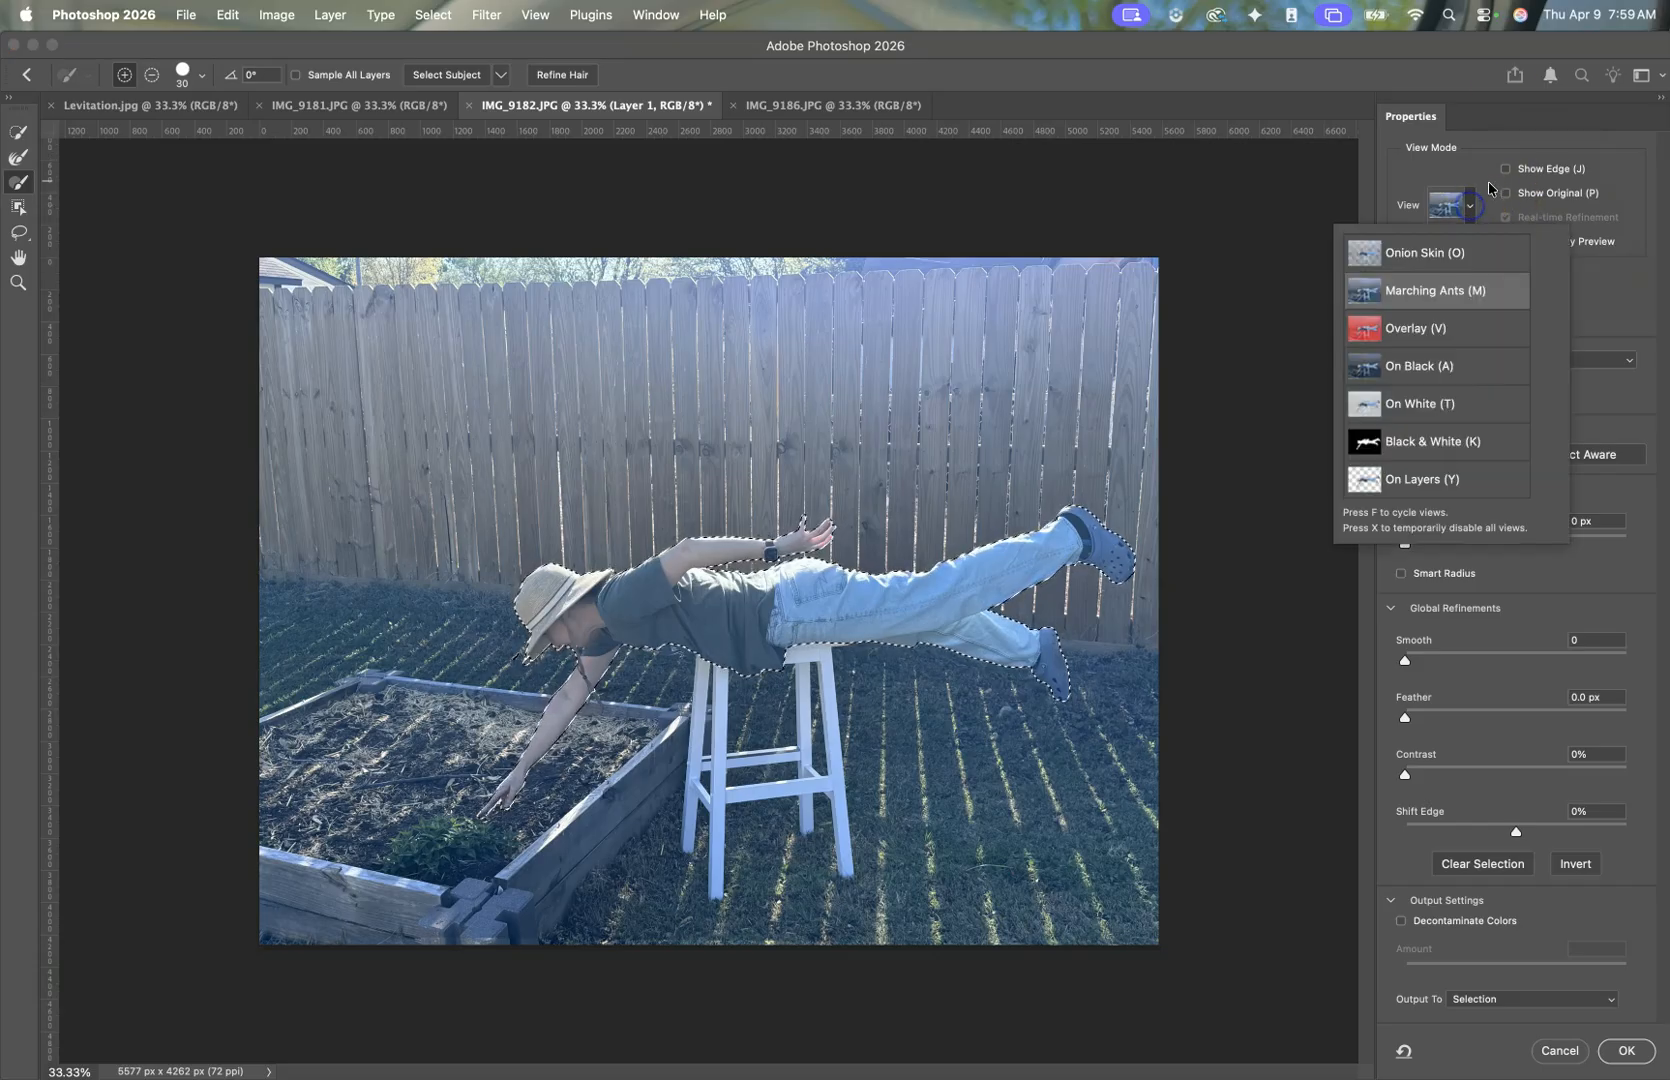
click(1430, 328)
click(1407, 443)
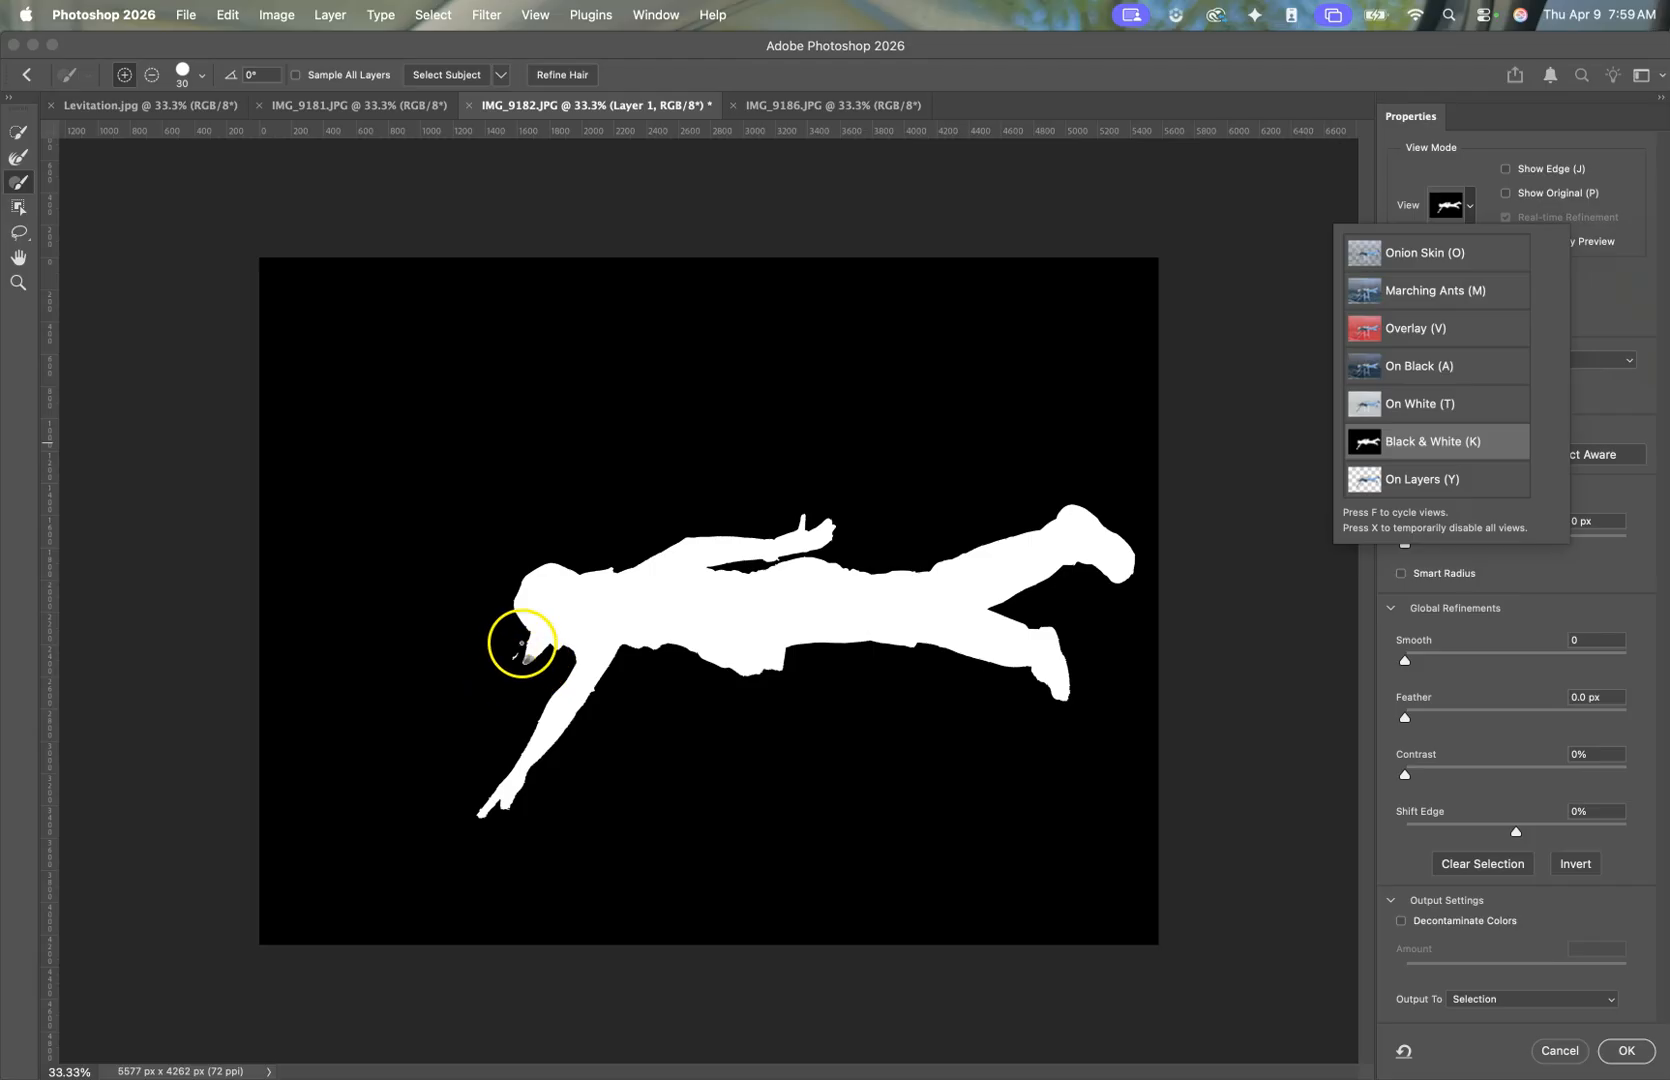
click(1417, 289)
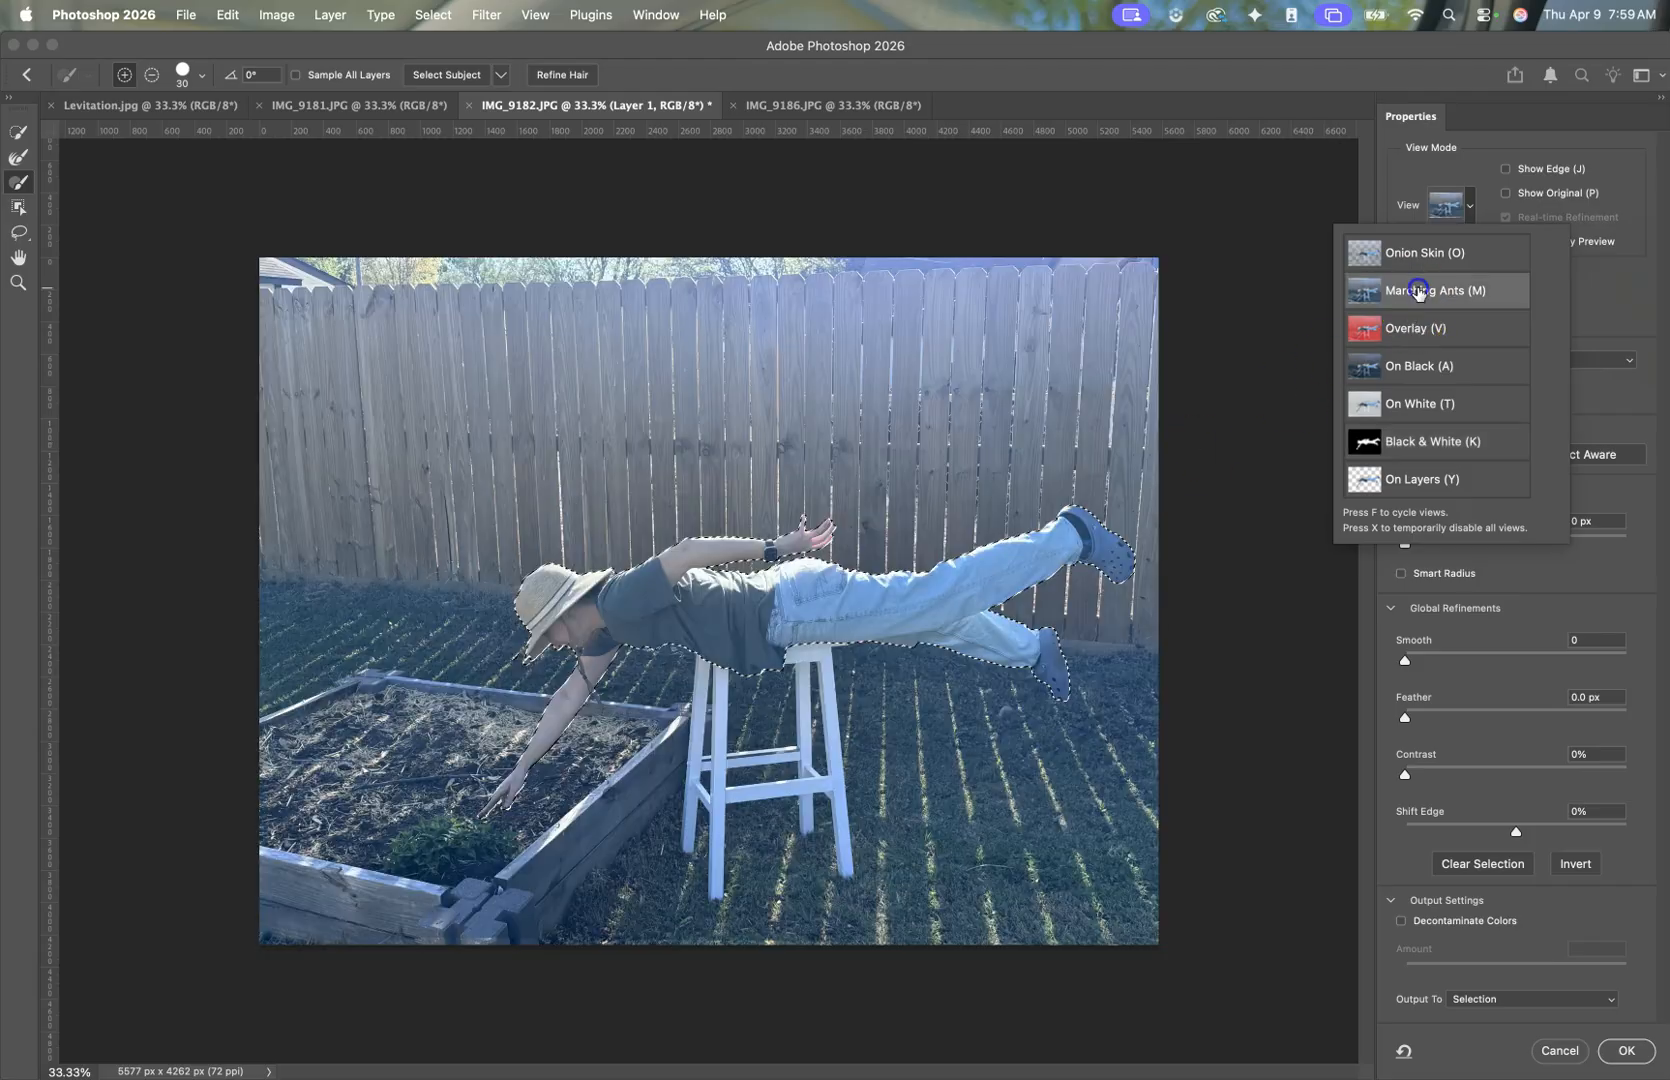
click(1419, 330)
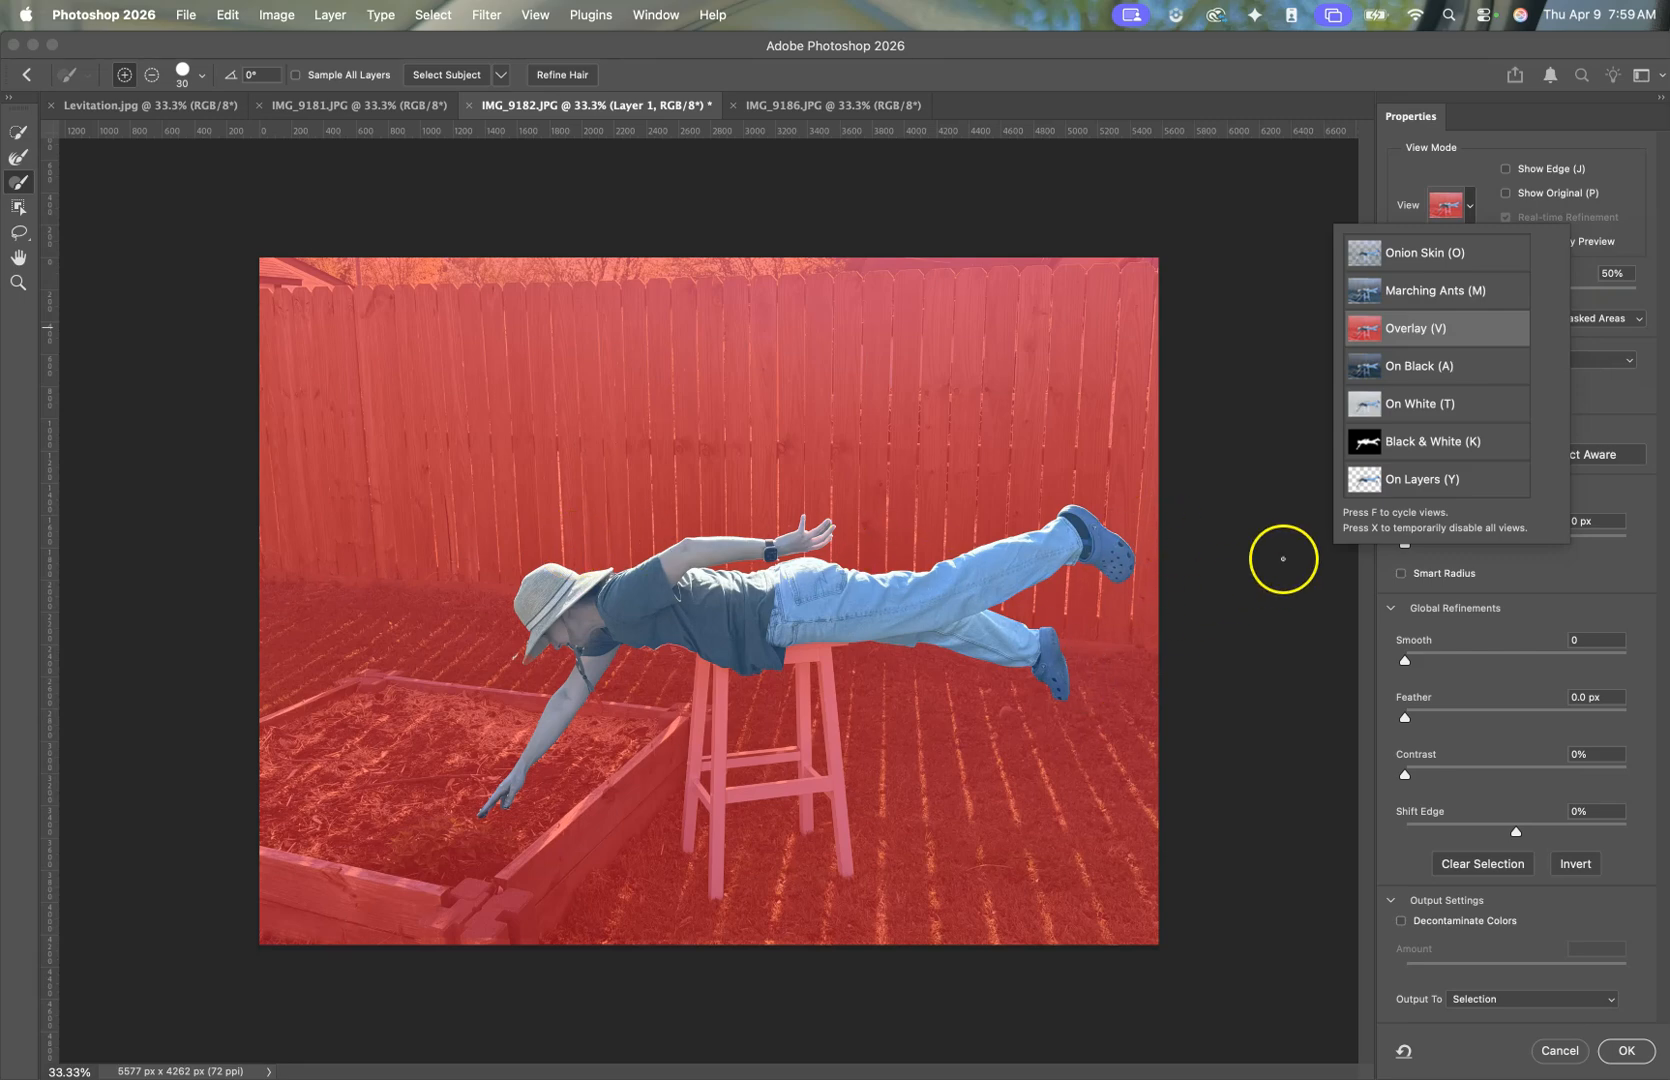
Step: Compare the On Layers, Black & White, On White, On Black, Overlay and Onion Skin previews of the selection, and return to Marching Ants
click(1406, 485)
click(1412, 440)
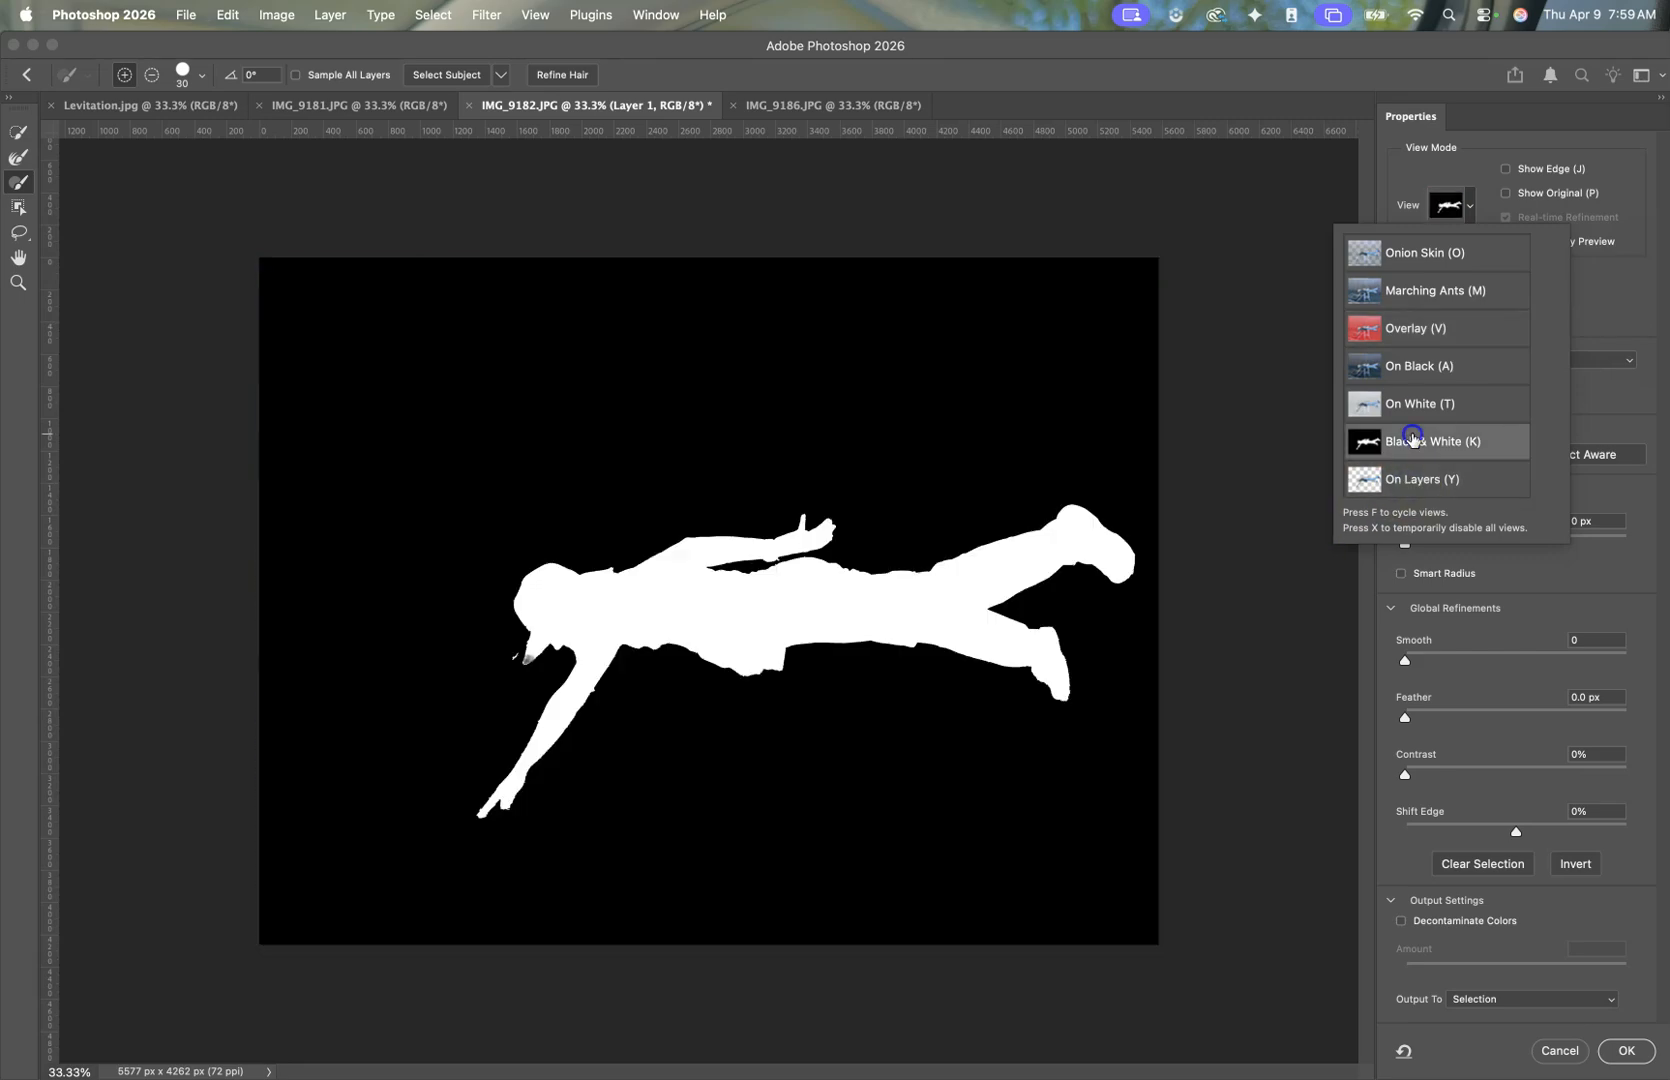
click(1410, 405)
click(1410, 367)
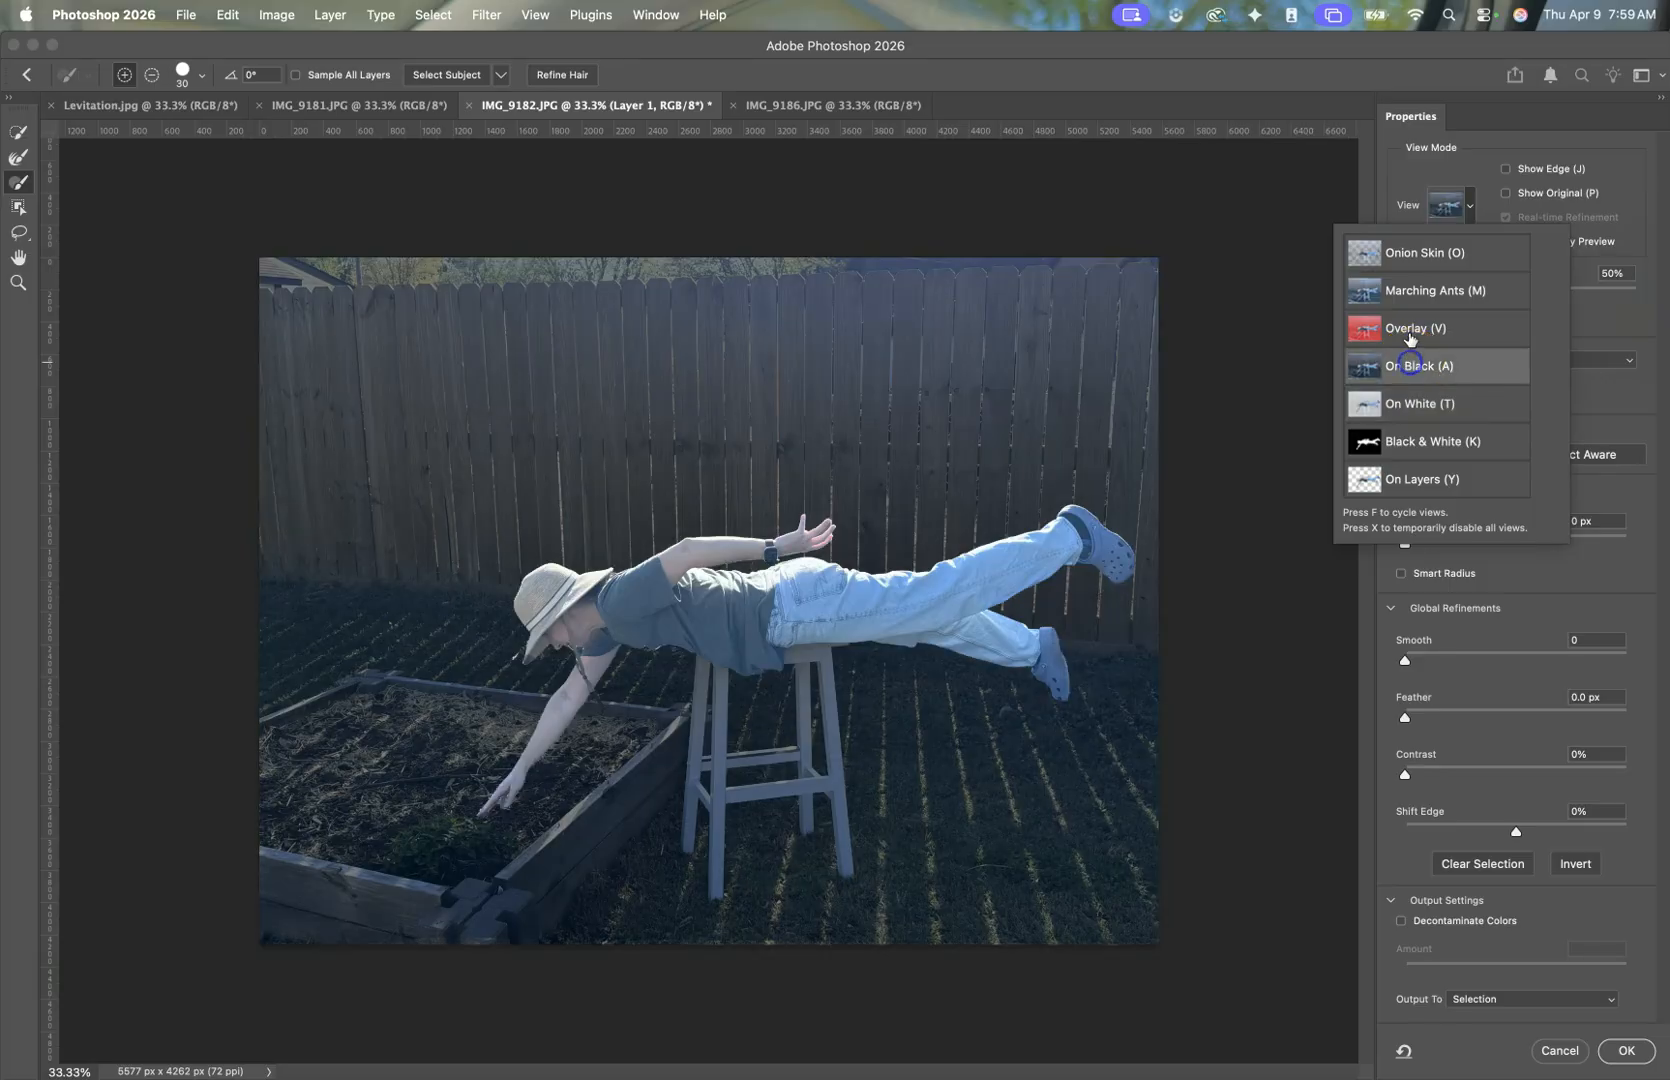
click(1374, 336)
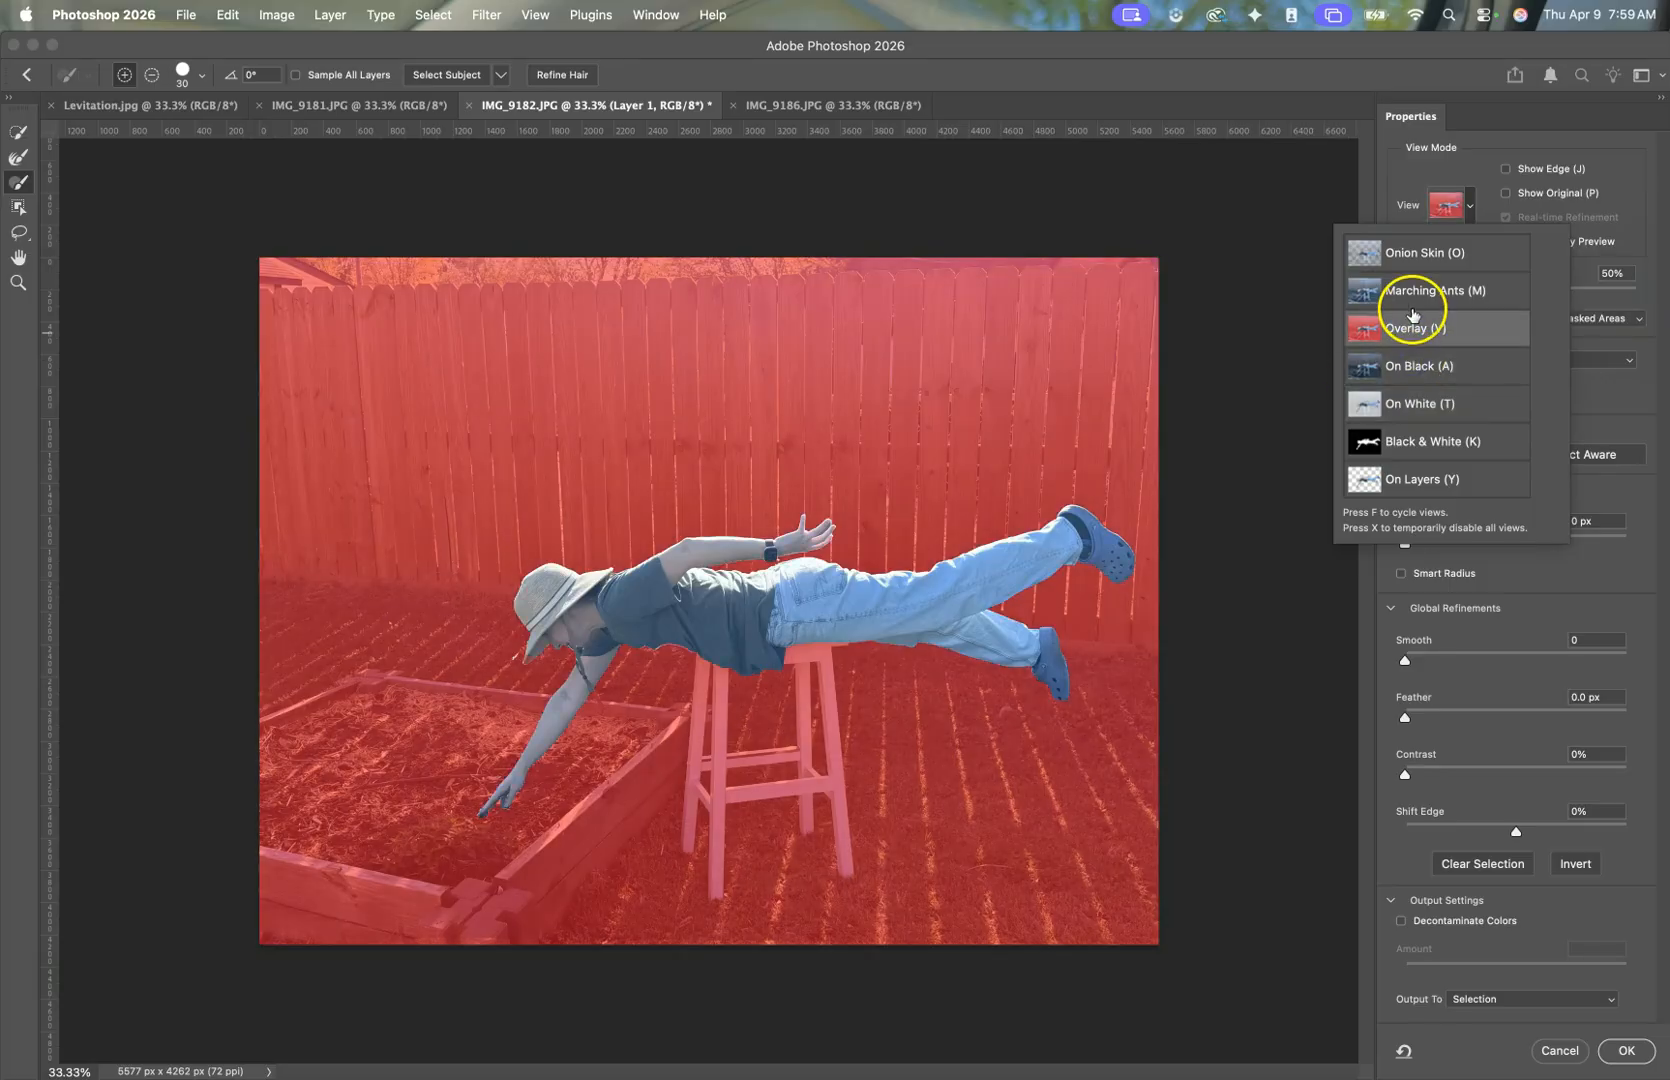
click(1415, 292)
click(1425, 330)
click(1440, 298)
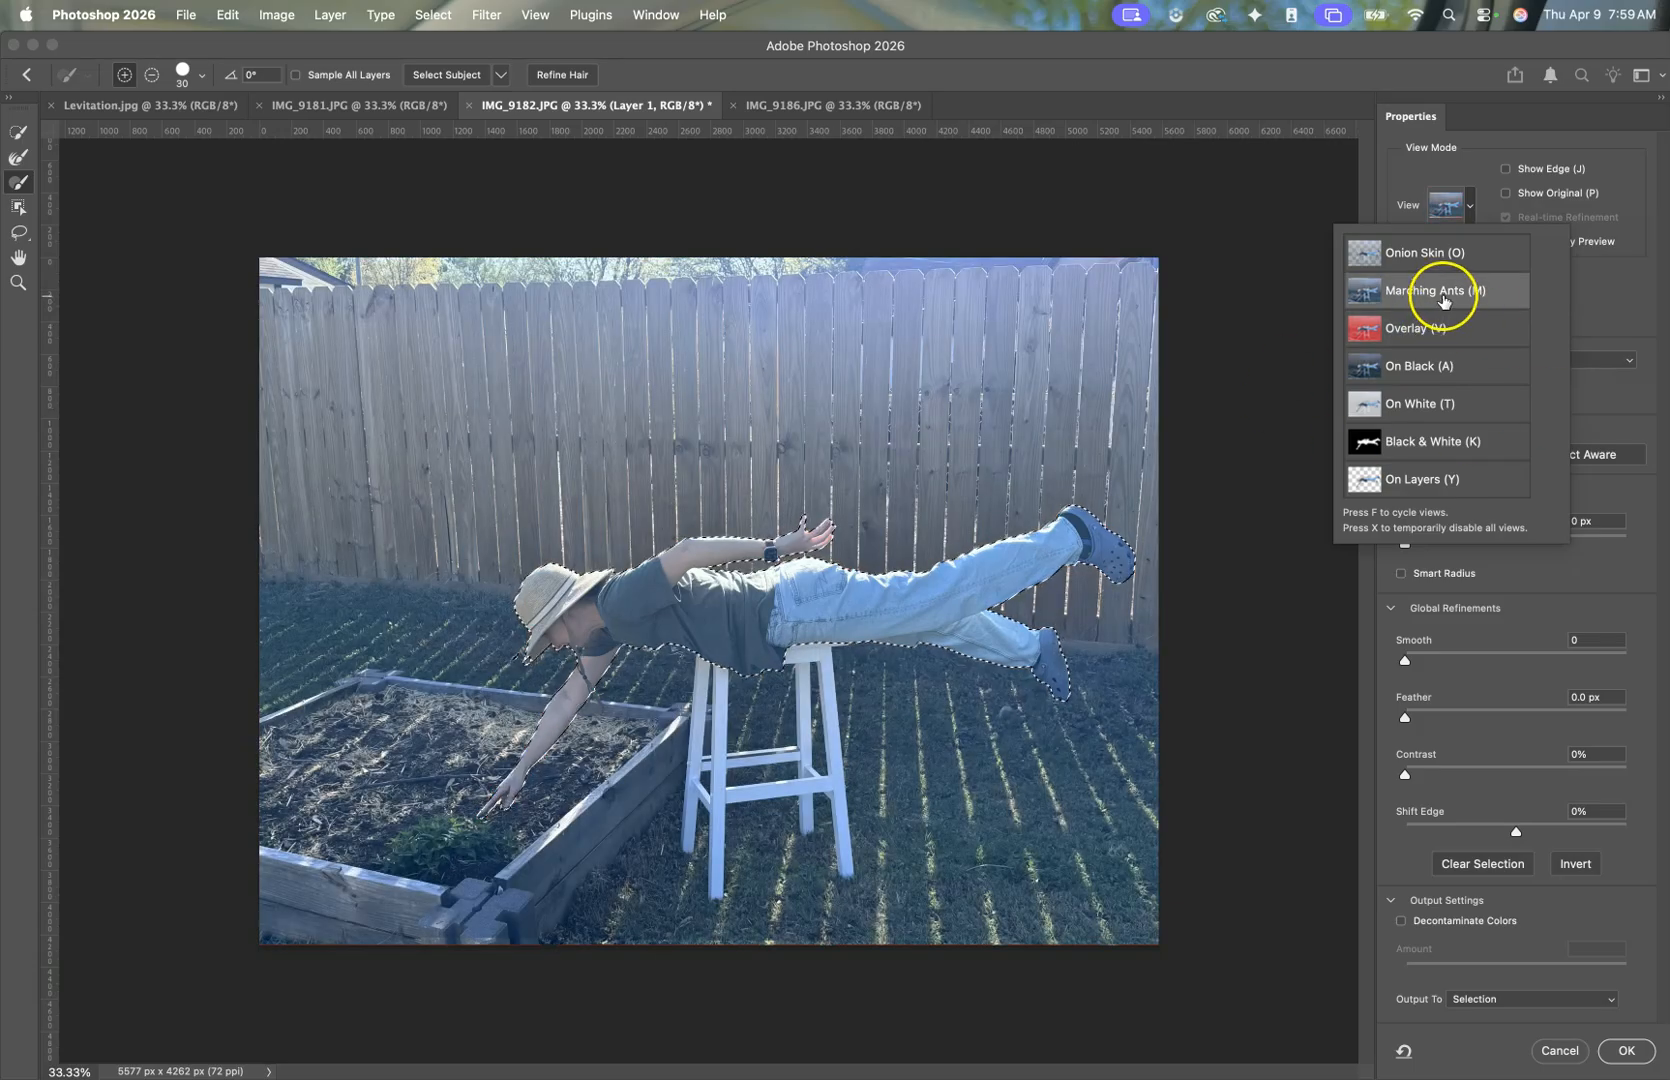
click(1420, 255)
click(1423, 303)
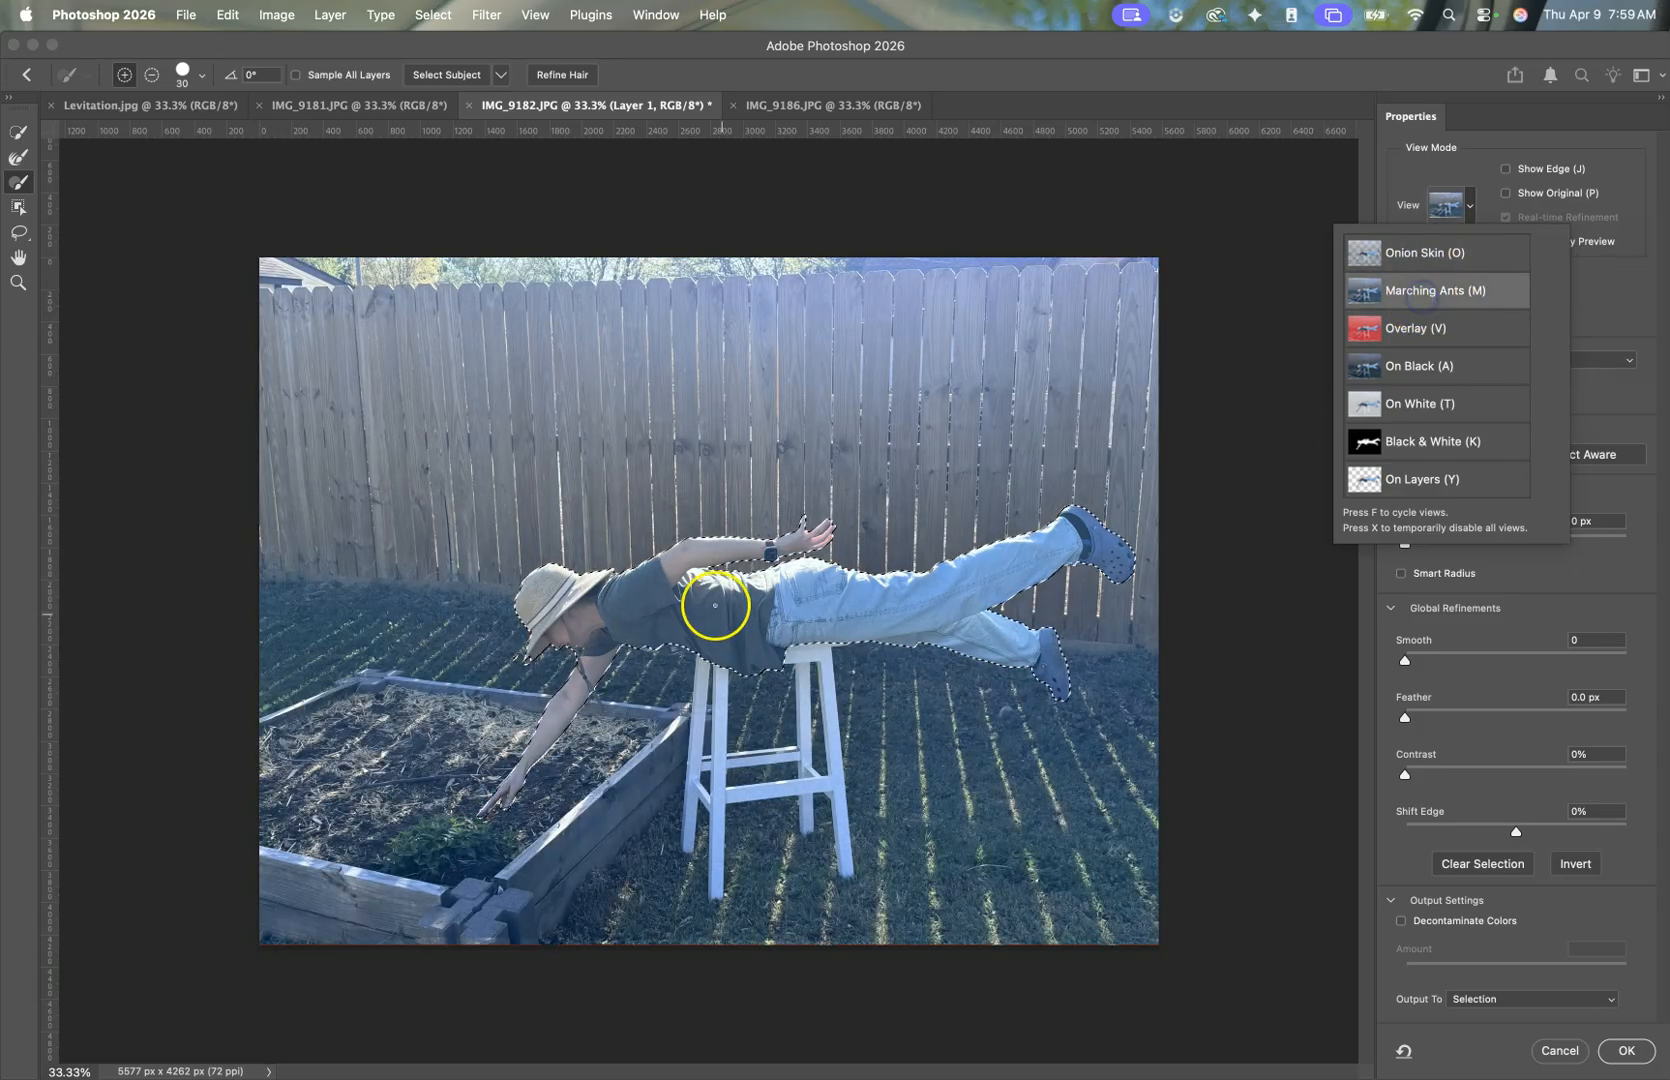
click(1490, 578)
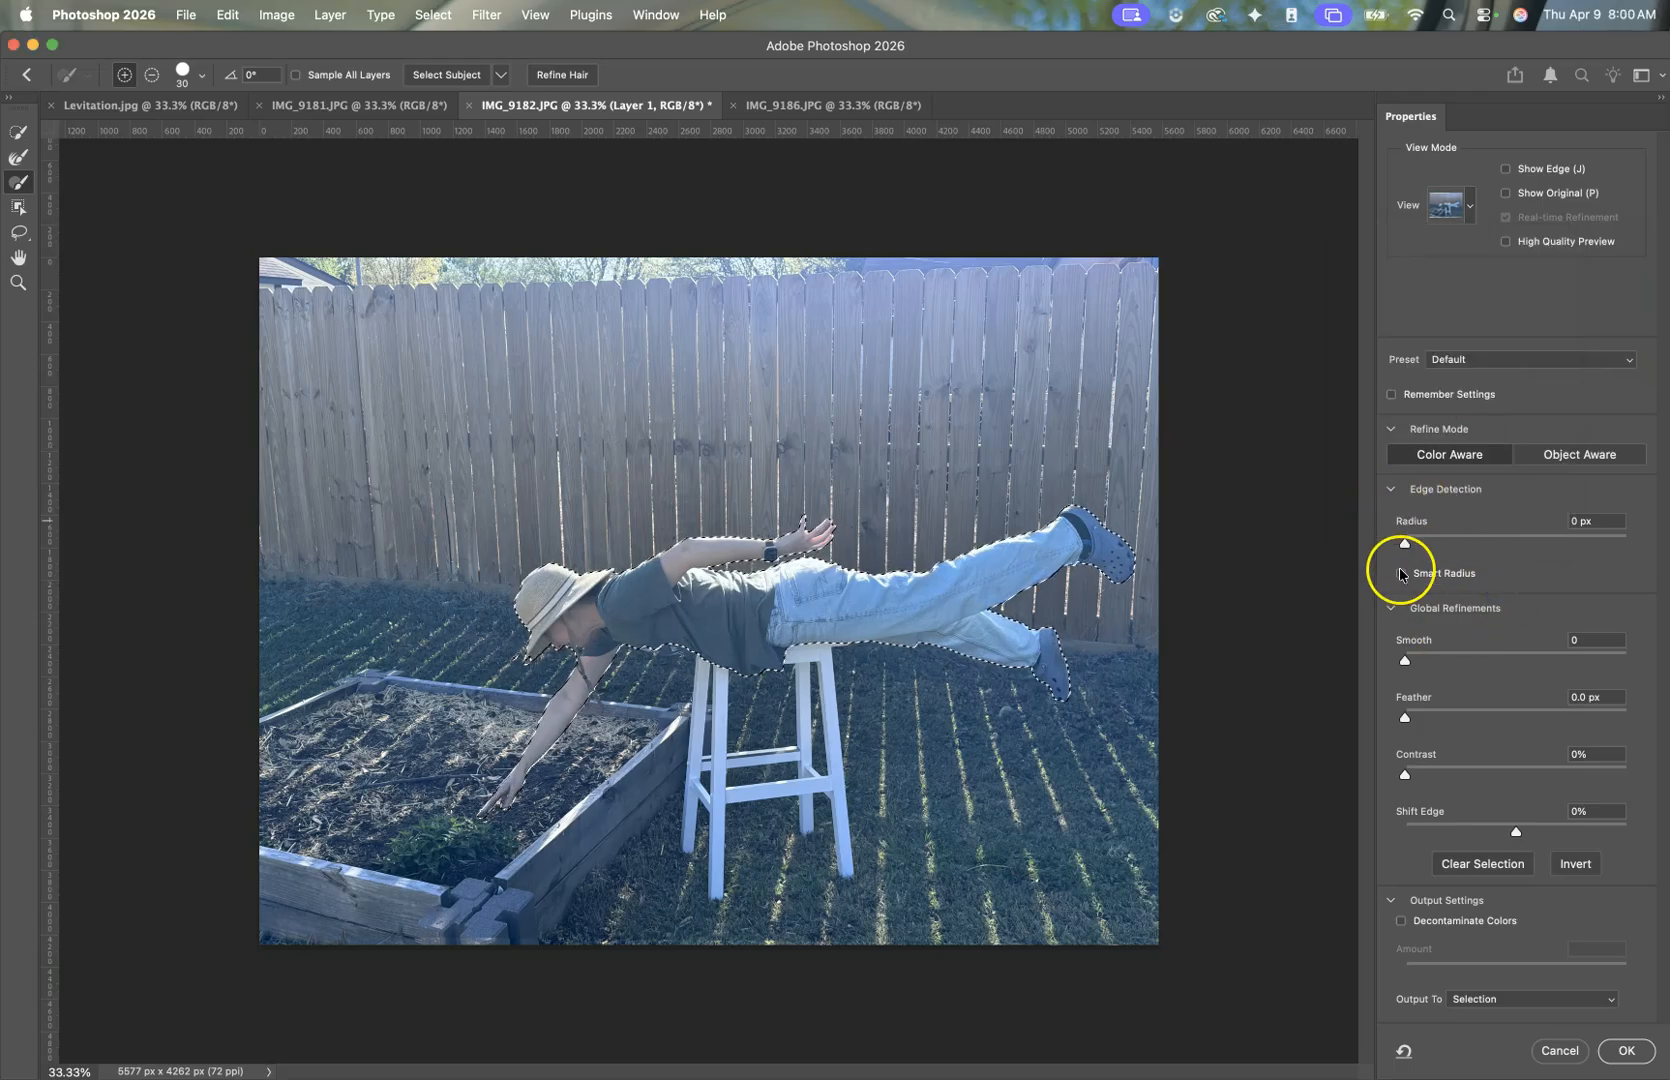
Step: Try Smart Radius with a 3 px edge radius, reset the radius to 0 px, and briefly preview the edge
drag(1406, 543, 1410, 545)
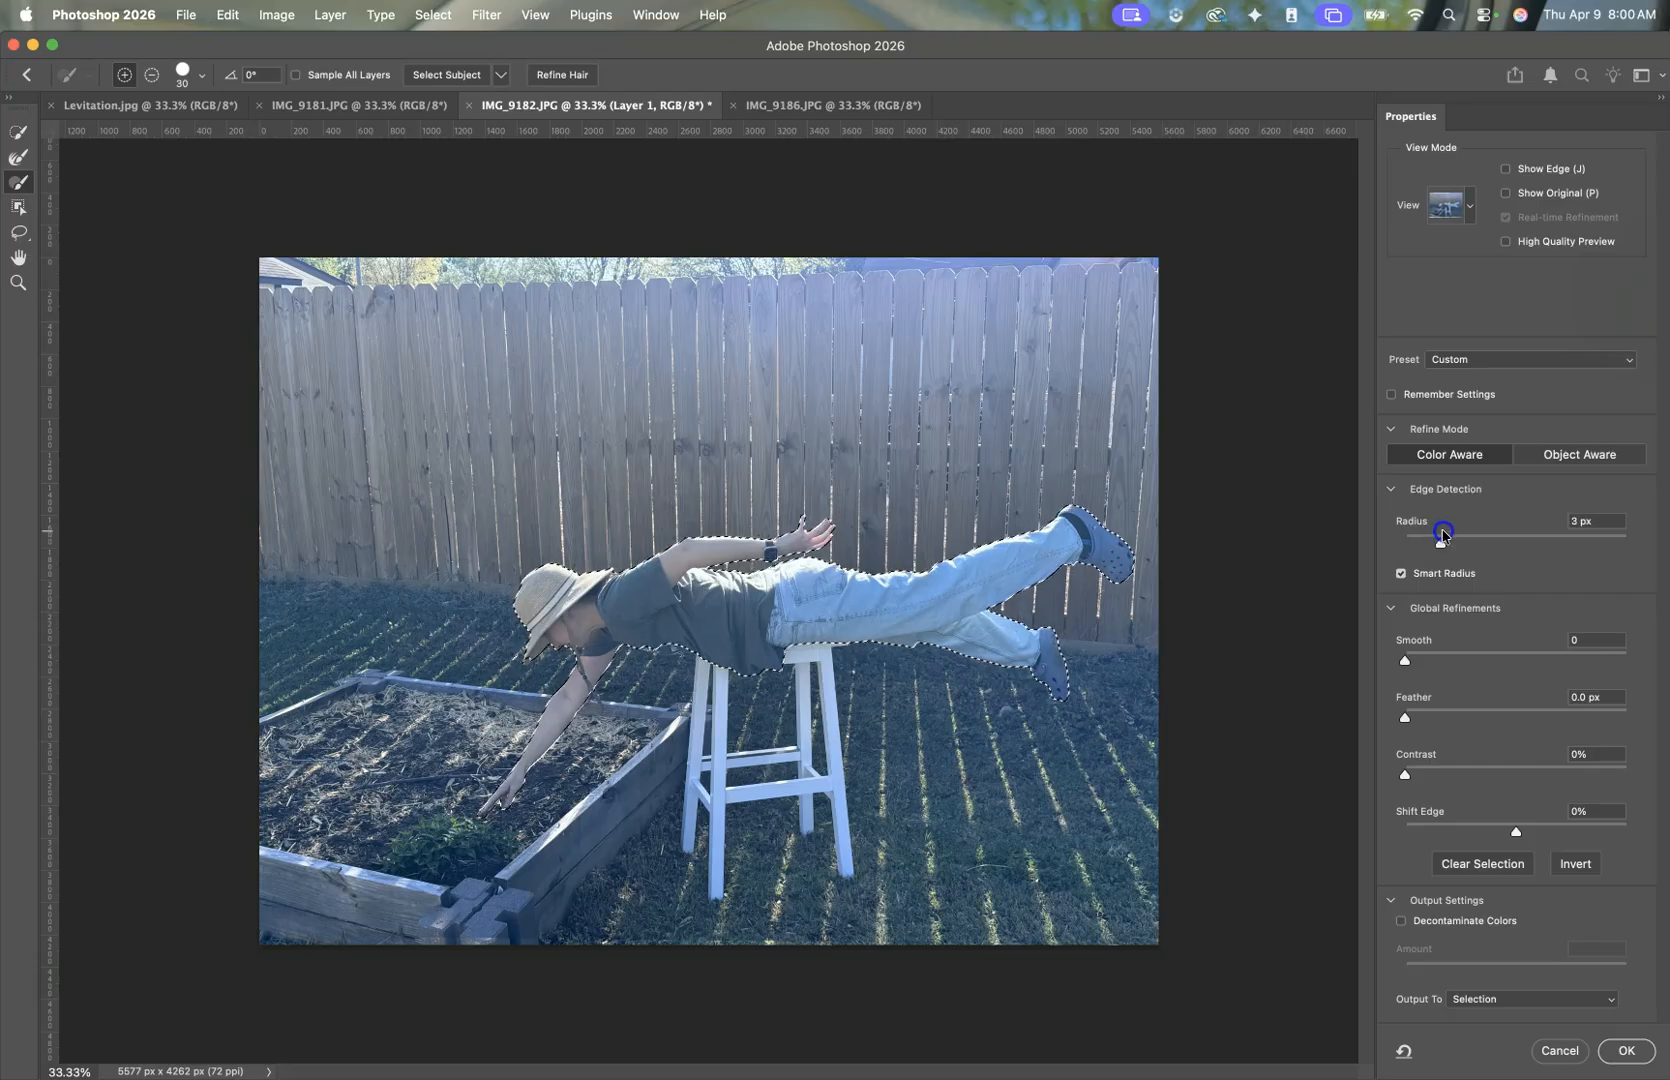
drag(1375, 548, 1373, 545)
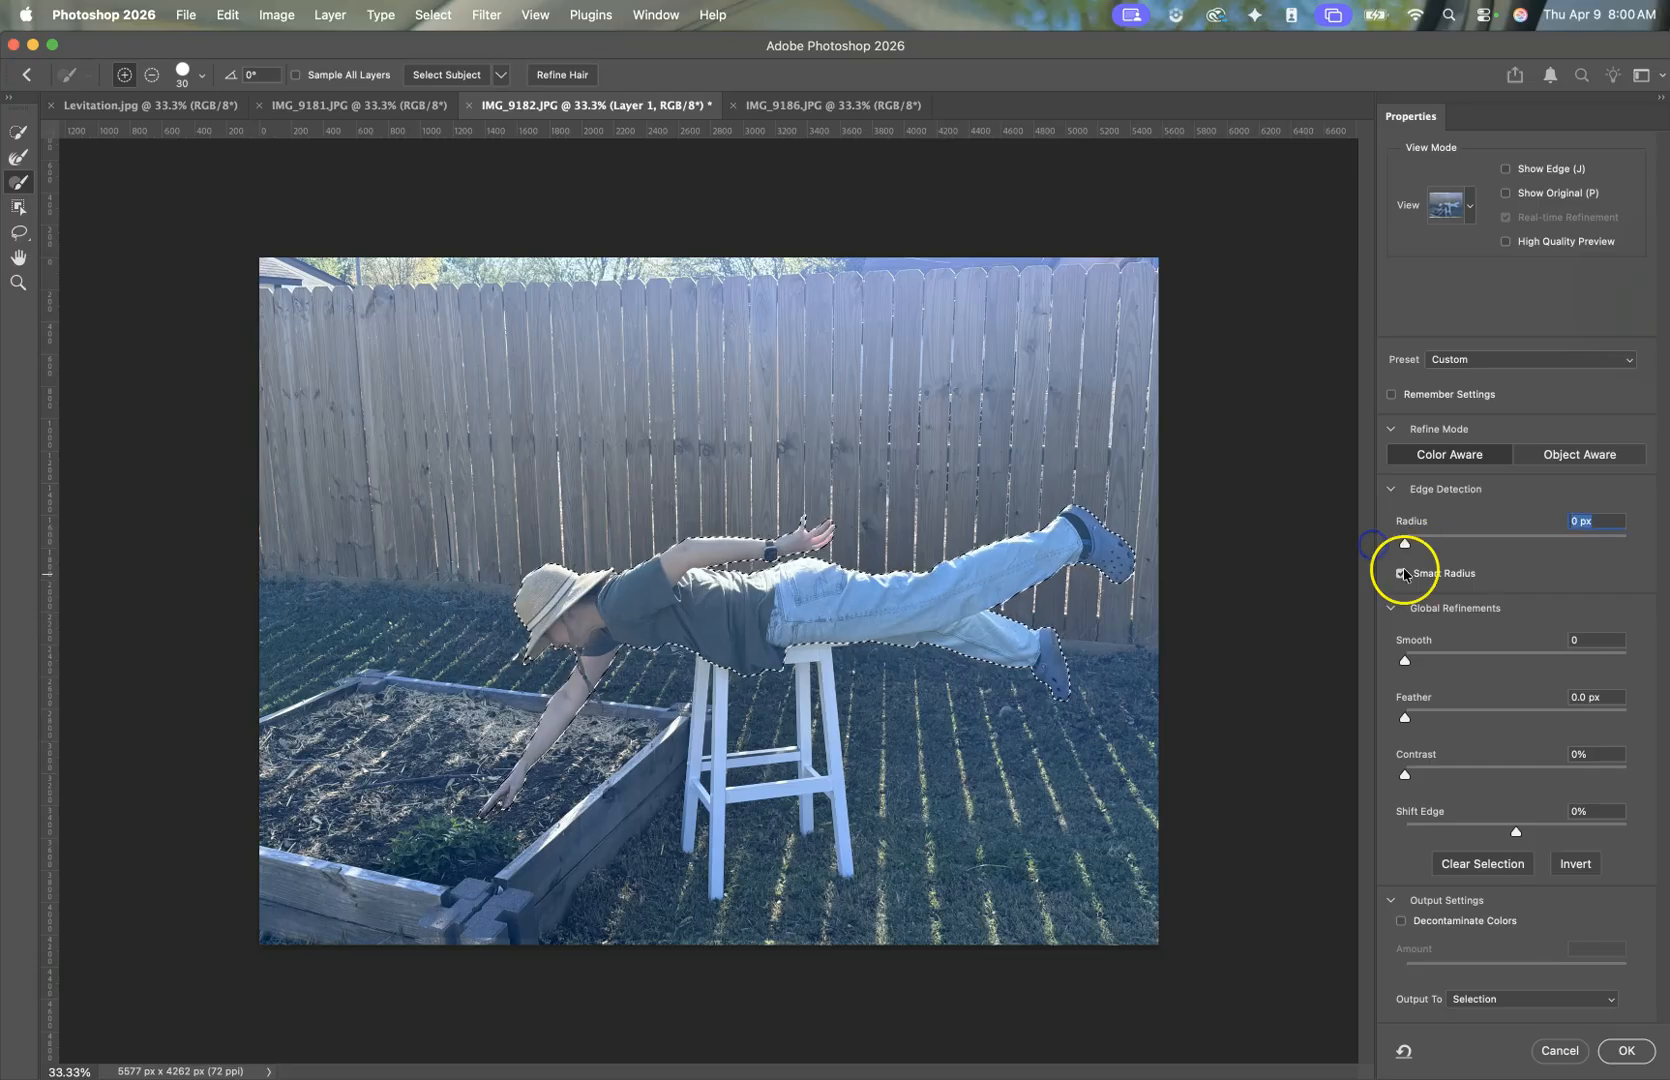
drag(1406, 660, 1428, 656)
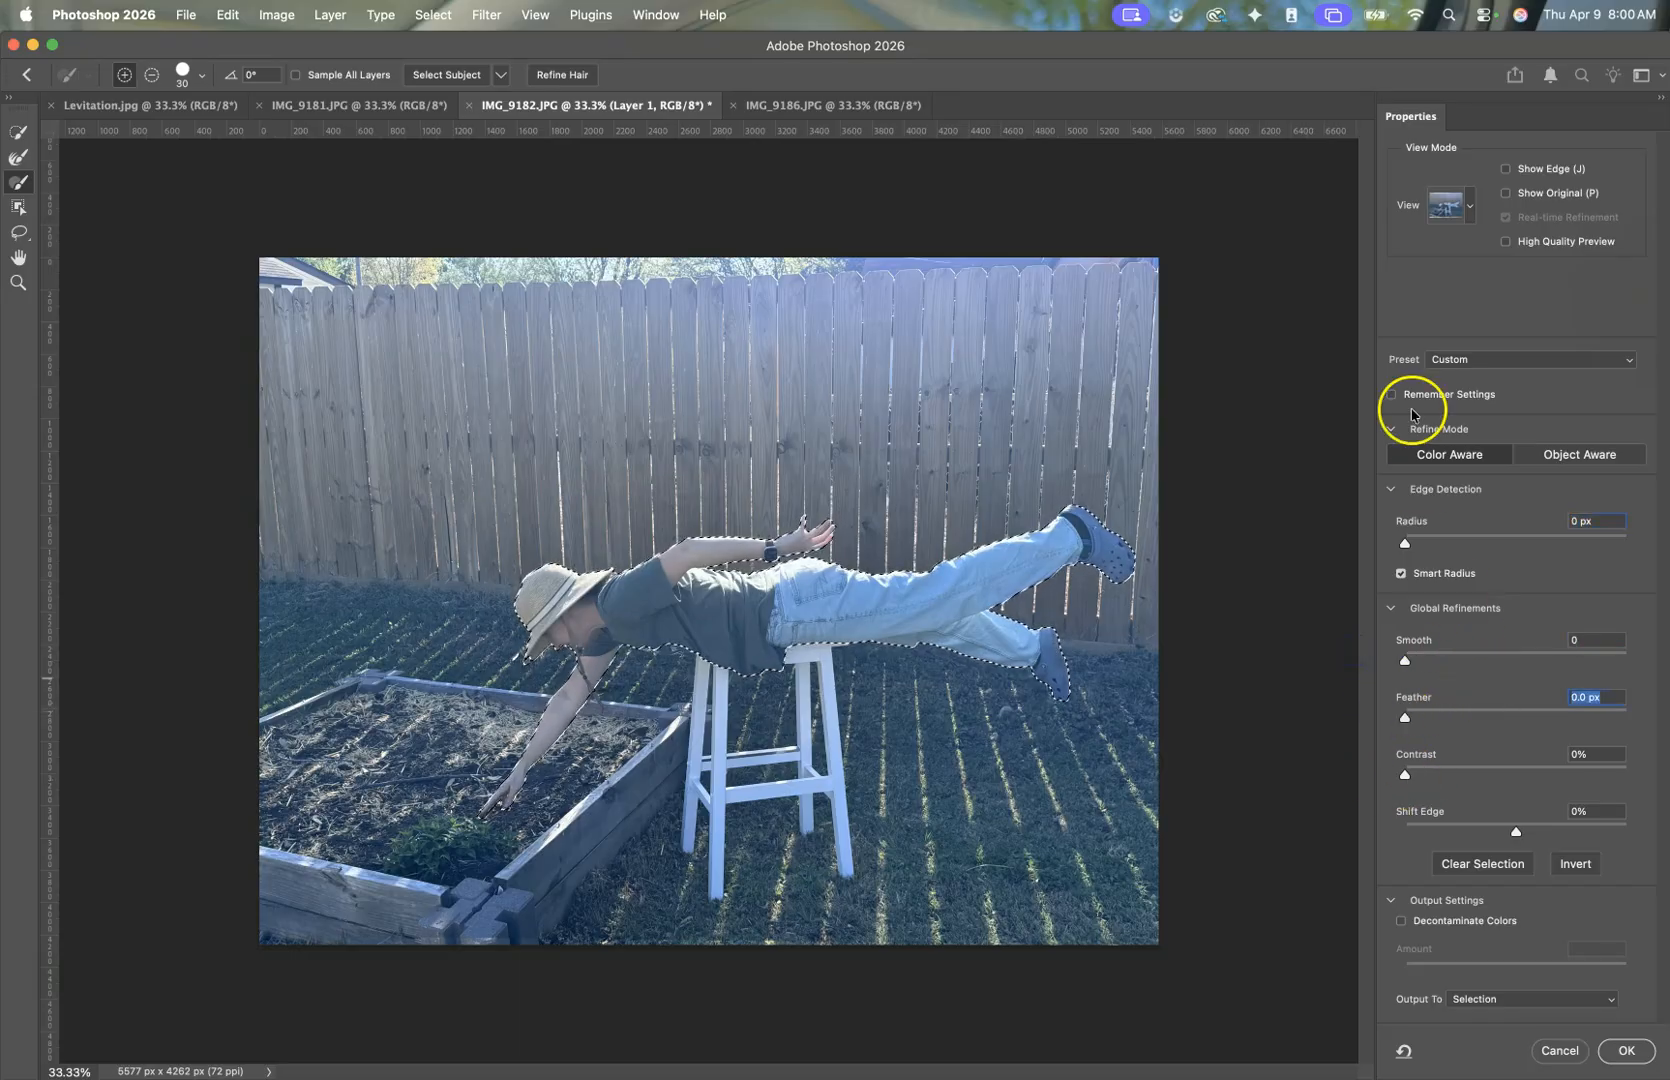
click(1506, 168)
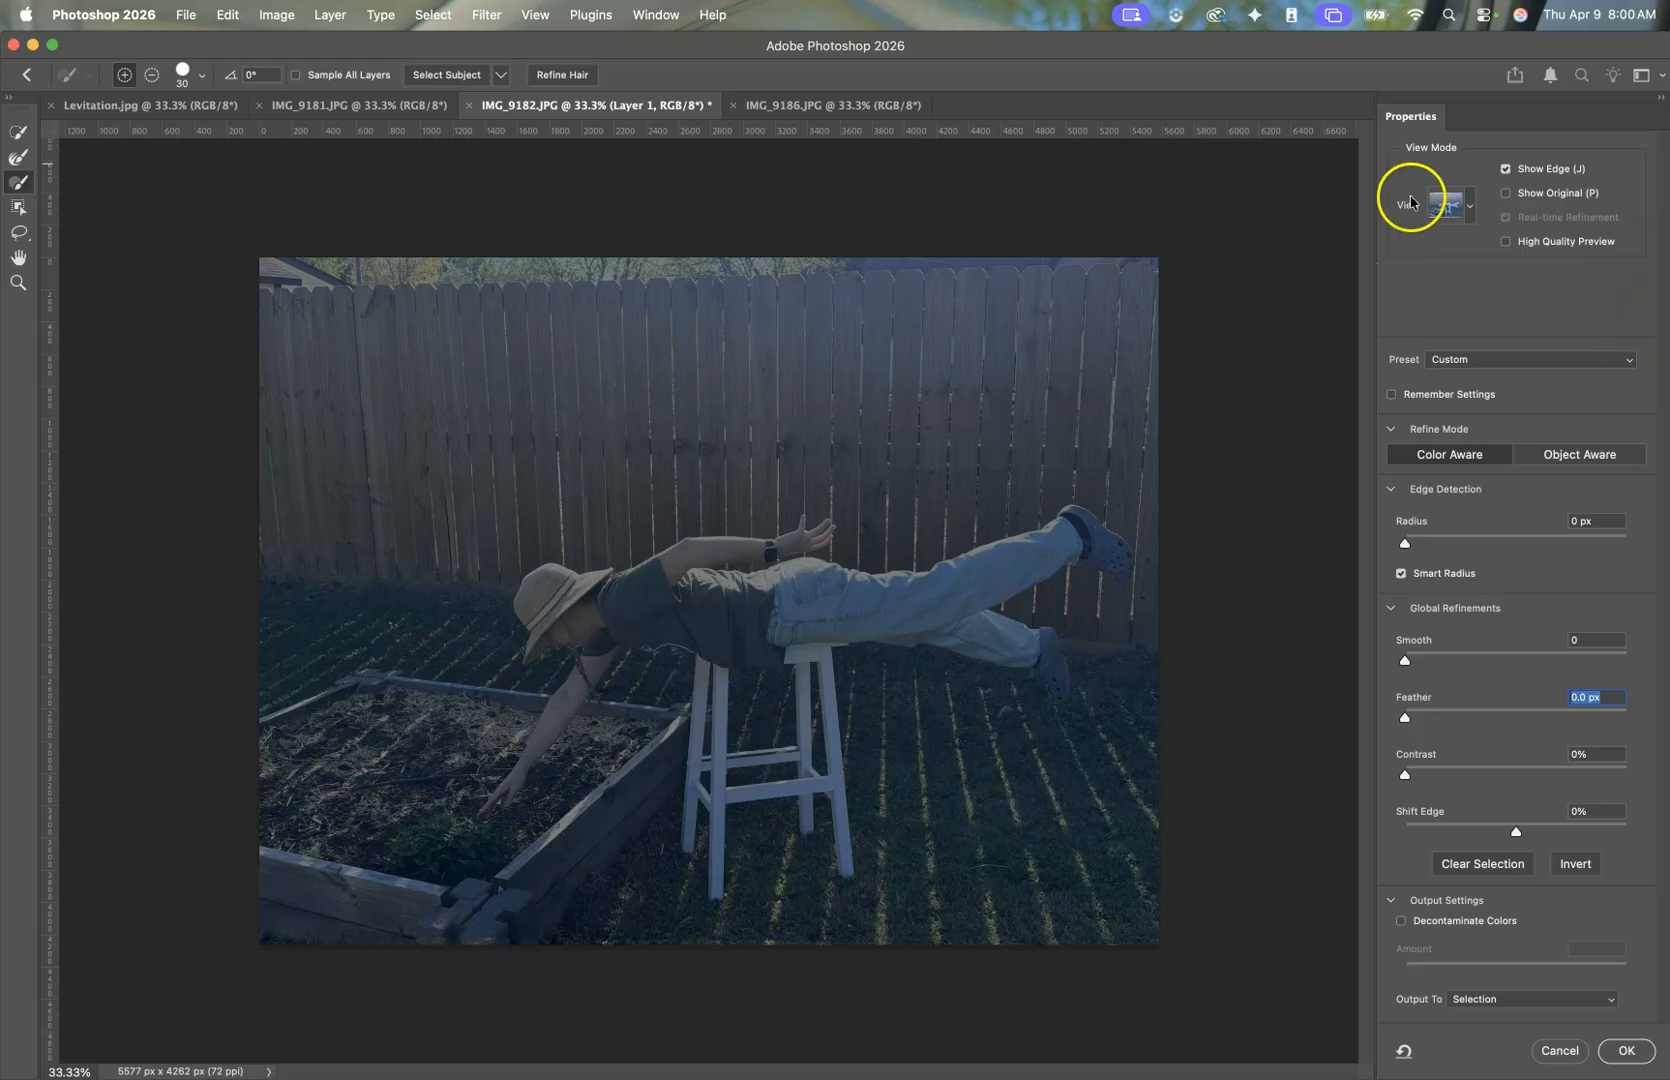
click(1505, 170)
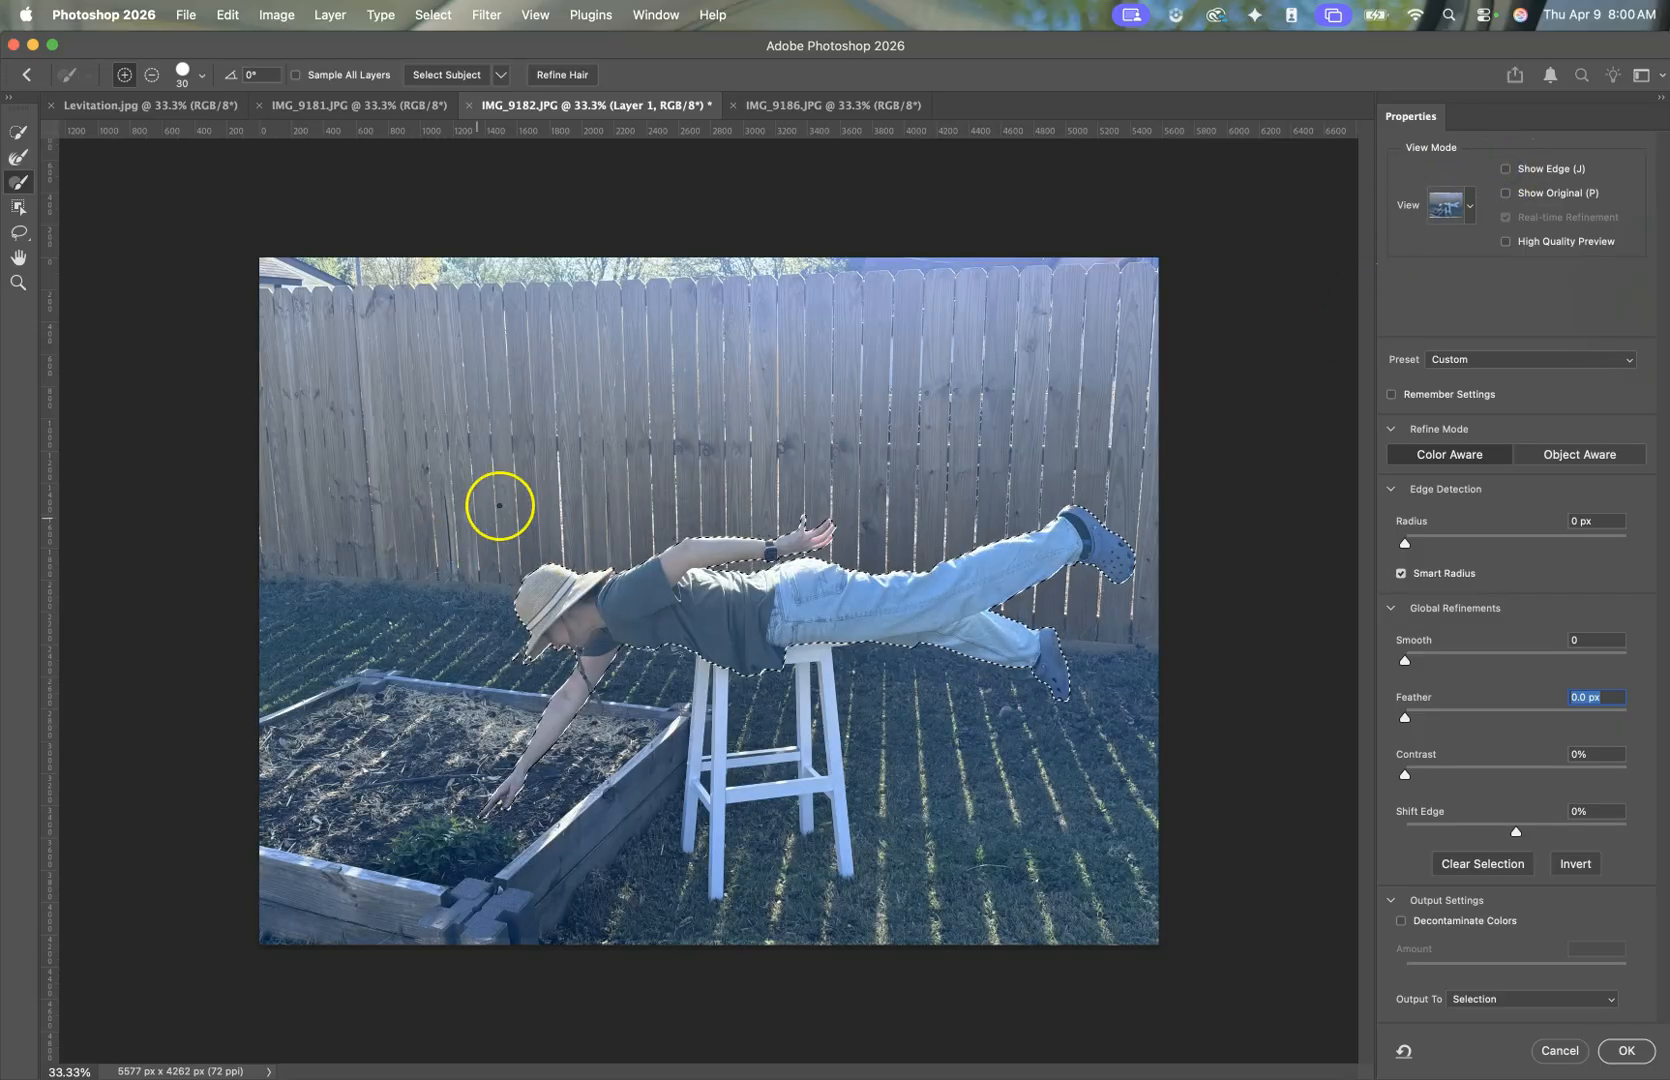
Step: In the Overlay view, paint the shirt's printed area along its lower edge into the selection using the Brush tool in add mode
key(alt)
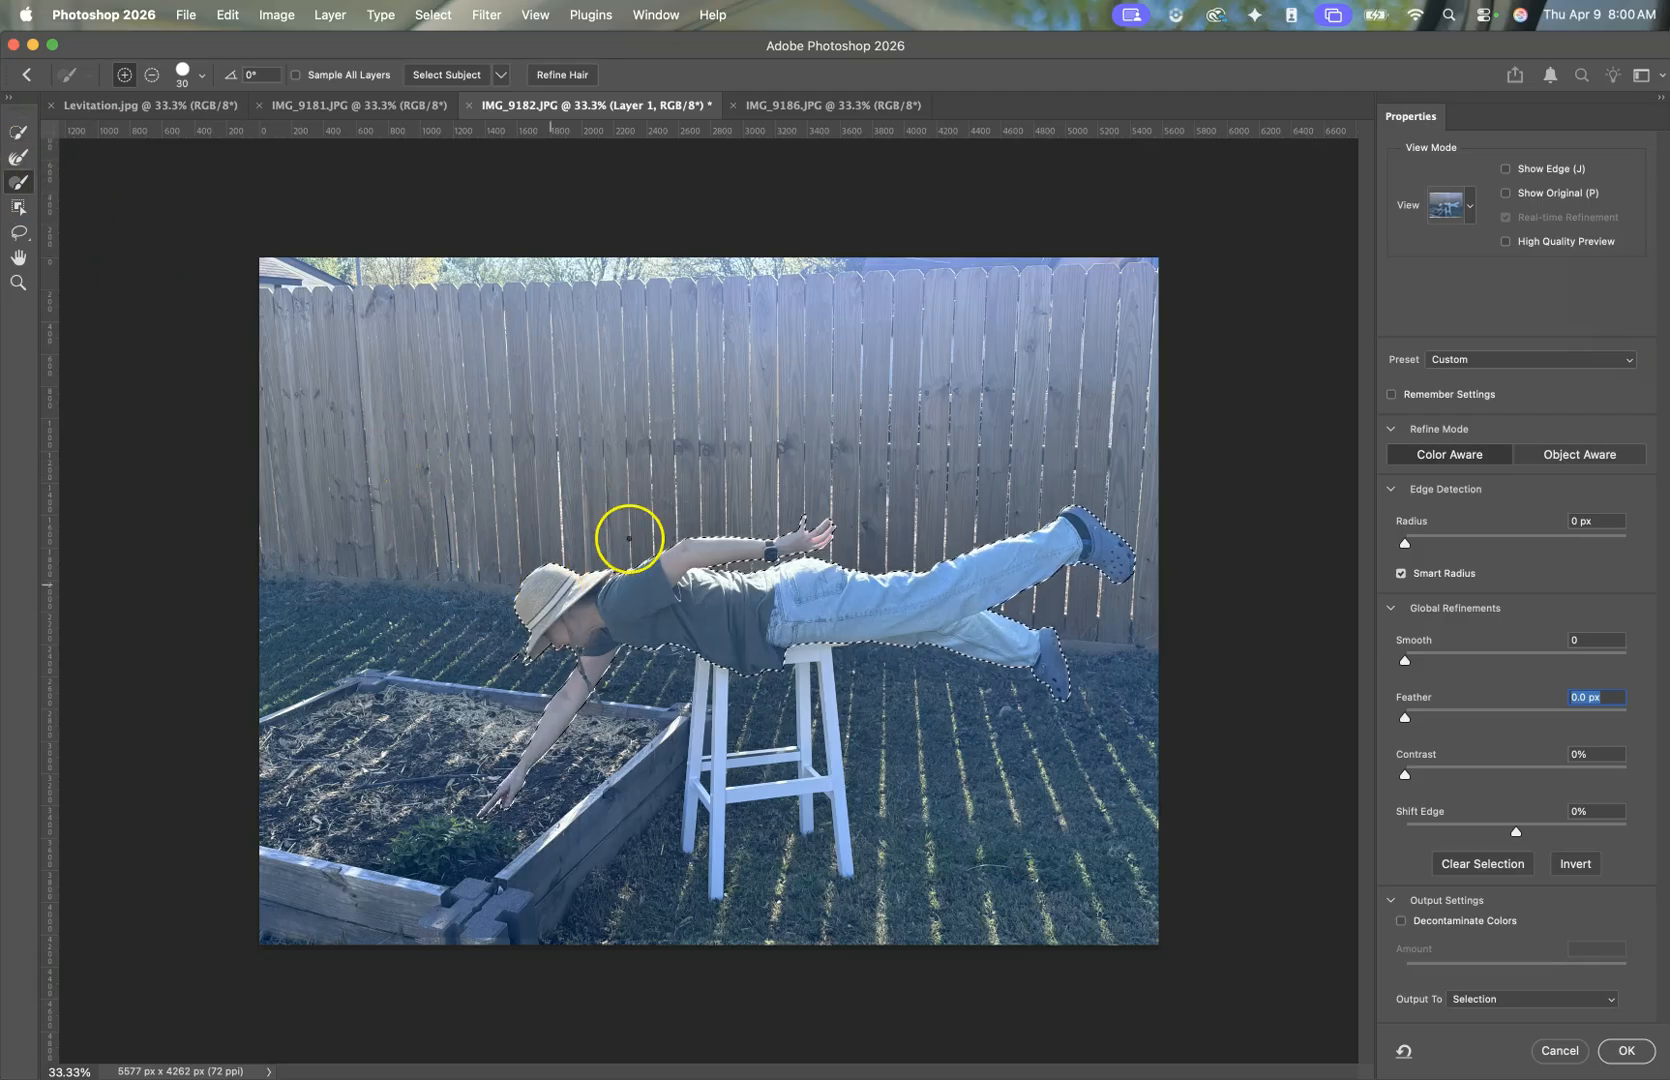
click(18, 131)
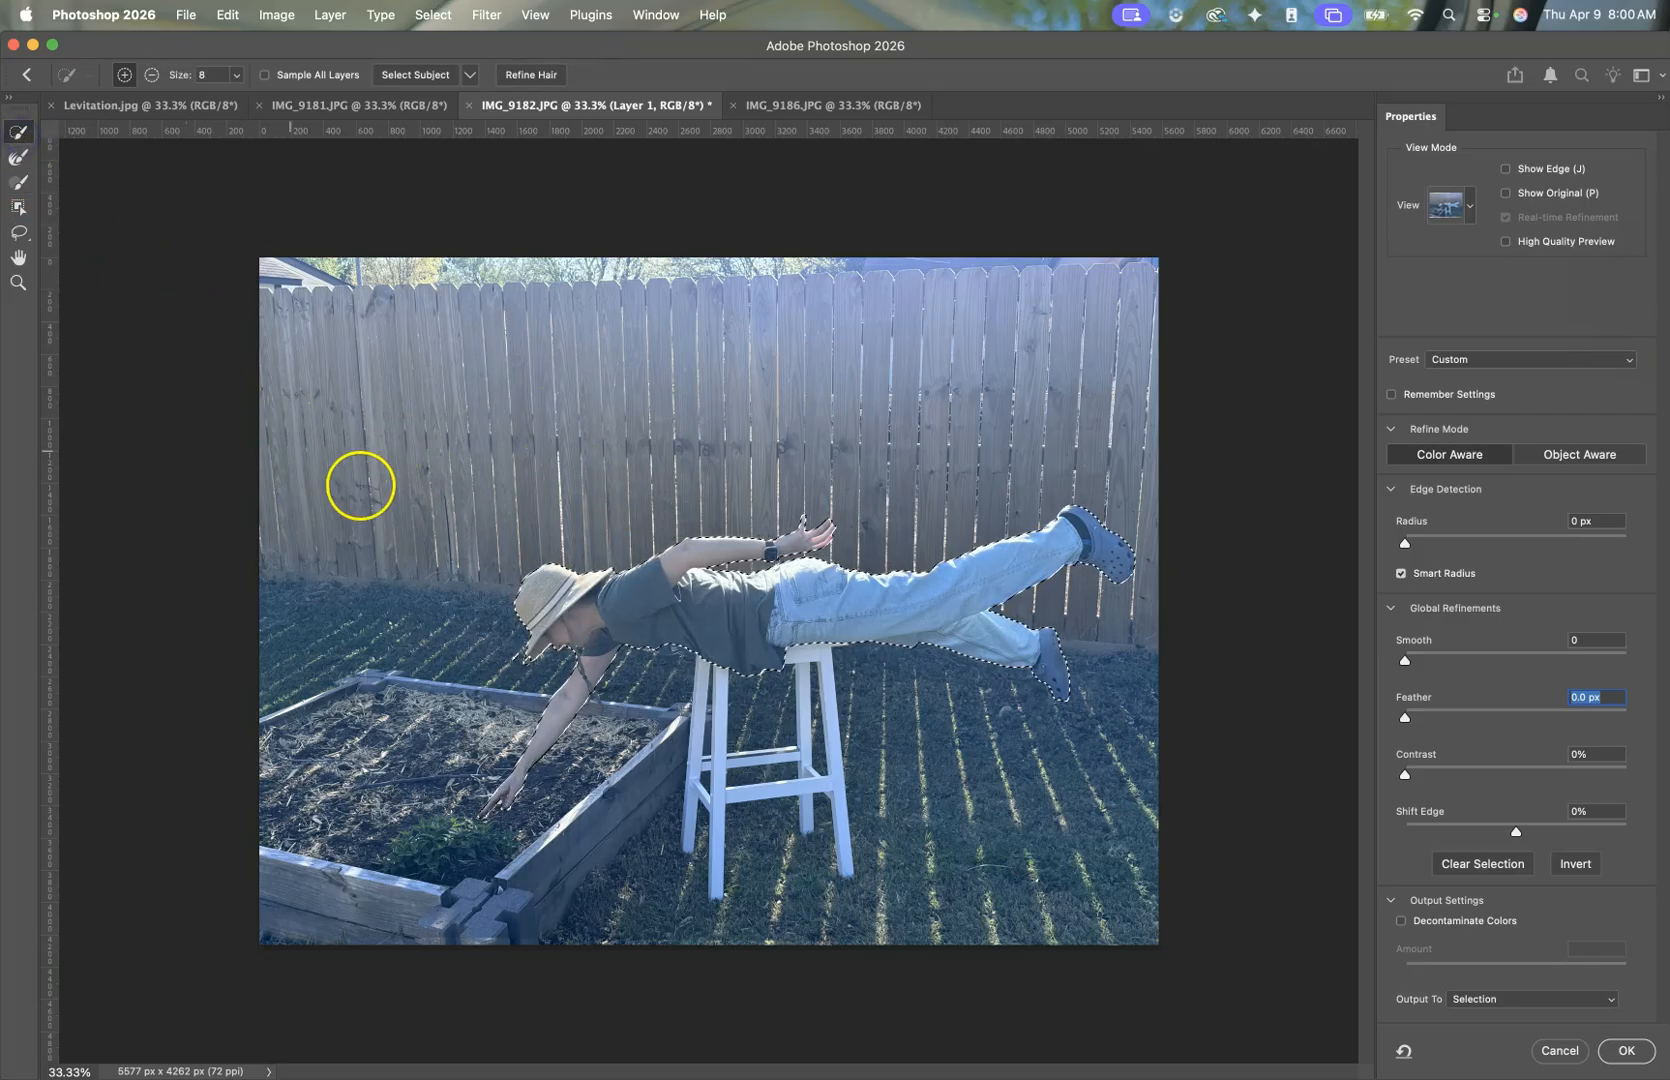
key(ctrl+plus)
key(ctrl+plus)
key(ctrl+plus)
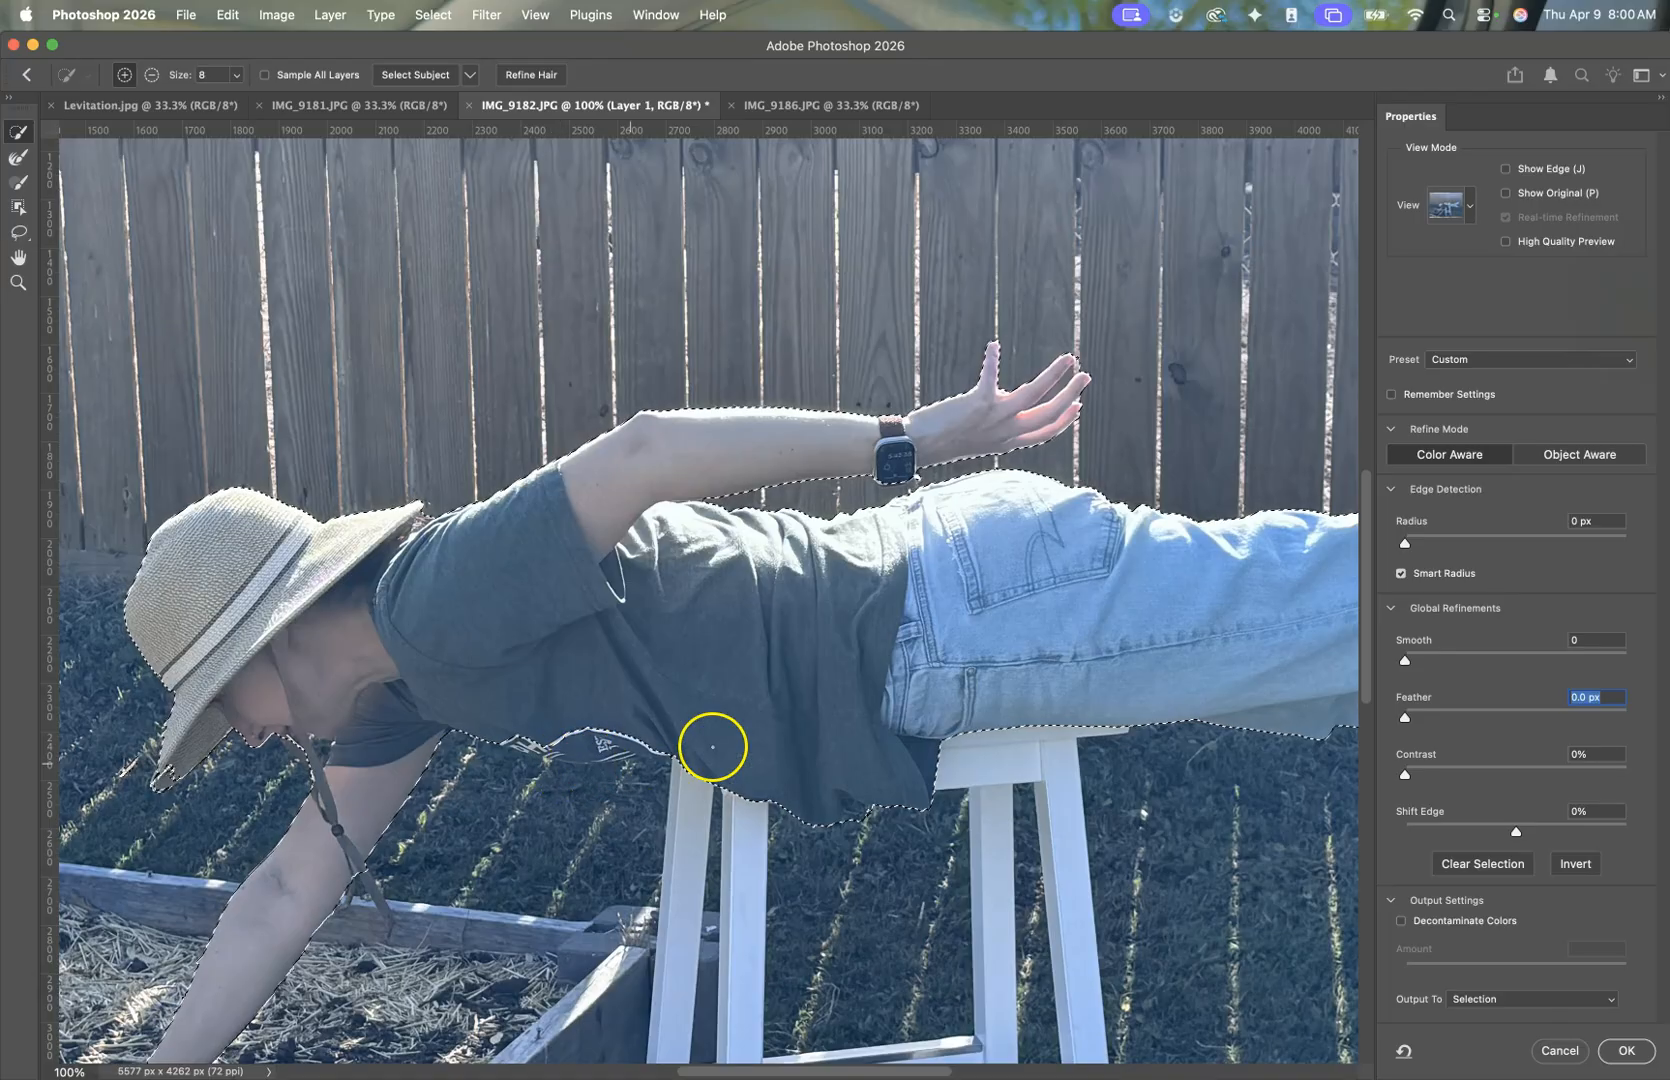
drag(745, 689, 835, 521)
mouse_move(637, 558)
mouse_down()
mouse_move(680, 609)
mouse_move(734, 585)
mouse_up()
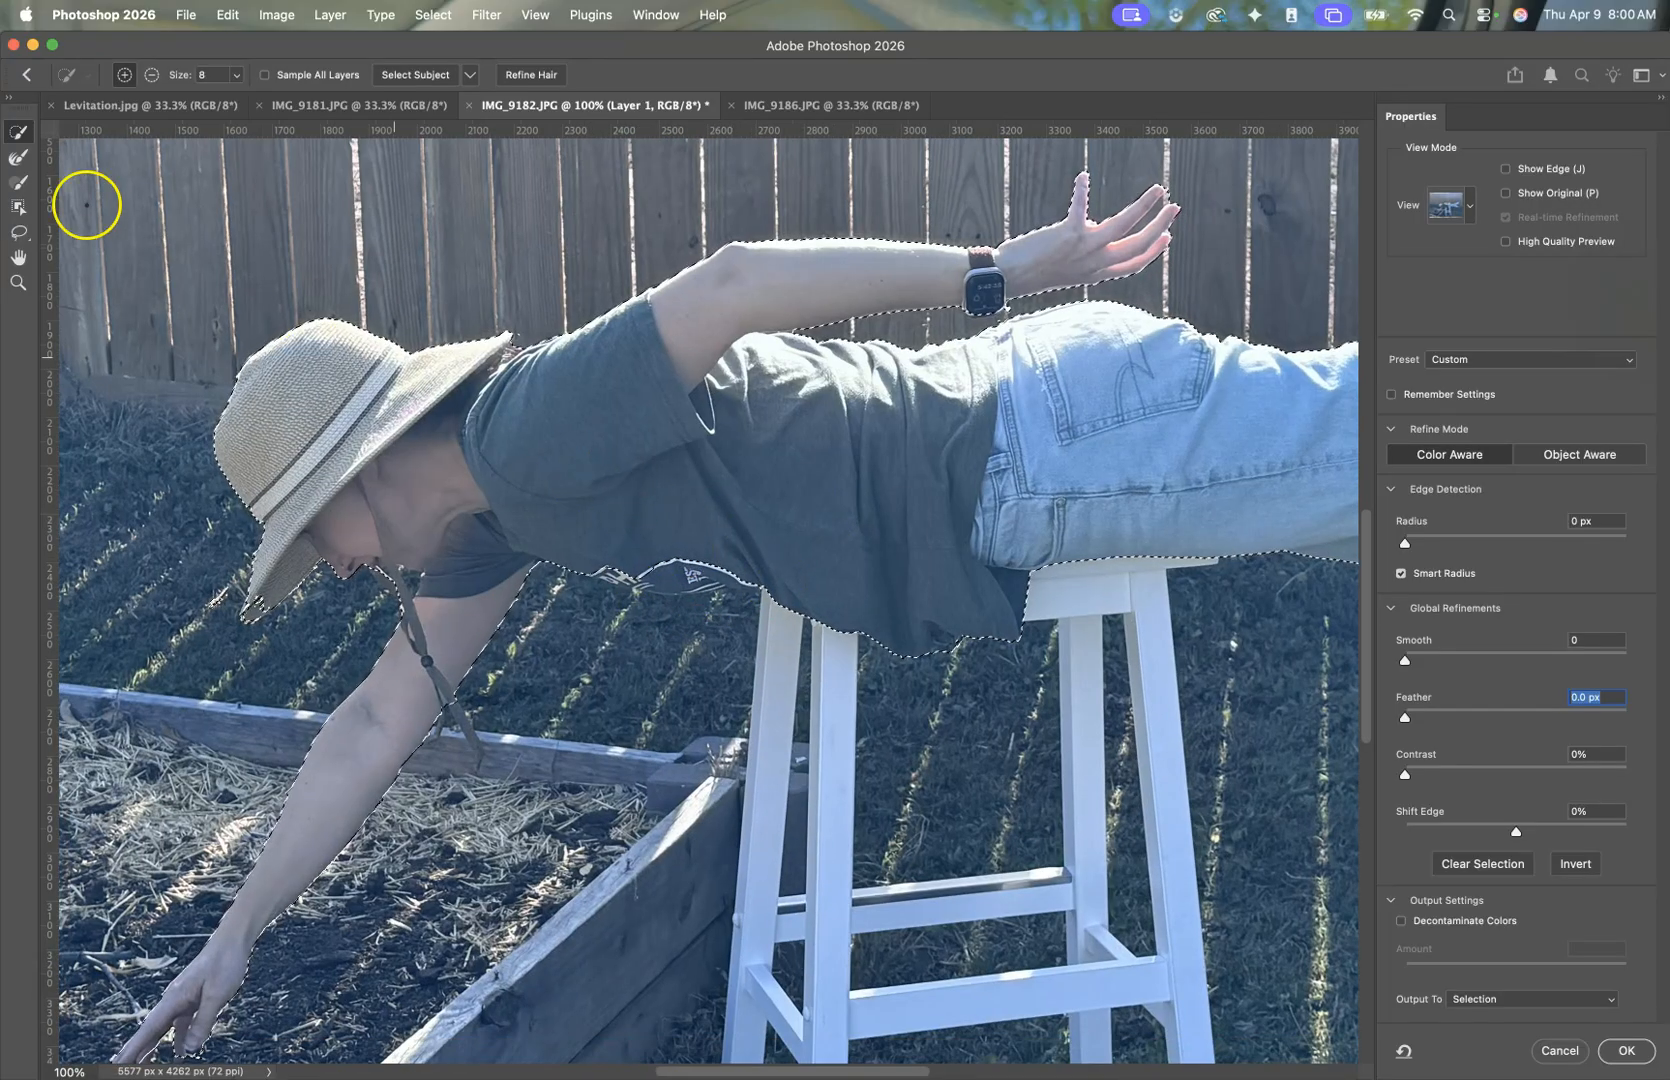
click(30, 140)
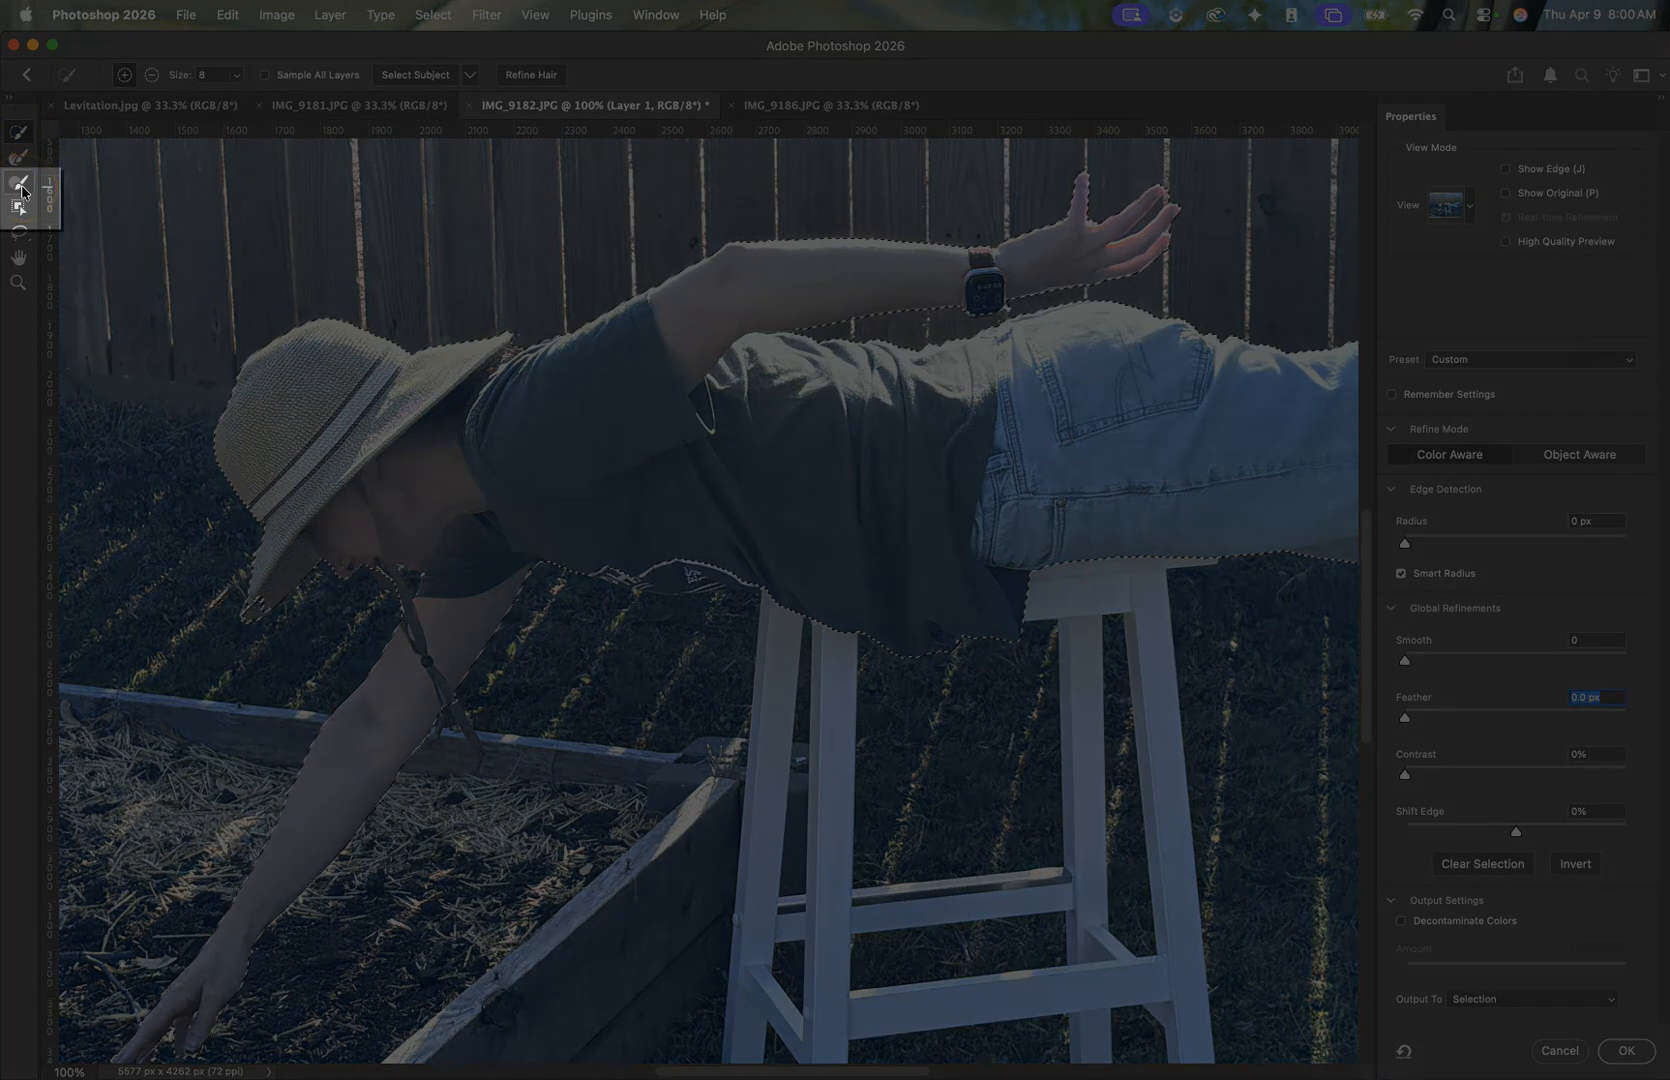
click(20, 184)
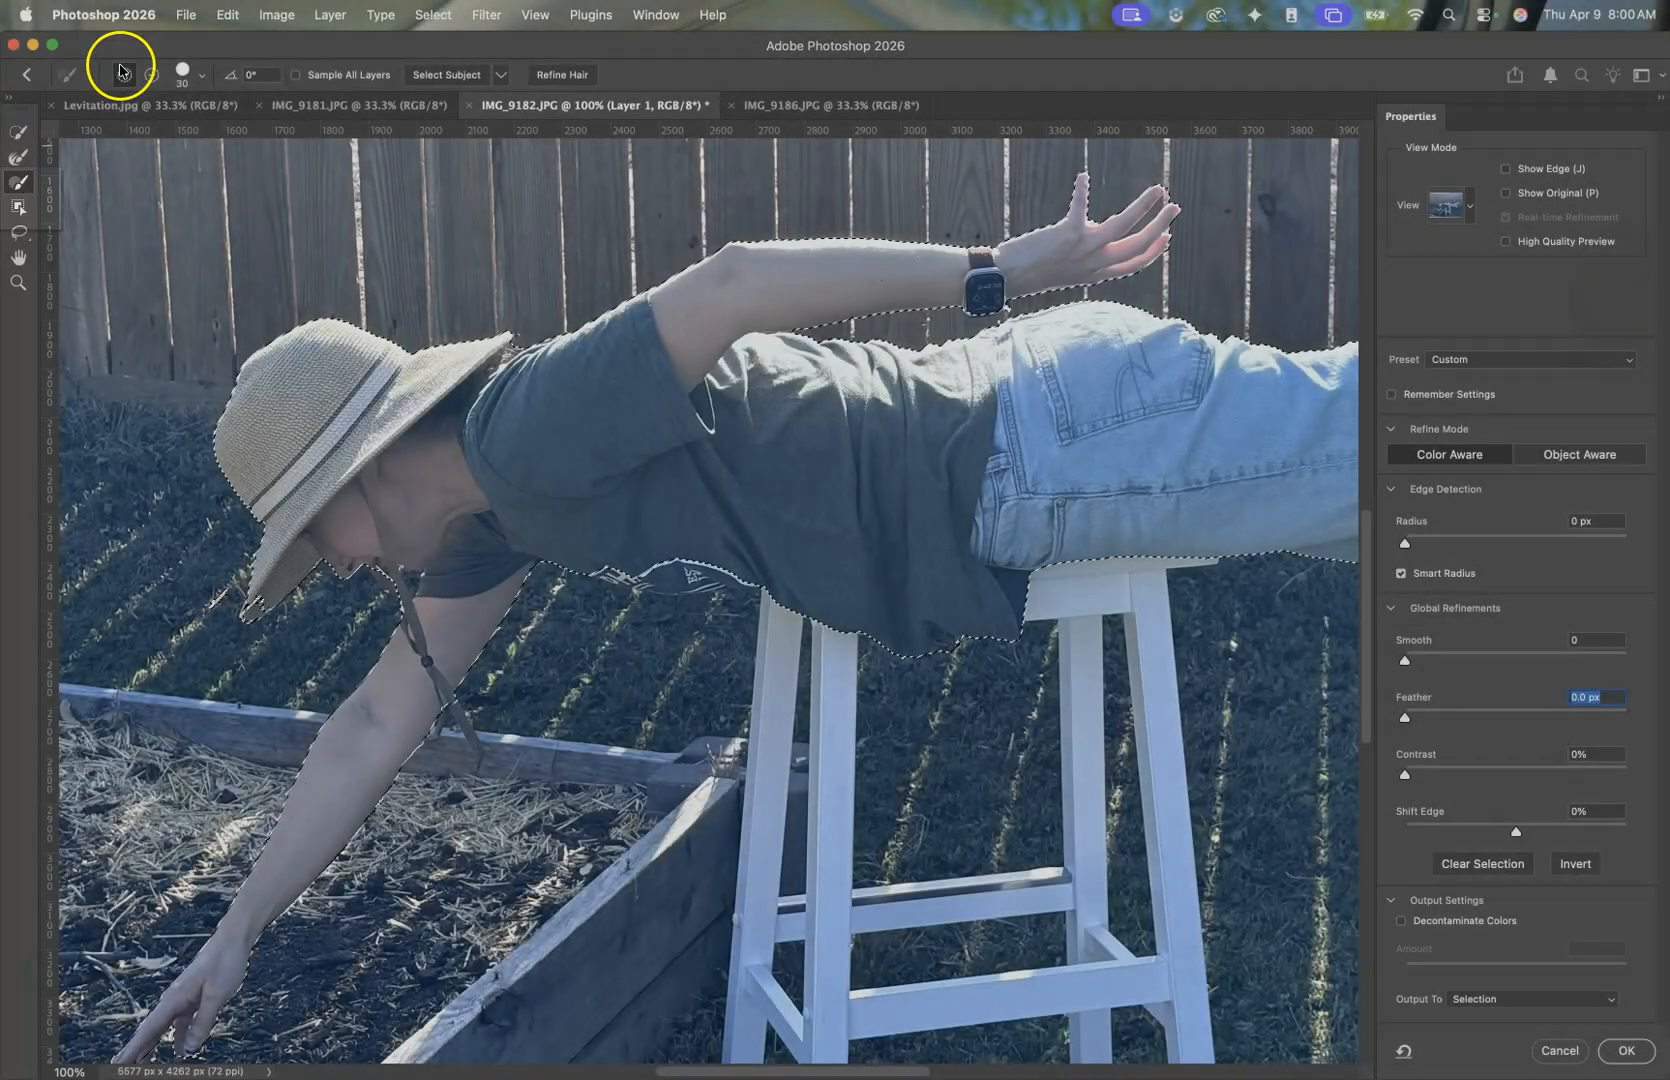
click(123, 76)
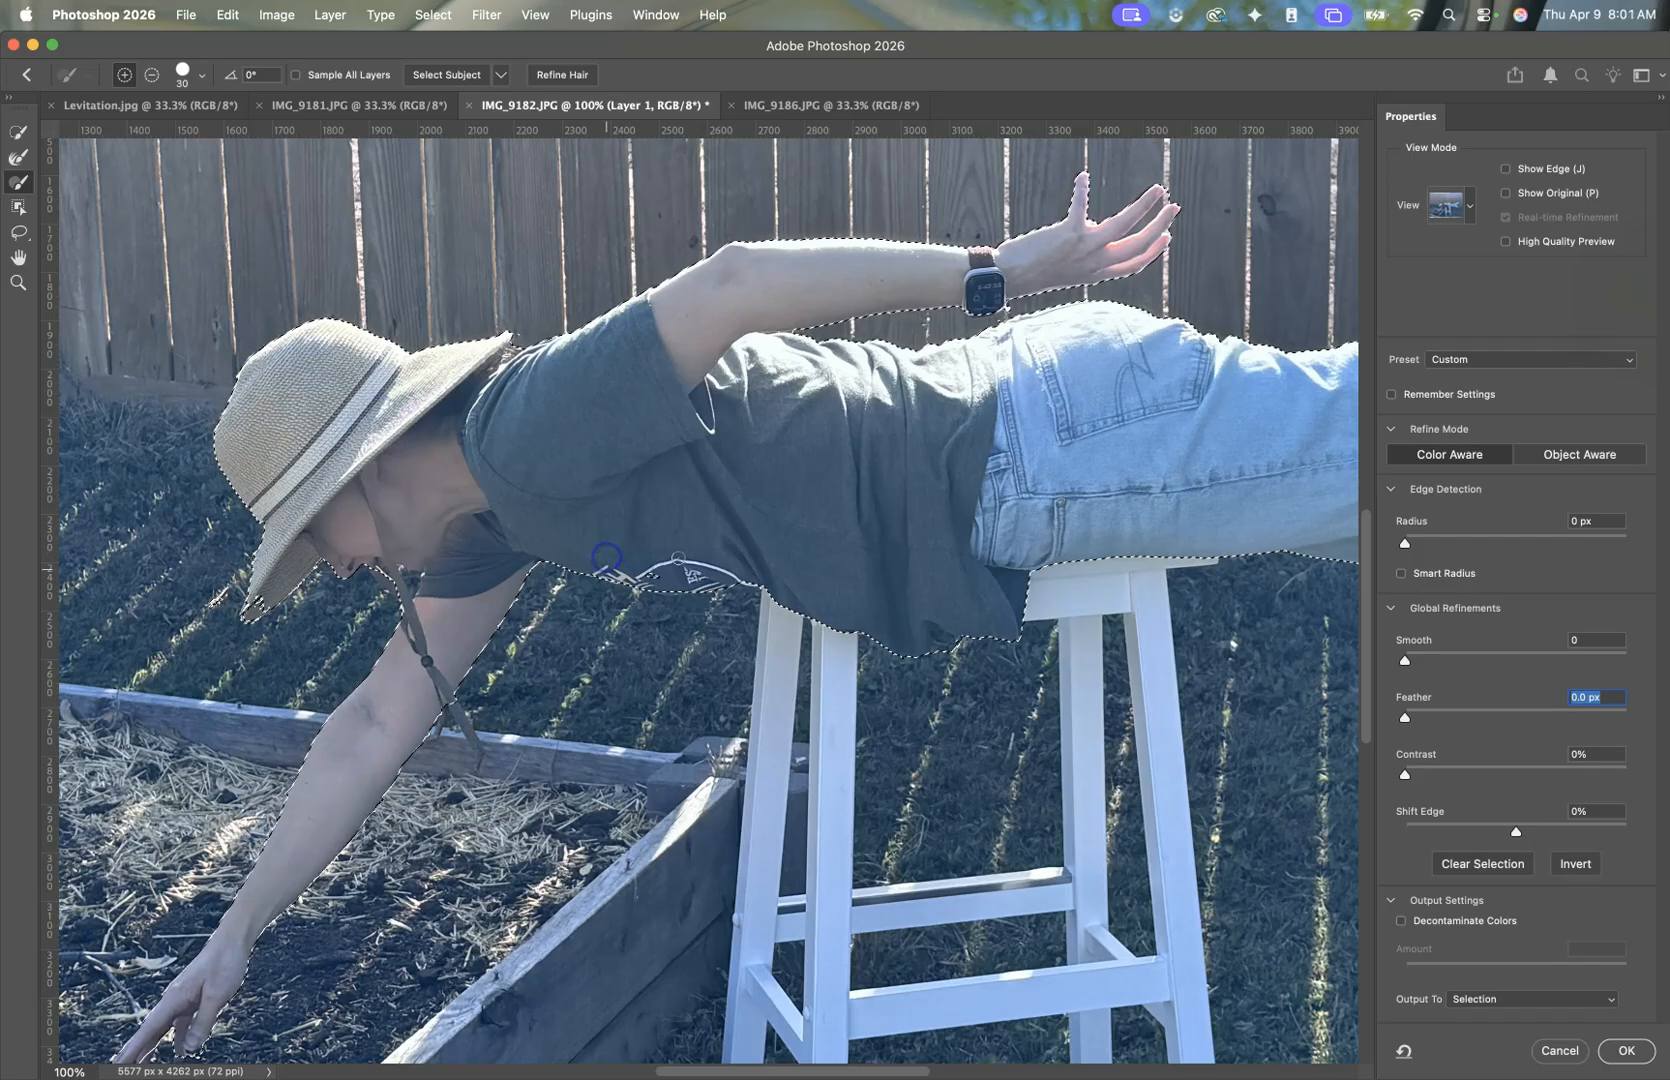
click(1467, 222)
click(1443, 328)
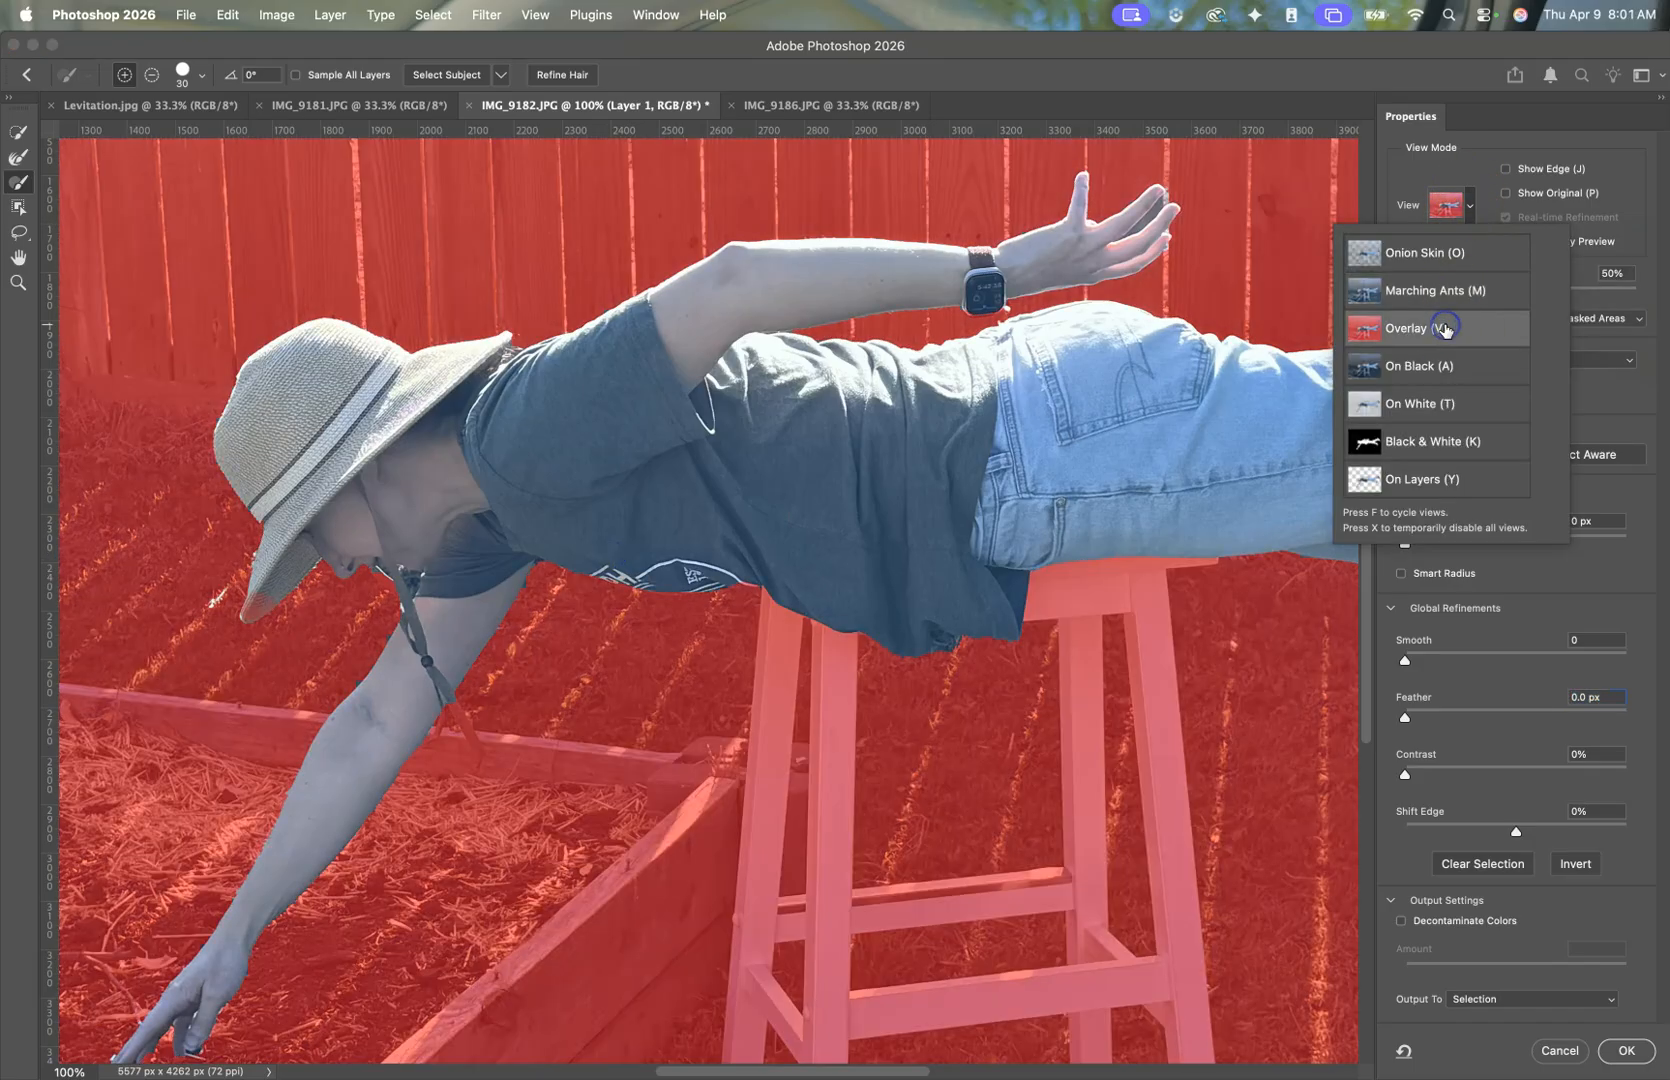
mouse_move(681, 571)
mouse_down()
mouse_move(645, 575)
mouse_move(642, 560)
mouse_up()
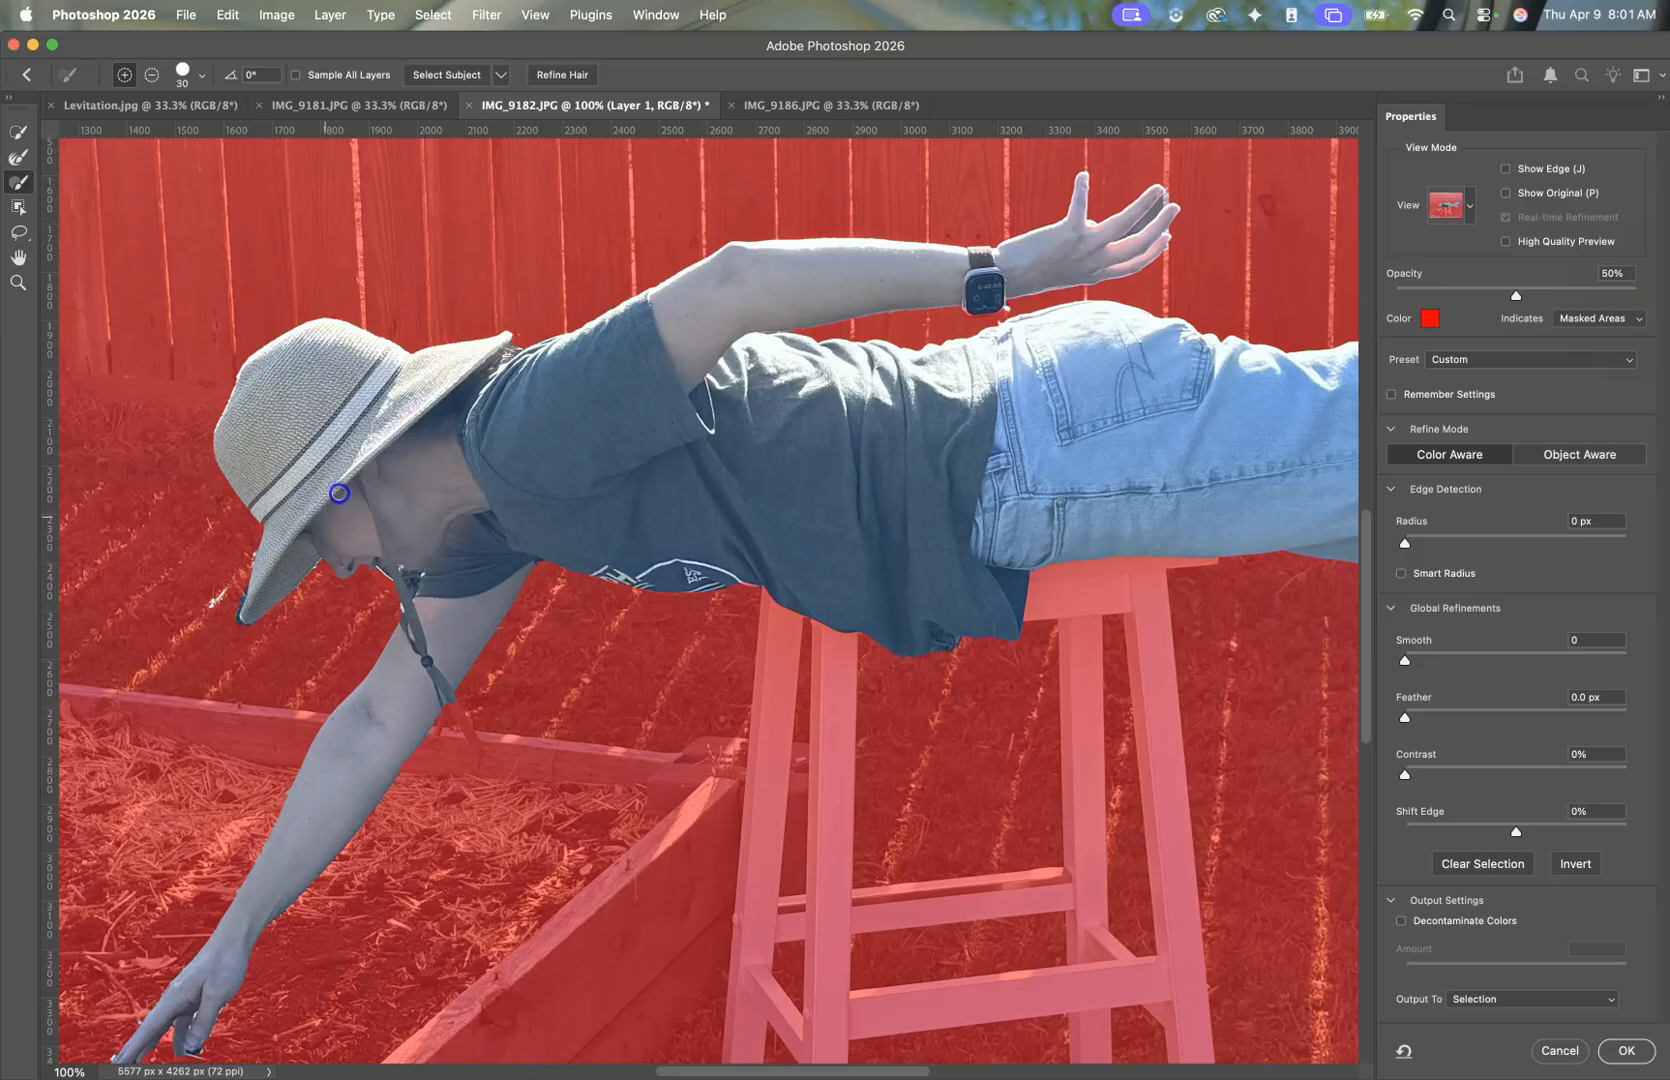
Step: Subtract the stray grass patch and fringe beside the tip of the hat brim from the selection with the Brush tool
click(151, 76)
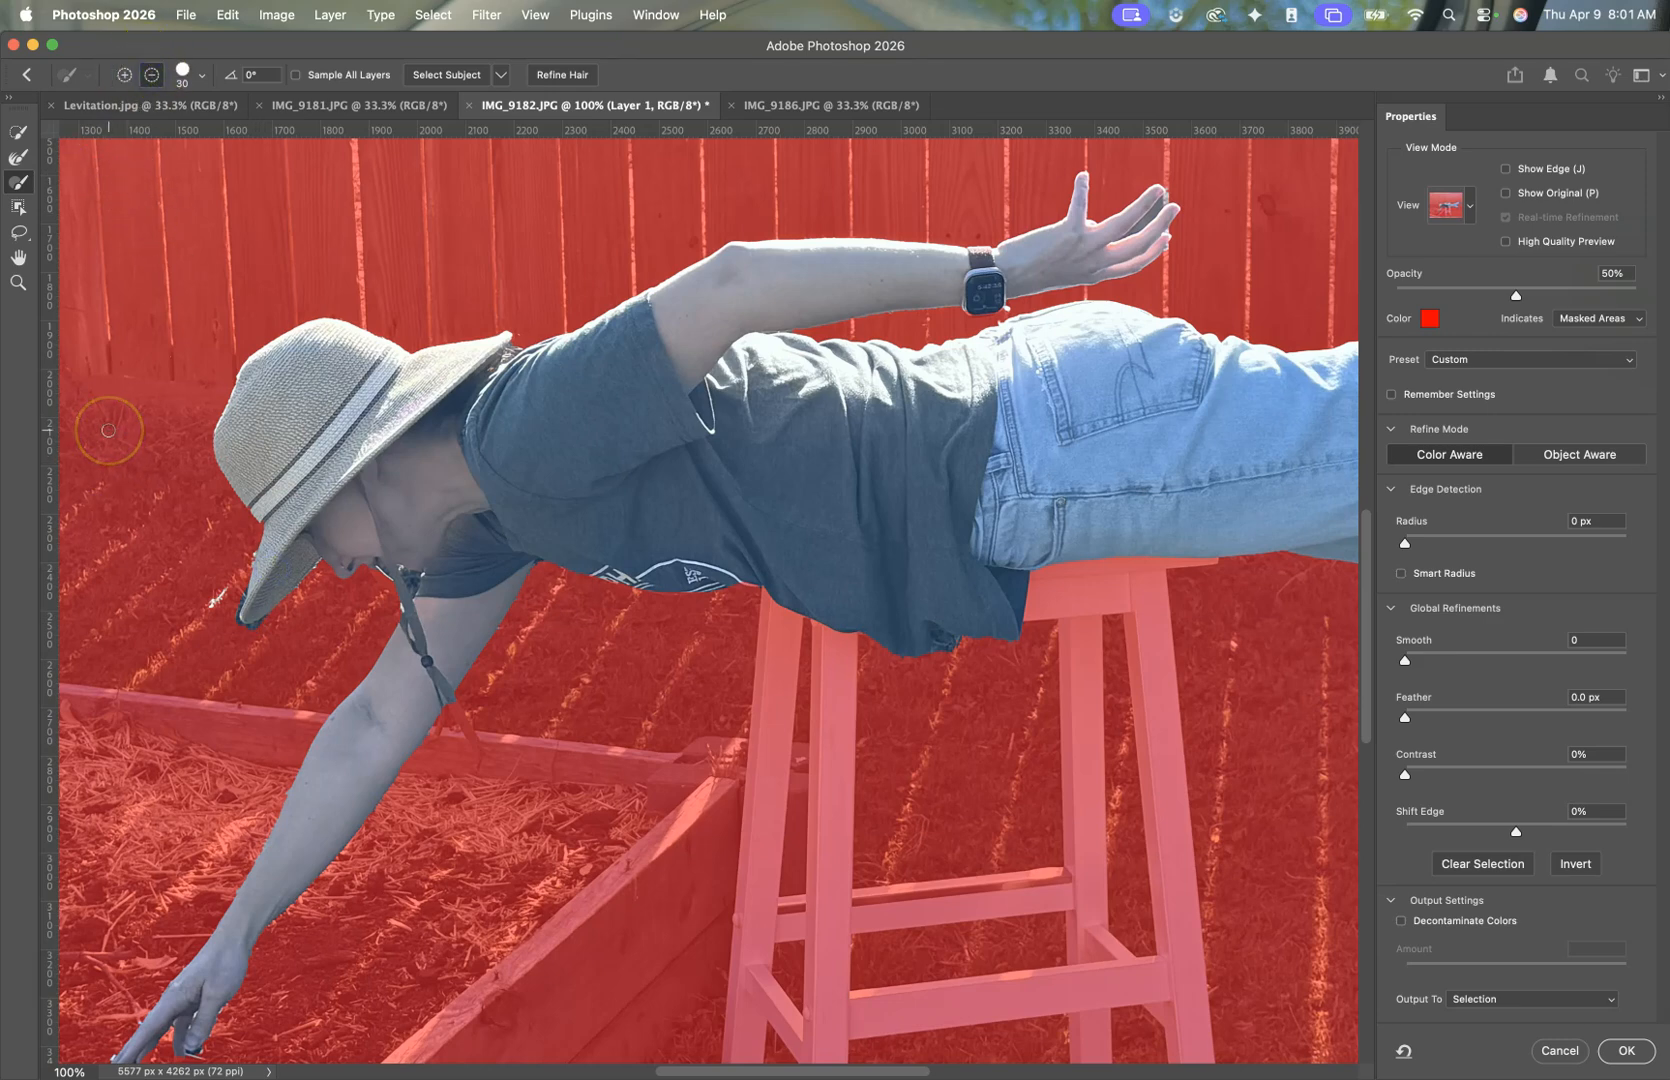
key(super+equal)
key(super+equal)
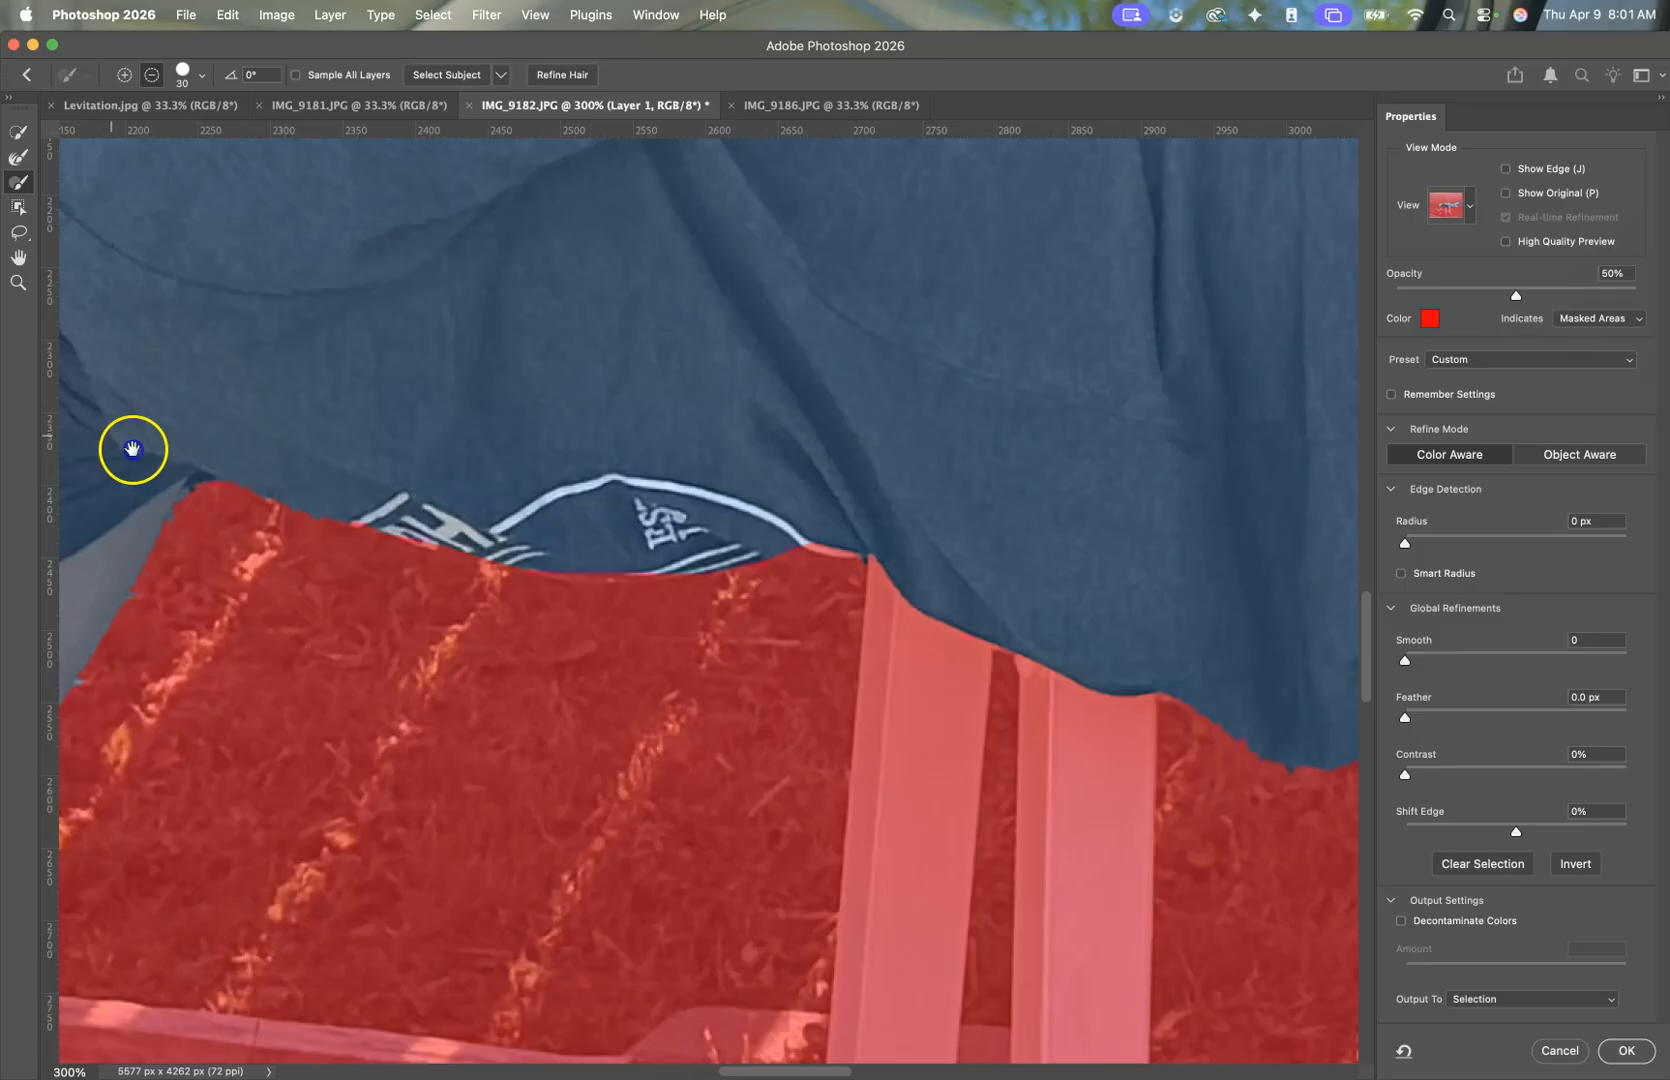
drag(132, 449, 1230, 421)
drag(475, 666, 467, 671)
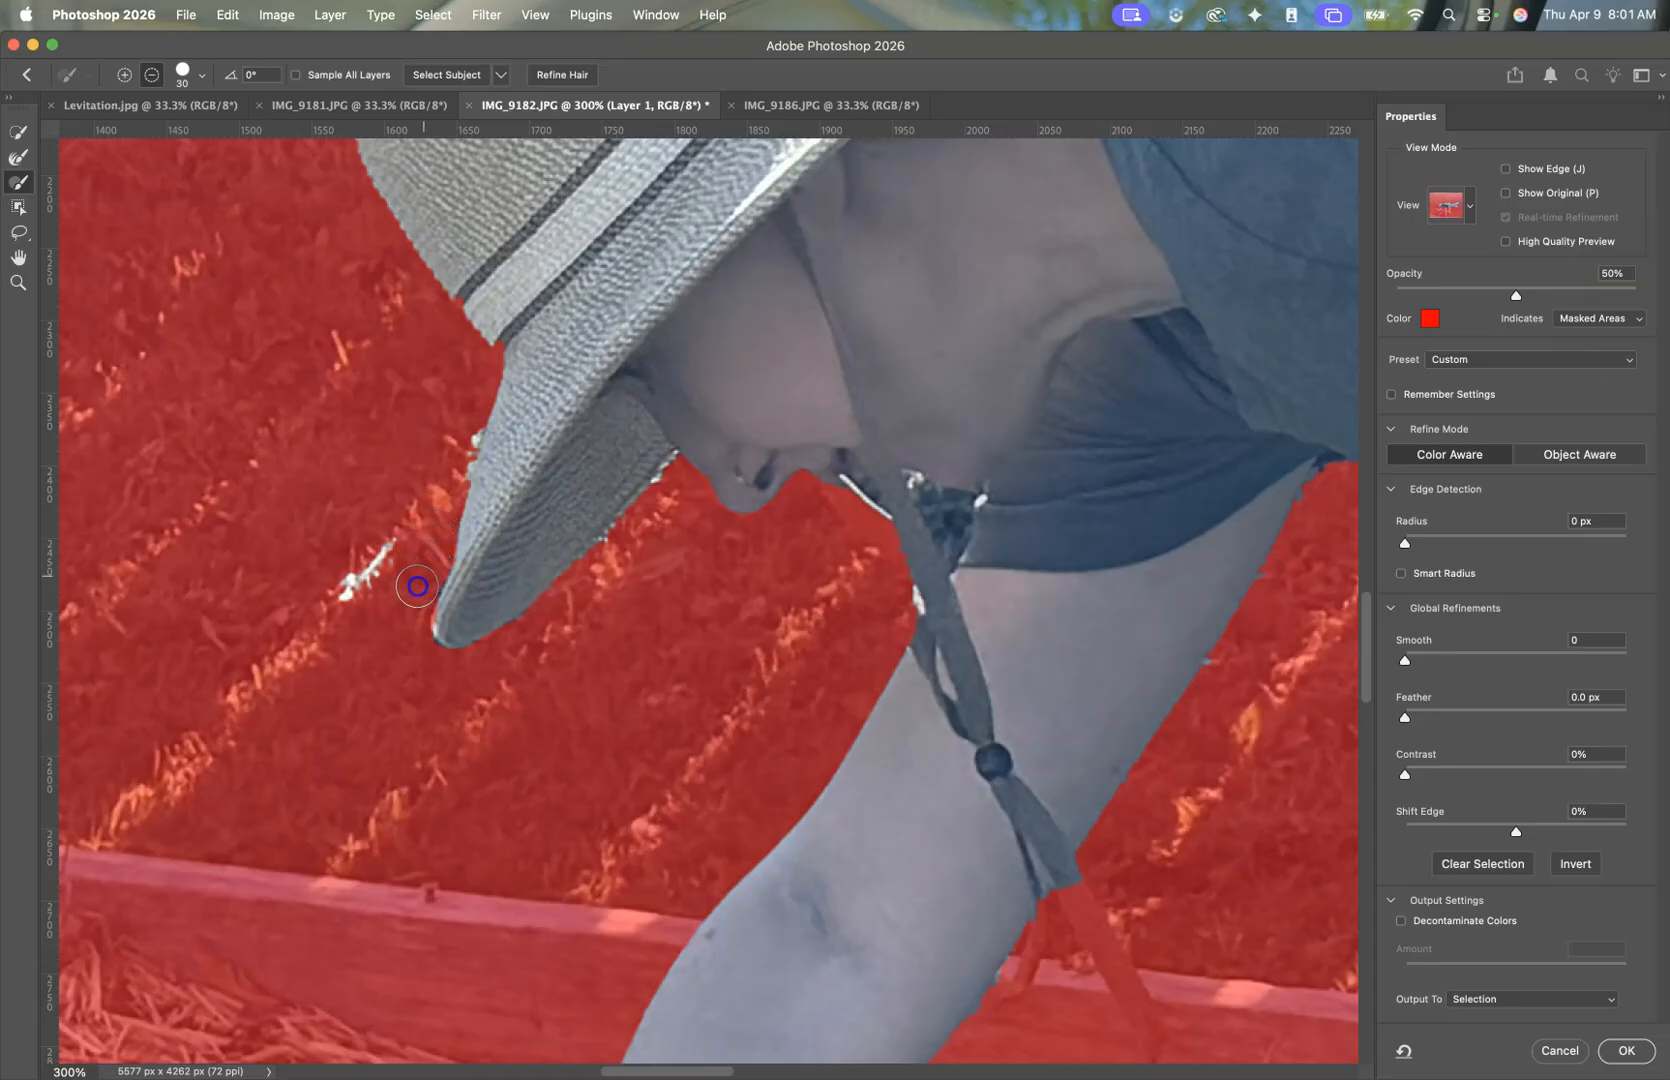
mouse_move(410, 636)
mouse_down()
mouse_move(418, 562)
mouse_move(416, 576)
mouse_move(620, 582)
mouse_move(659, 528)
mouse_move(429, 679)
mouse_move(393, 584)
mouse_move(358, 569)
mouse_move(385, 540)
mouse_move(362, 581)
mouse_move(402, 446)
mouse_move(458, 411)
mouse_up()
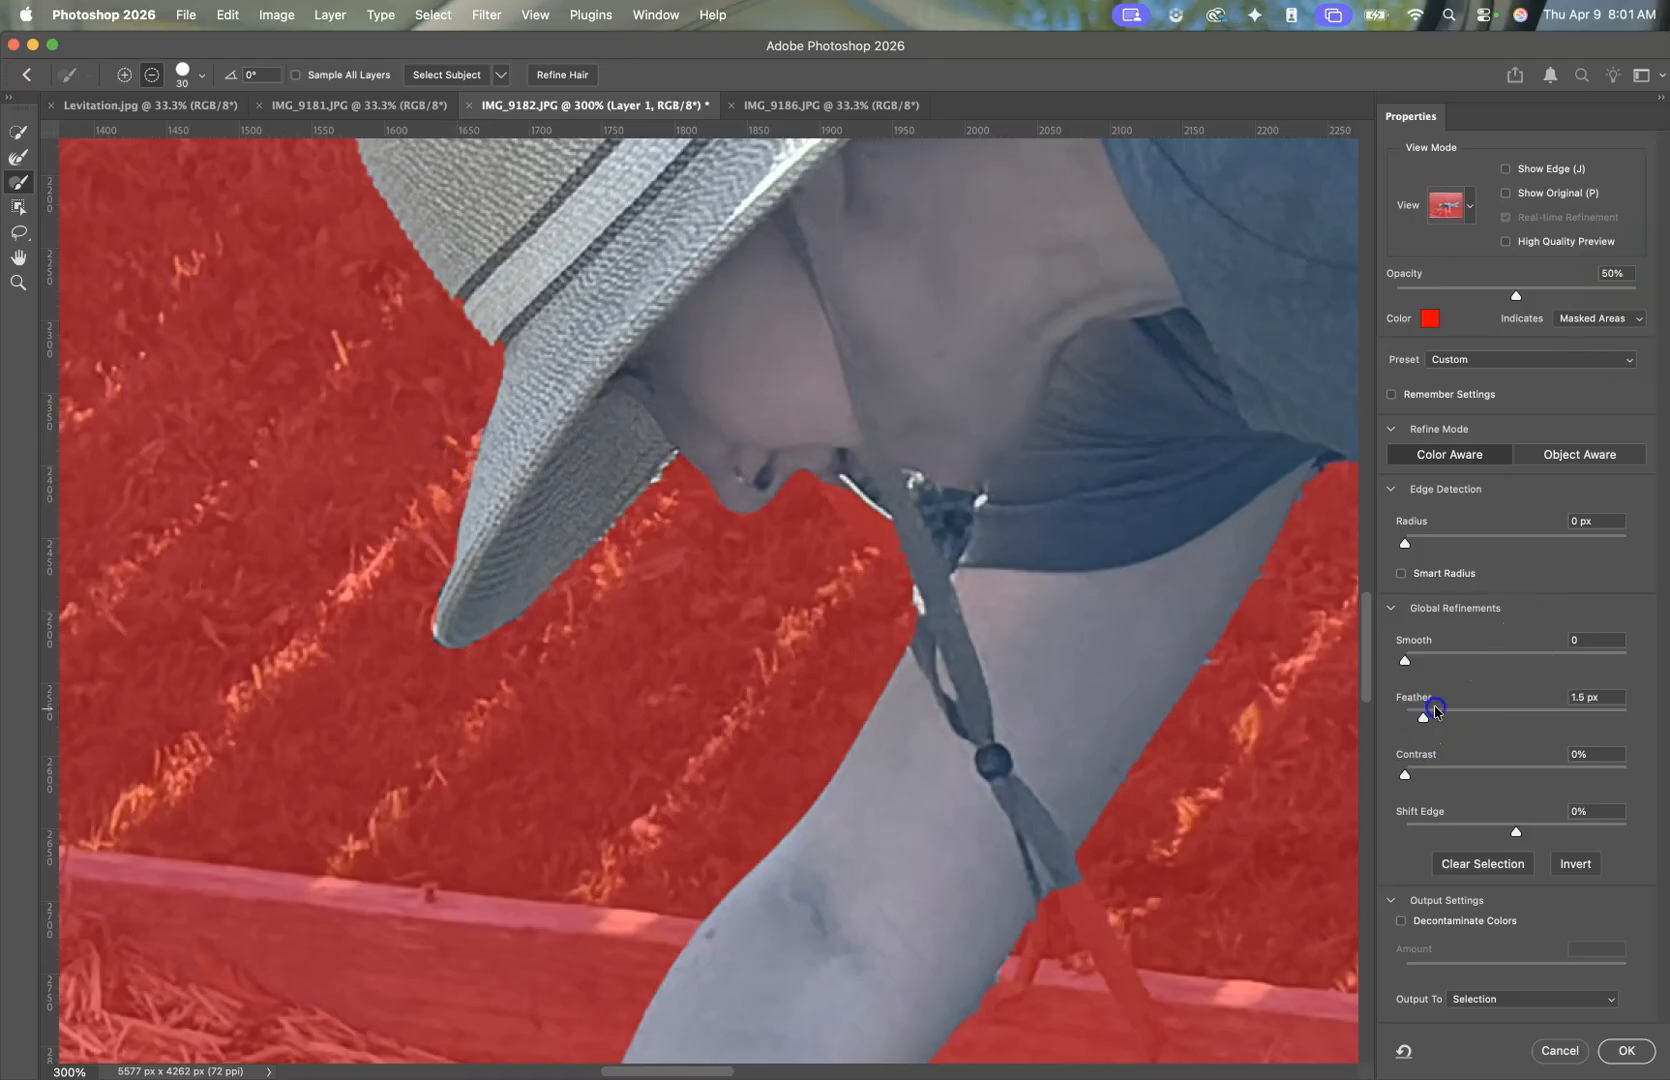
Step: Try feathering the selection by 3.5 px and raising its contrast to 96%, and reset both to 0
drag(1440, 708, 1503, 704)
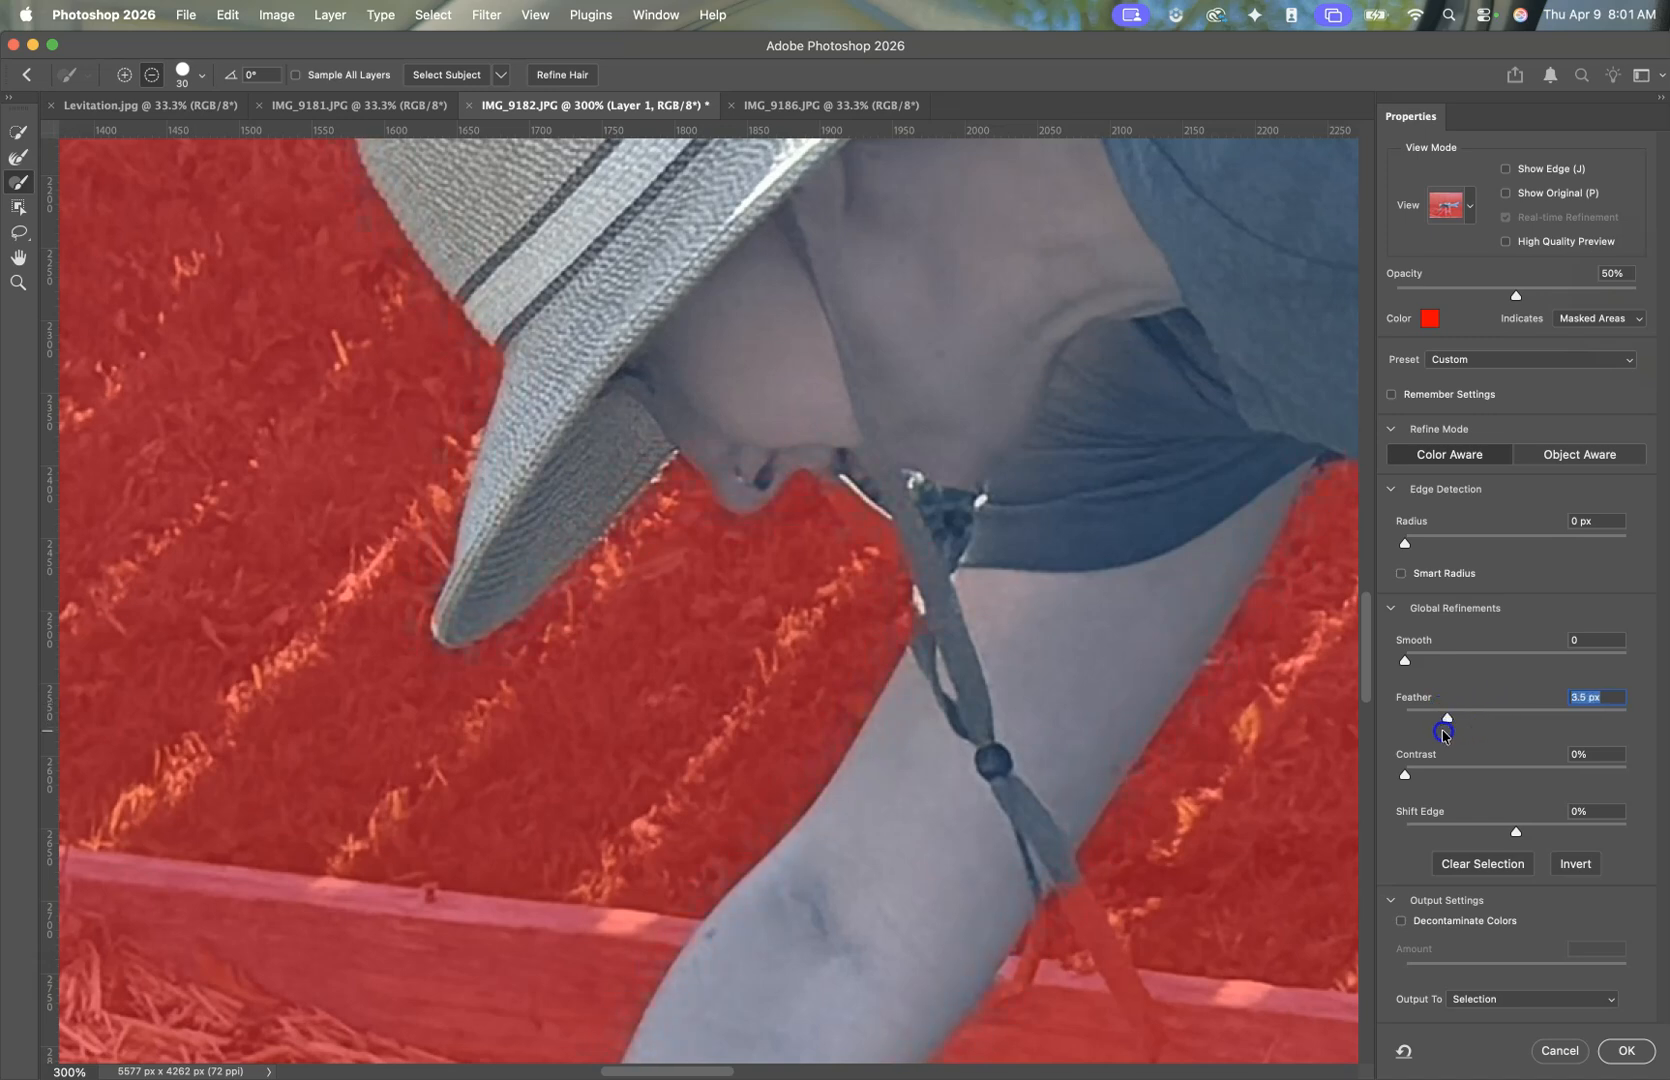
drag(1405, 776, 1542, 757)
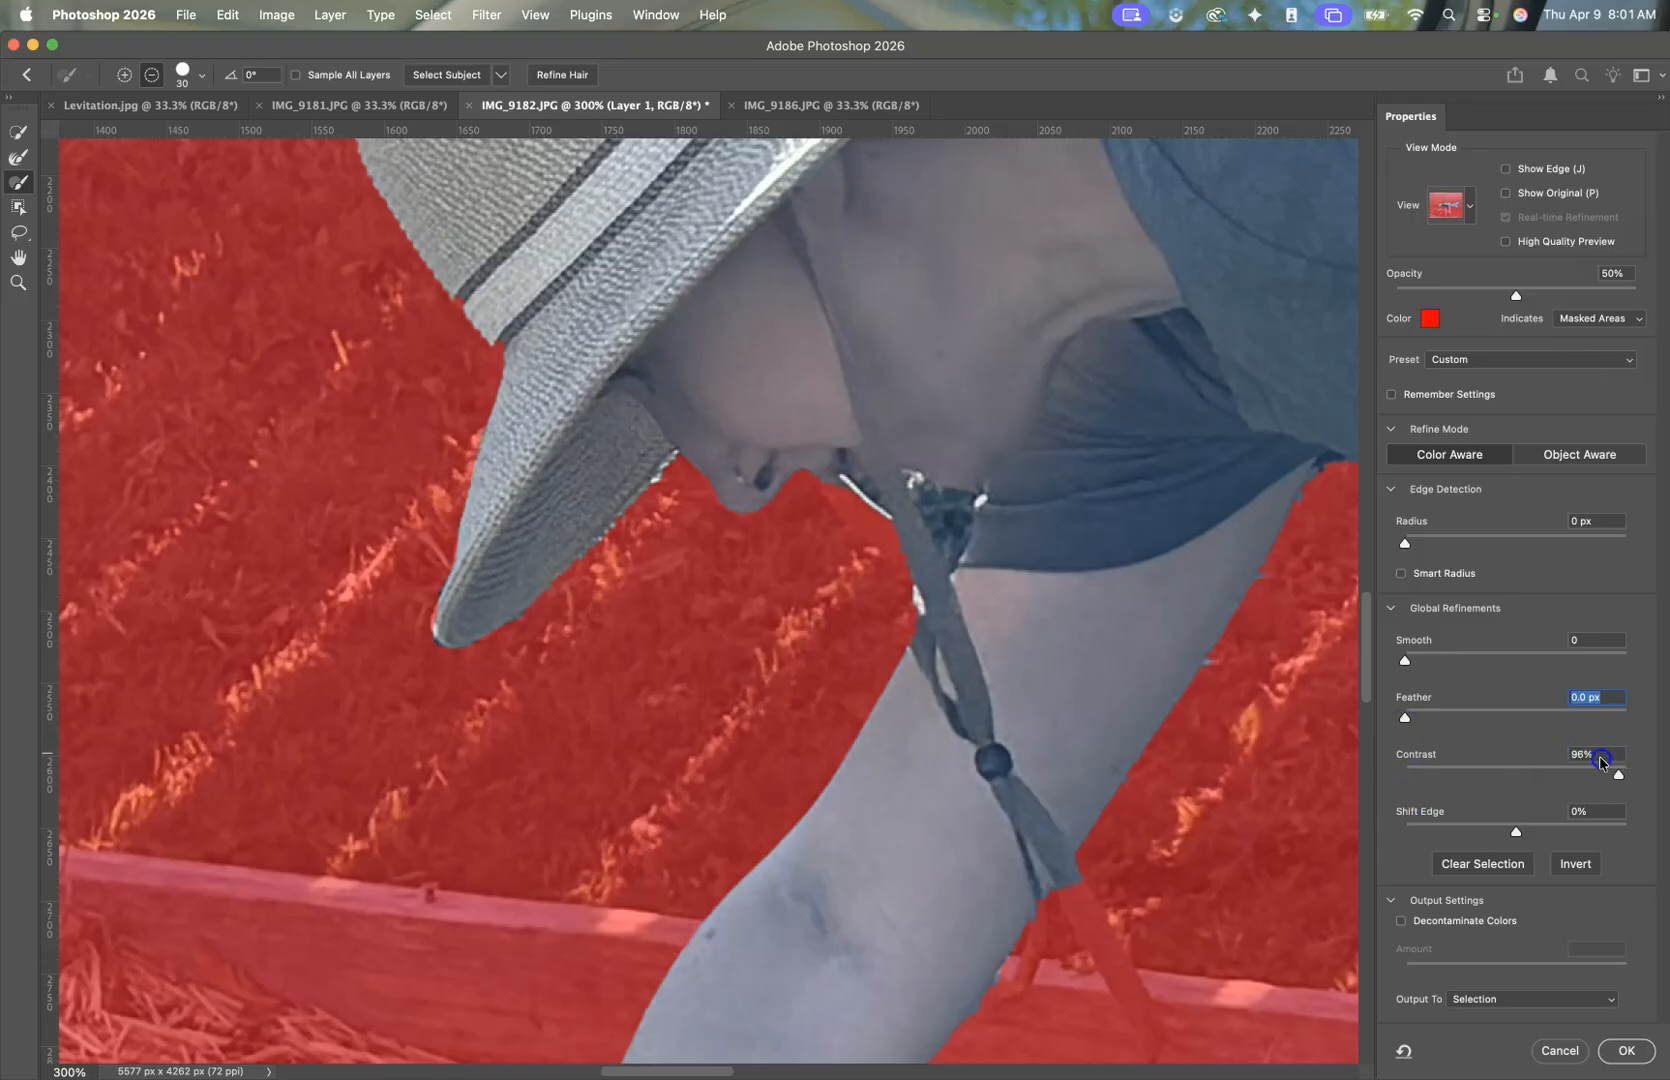
key(Tab)
click(1512, 830)
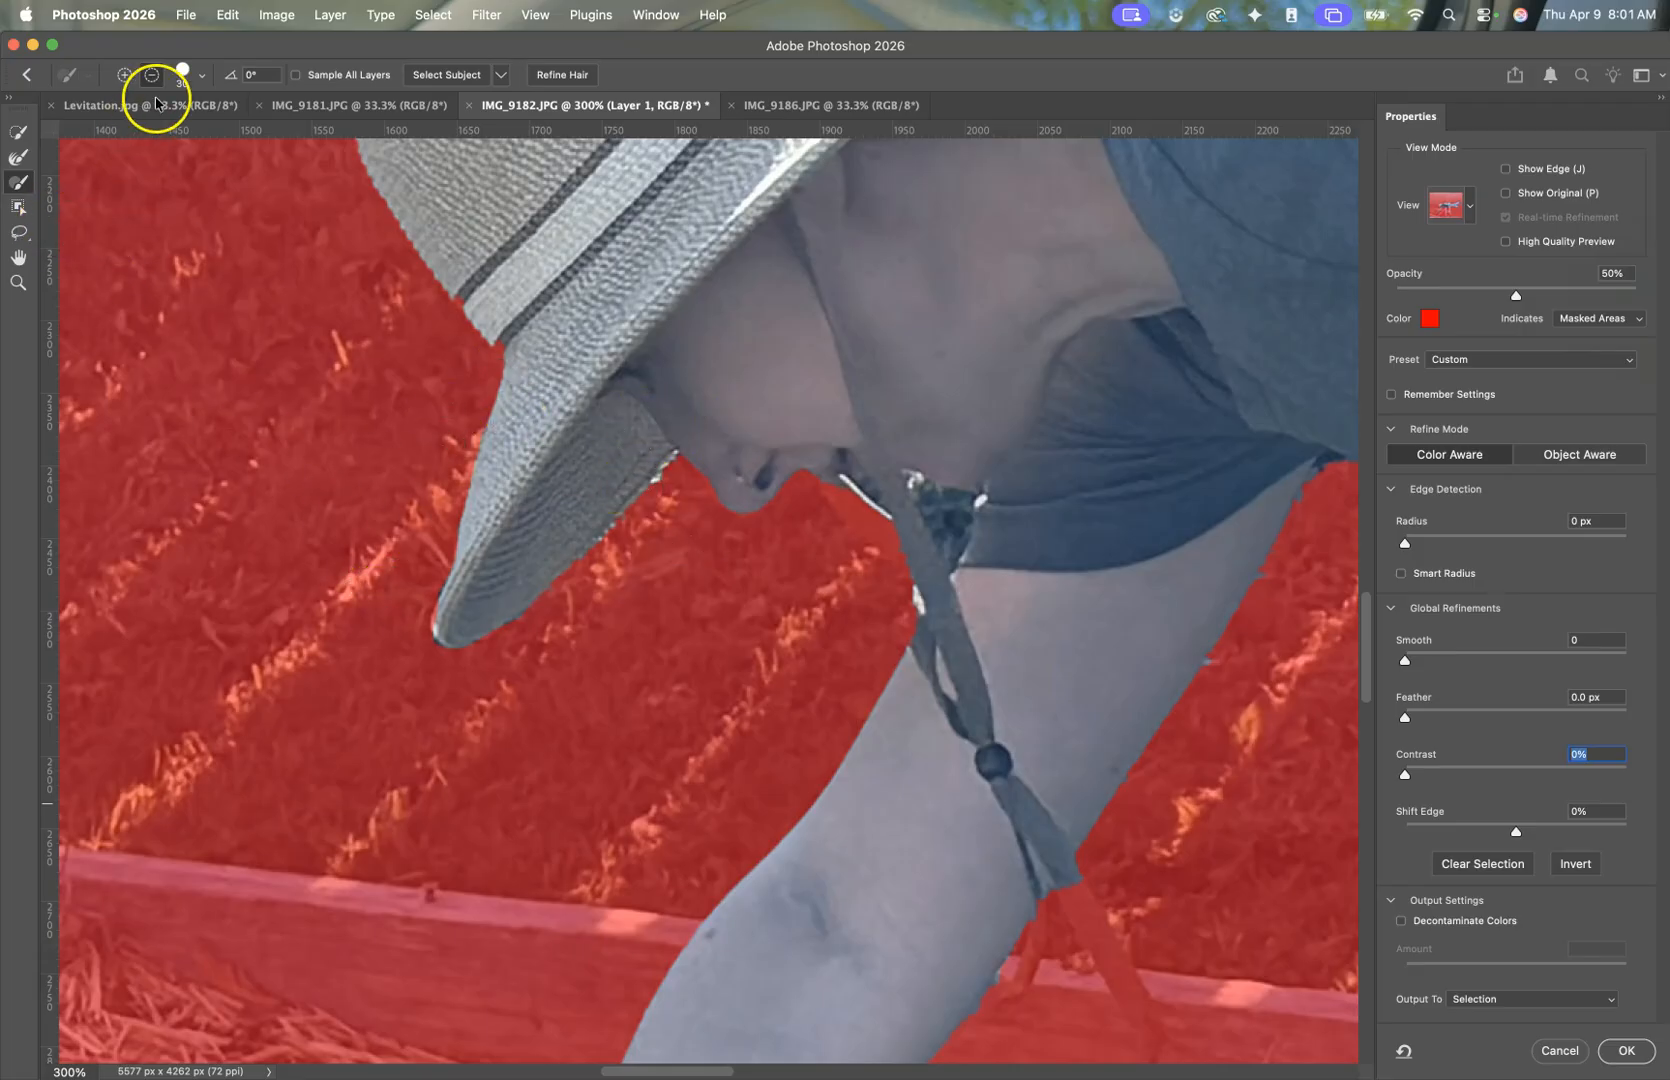
text(---)
click(458, 619)
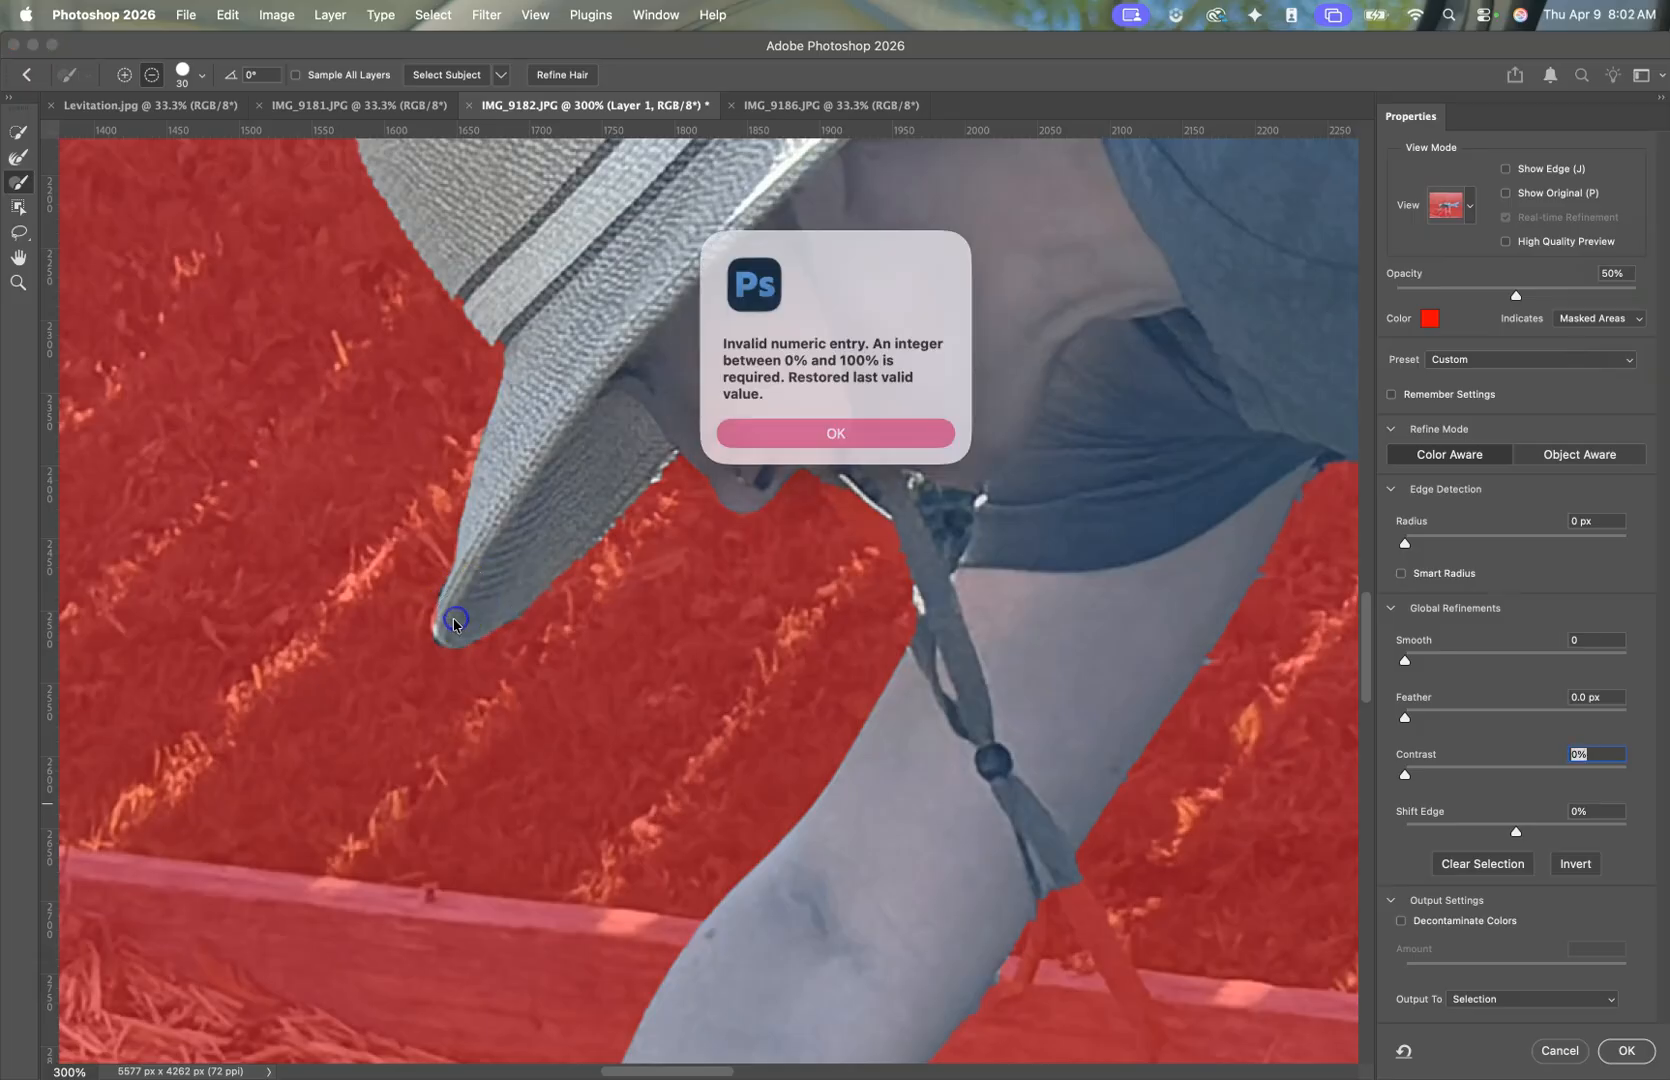
click(770, 427)
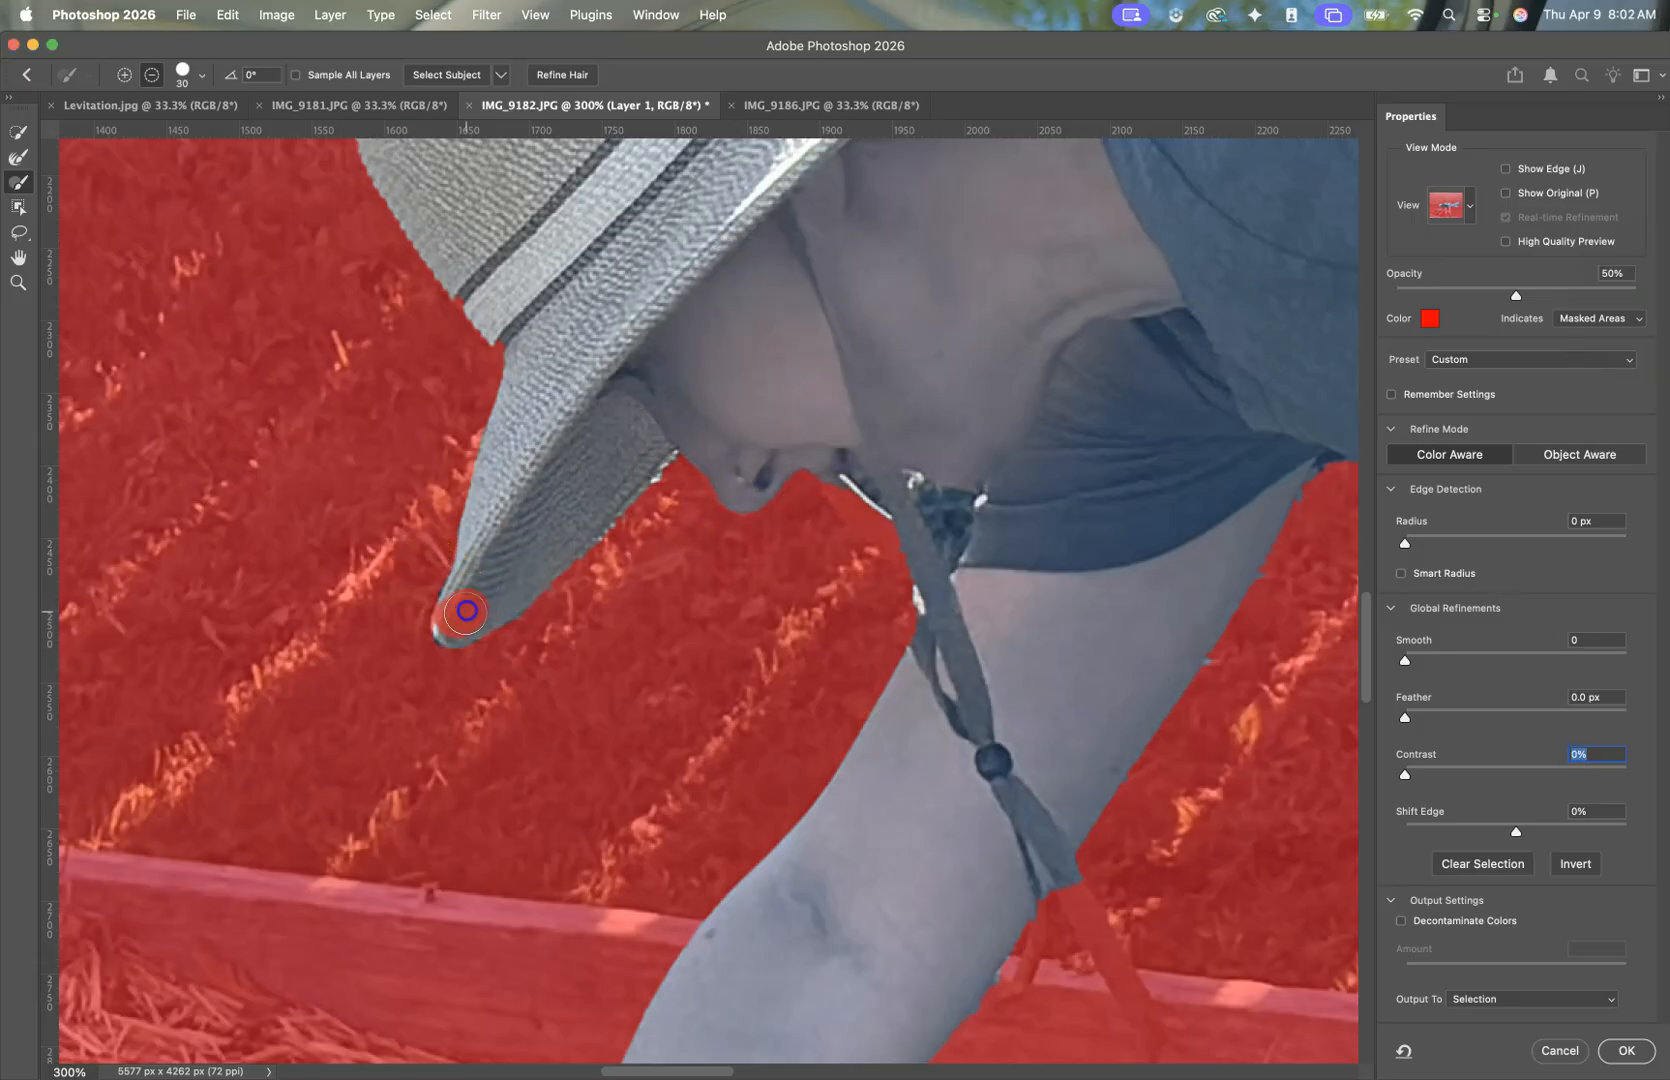
Step: Brush part of the hat brim's tip out of the selection, and paint it back in using add mode
click(468, 602)
click(124, 74)
click(471, 596)
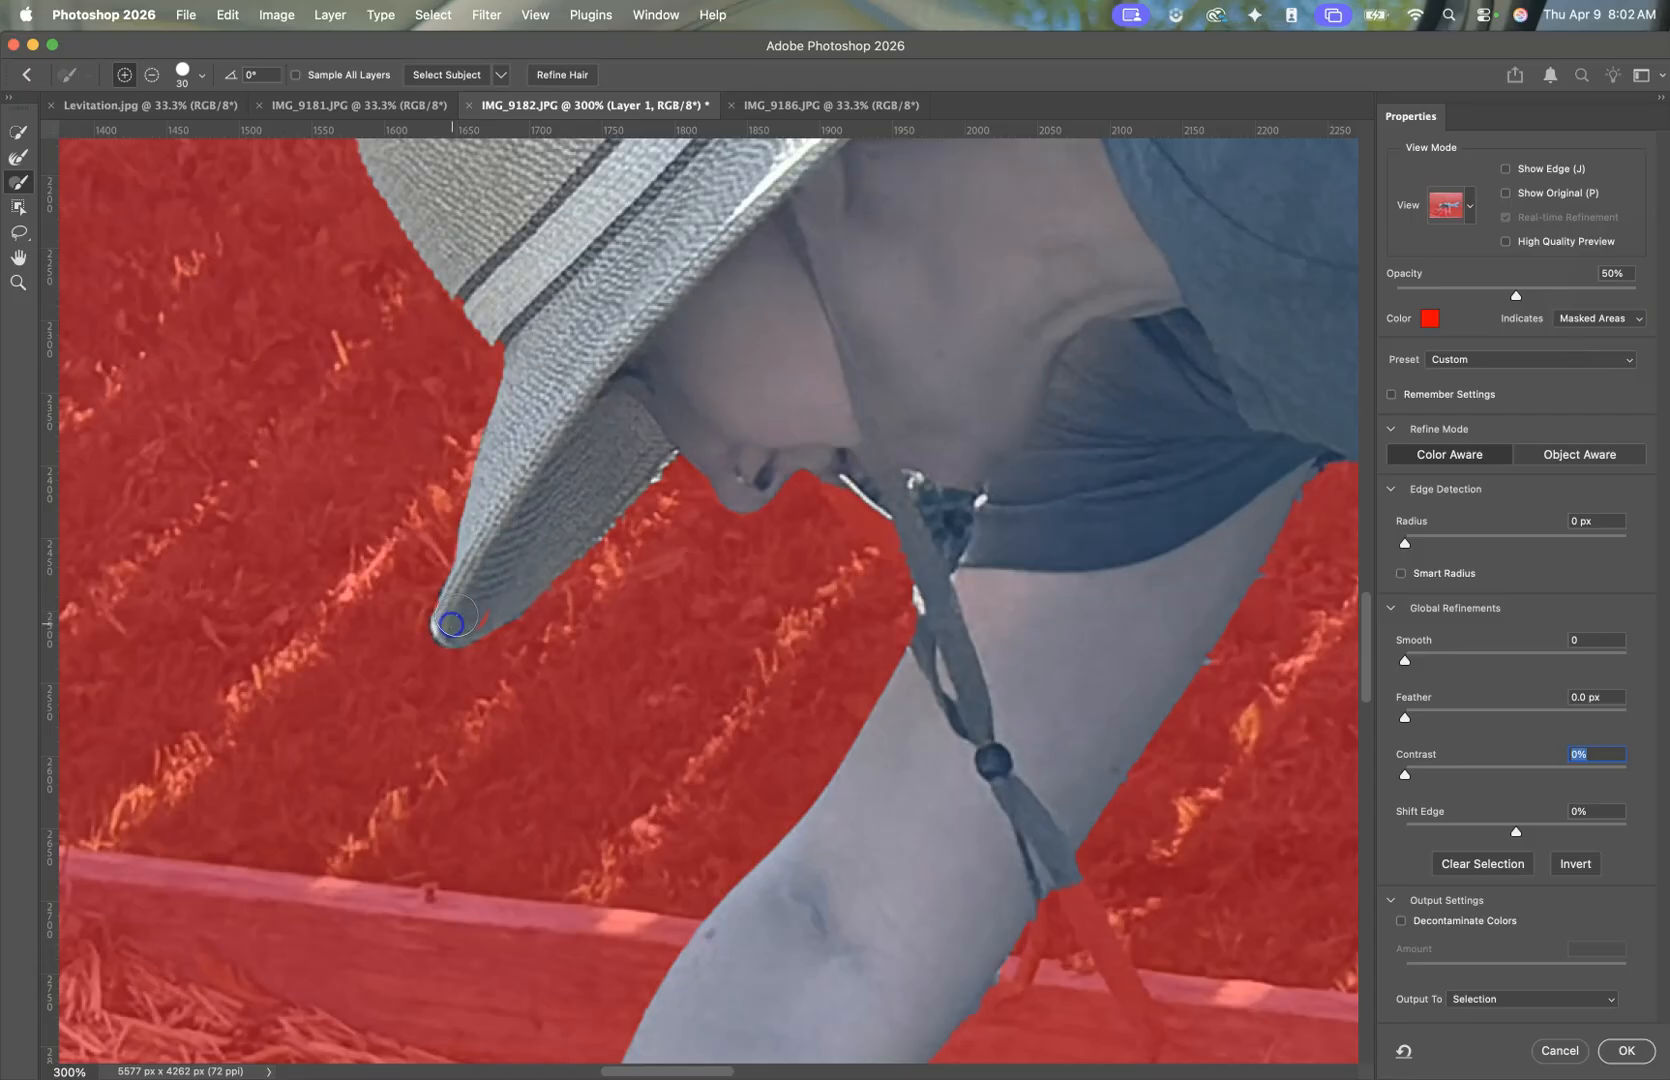
Step: Paint the gap between the hat strap and the shirt collar into the selection using the Brush tool in add mode
mouse_move(605, 450)
mouse_down()
mouse_move(646, 353)
mouse_move(546, 475)
mouse_move(480, 503)
mouse_move(462, 634)
mouse_move(862, 466)
mouse_move(1003, 475)
mouse_move(1001, 508)
mouse_move(987, 491)
mouse_move(952, 513)
mouse_up()
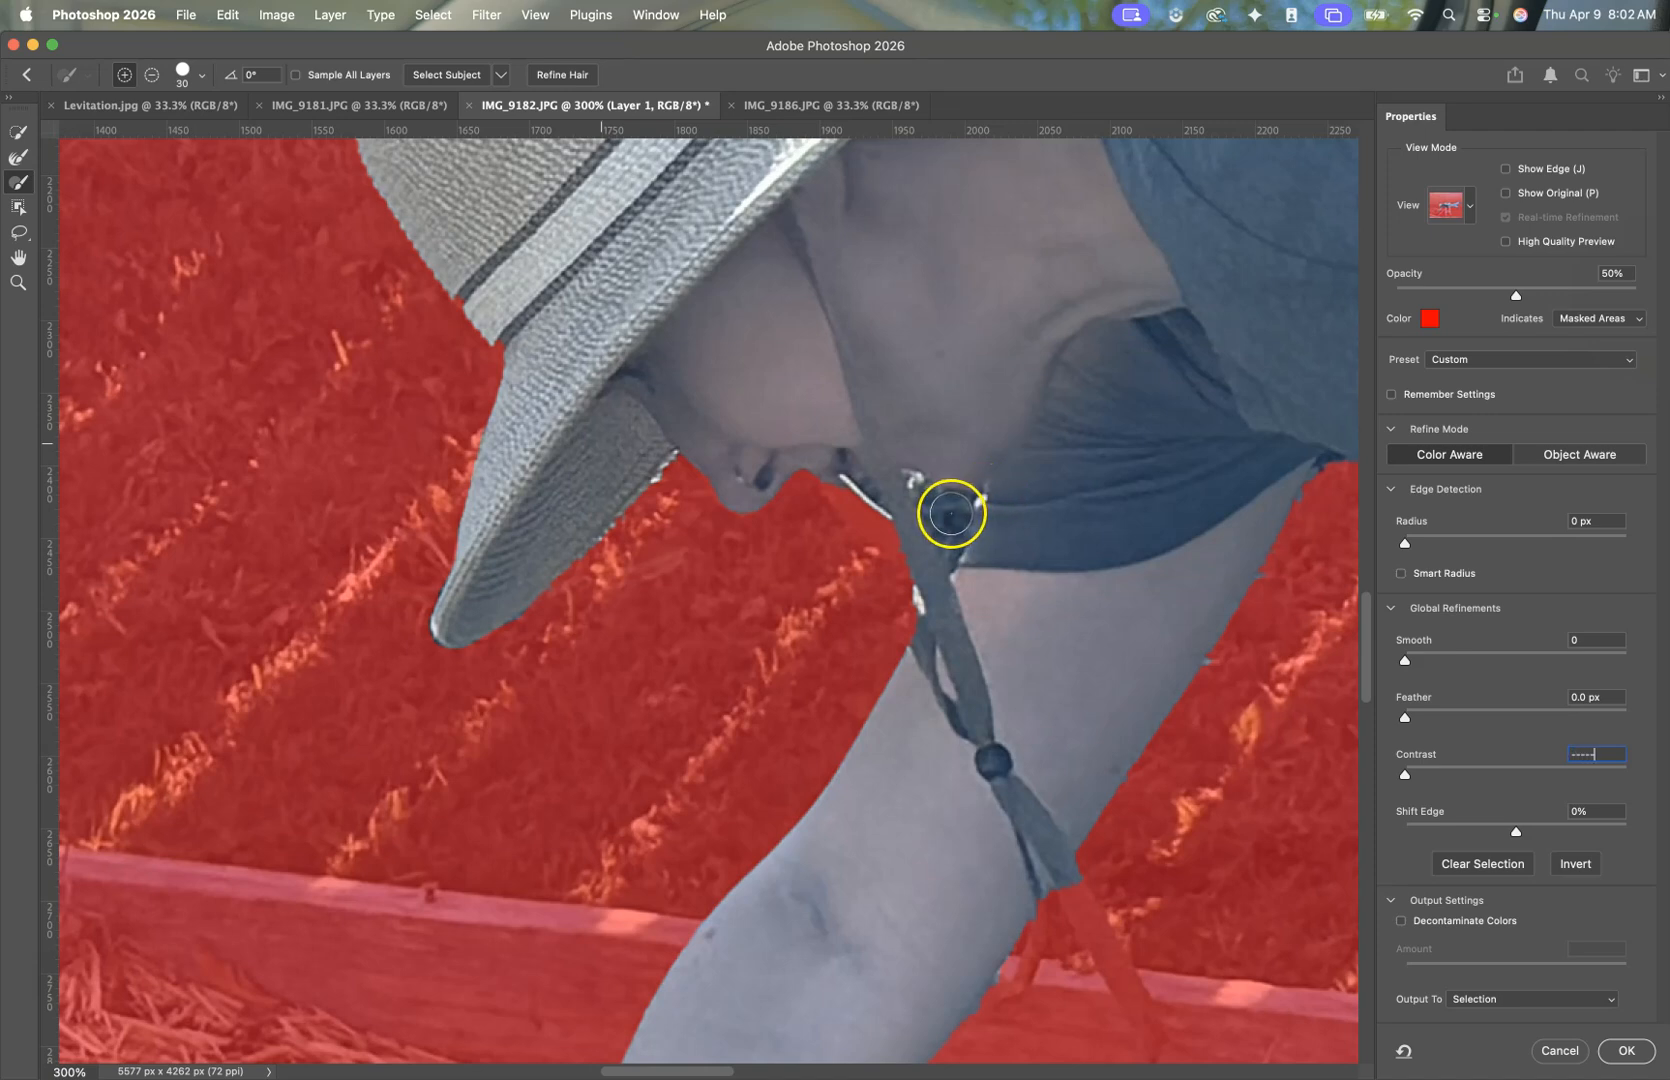
click(887, 432)
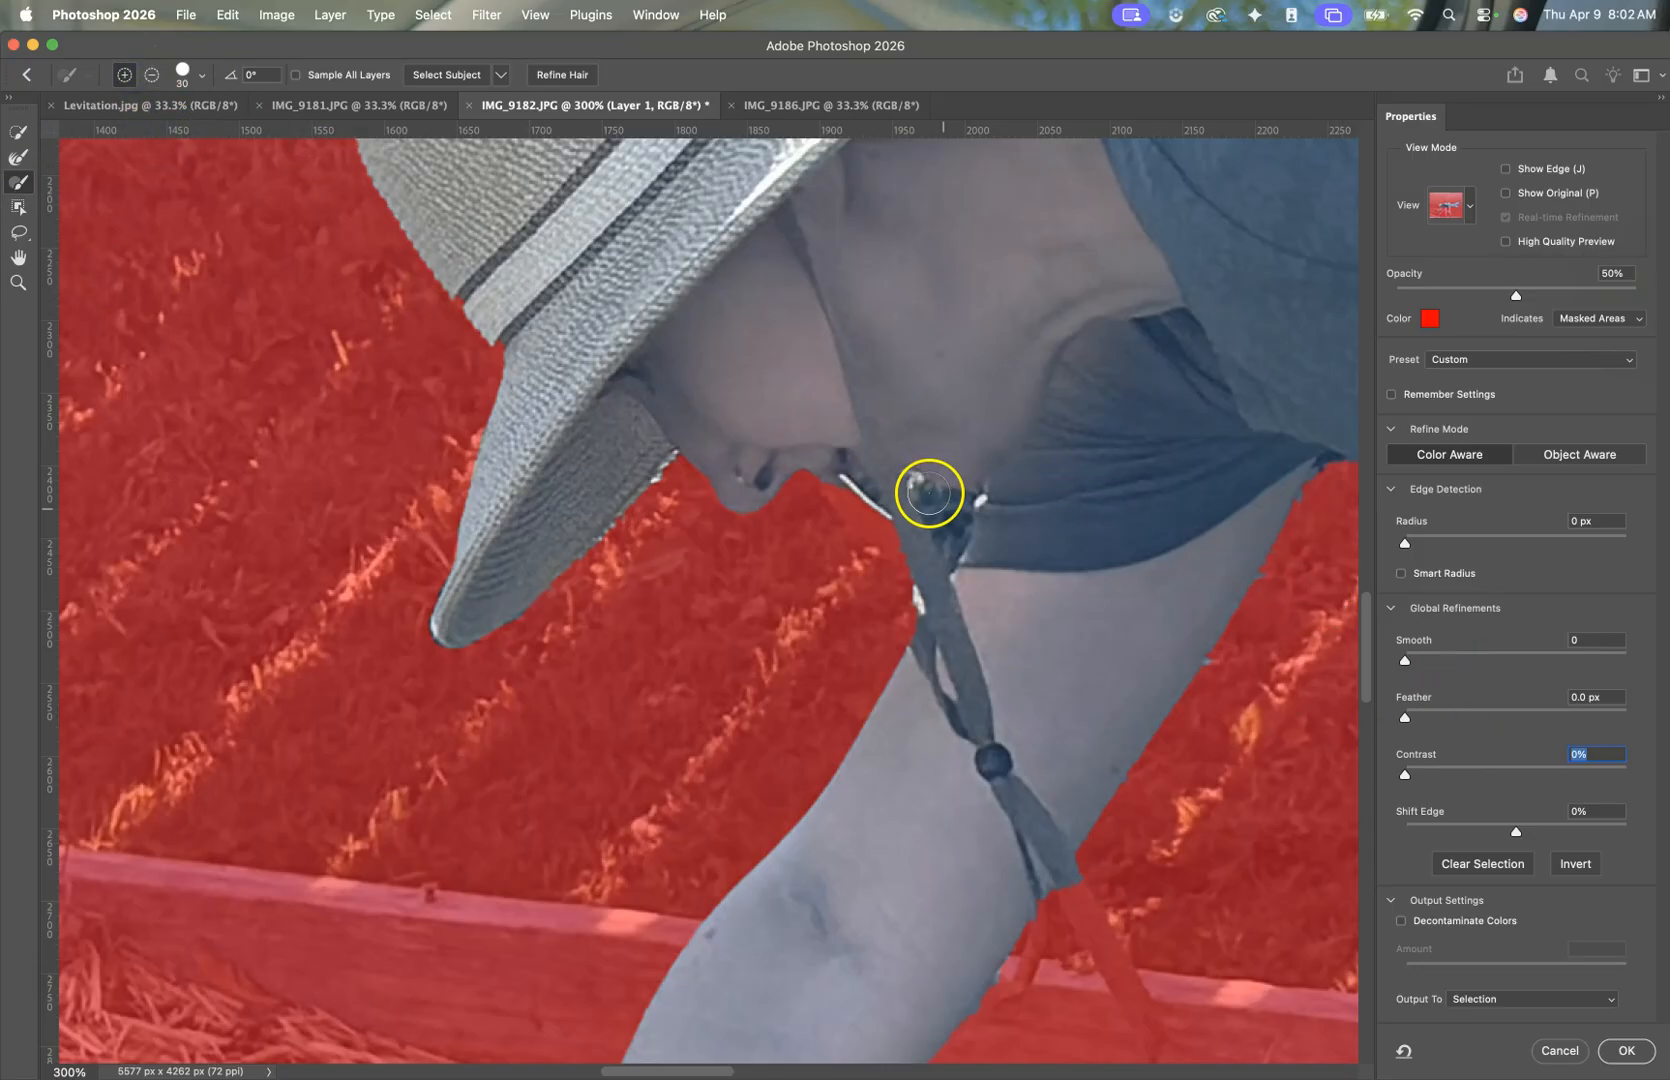
drag(966, 492, 933, 441)
Step: Try refining the gap between the hat strap and the shirt collar with the Refine Edge Brush in add mode
key(super+1)
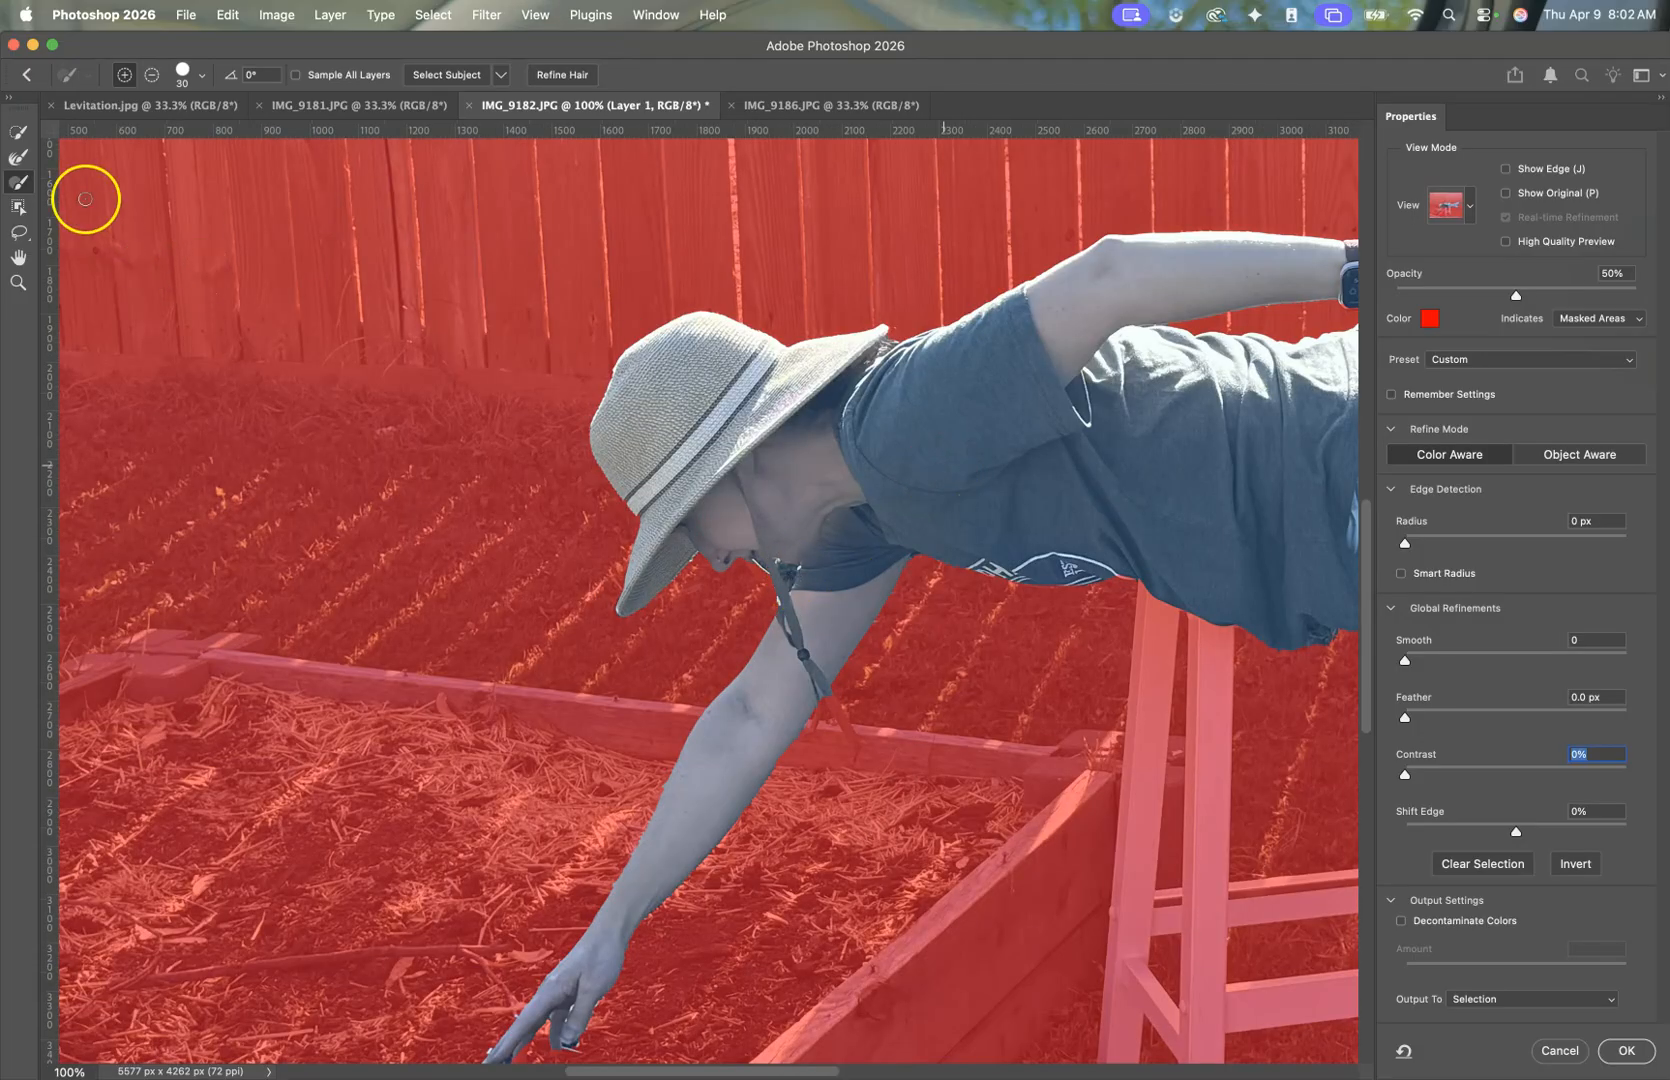
click(28, 157)
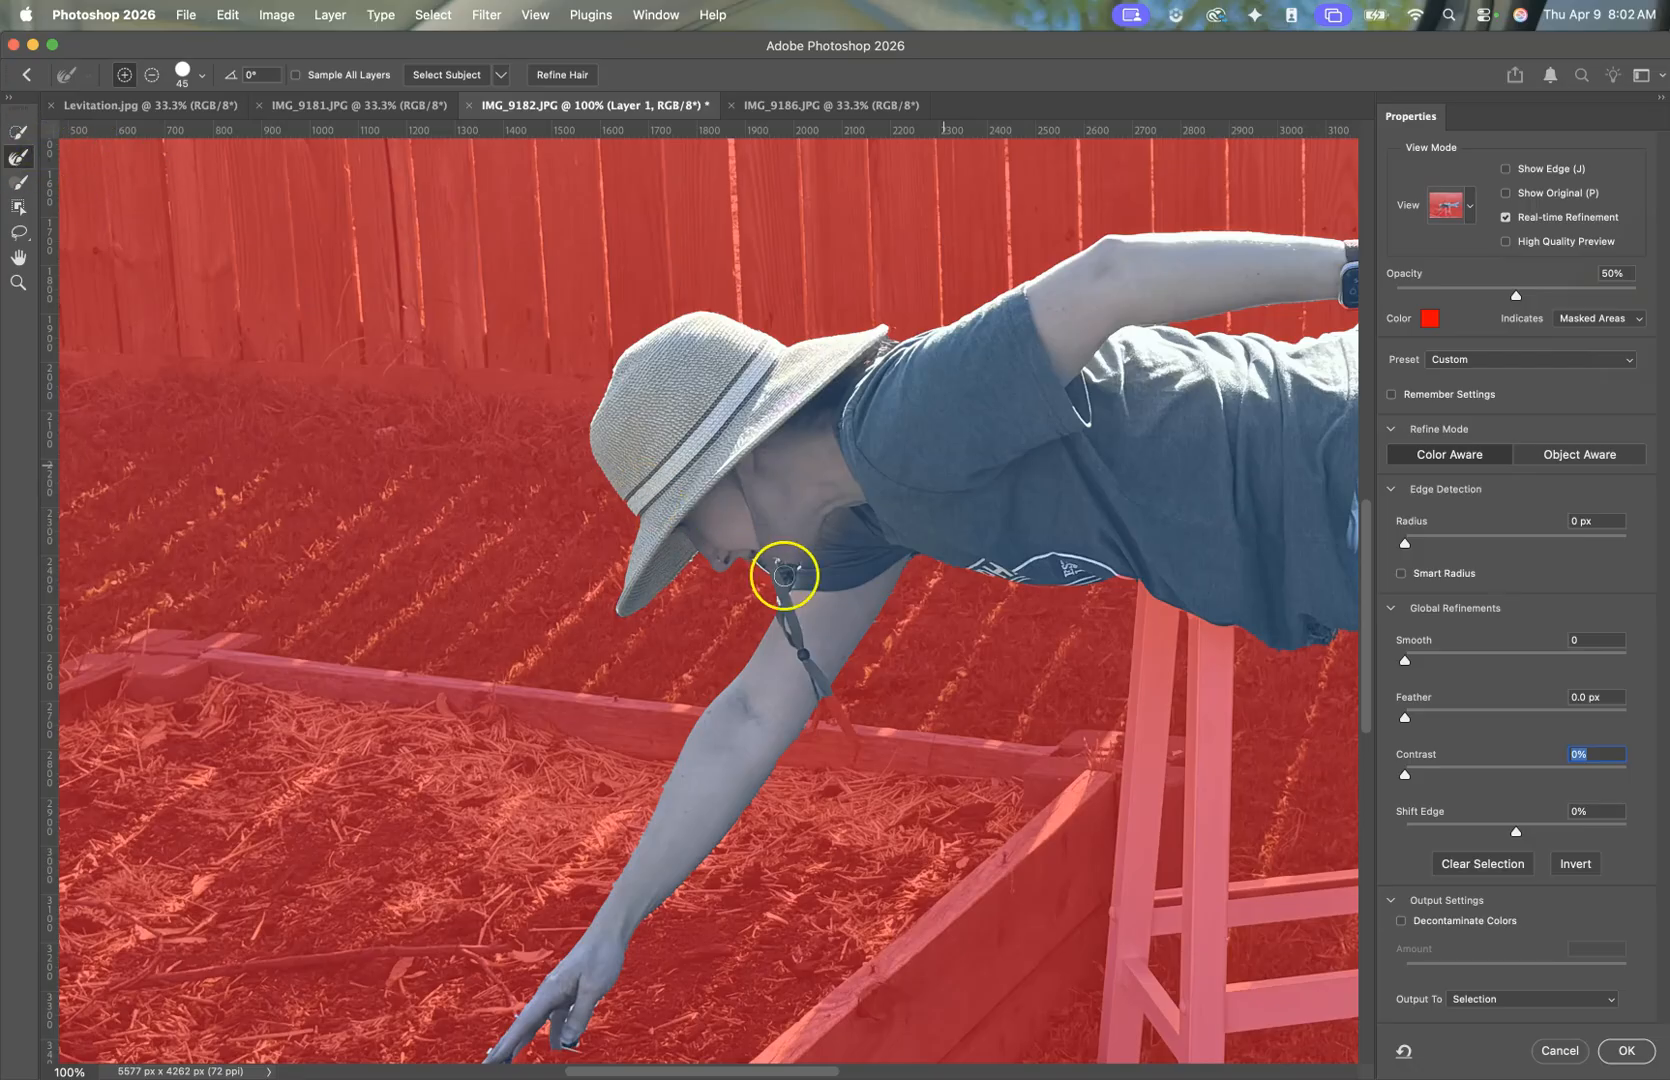
key(super+equal)
key(super+equal)
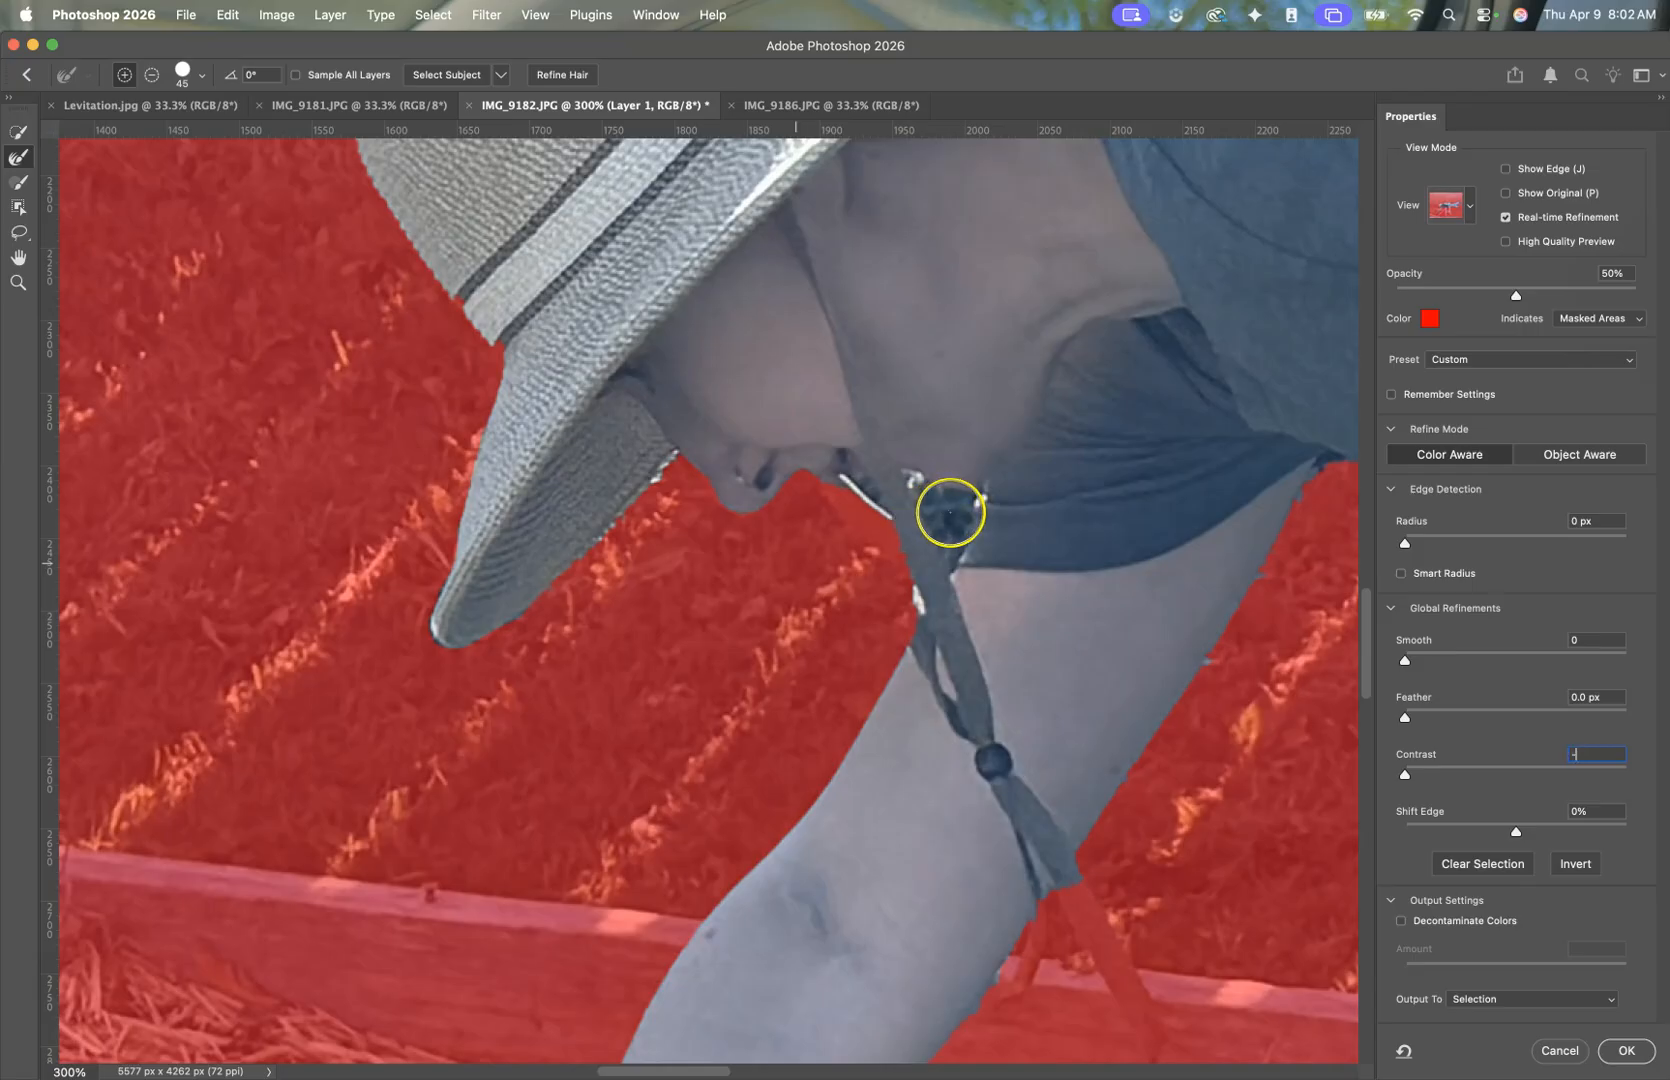
click(955, 525)
click(876, 422)
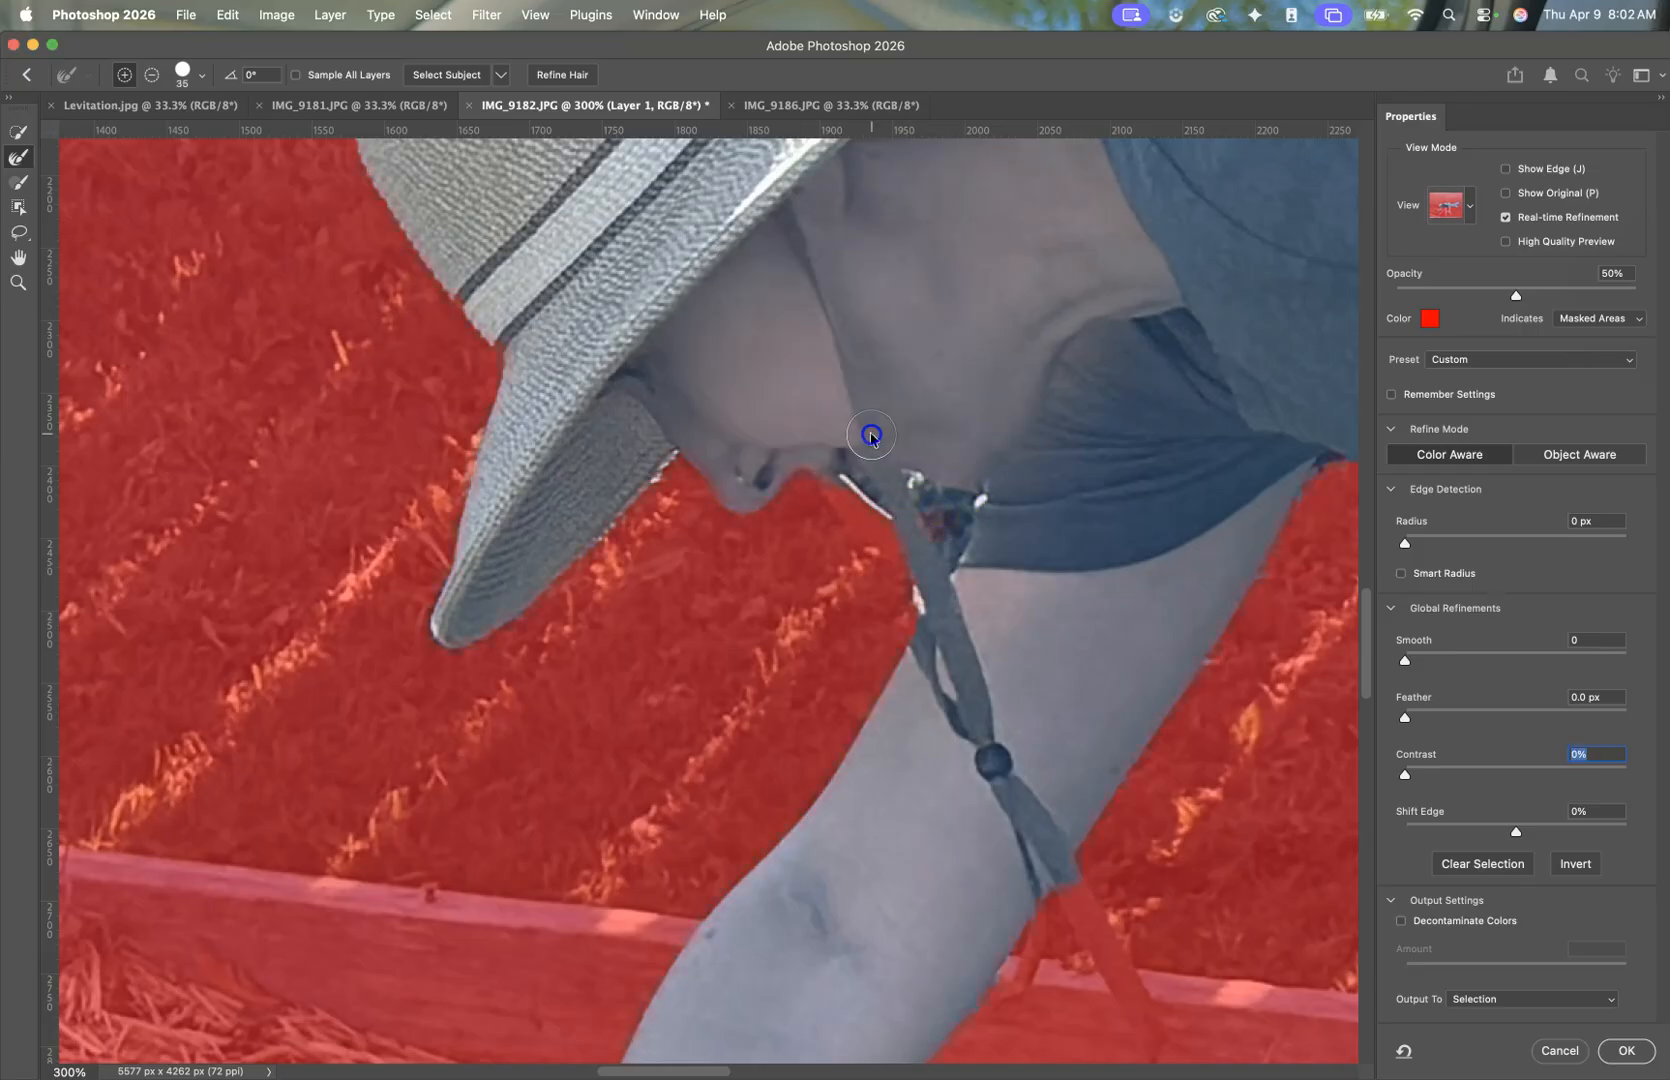
mouse_move(936, 503)
mouse_down()
mouse_move(957, 504)
mouse_move(950, 530)
mouse_up()
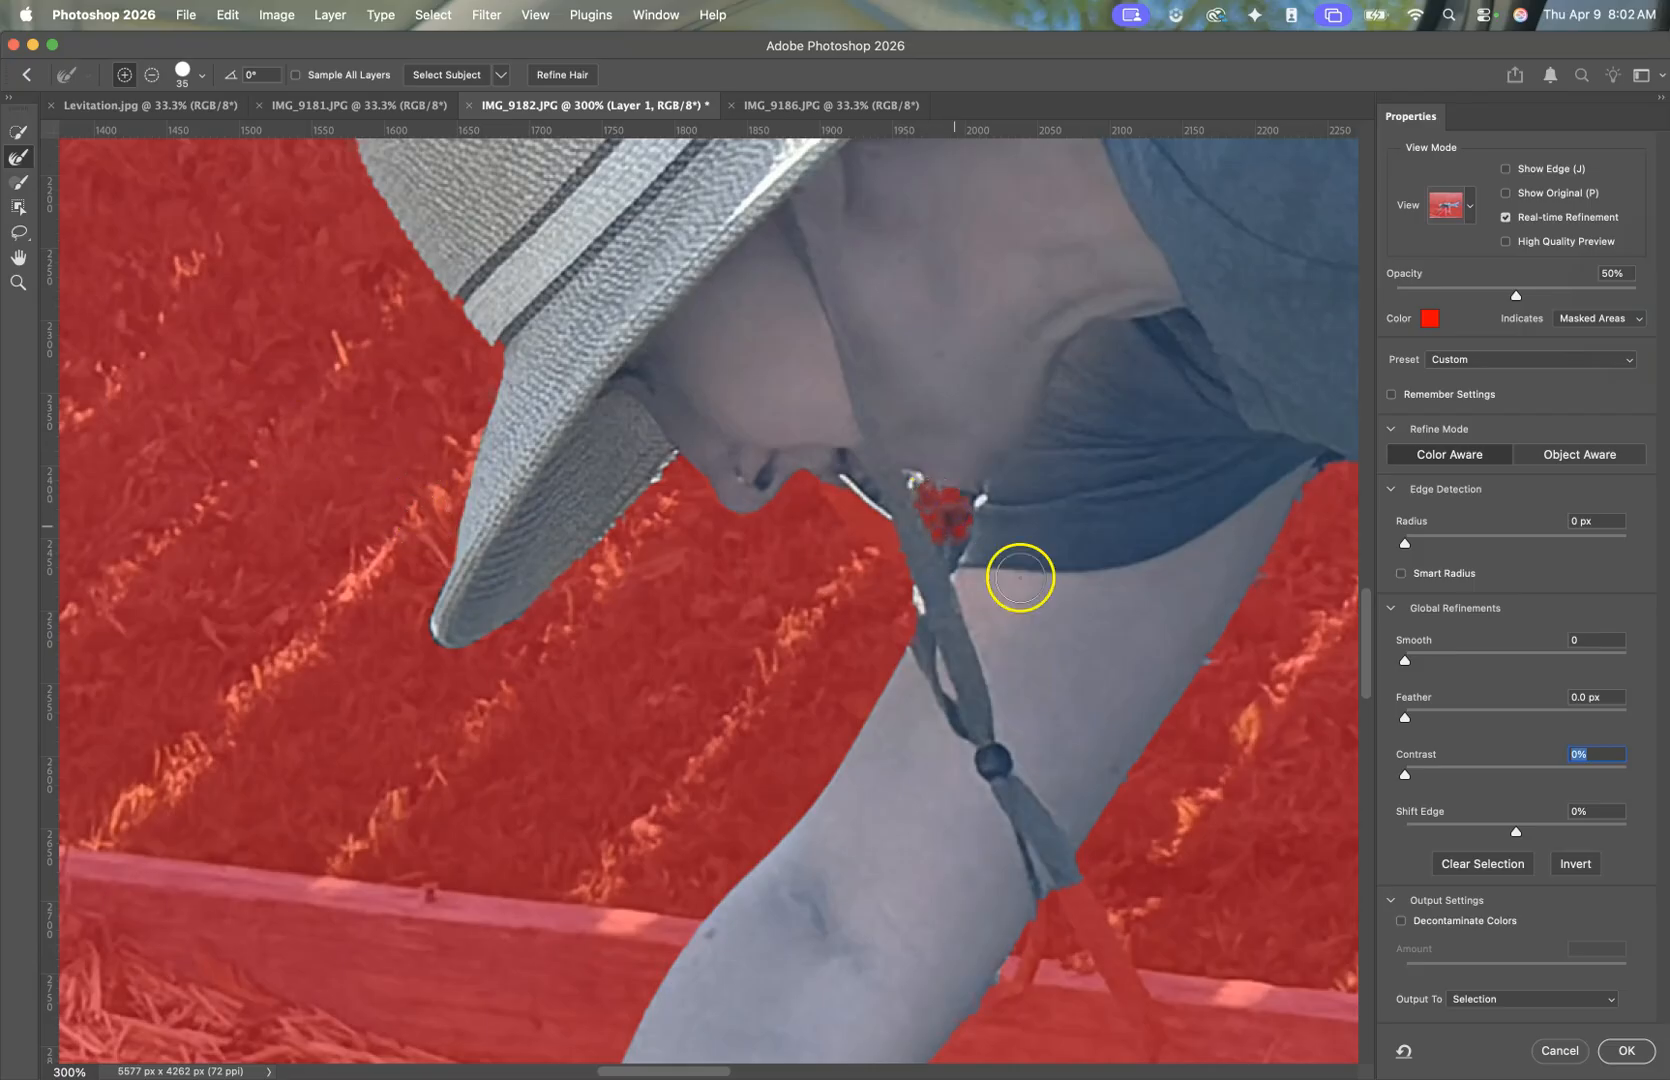
Step: Subtract the grass showing between the hat strap and the shirt collar from the selection using a small Brush tool tip
click(18, 181)
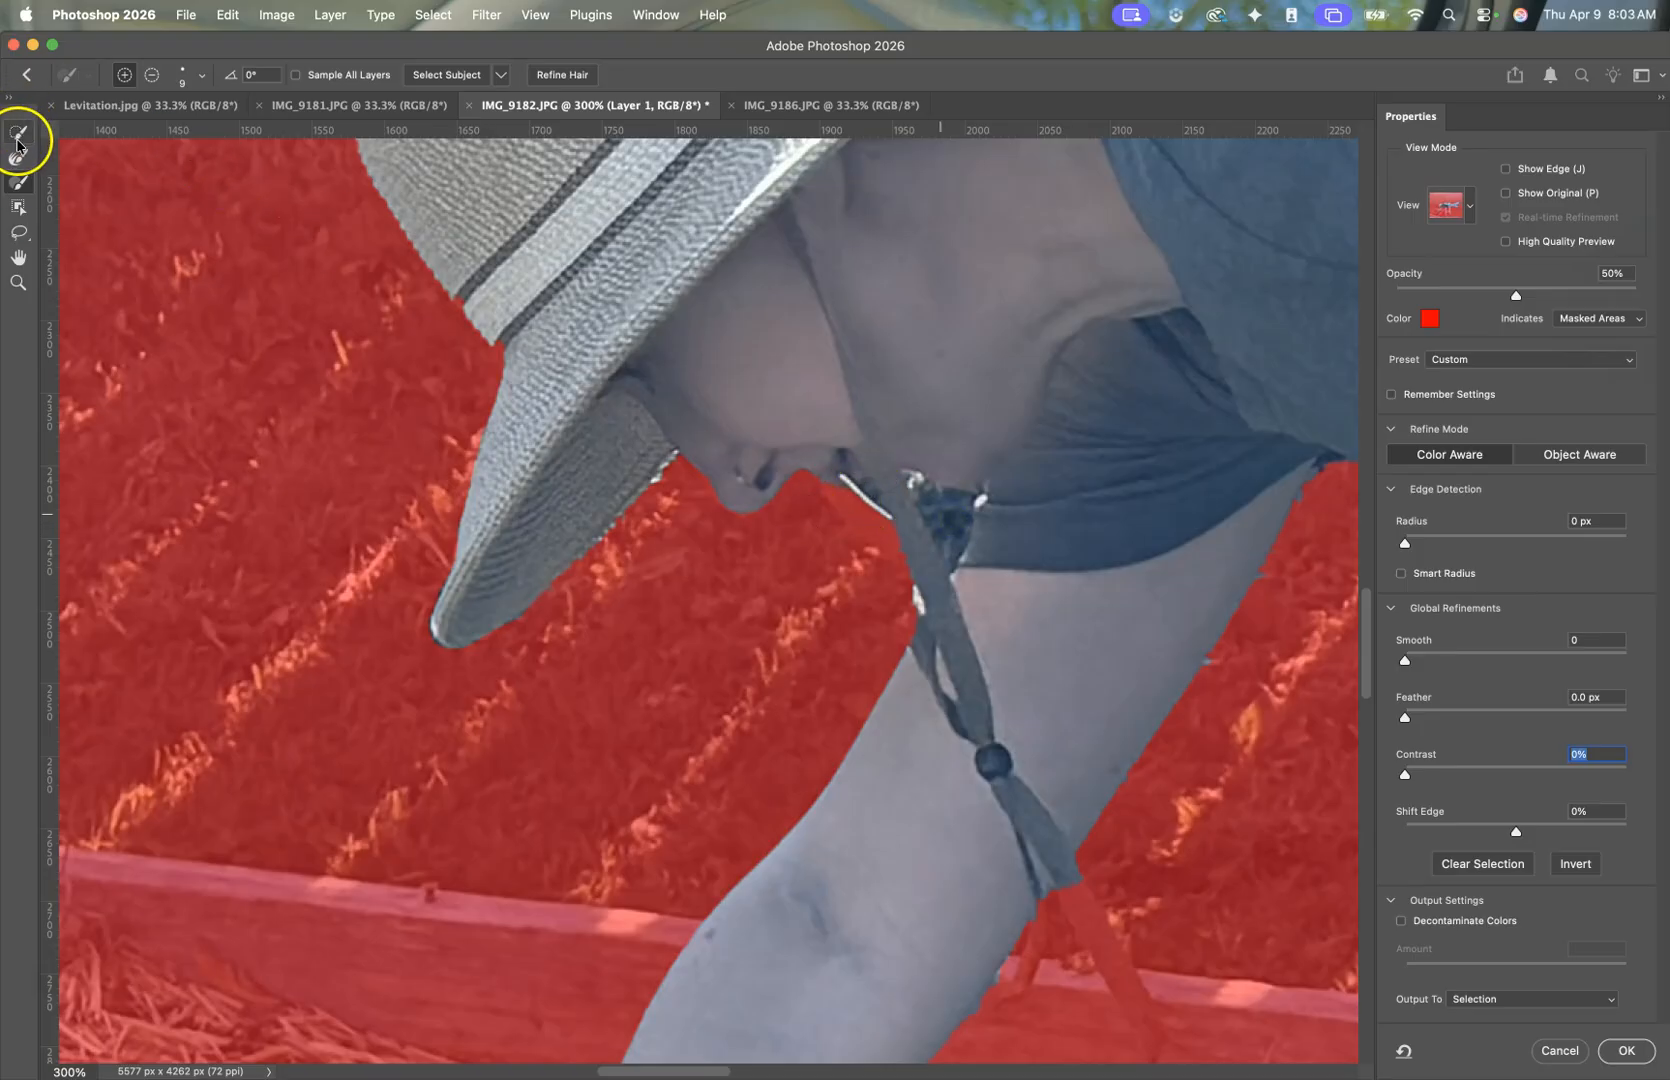
click(920, 582)
key(bracketright)
mouse_move(954, 692)
mouse_down()
mouse_move(962, 708)
mouse_move(947, 589)
mouse_move(913, 522)
mouse_up()
click(151, 74)
key(bracketleft)
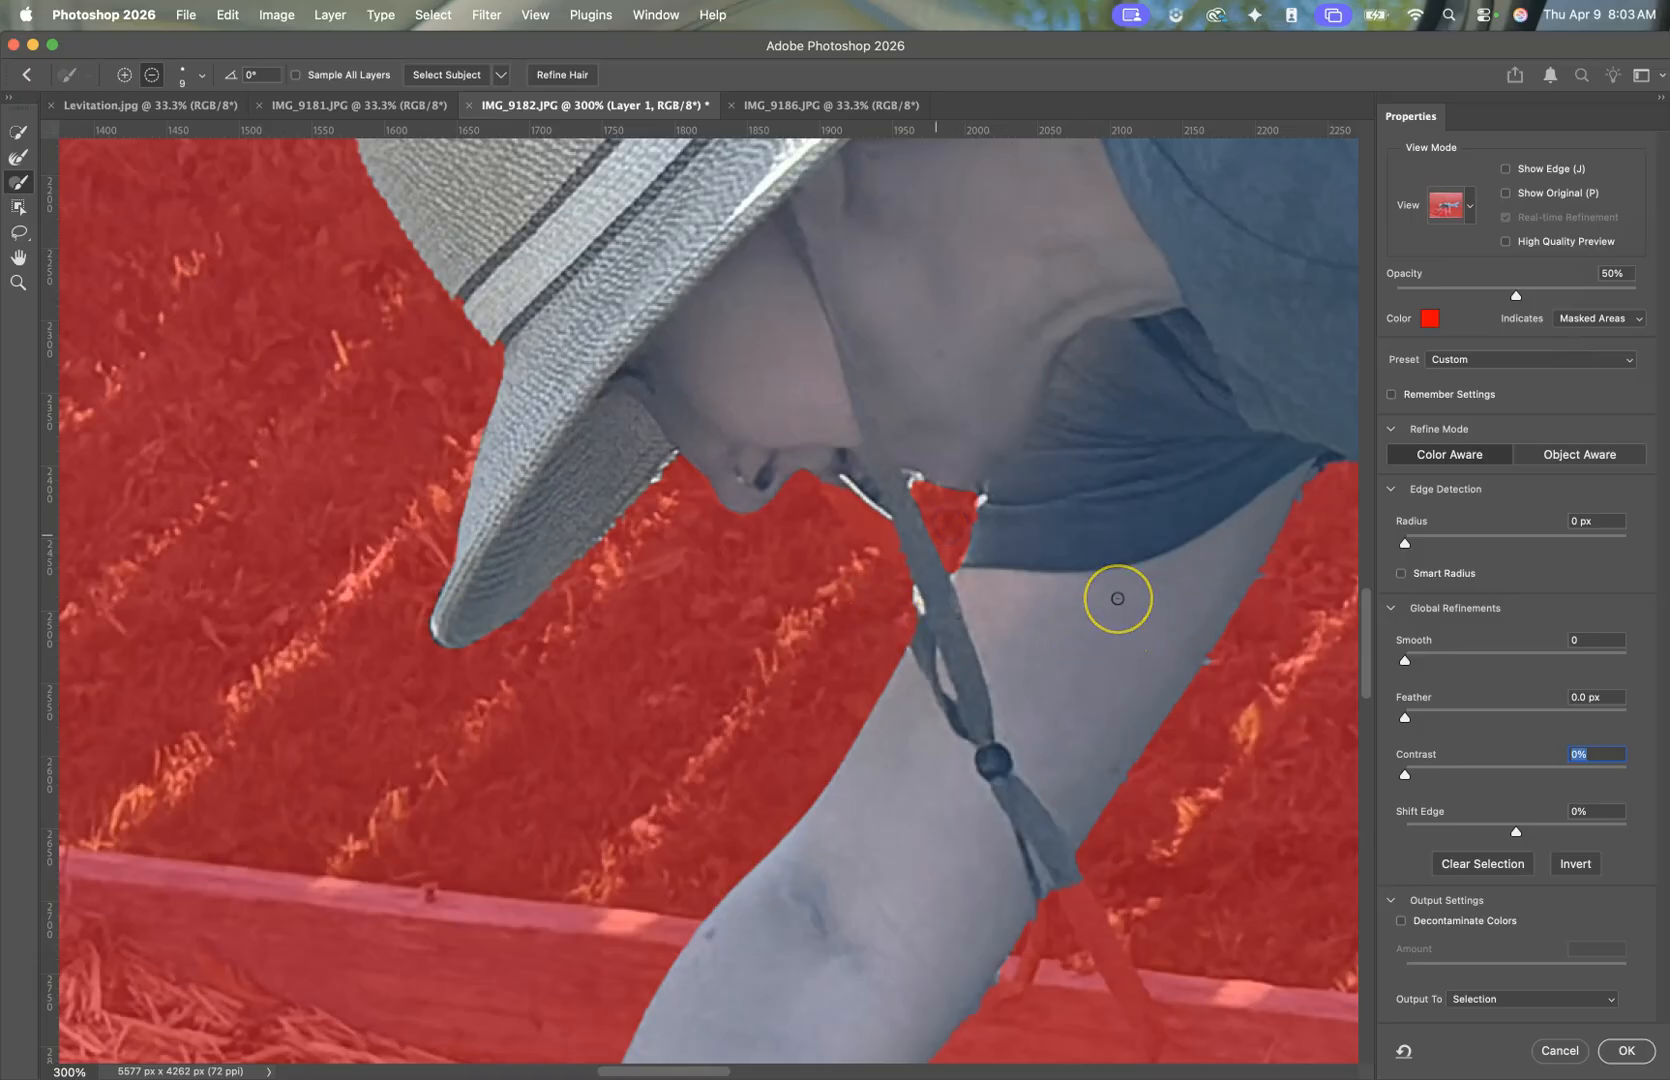
Step: Check the selection in Black & White view, switch the view to Marching Ants, and accept the refinement as a selection
key(super+minus)
key(super+minus)
key(super+minus)
mouse_move(1157, 480)
mouse_down()
mouse_move(783, 539)
mouse_move(966, 377)
mouse_move(531, 455)
mouse_move(913, 451)
mouse_move(979, 434)
mouse_up()
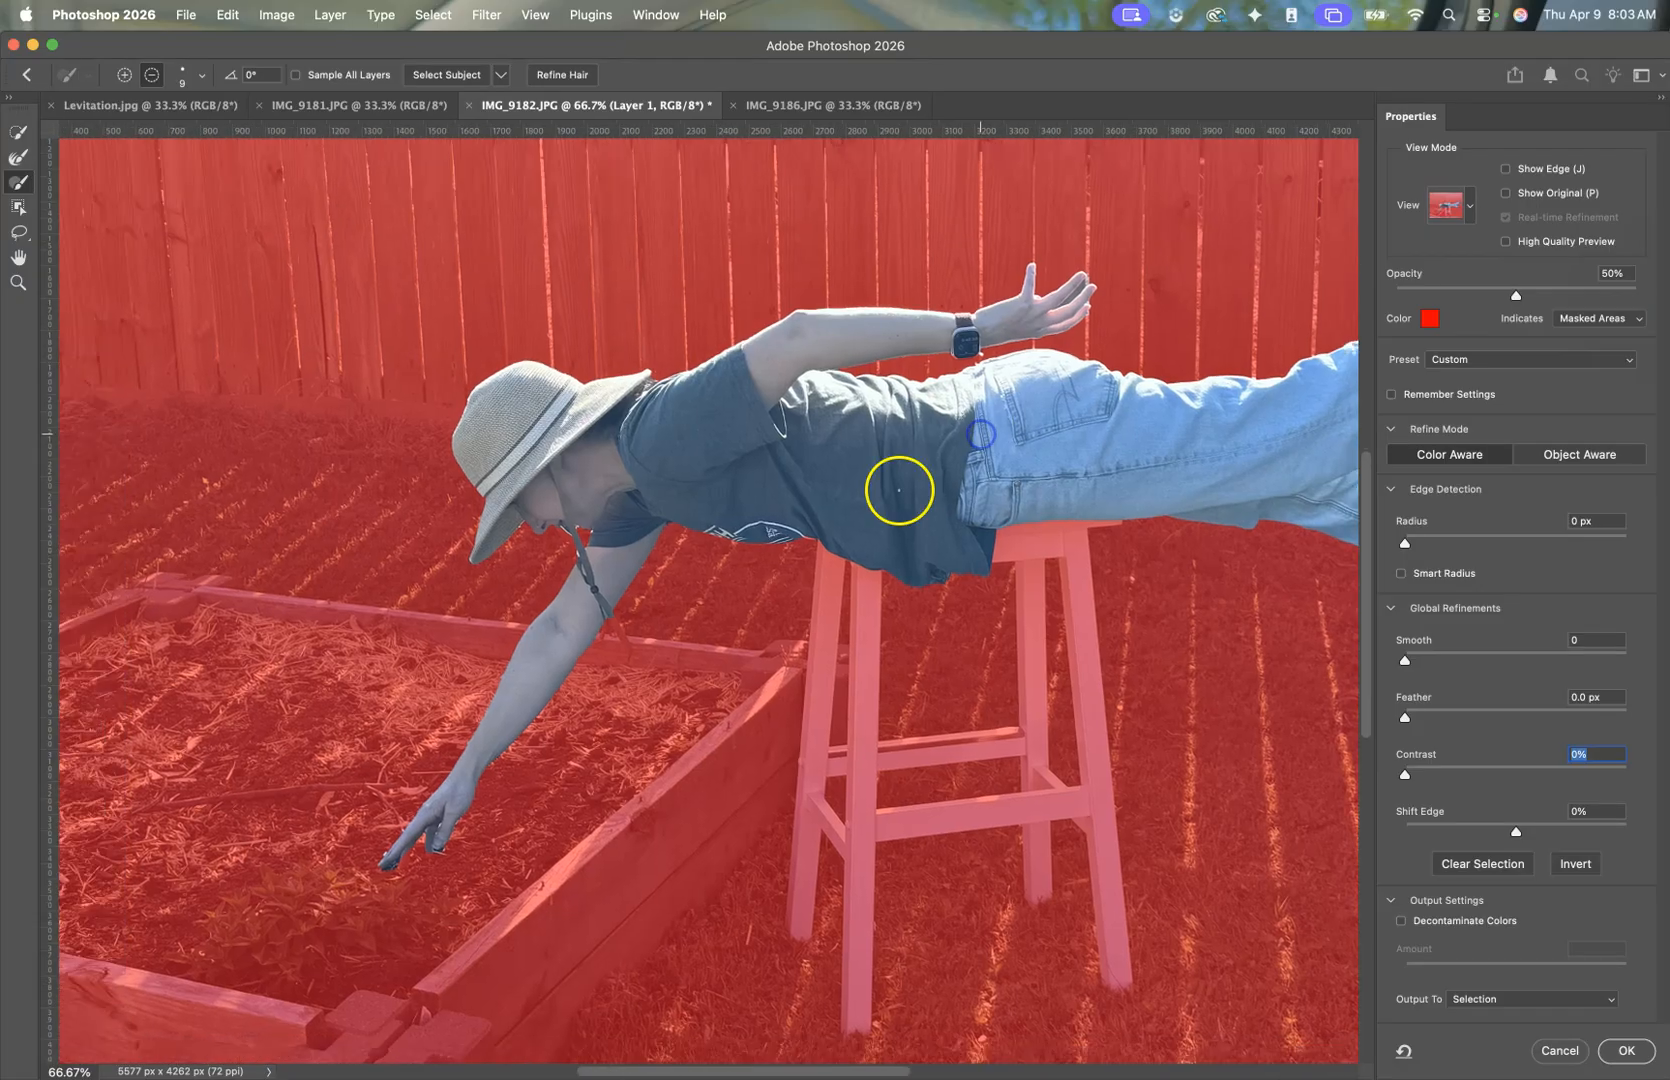
key(super+minus)
key(super+minus)
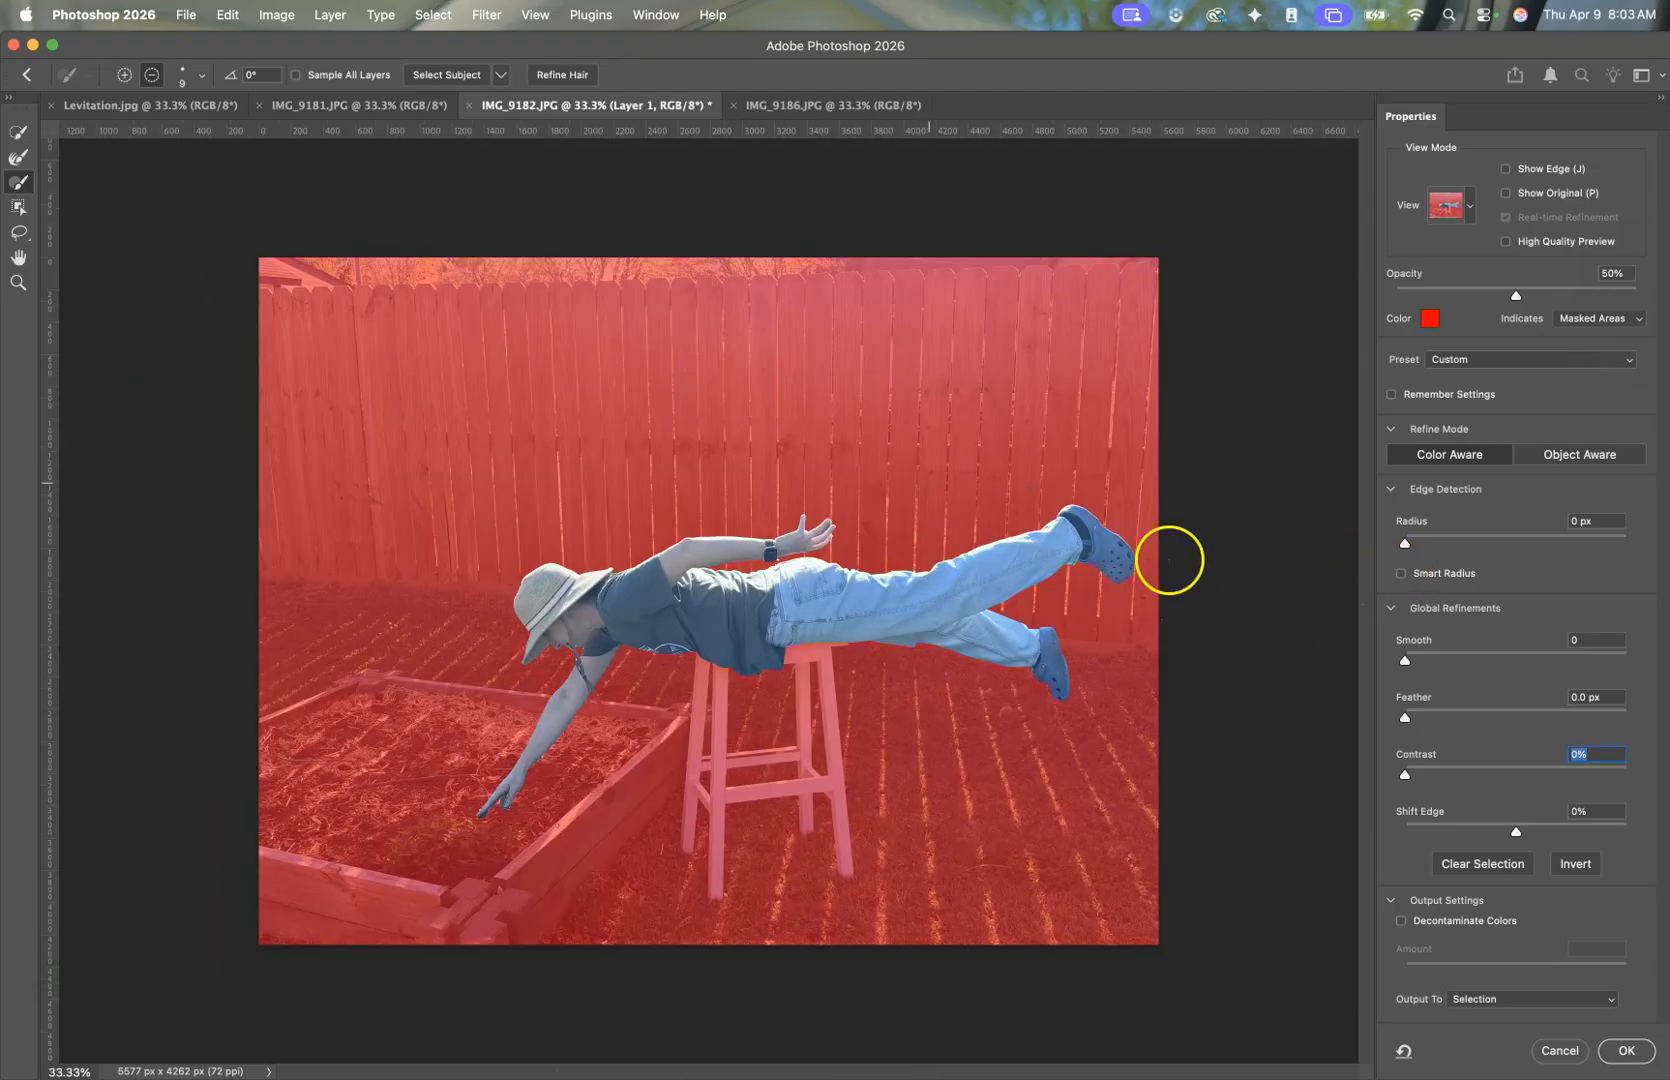
click(1470, 207)
click(1447, 447)
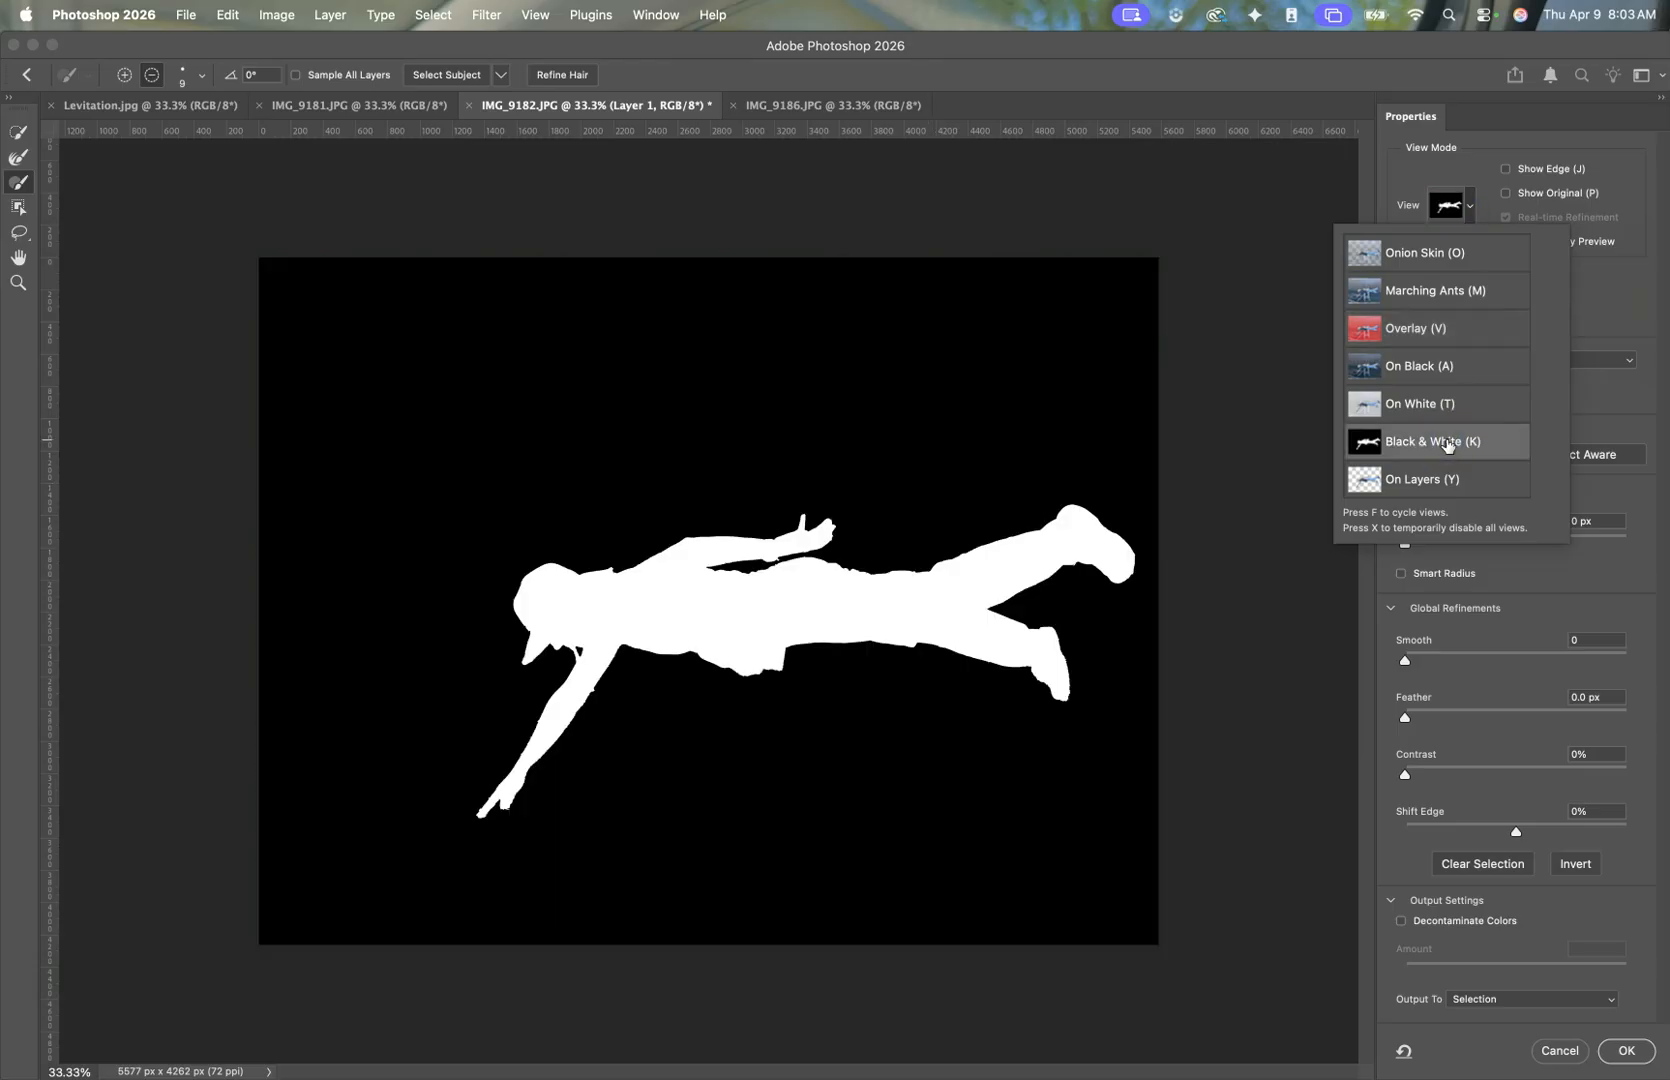
click(1447, 207)
click(1447, 207)
click(1455, 295)
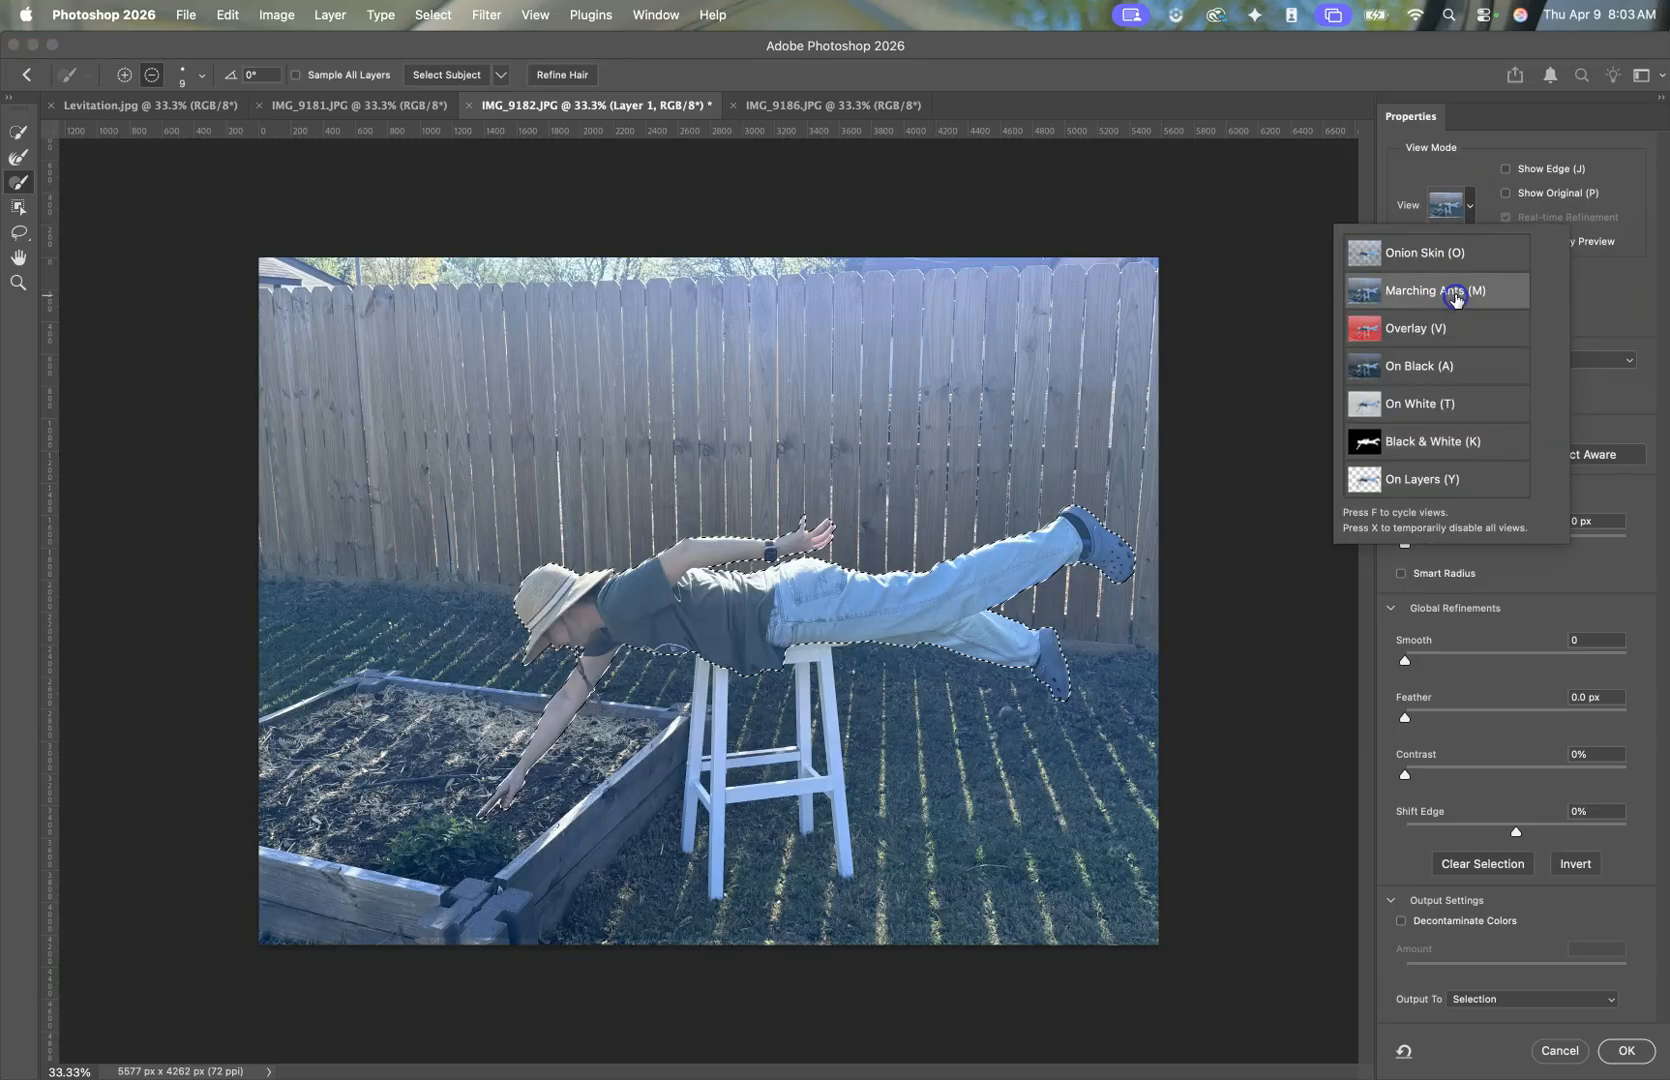
click(1626, 1050)
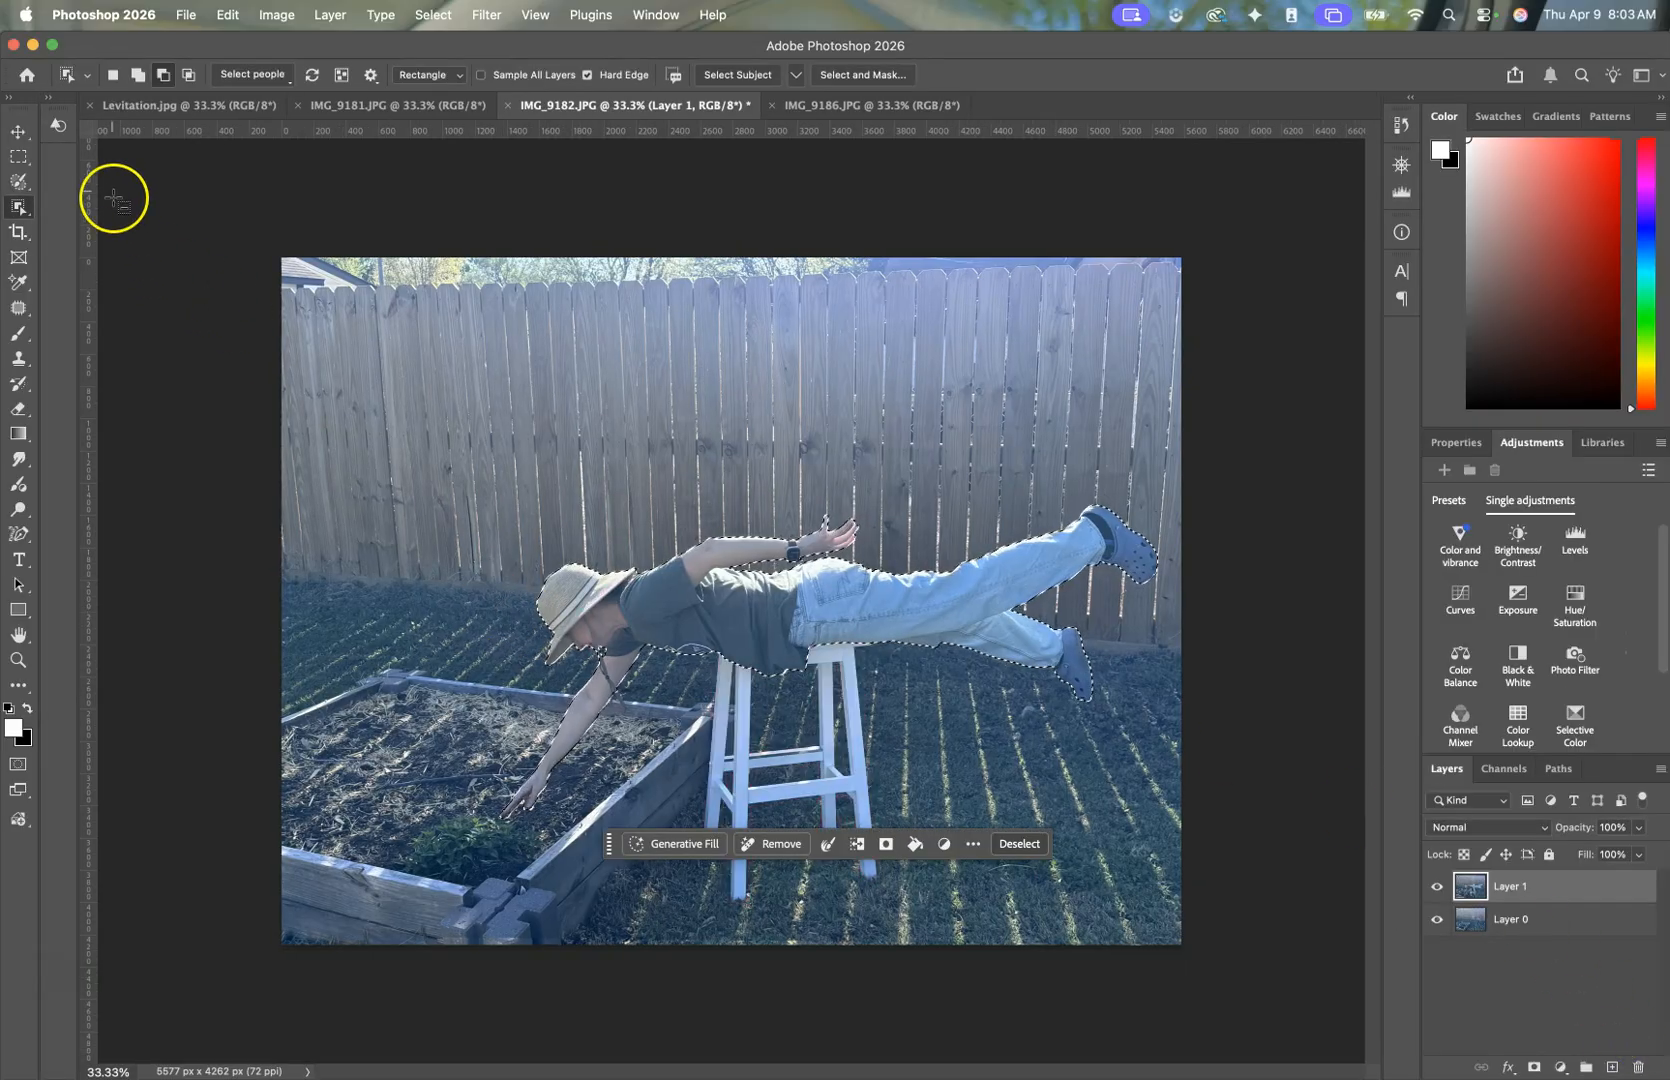
Step: Add a layer mask to Layer 1 from the selection, and toggle the layer's visibility to compare the result
click(18, 132)
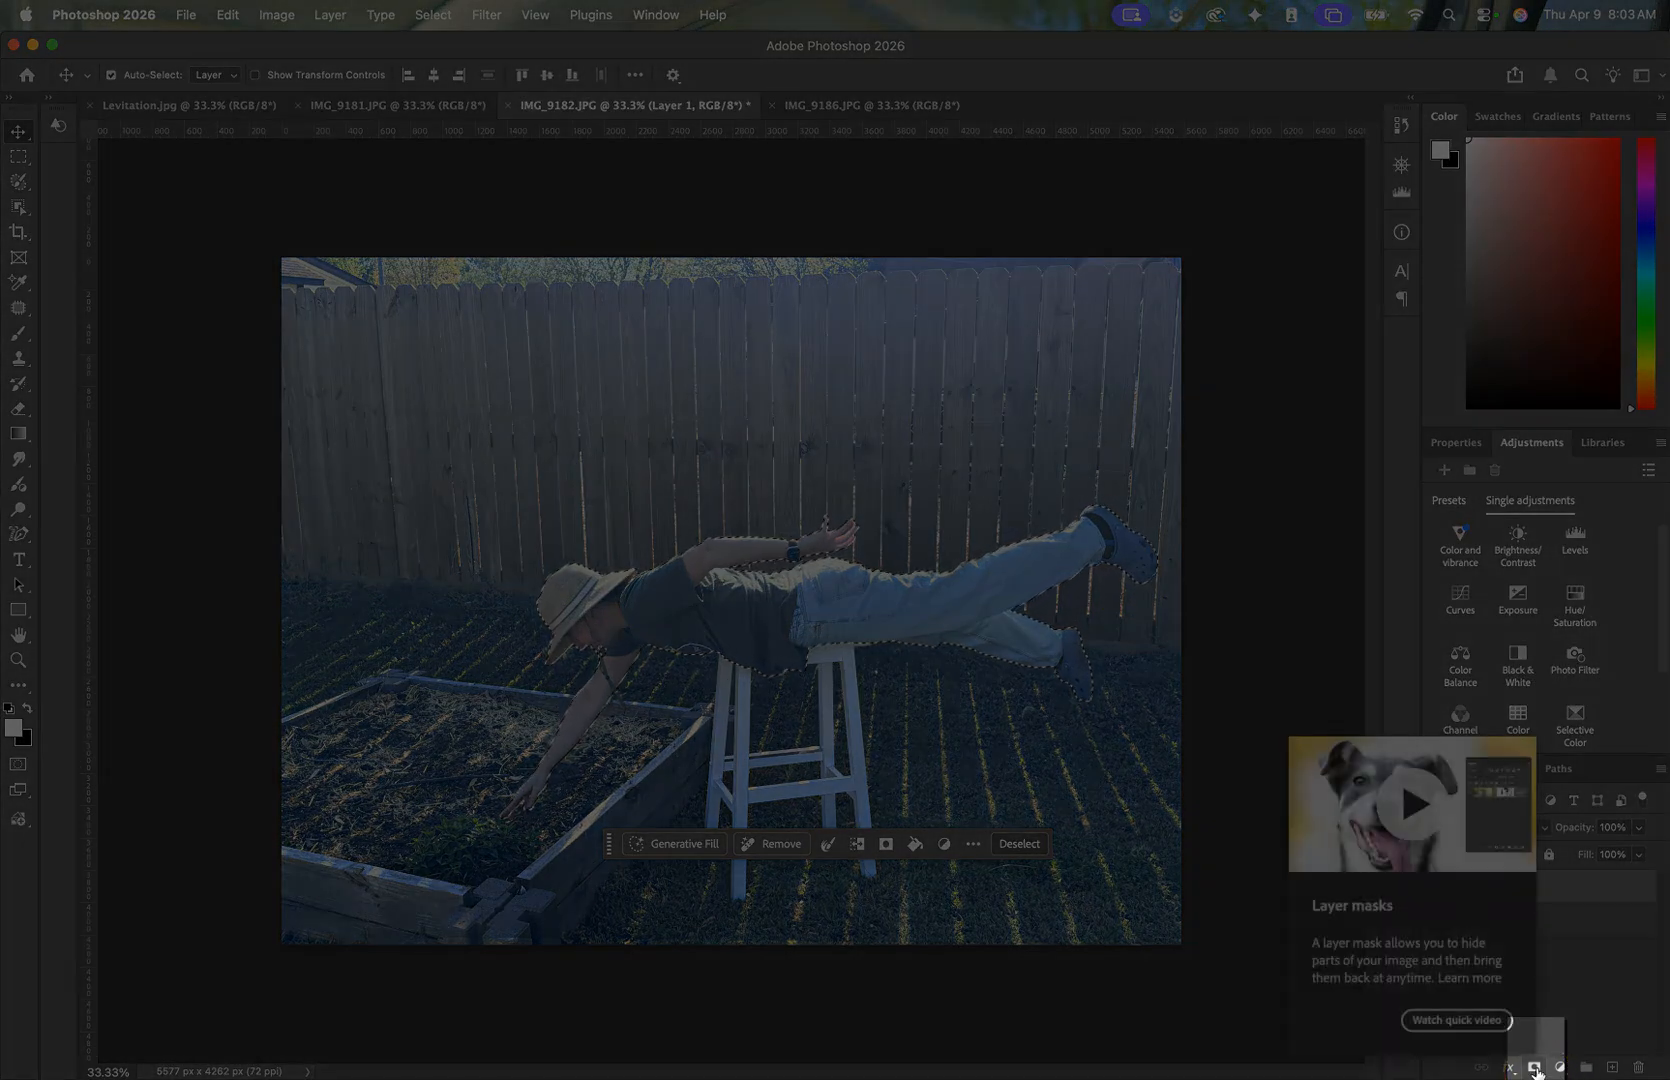
click(1535, 1067)
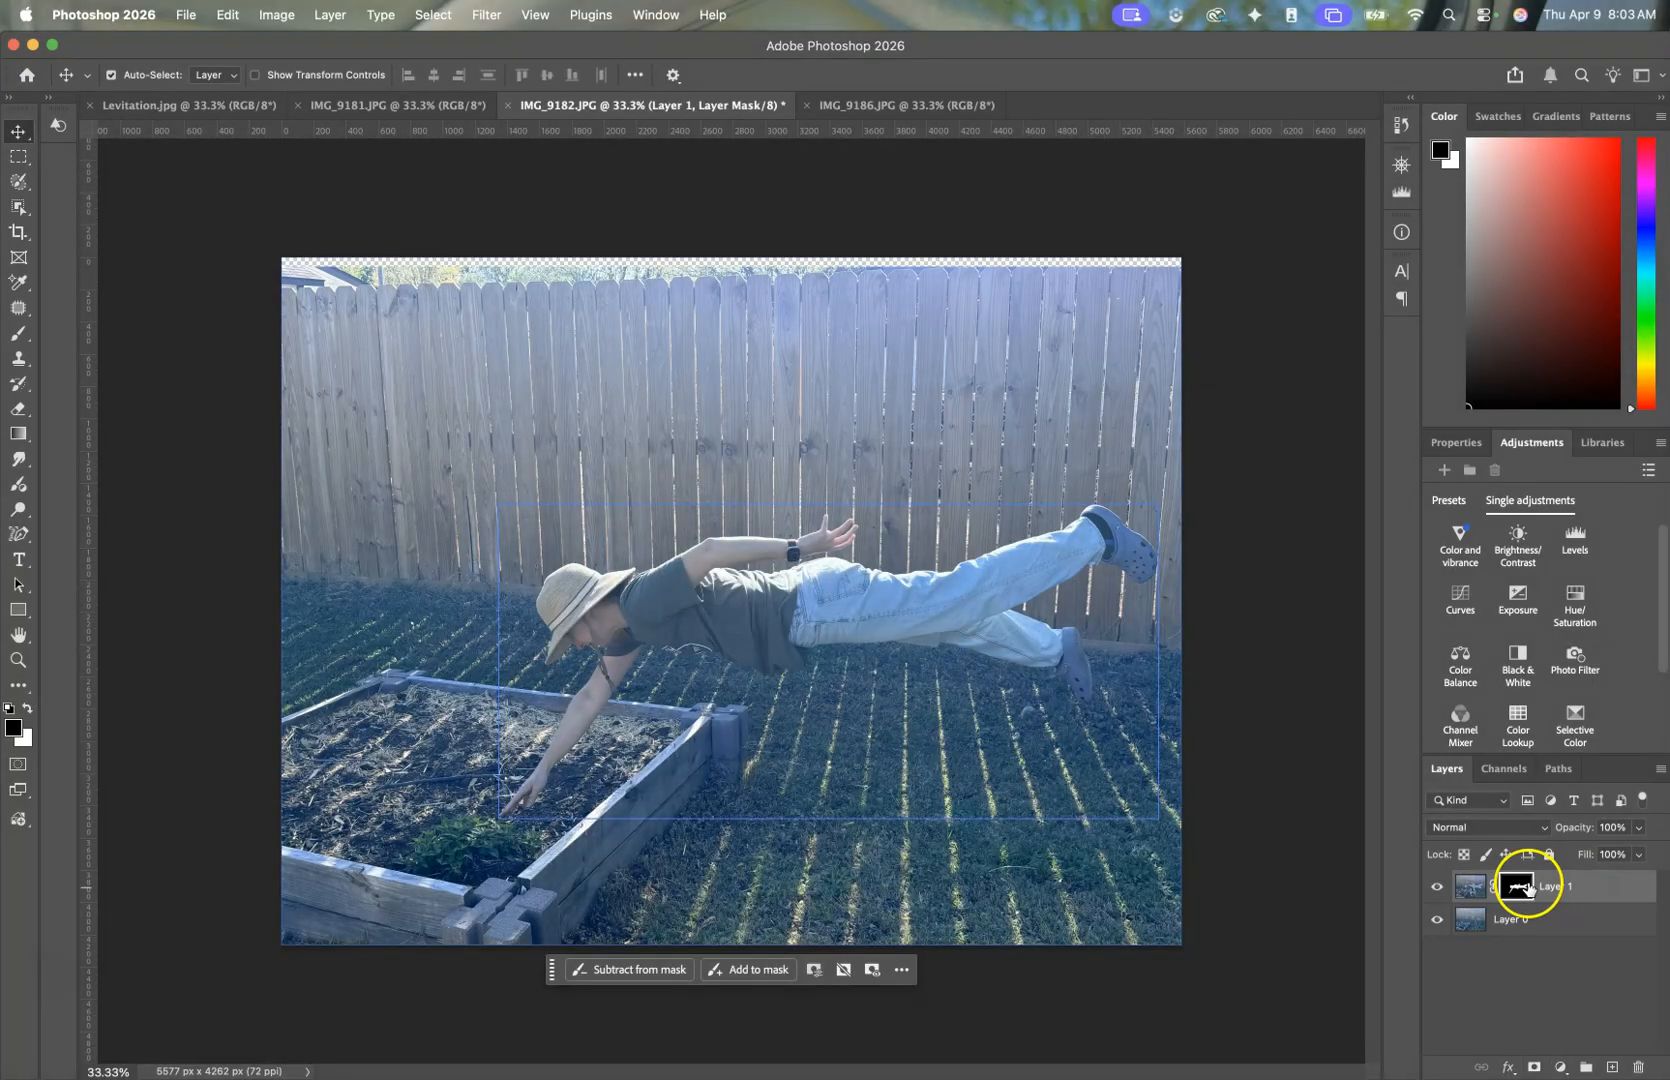
click(1434, 887)
click(1434, 887)
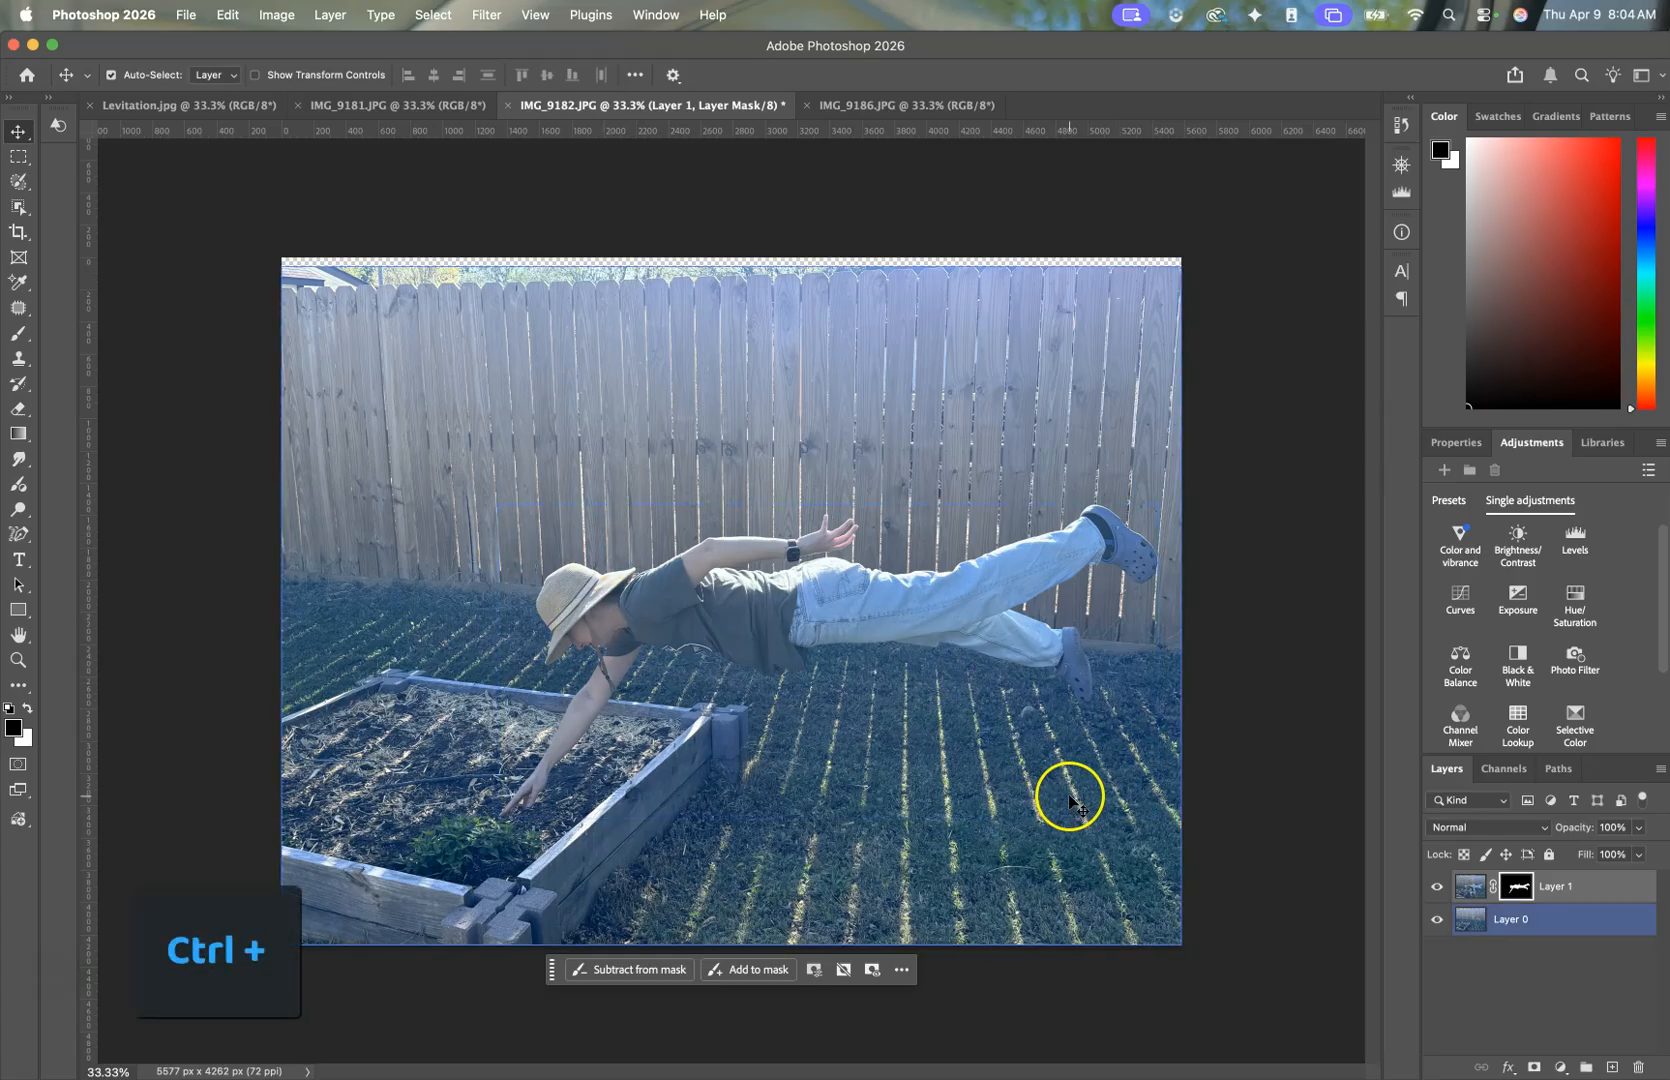
Step: Try painting black on Layer 1's mask along the shirt's lower hem with a 100 px brush, and undo the strokes
key(ctrl+plus)
key(ctrl+plus)
key(ctrl+plus)
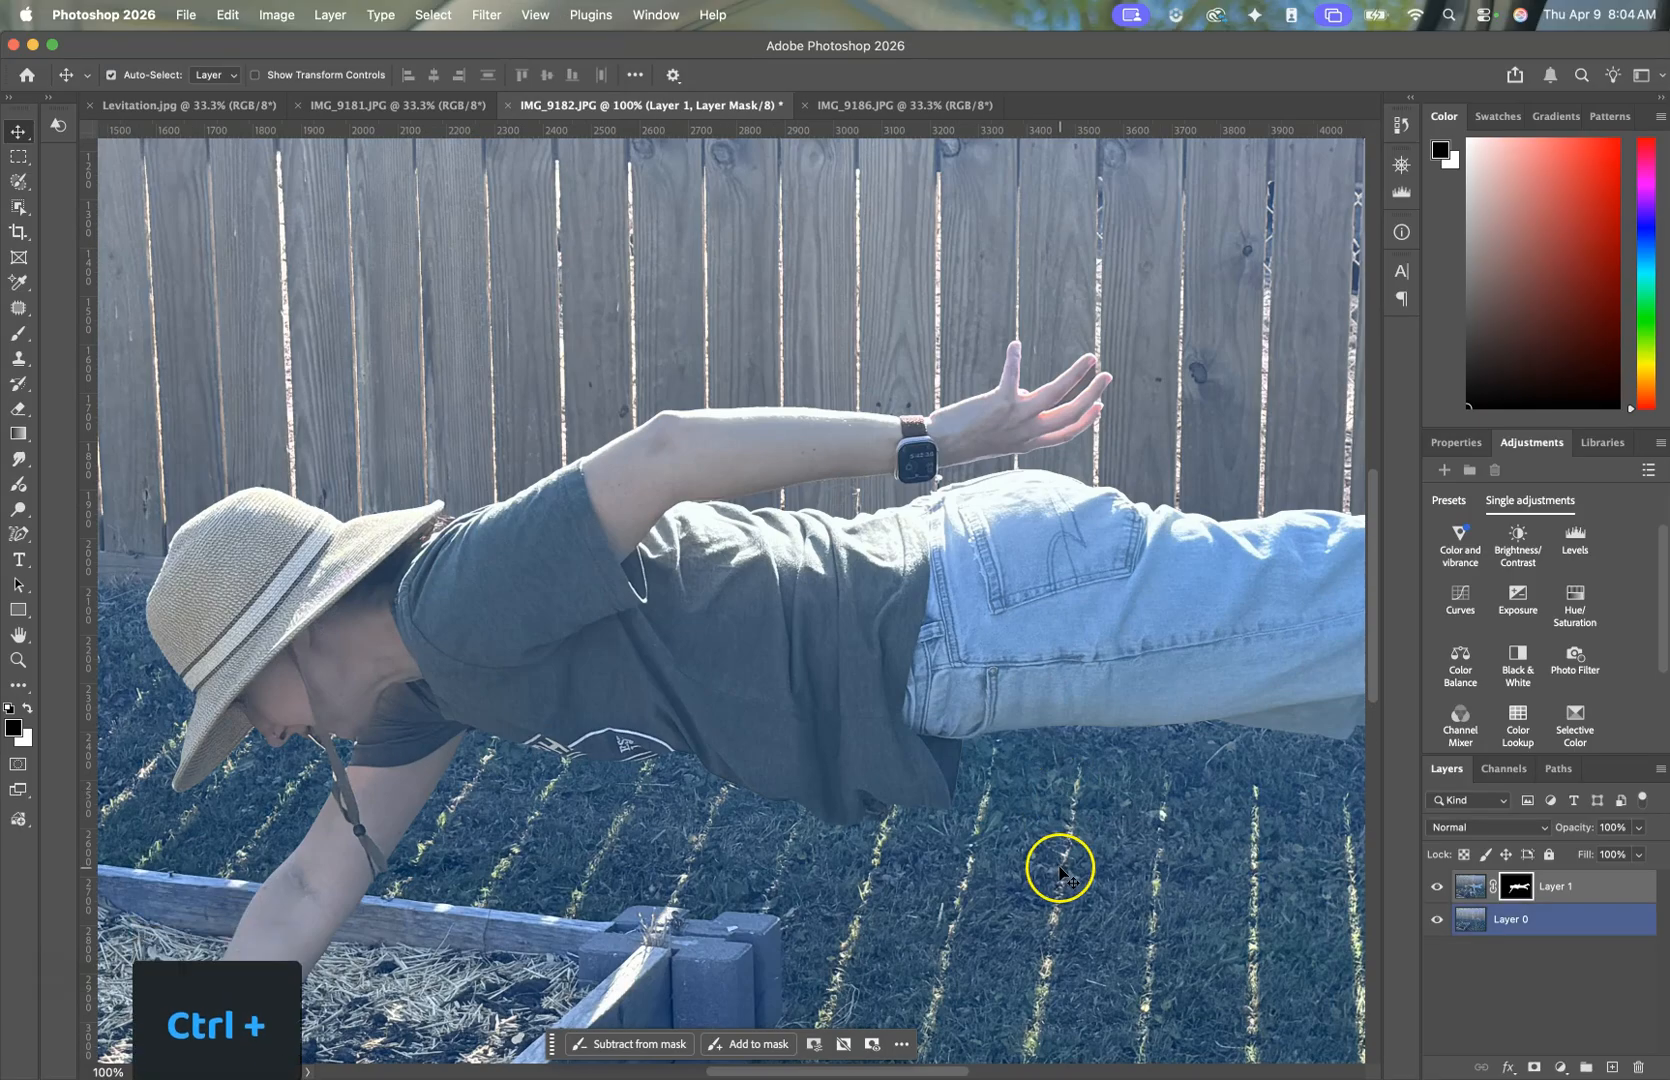
drag(939, 897, 1081, 354)
drag(779, 460, 630, 892)
drag(1231, 742, 1133, 403)
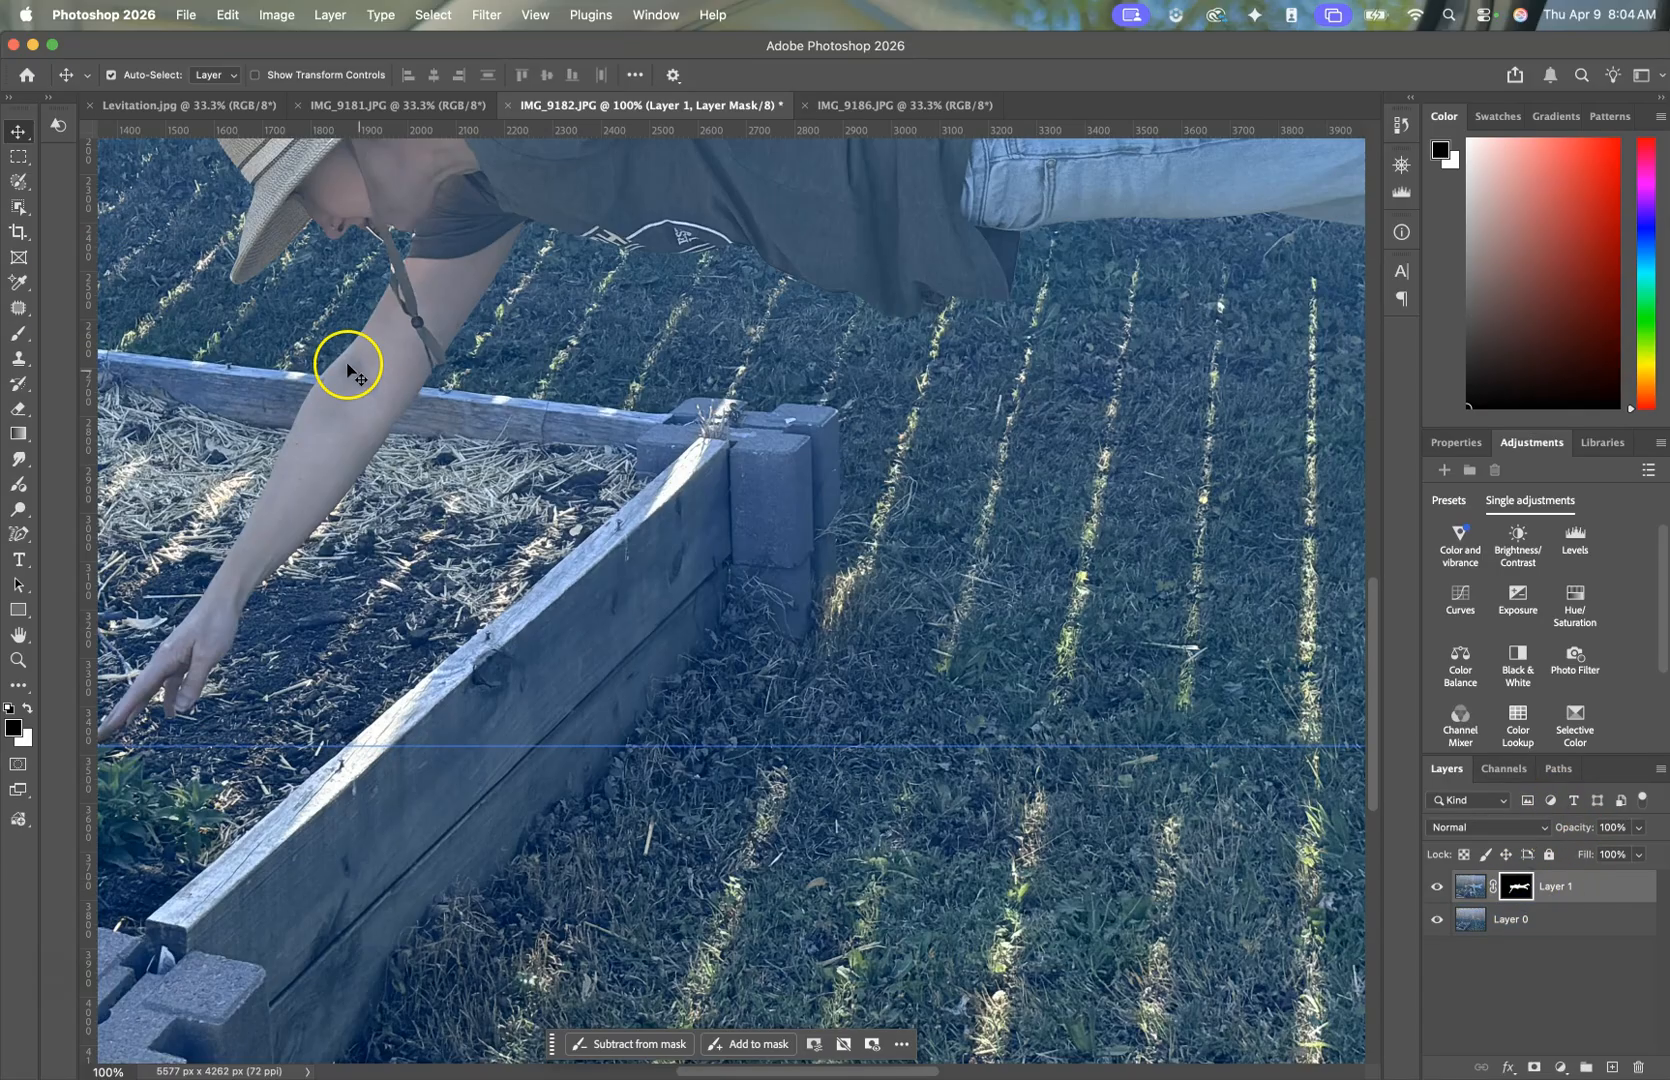
click(18, 337)
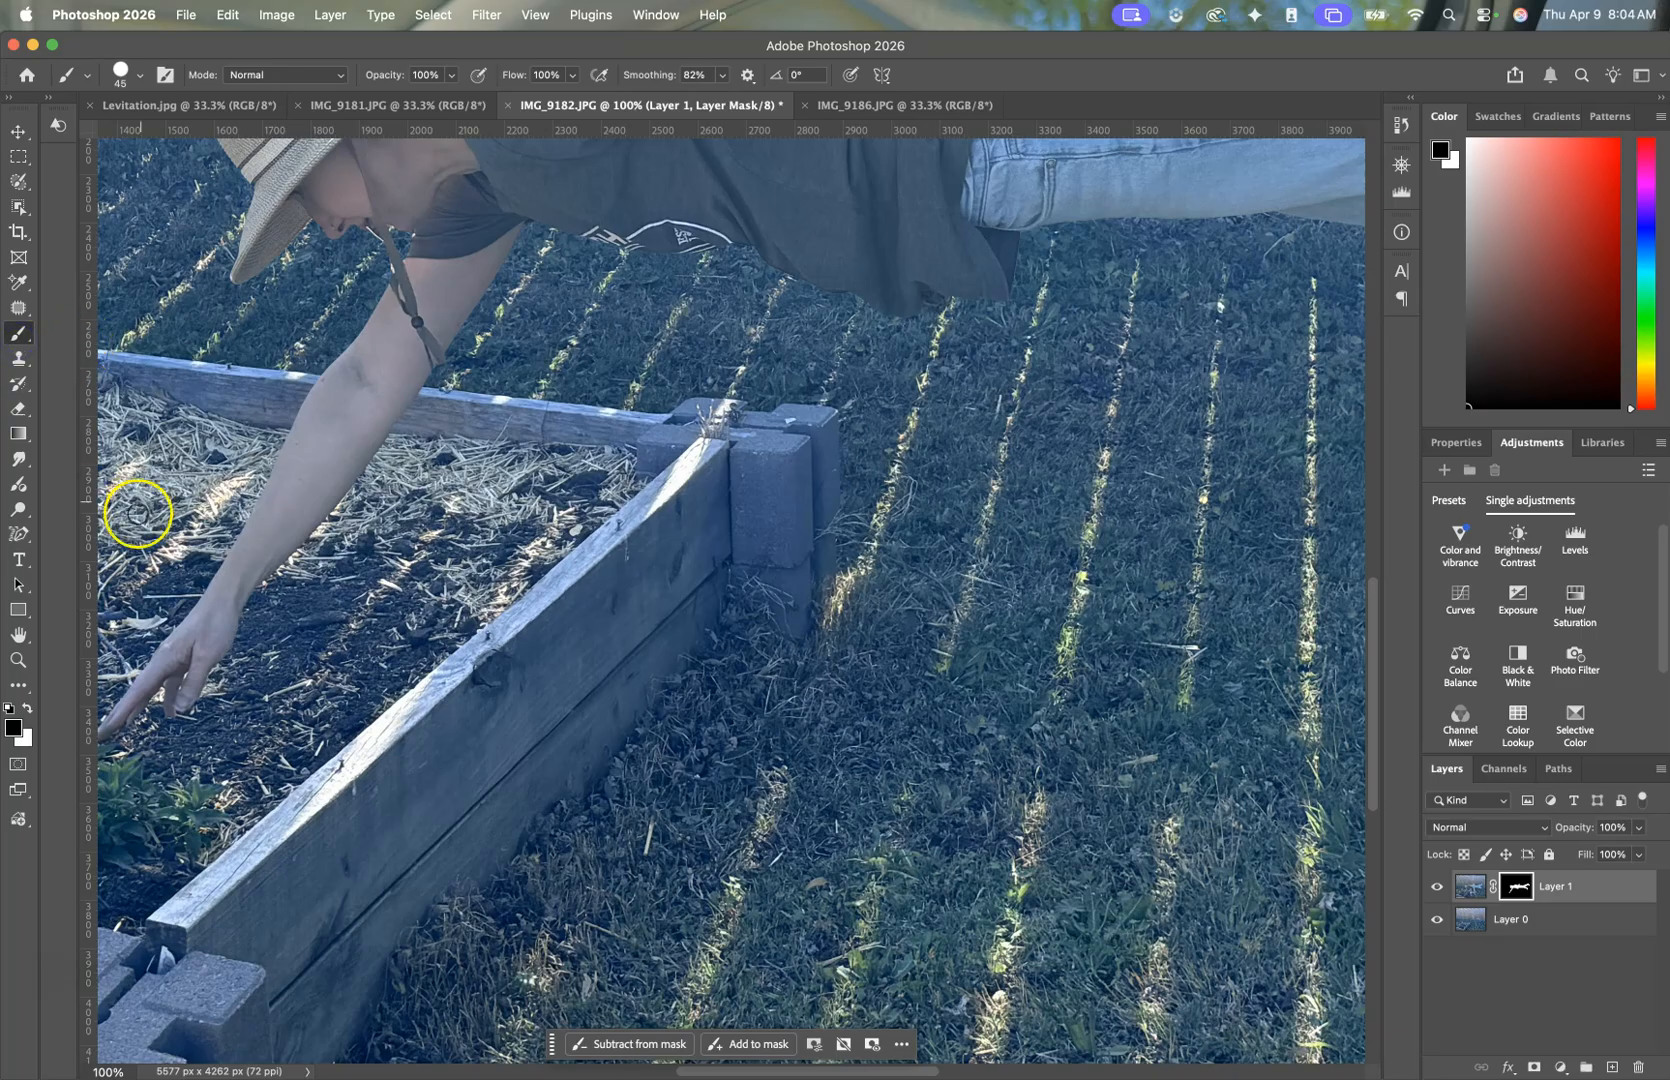
key(bracketright)
key(bracketright)
key(bracketright)
key(bracketright)
key(bracketright)
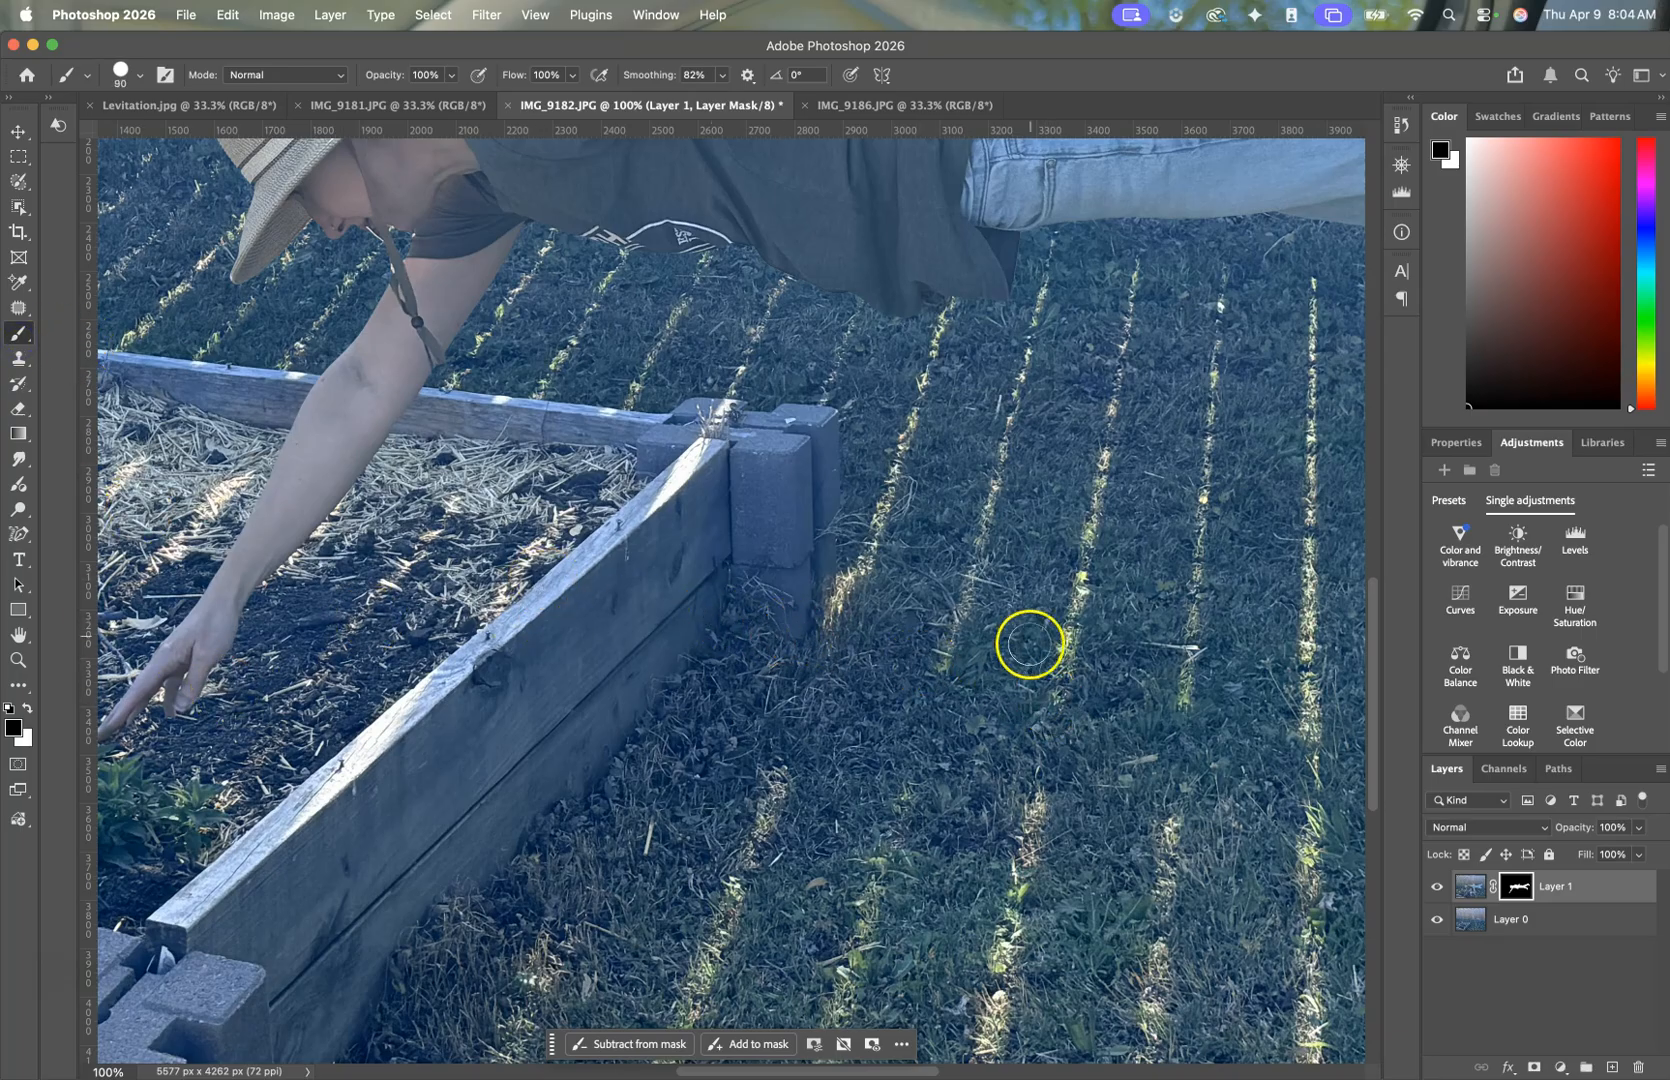
key(bracketright)
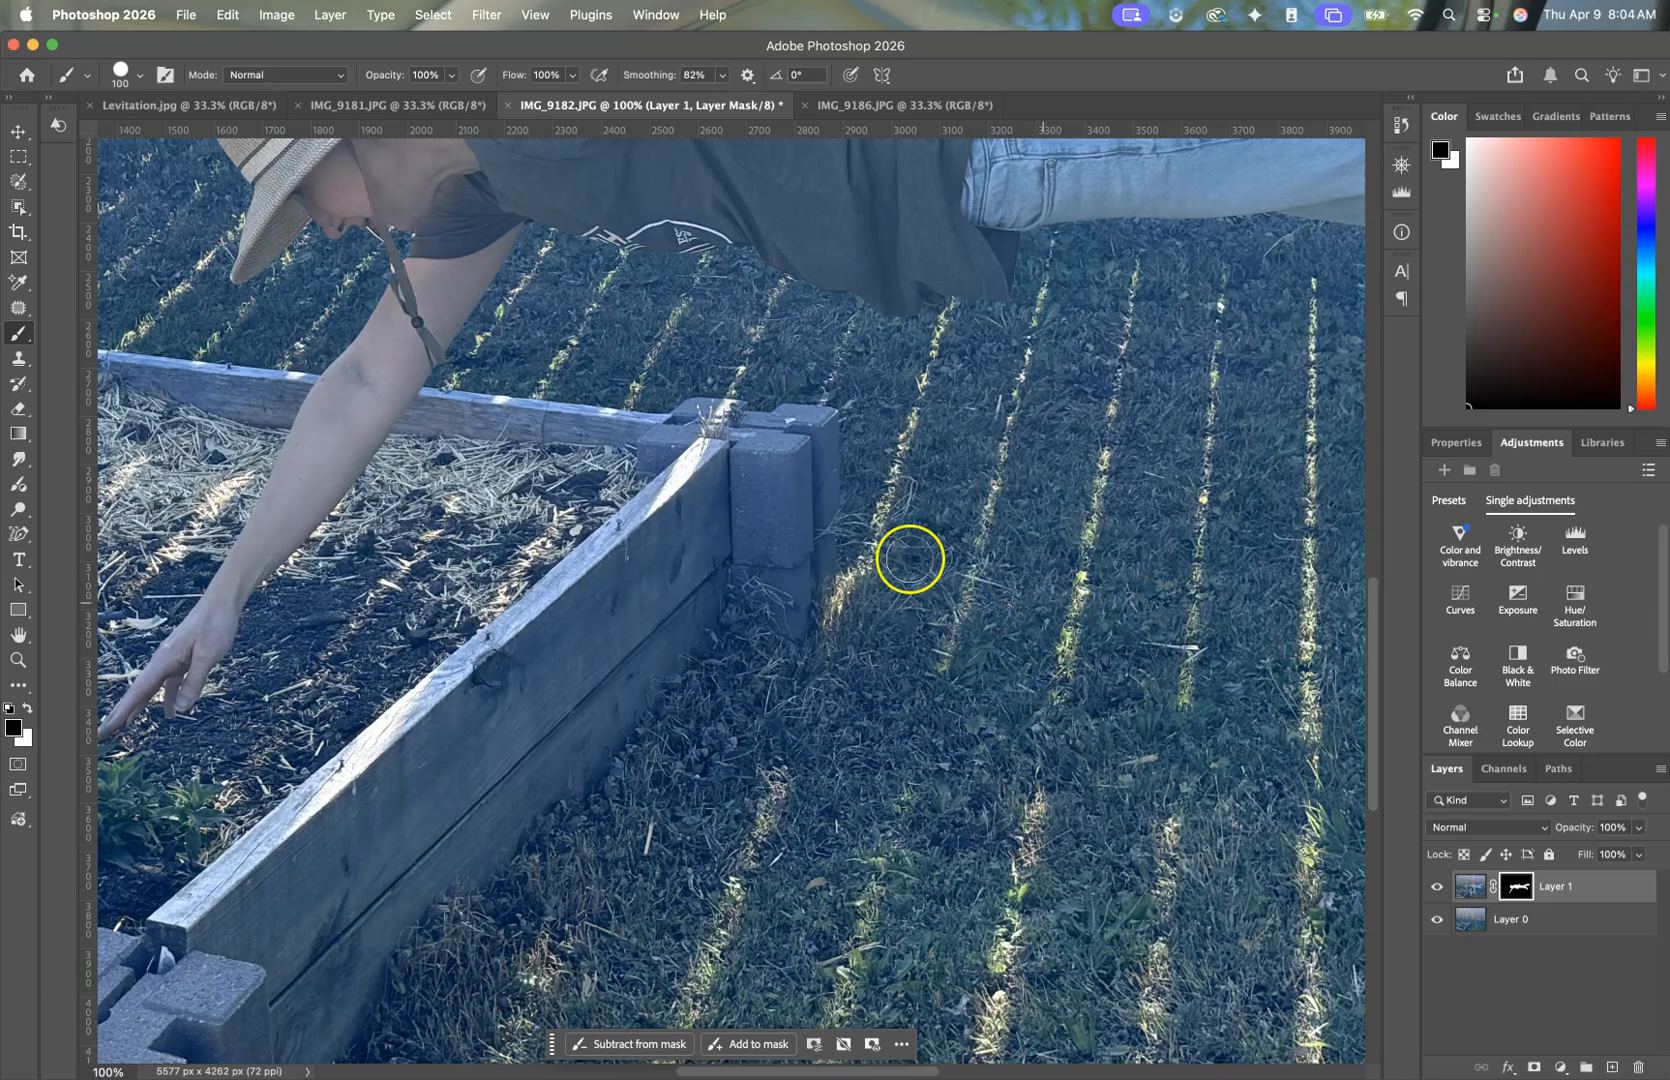
scroll(992, 596, up, 3)
scroll(1085, 701, up, 3)
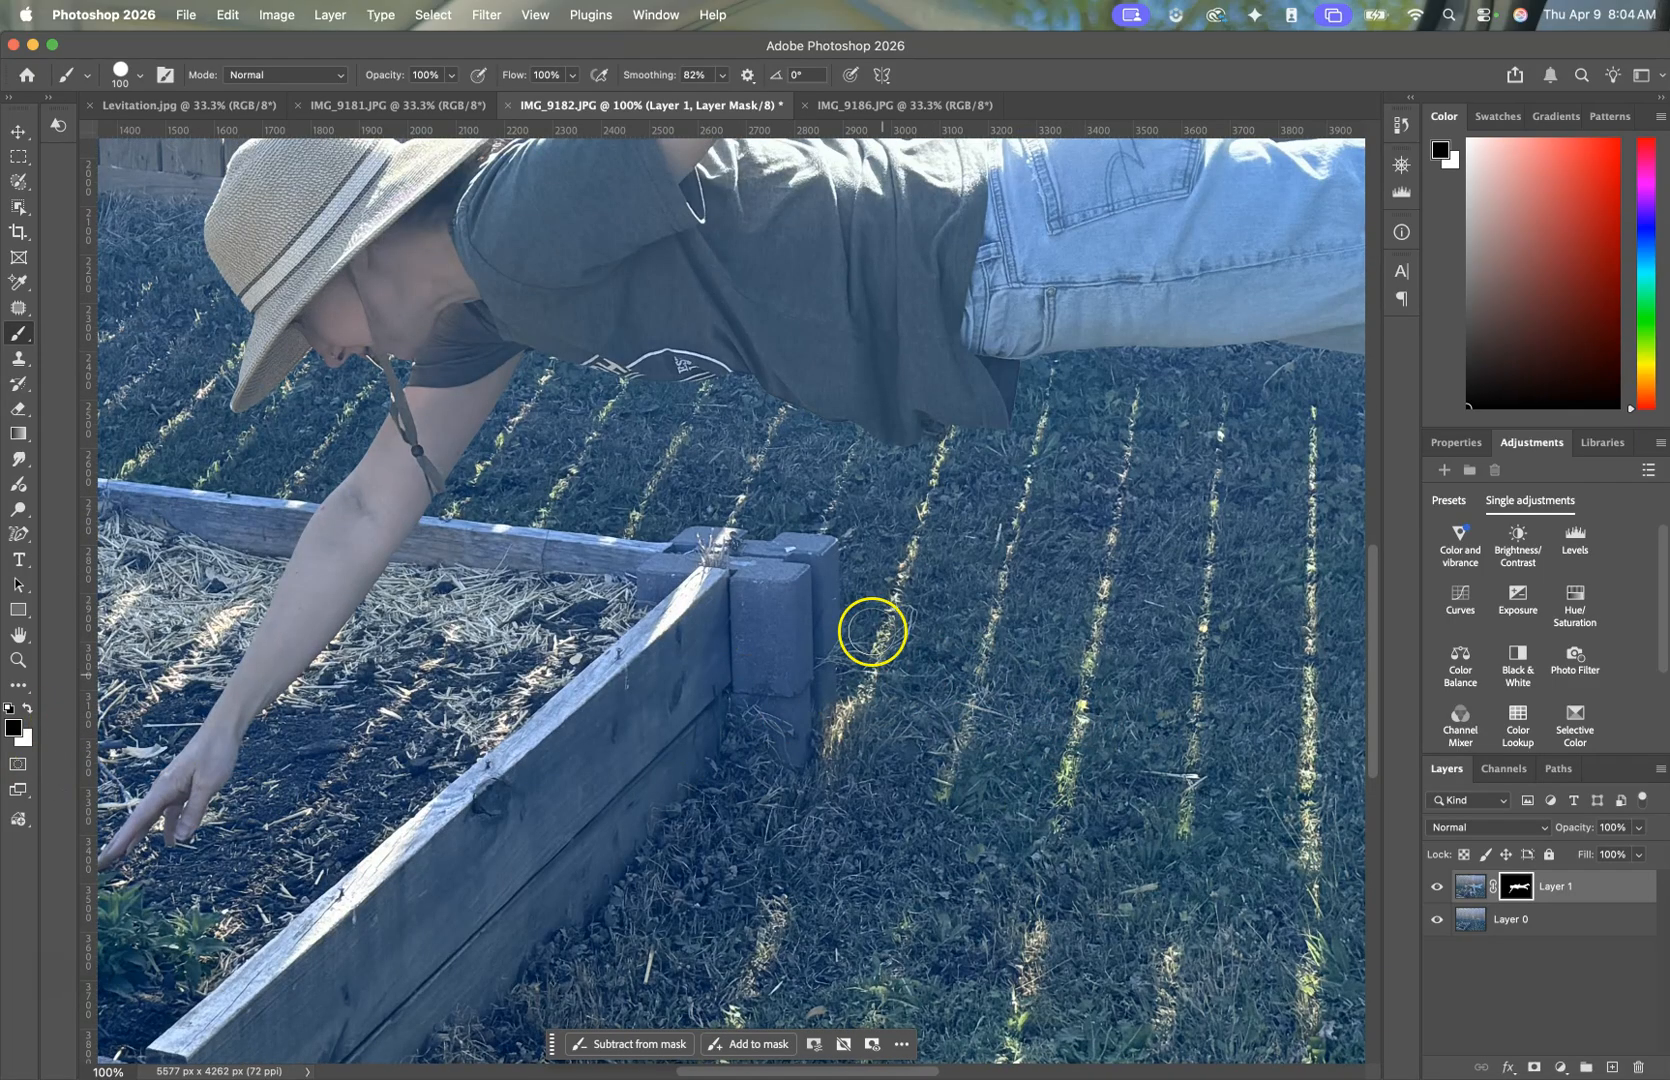
mouse_move(1030, 405)
mouse_down()
mouse_move(820, 456)
mouse_move(789, 431)
mouse_up()
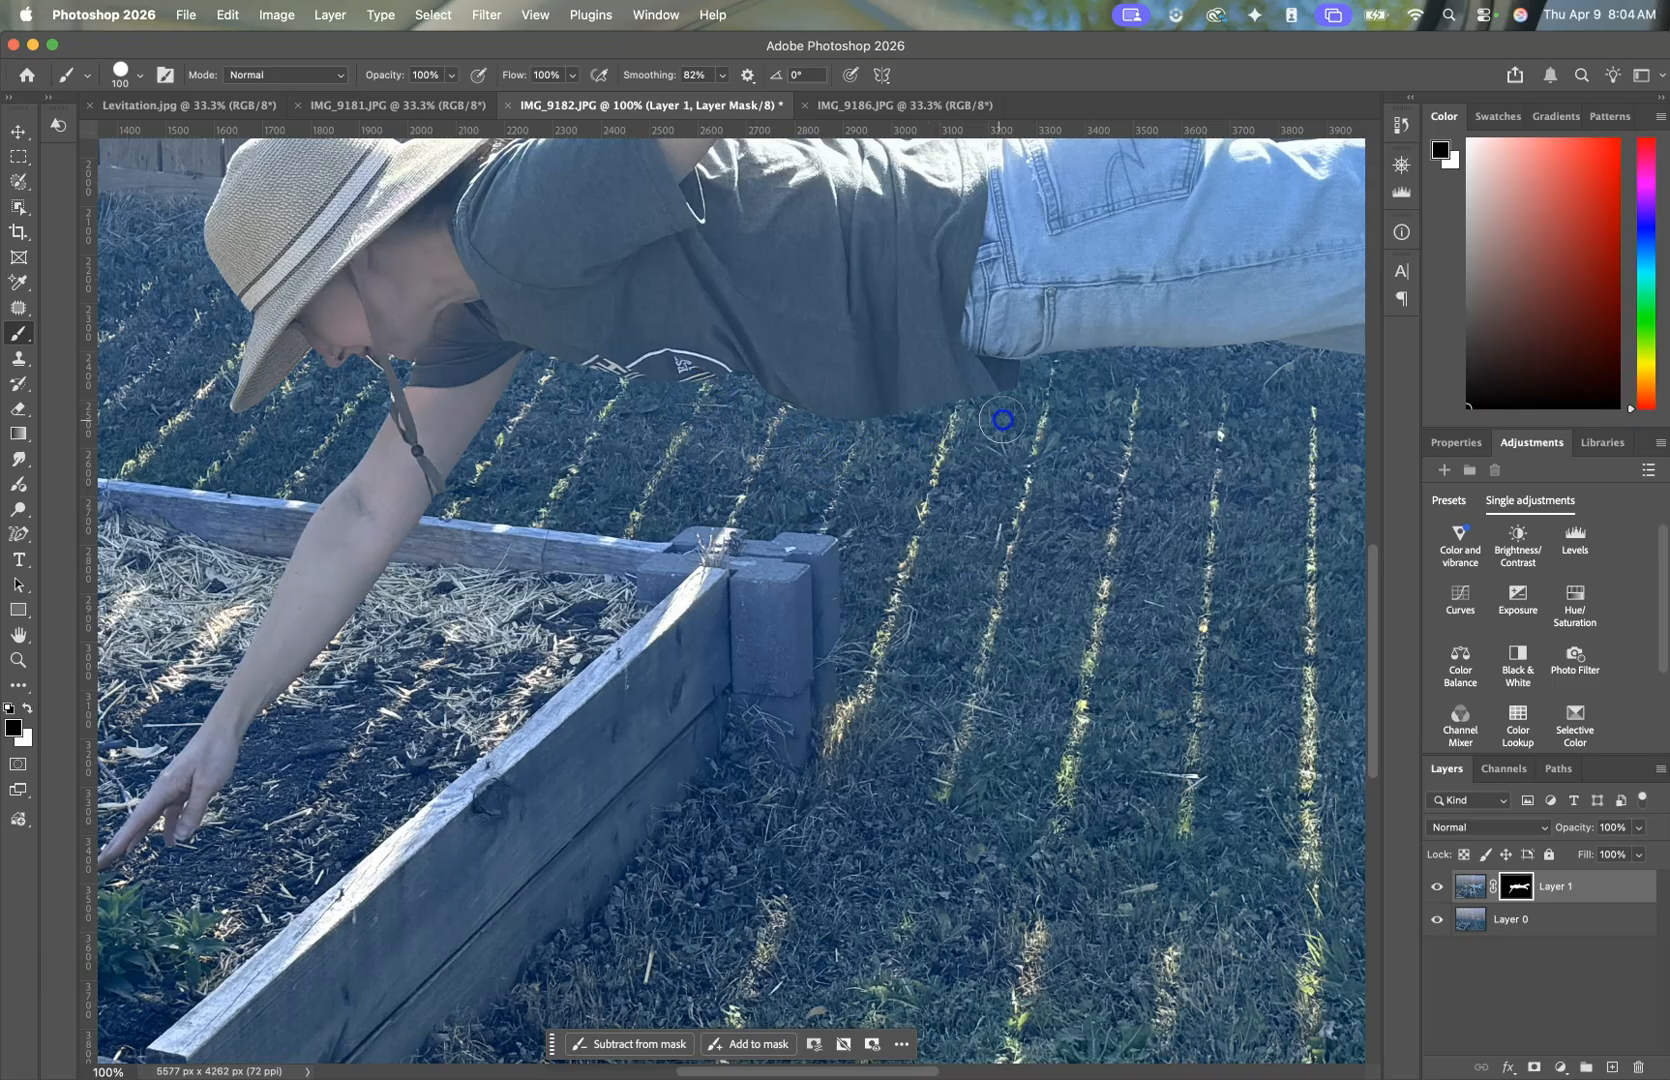
drag(751, 414, 753, 416)
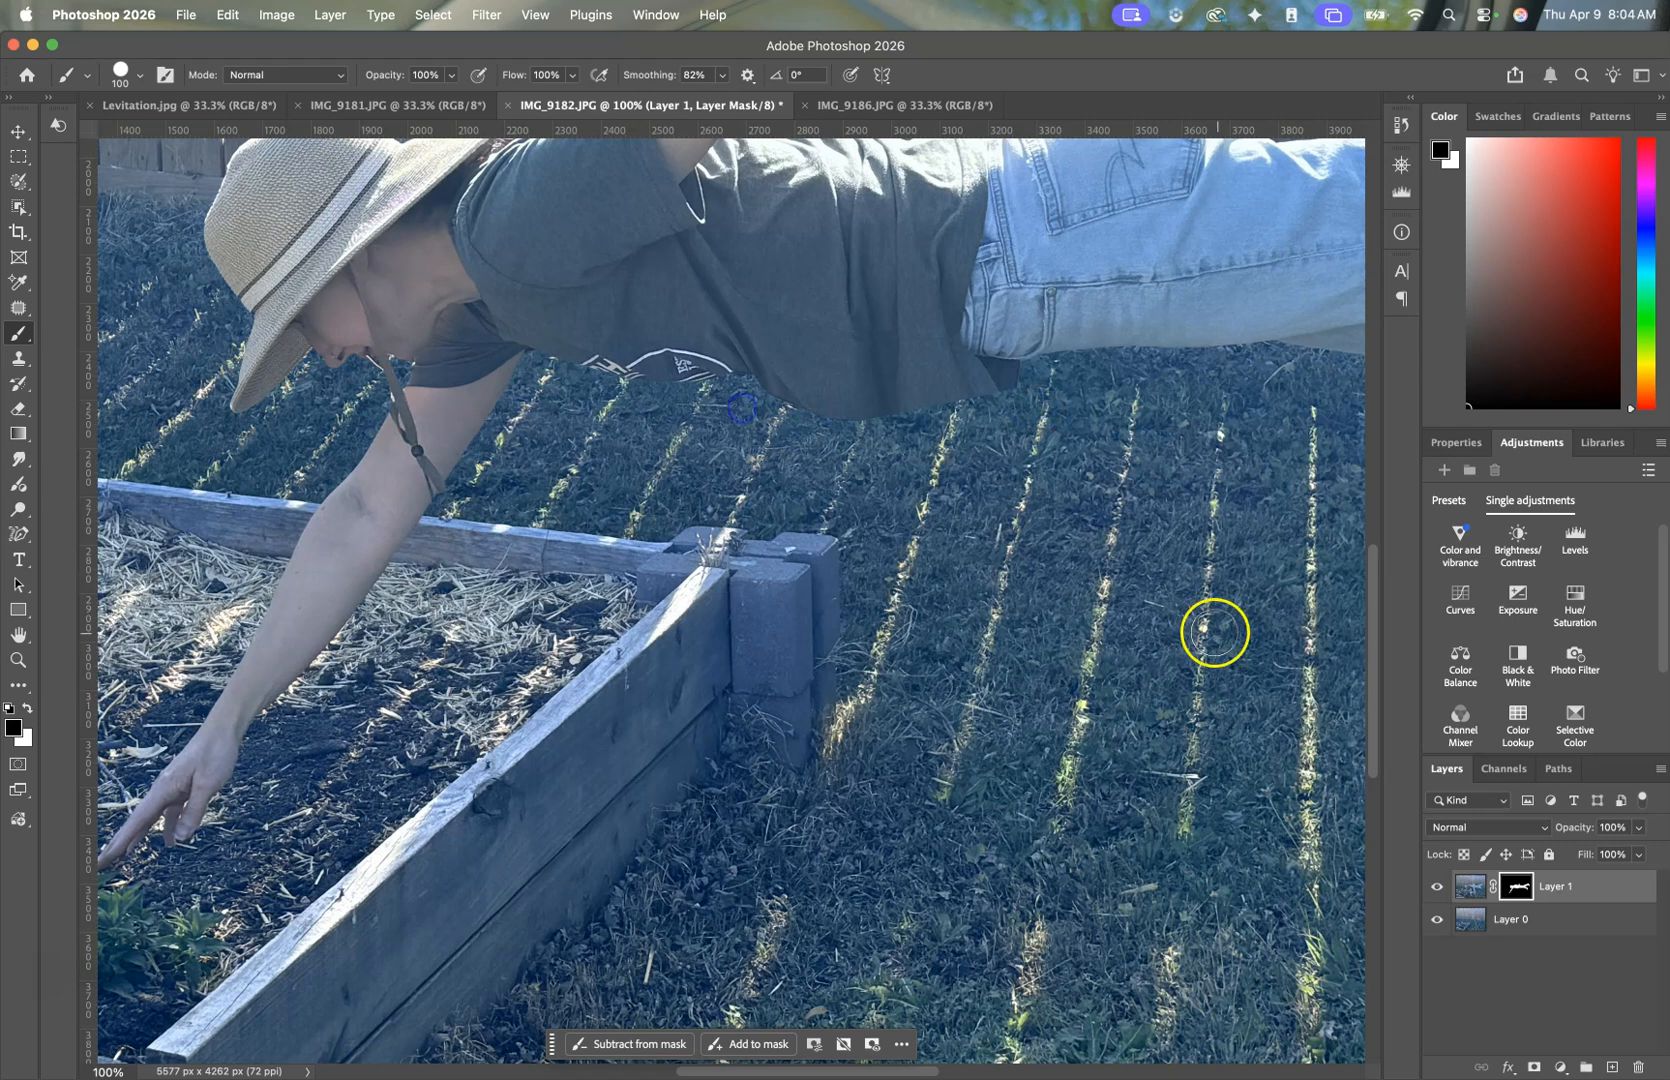
key(super+z)
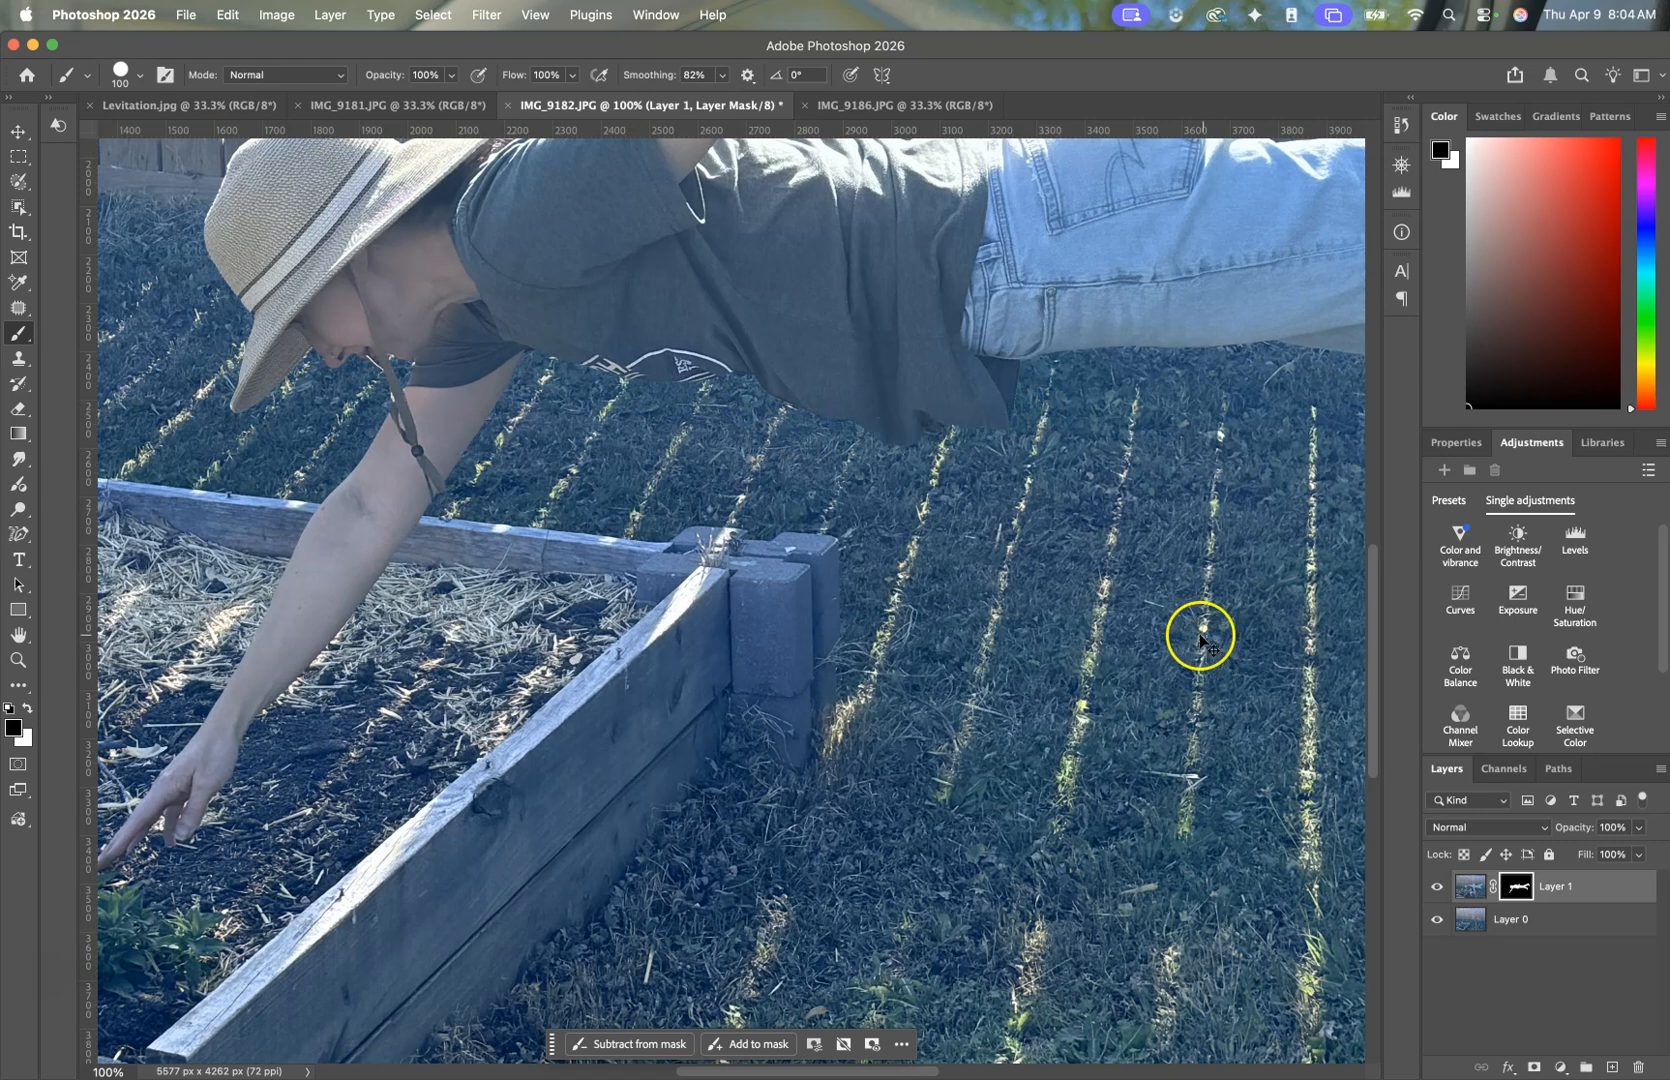
Step: Try painting white on Layer 1's mask over the grass below the shirt, and undo the painting
click(30, 707)
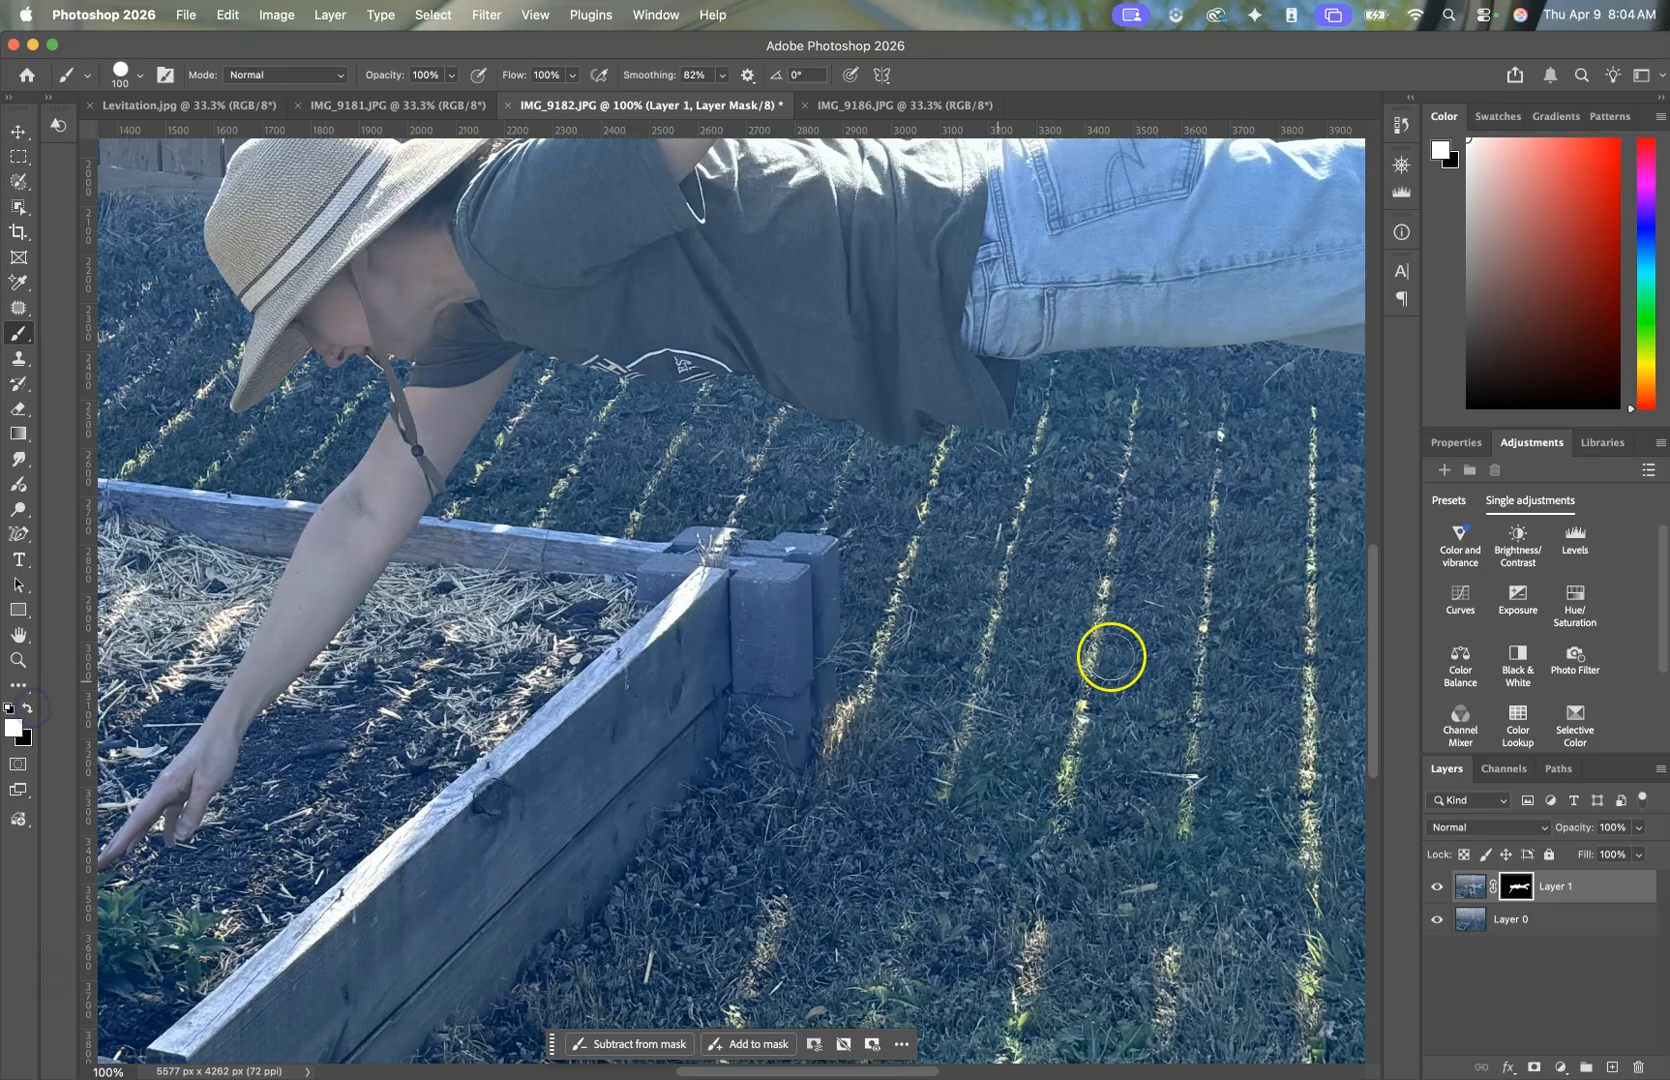
mouse_move(972, 604)
mouse_down()
mouse_move(1334, 673)
mouse_move(972, 595)
mouse_move(992, 568)
mouse_move(1024, 619)
mouse_move(1048, 606)
mouse_move(1006, 541)
mouse_move(956, 712)
mouse_move(925, 744)
mouse_move(949, 532)
mouse_move(896, 517)
mouse_move(1024, 630)
mouse_up()
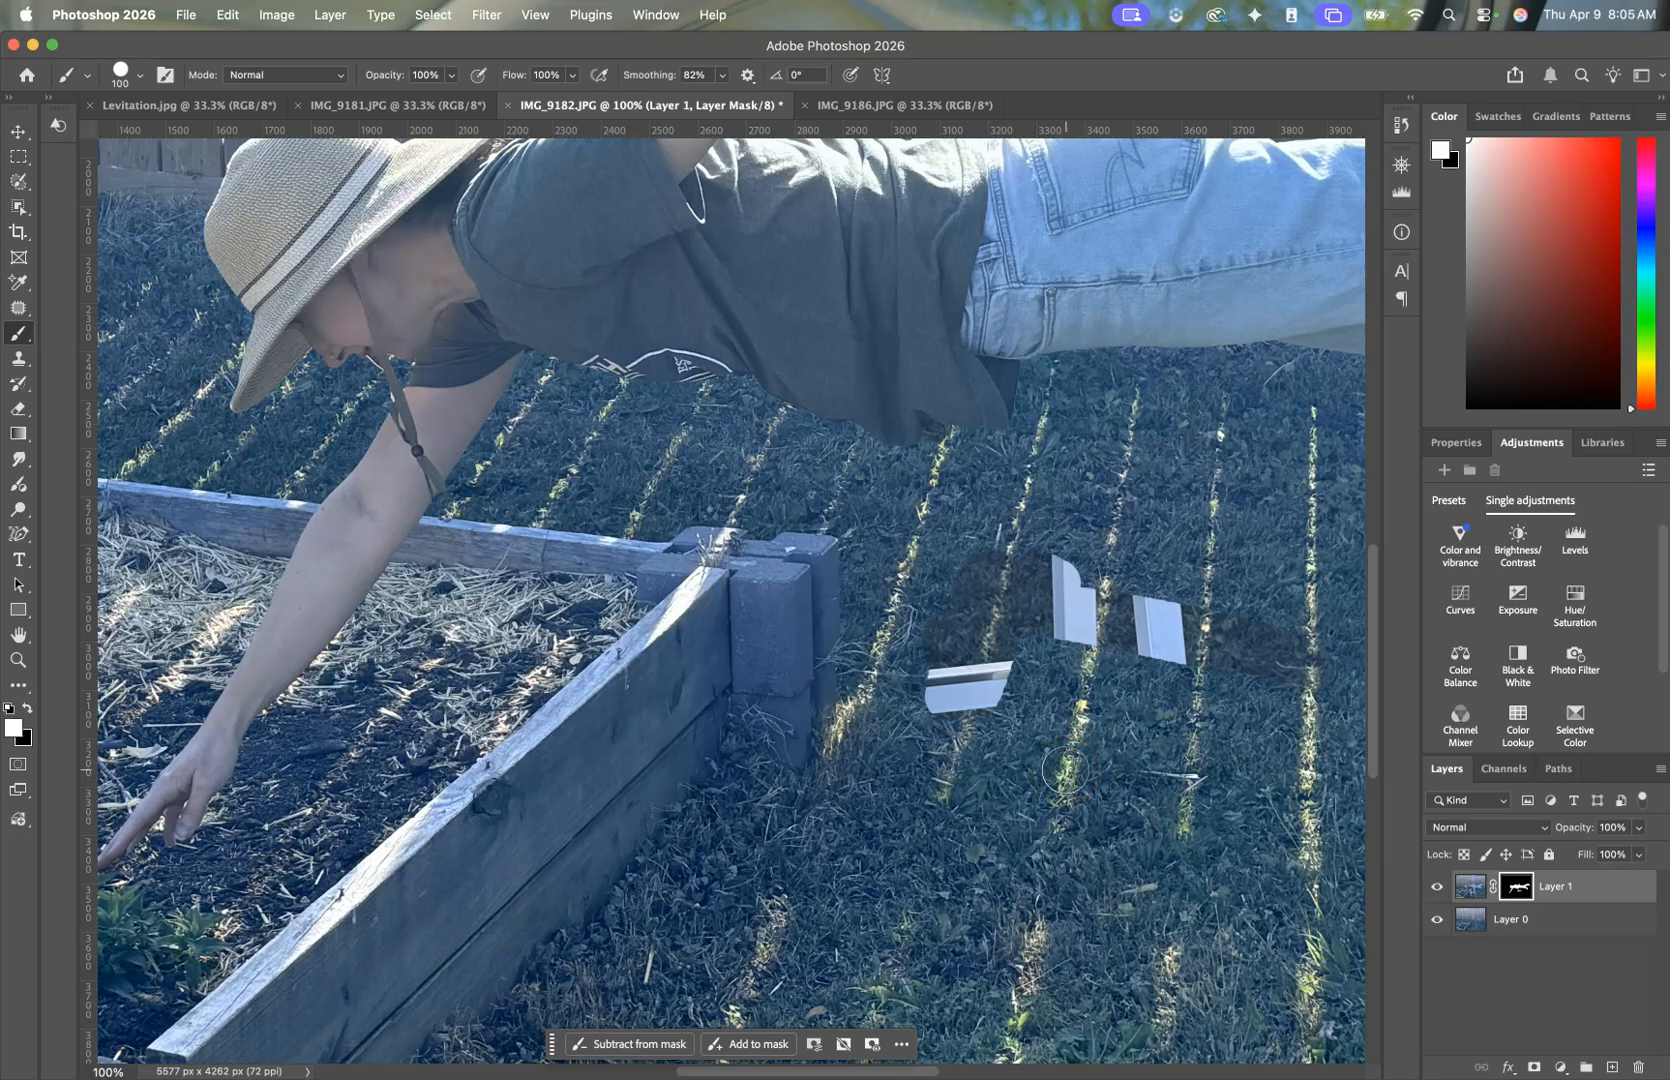
key(super+z)
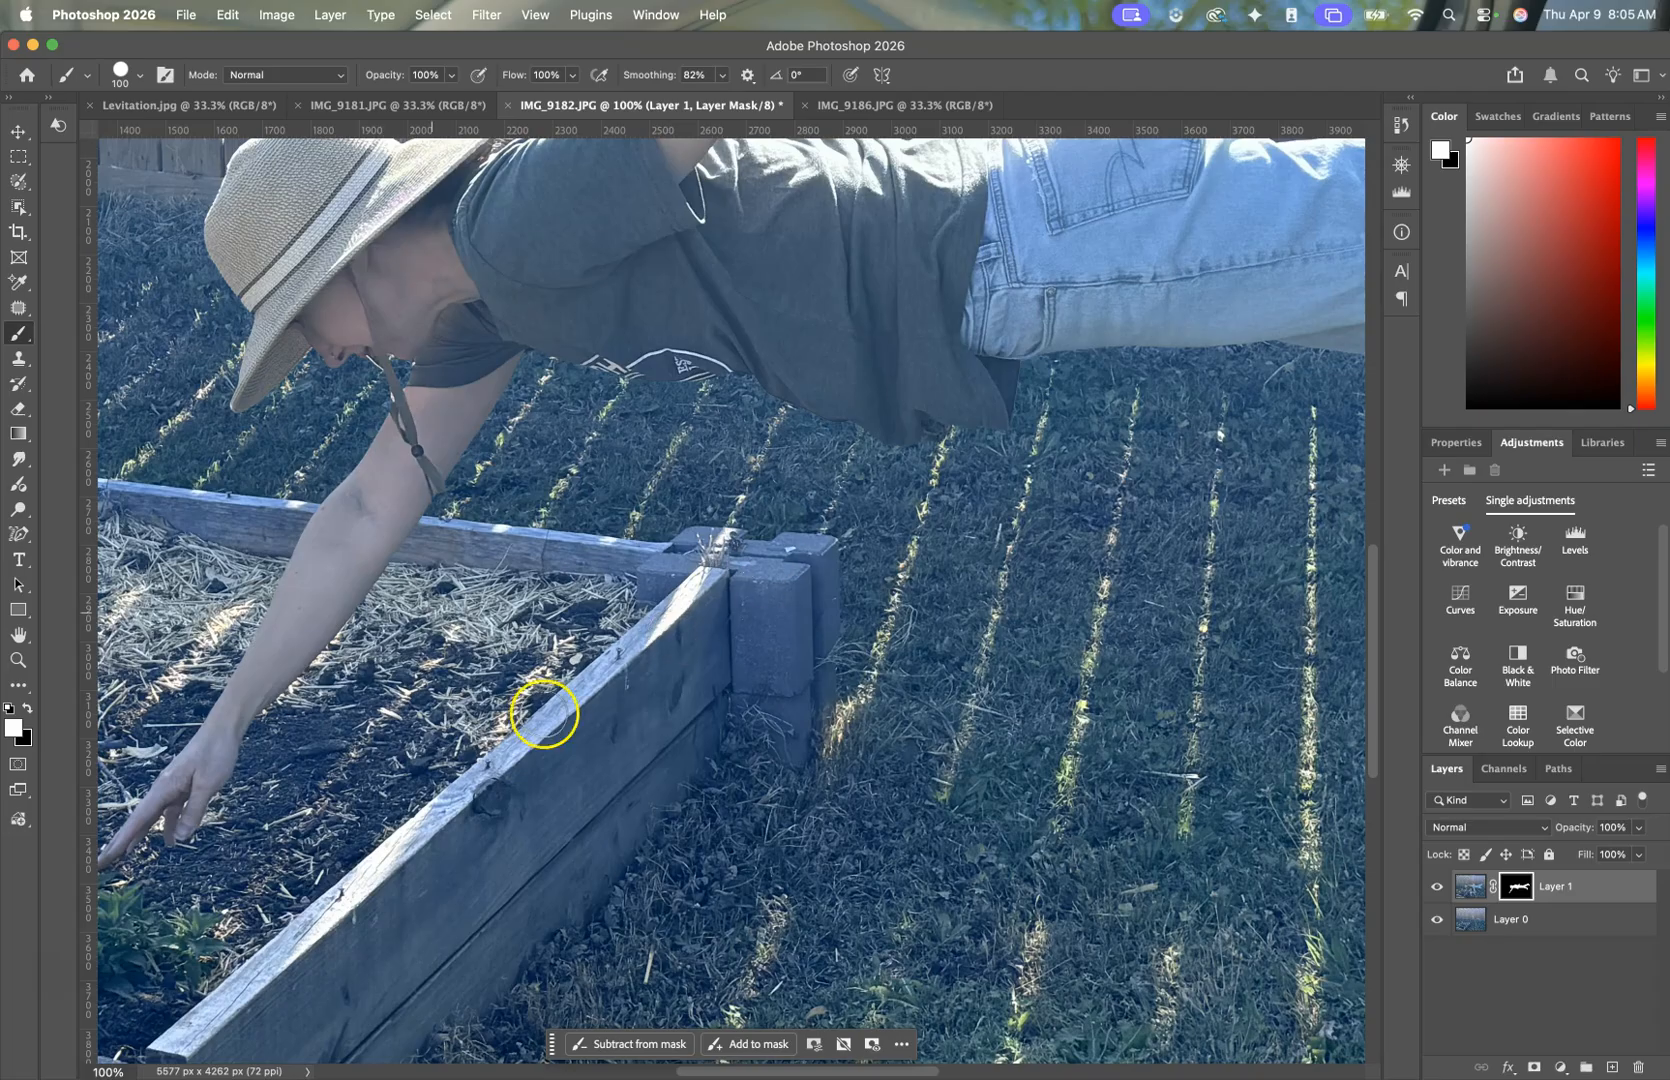
Step: Crop the image to 5403 x 4129 px at its original ratio, trimming the transparent strip along the upper edge
key(super+minus)
key(super+minus)
key(super+minus)
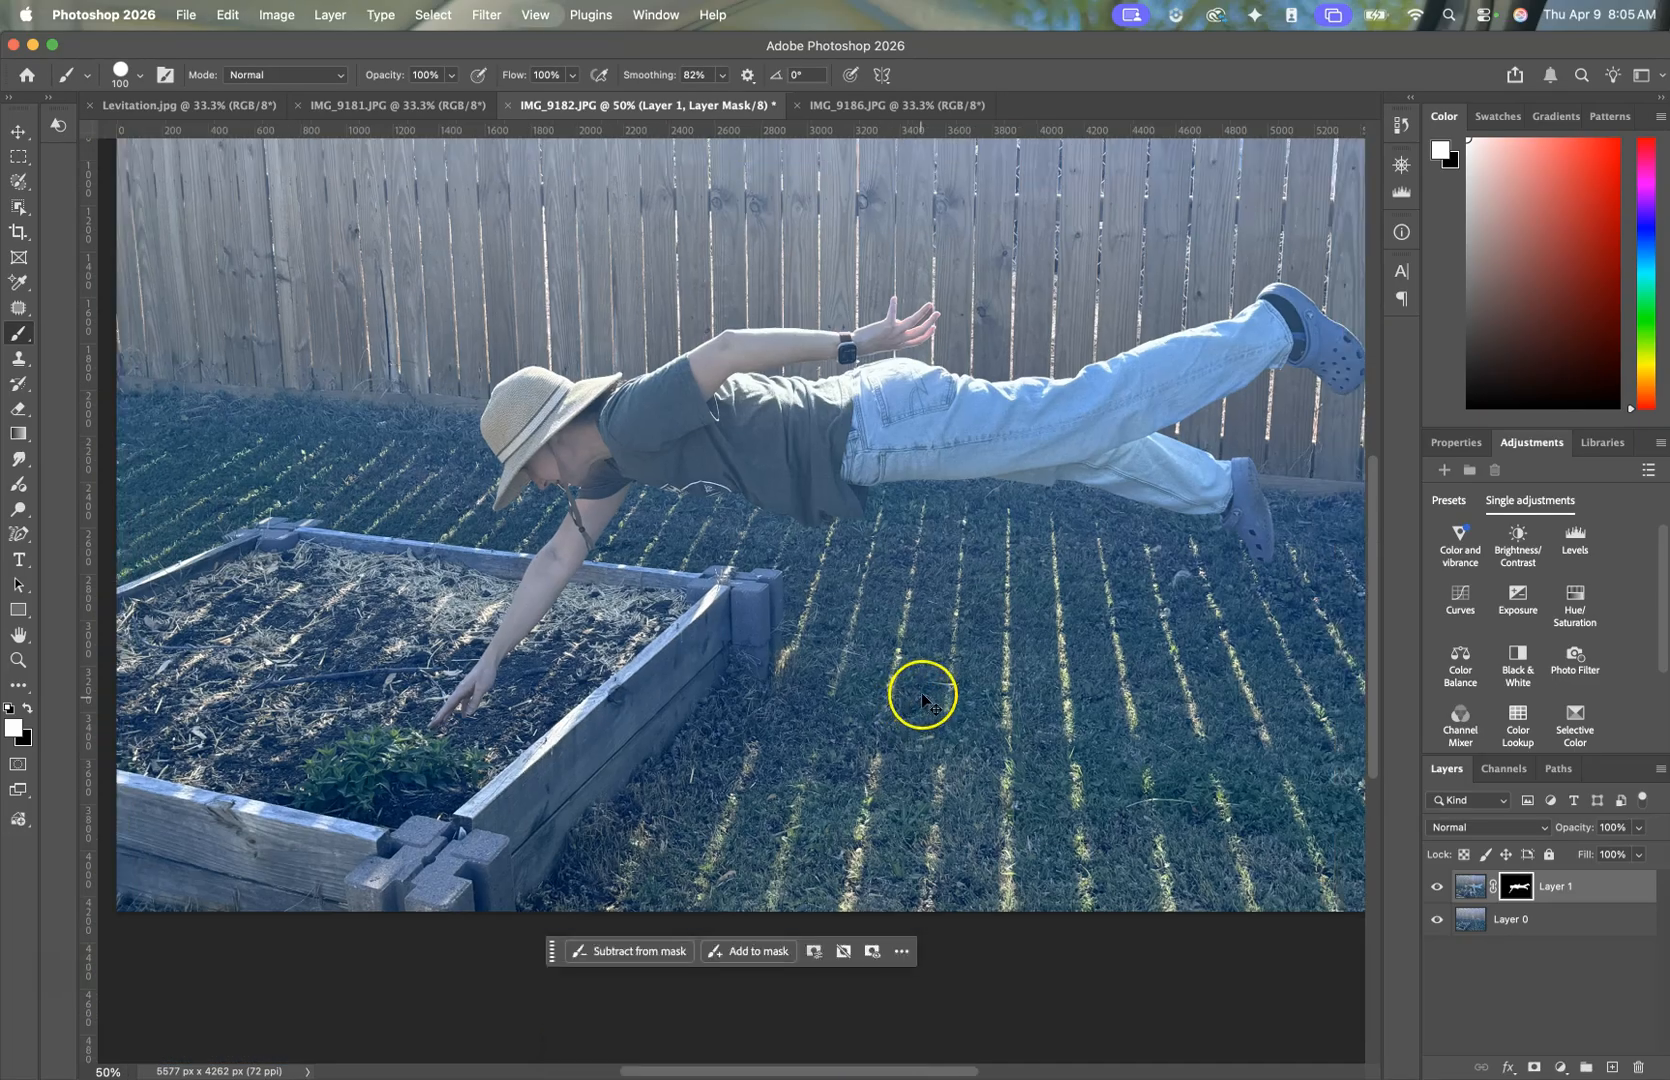
click(18, 232)
mouse_move(283, 264)
mouse_down()
mouse_move(298, 268)
mouse_move(285, 285)
mouse_up()
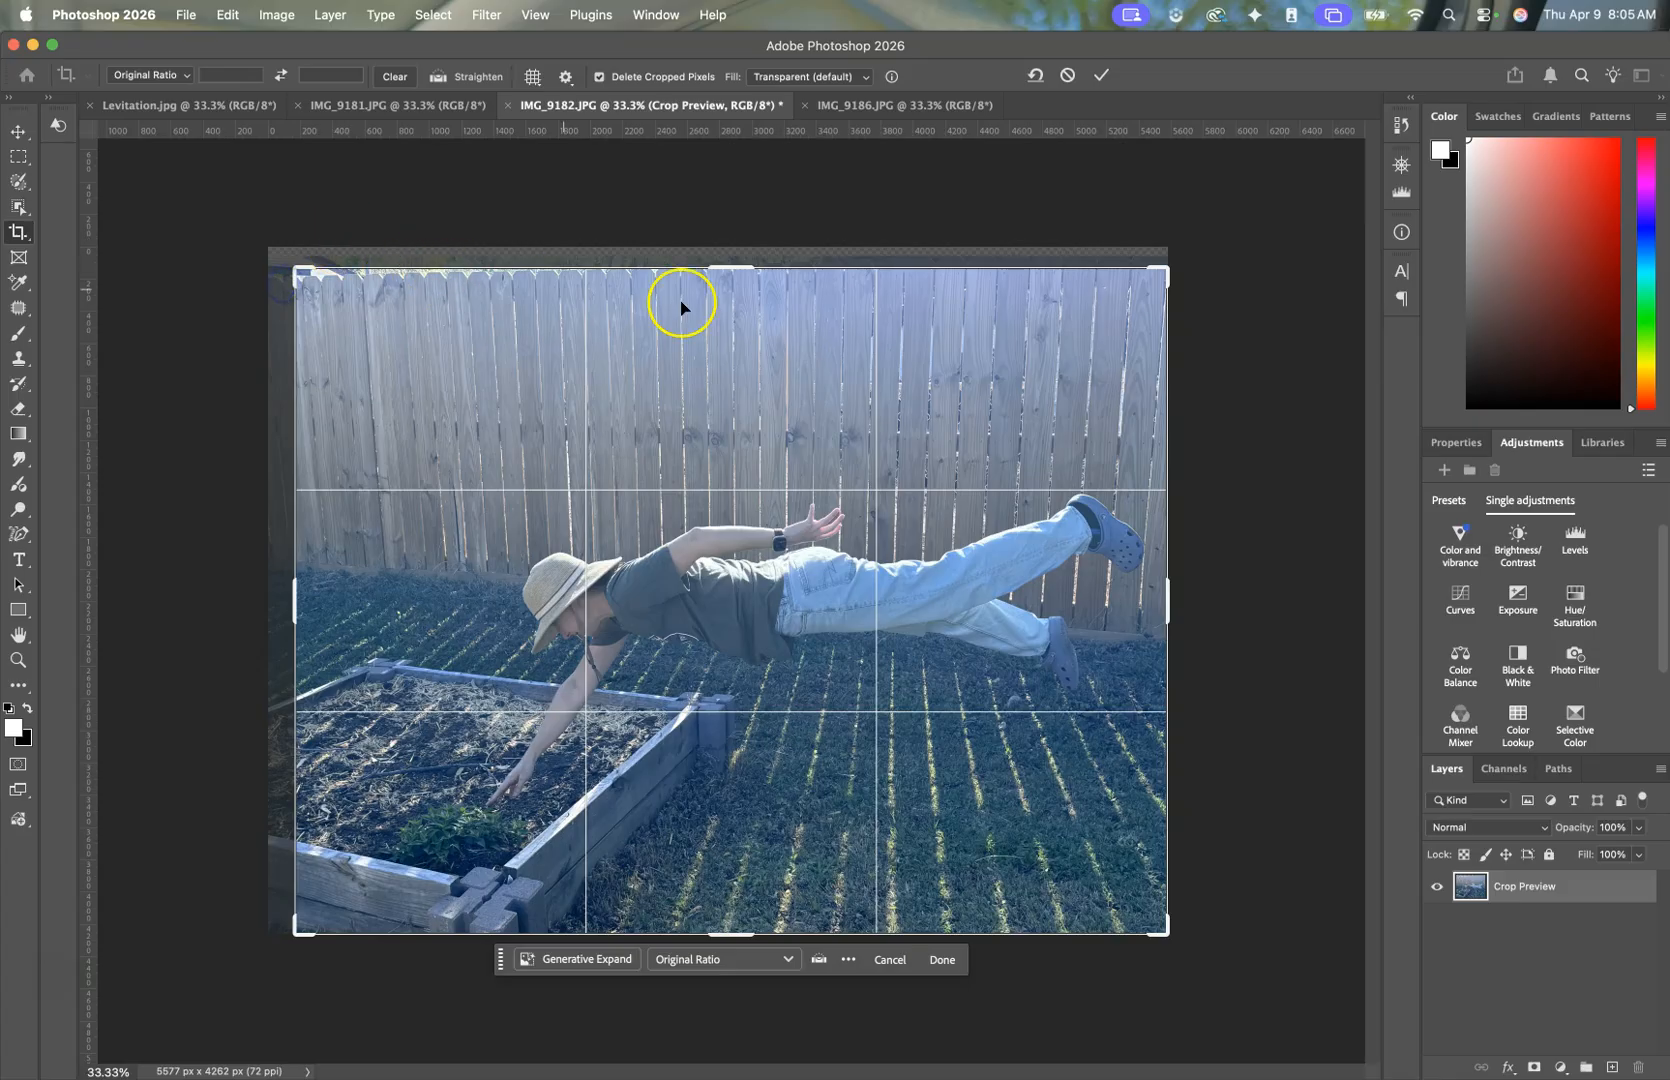
key(Return)
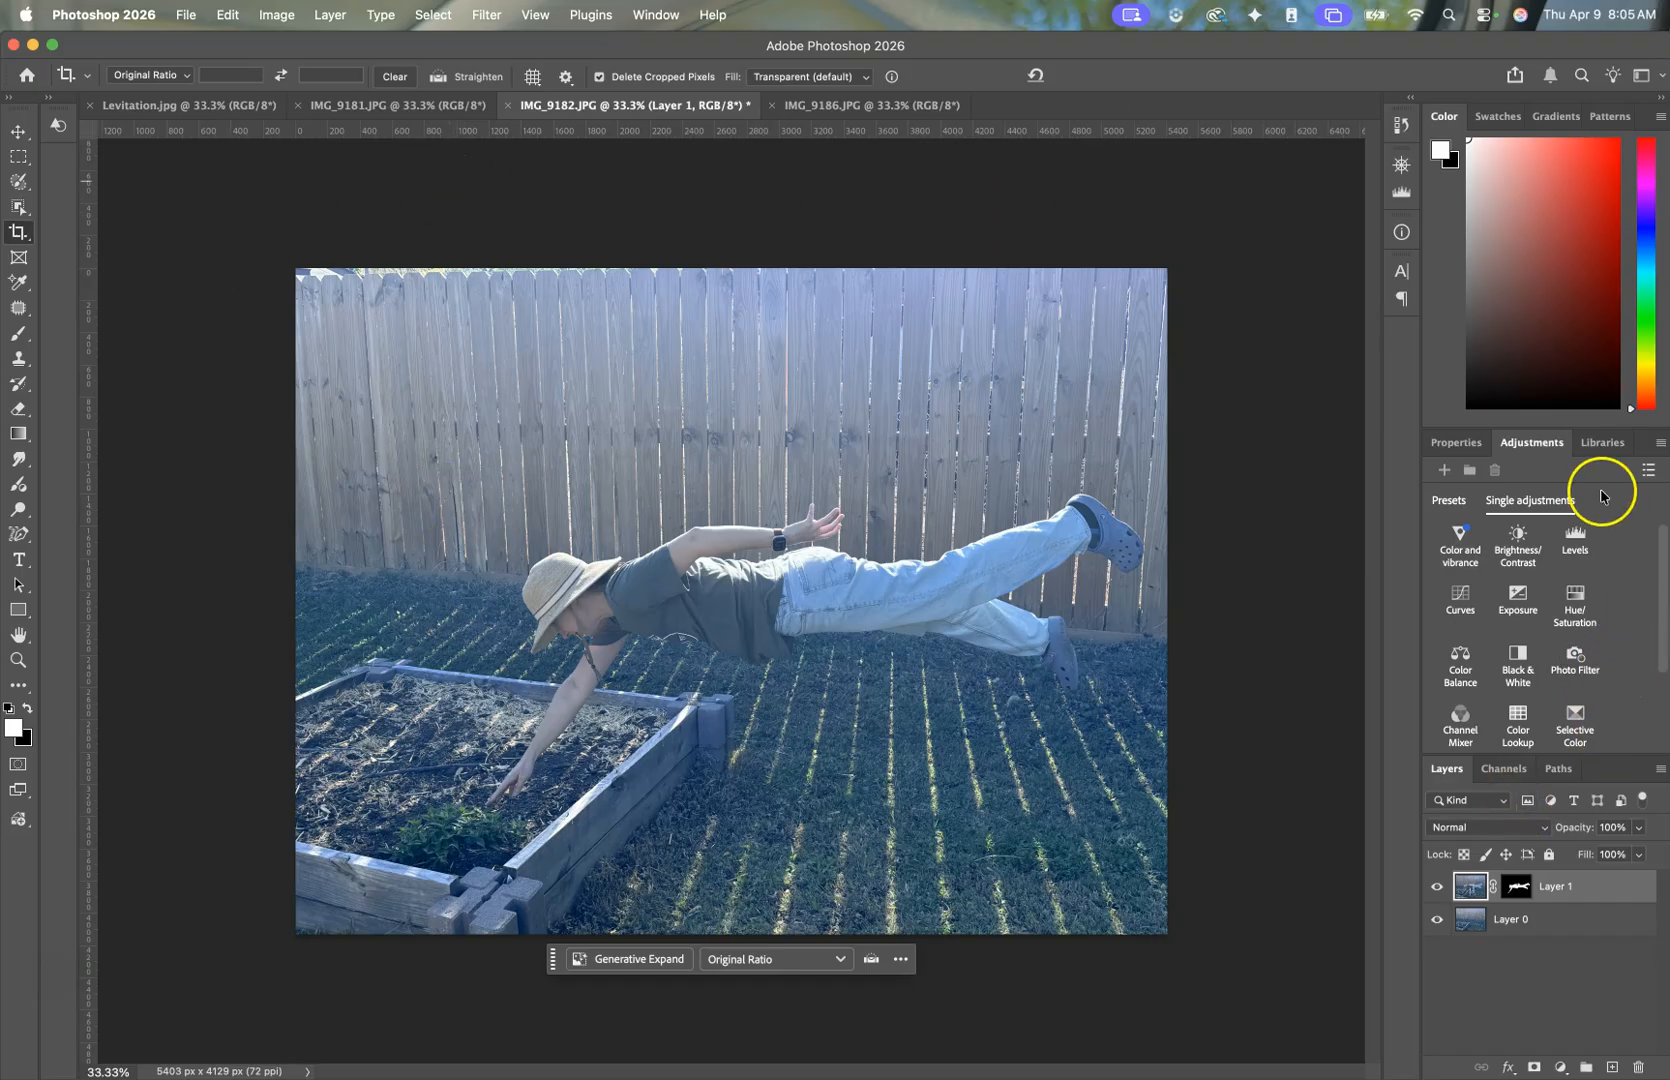
Step: Add a Color and vibrance adjustment layer above Layer 1
click(1468, 443)
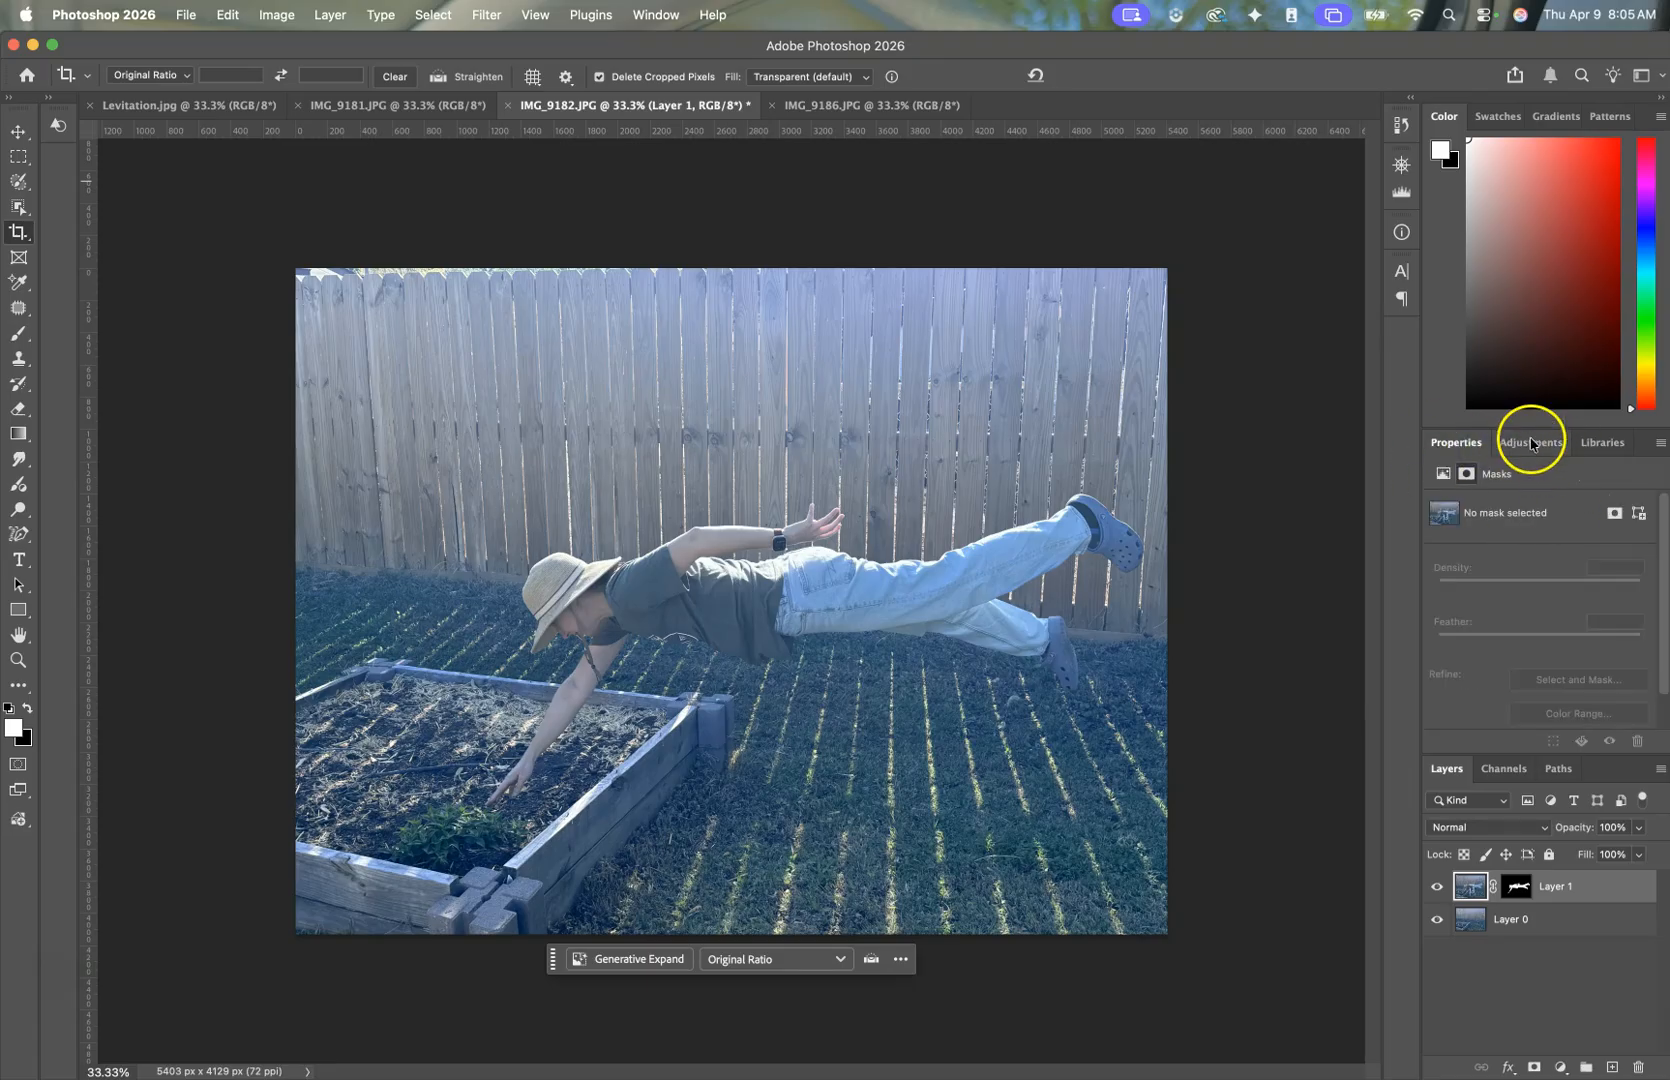
click(1529, 442)
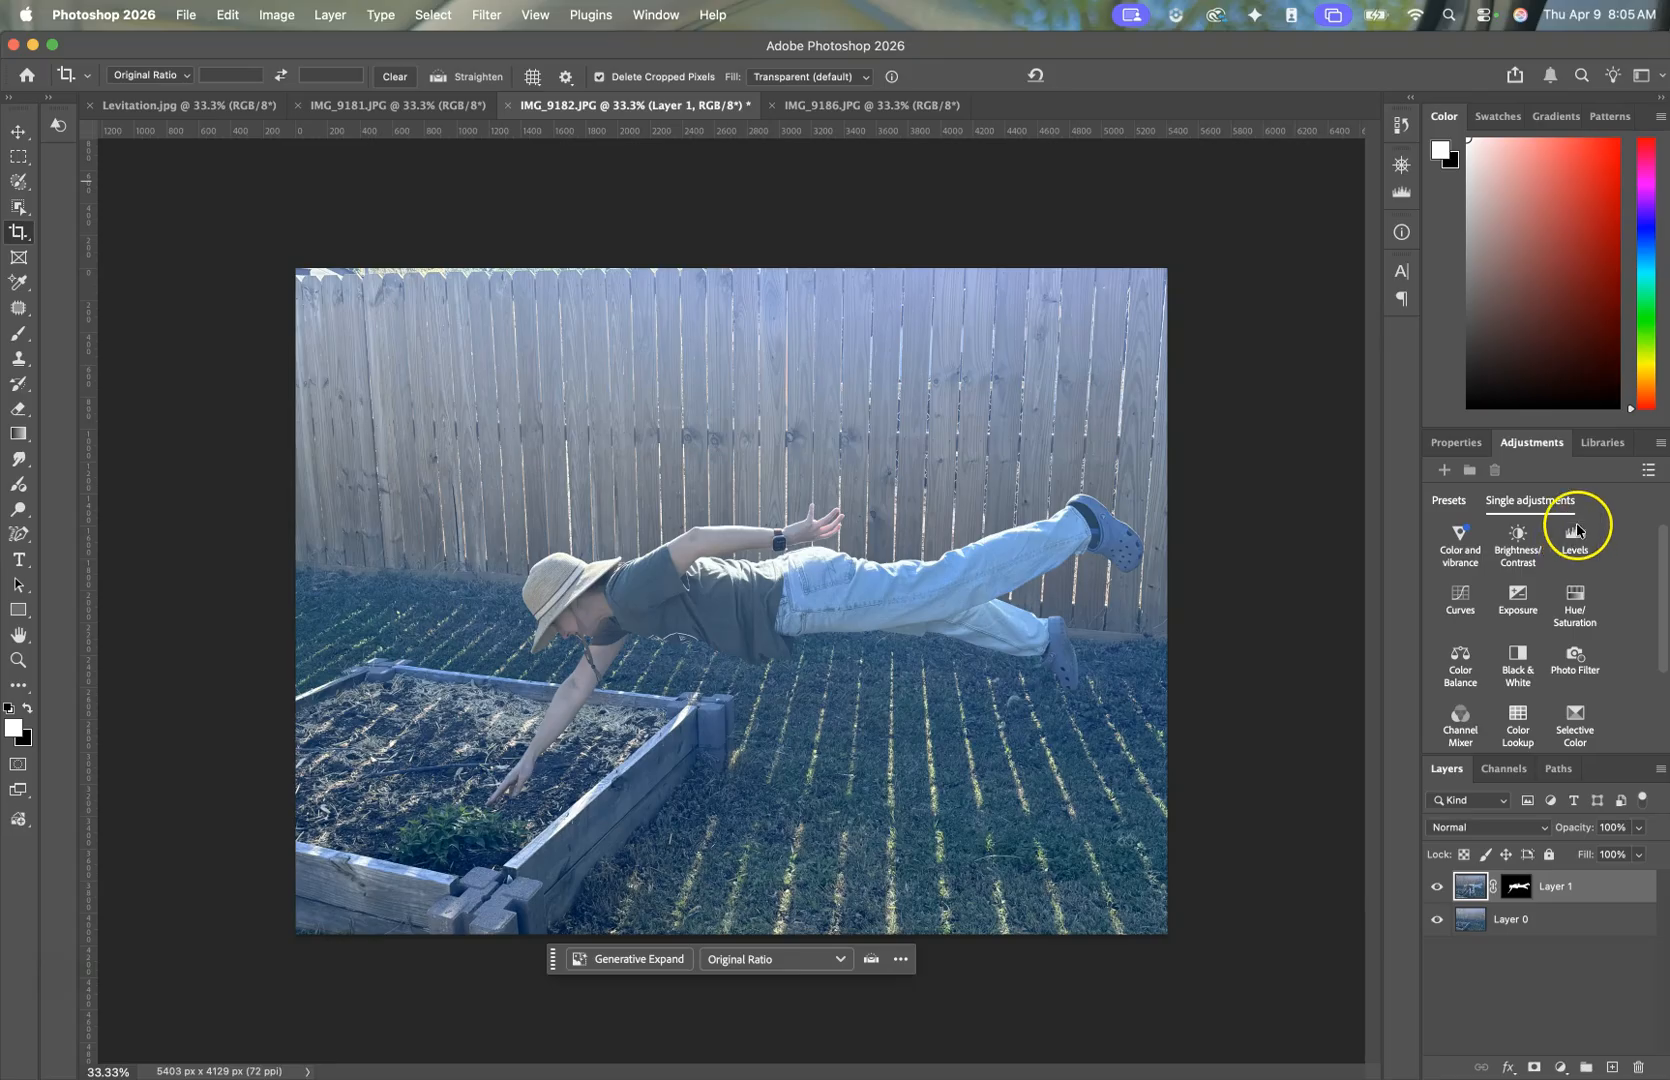
click(1463, 545)
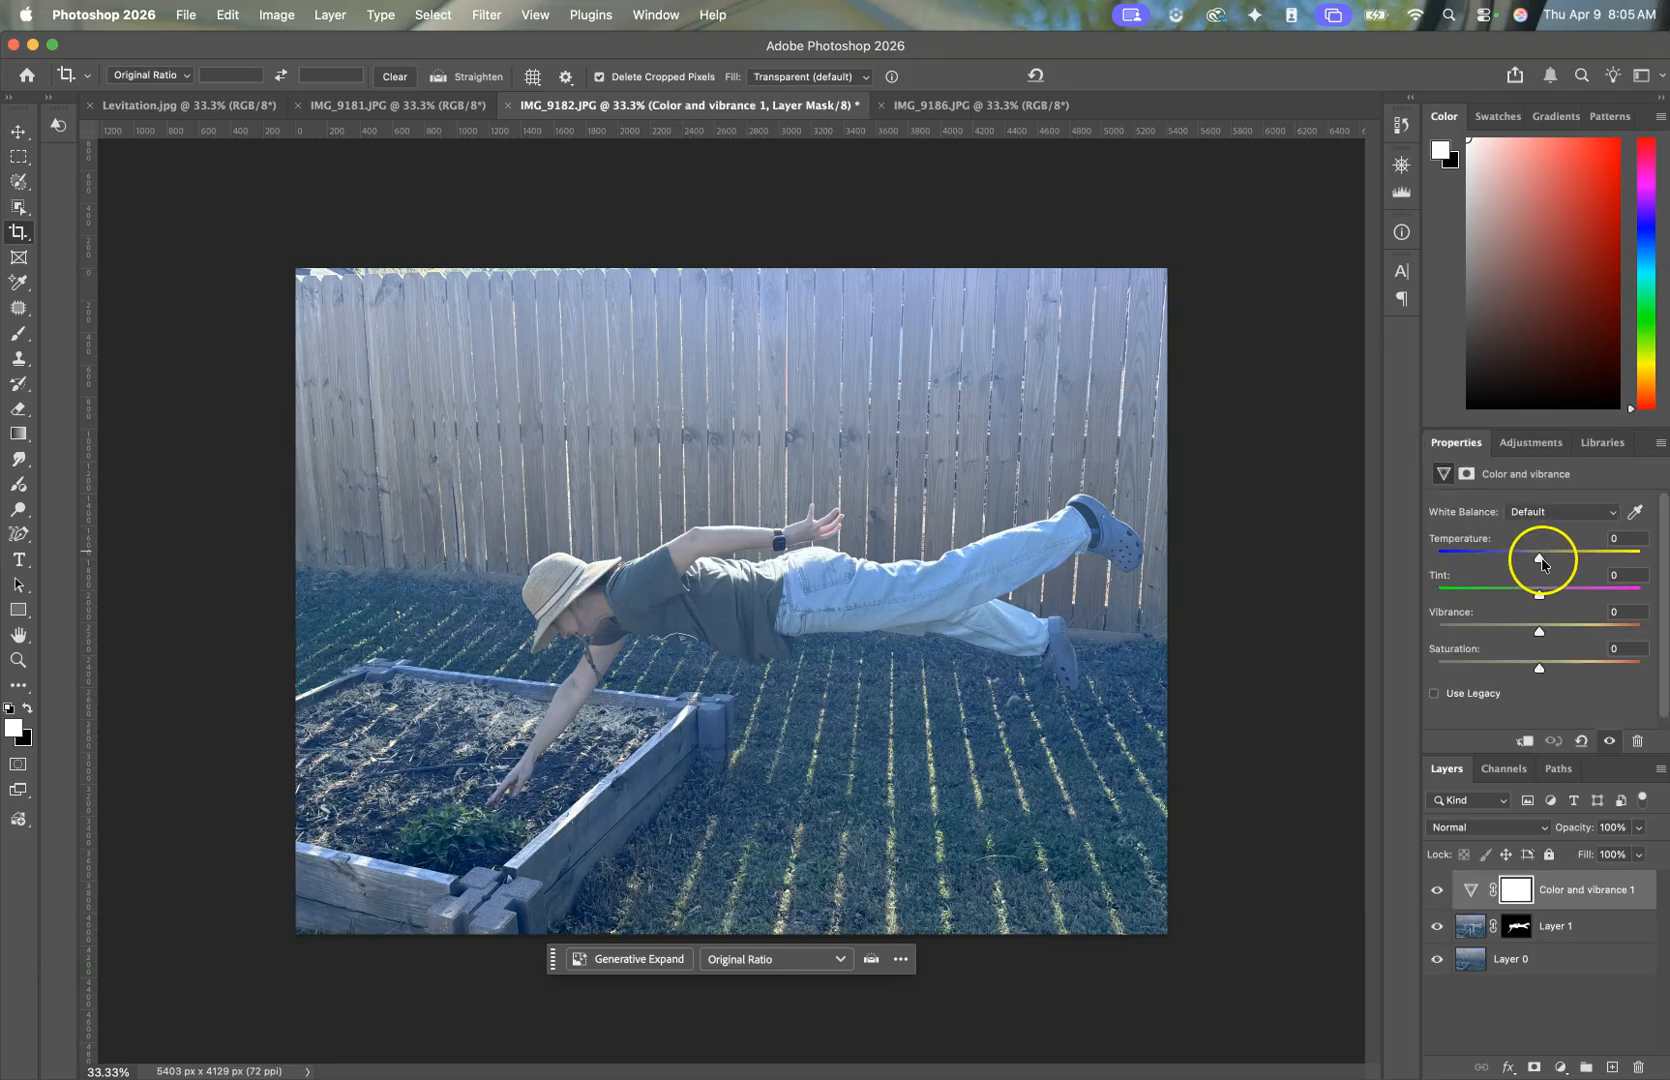
Step: Set the Color and vibrance adjustment to about Temperature +18, Tint +29 and Saturation +4, and compare the image with the adjustment hidden and shown
drag(1525, 563, 1541, 599)
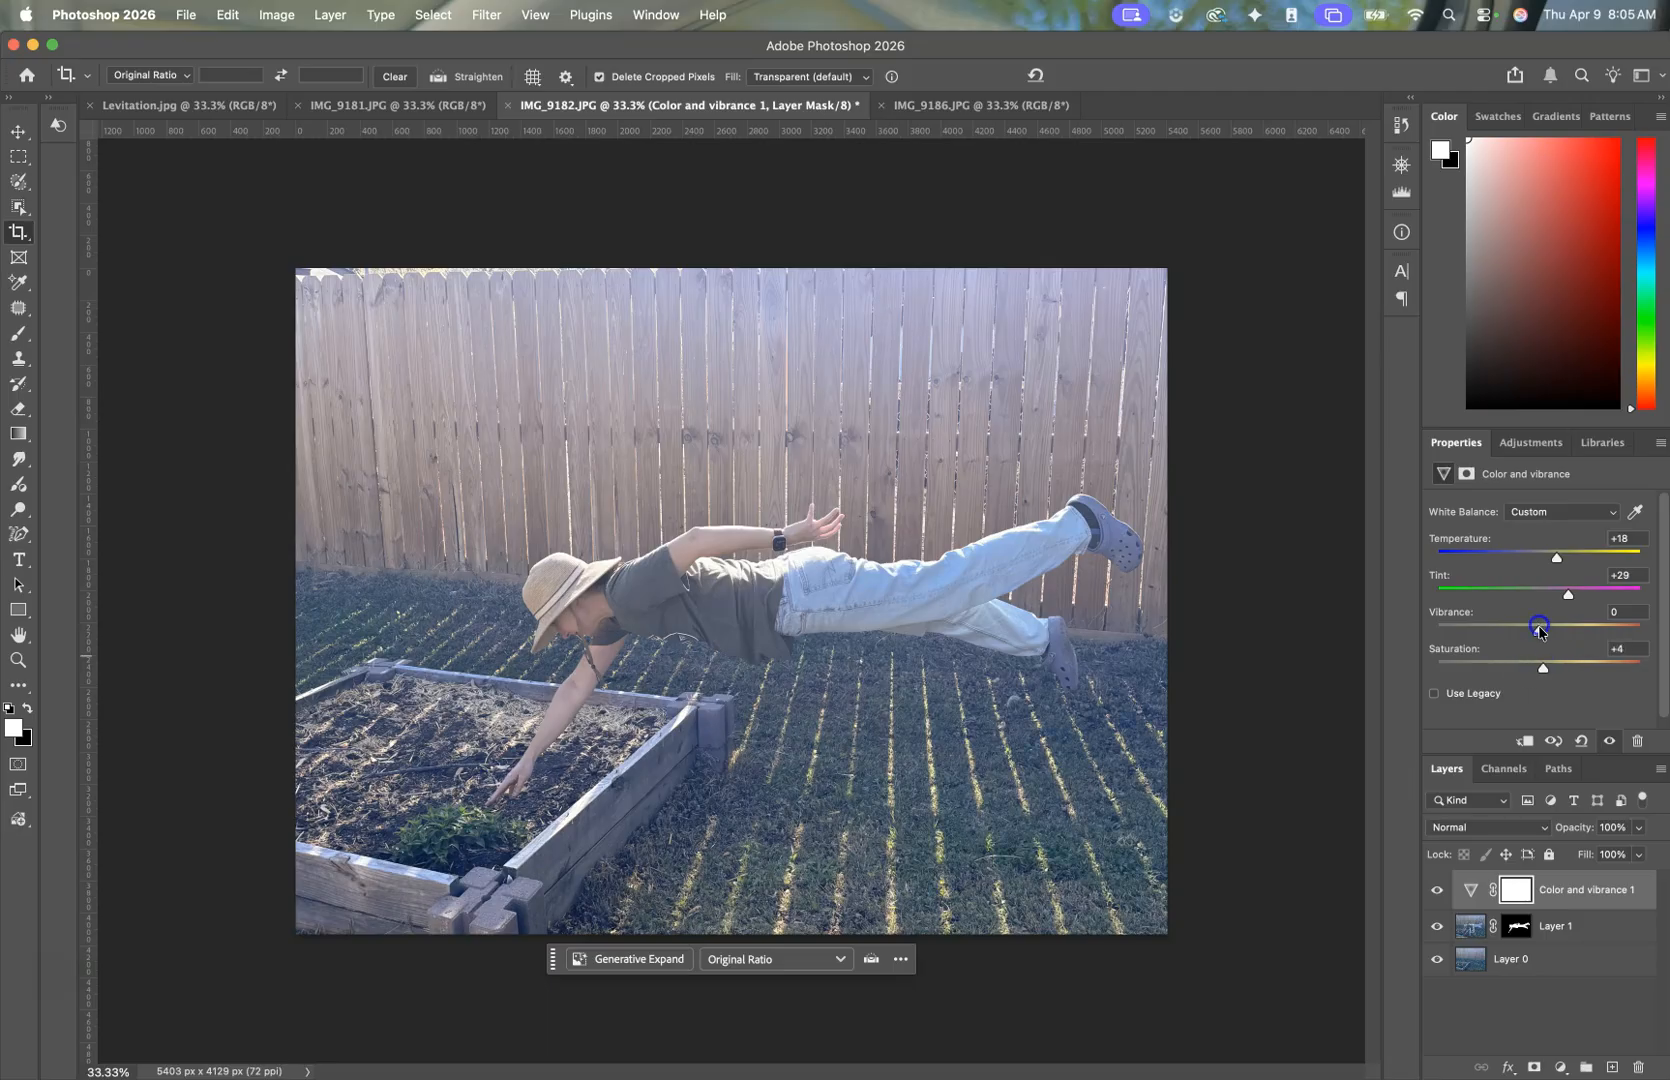
drag(1566, 594, 1572, 596)
drag(1572, 595, 1545, 561)
click(1533, 444)
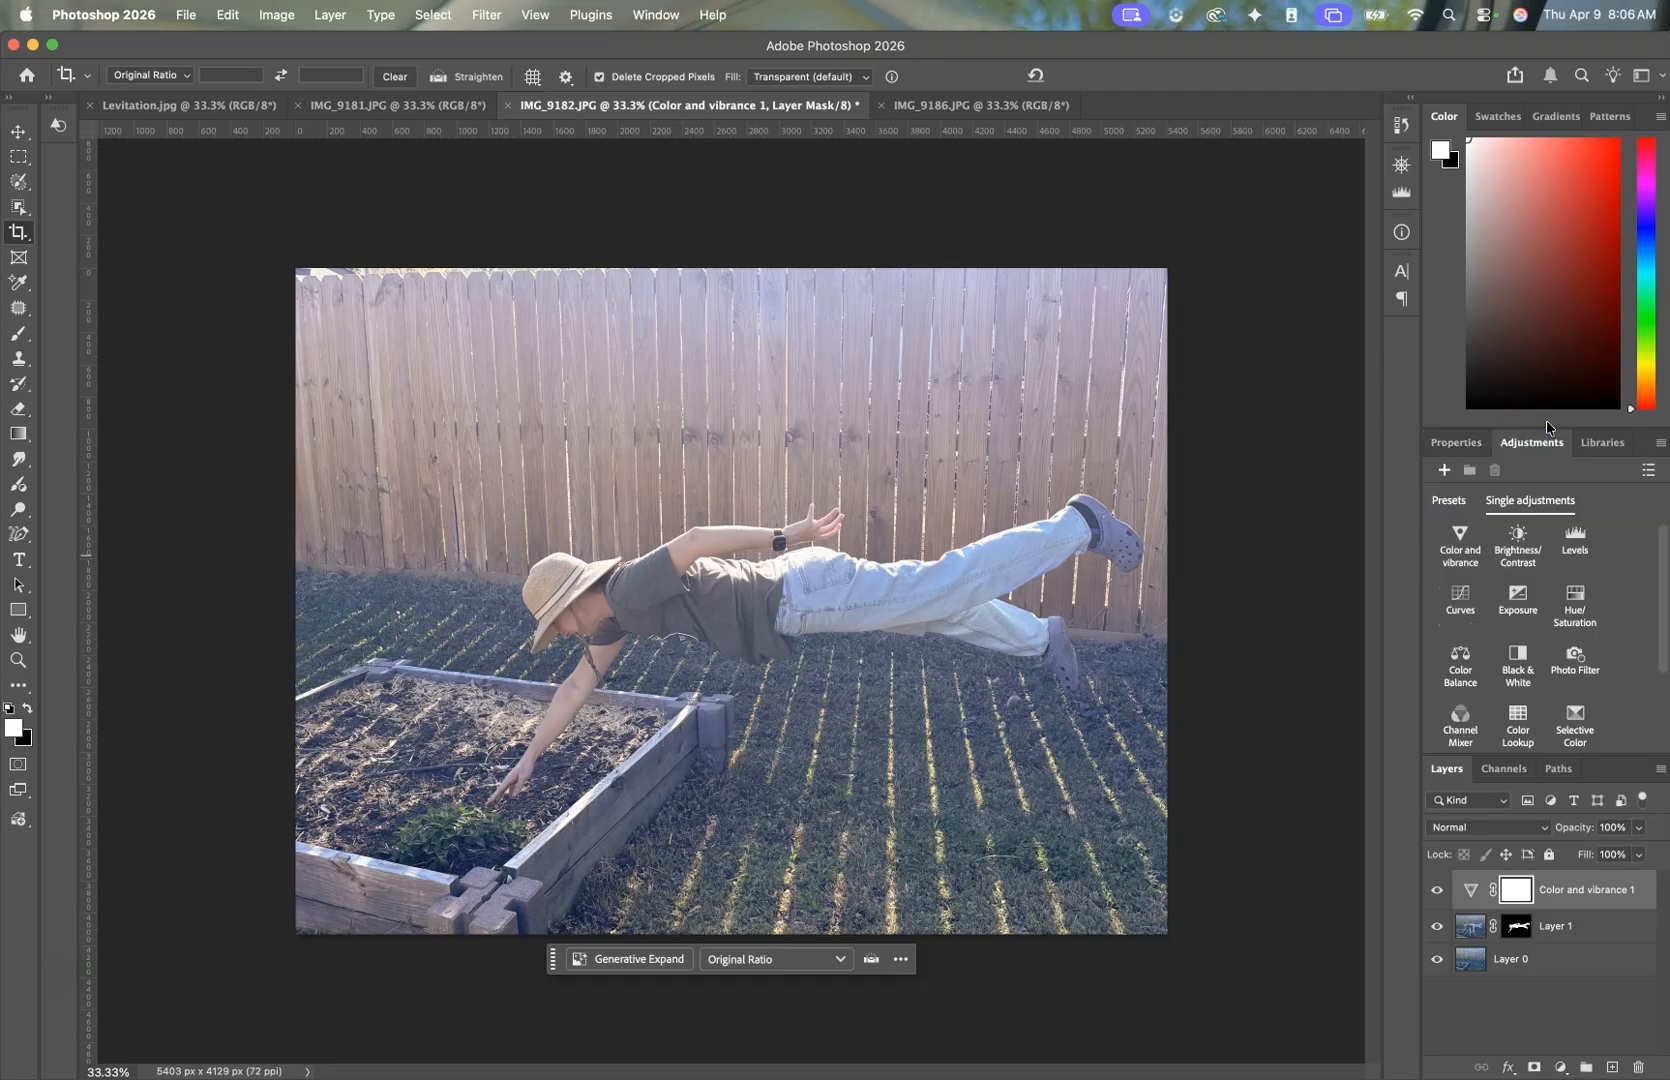
click(1438, 891)
click(1438, 891)
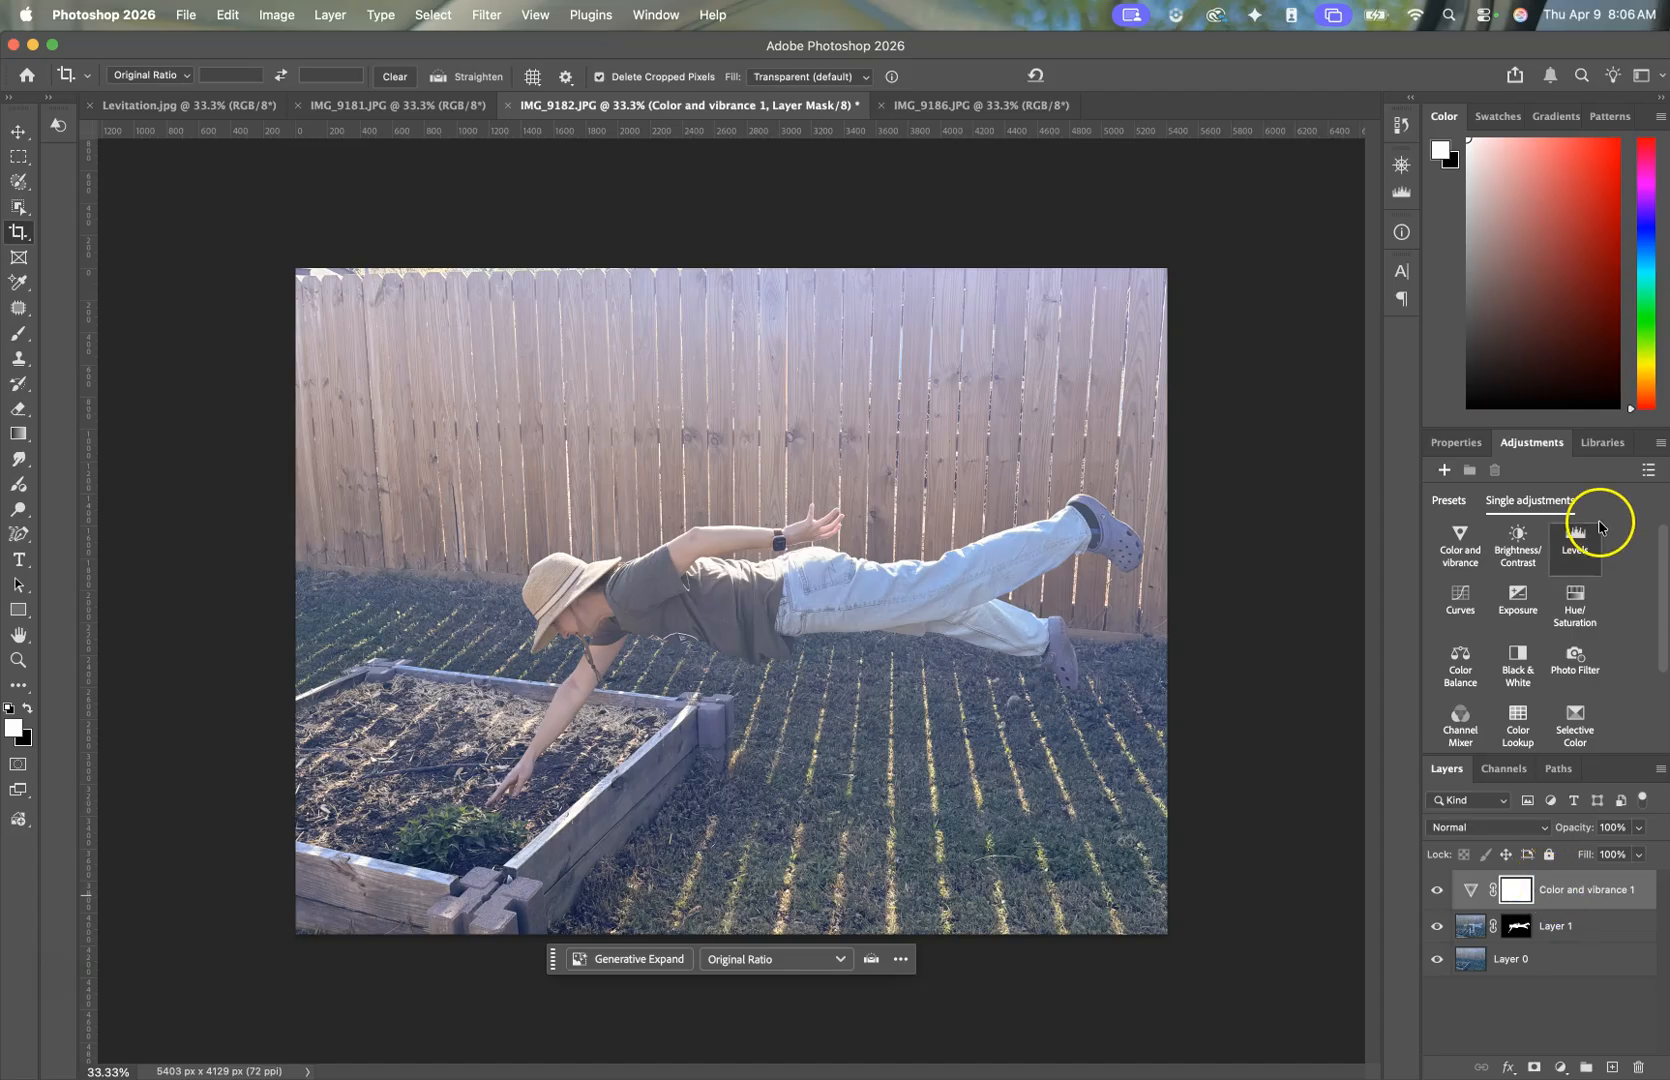
Step: Add a Levels adjustment layer with RGB input levels 23, 0.88 and 250, and flatten the image
click(1576, 545)
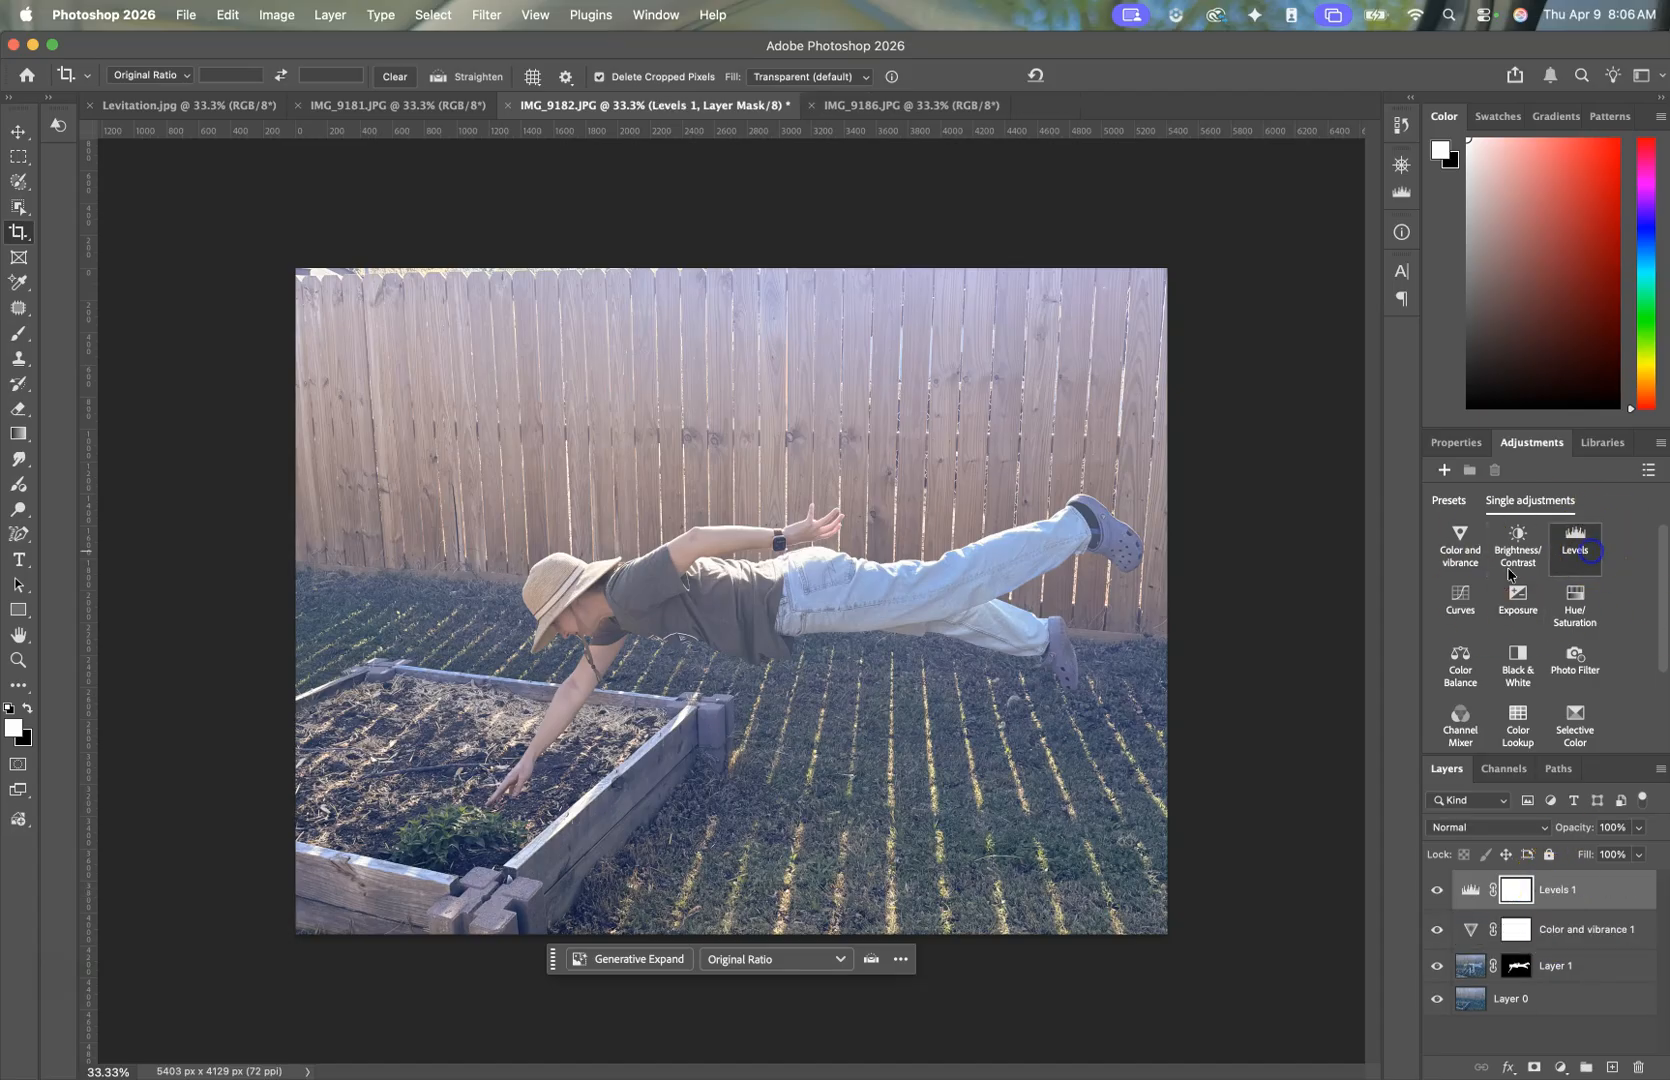
drag(1467, 648, 1567, 648)
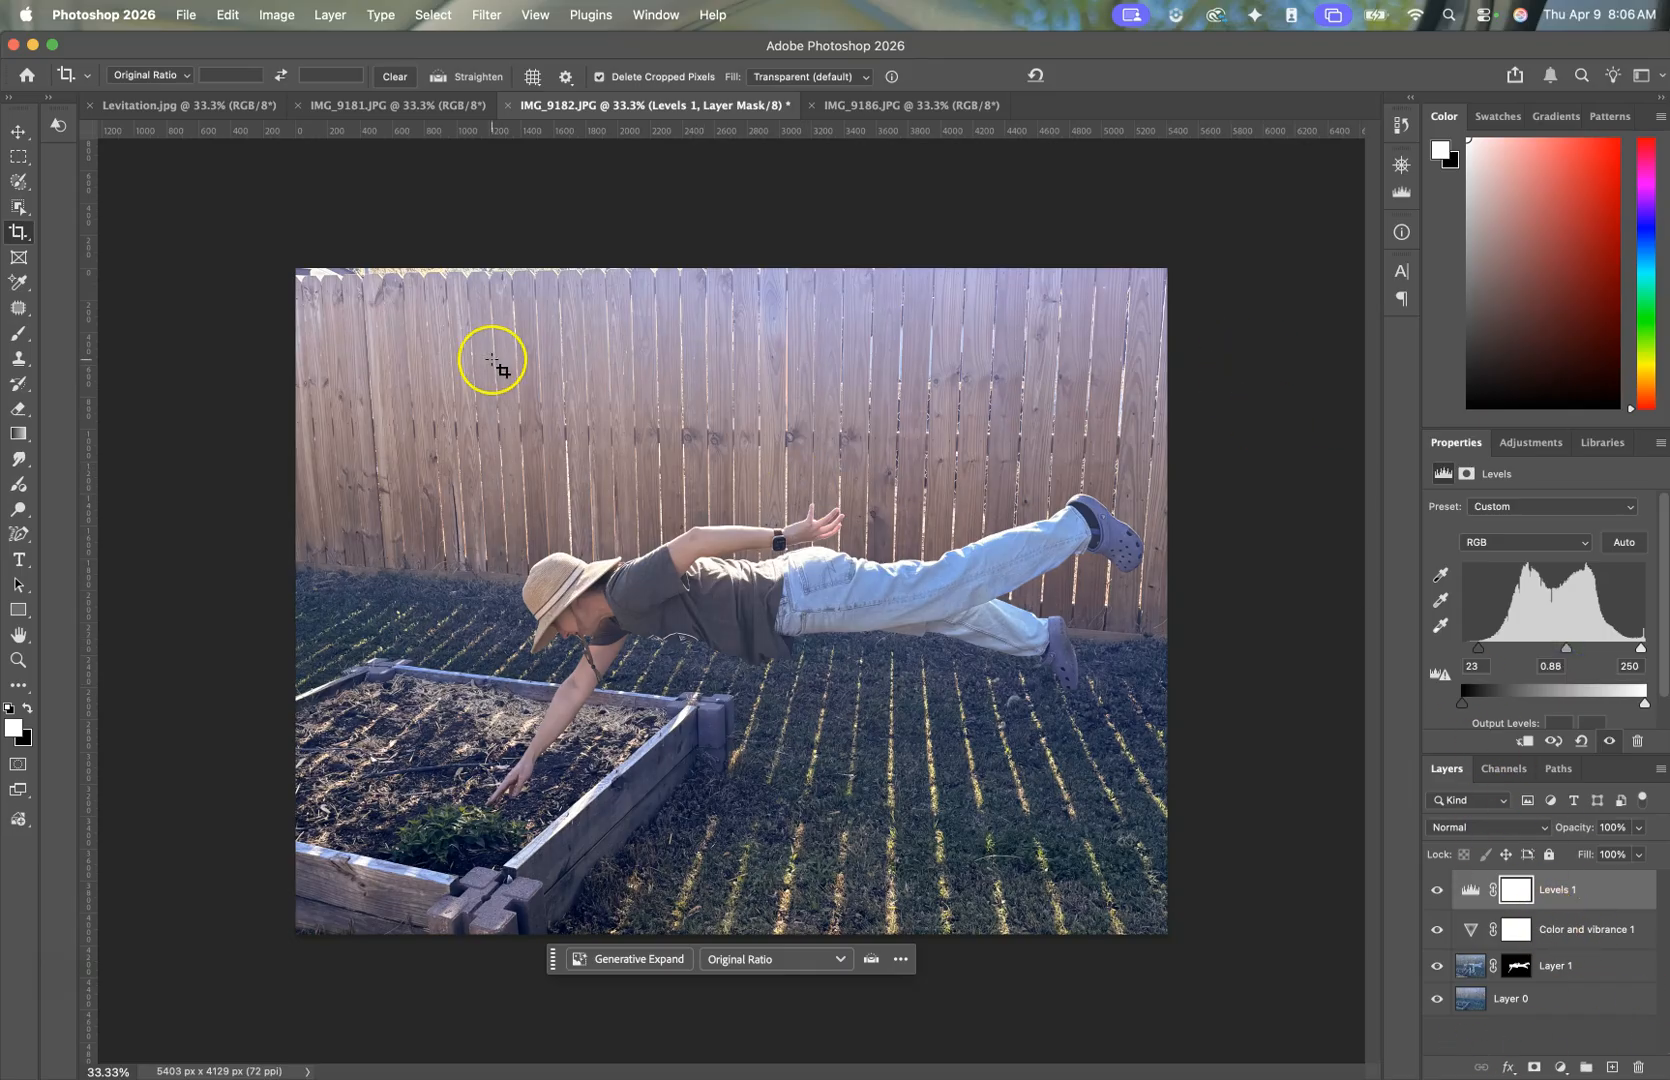
right_click(1604, 896)
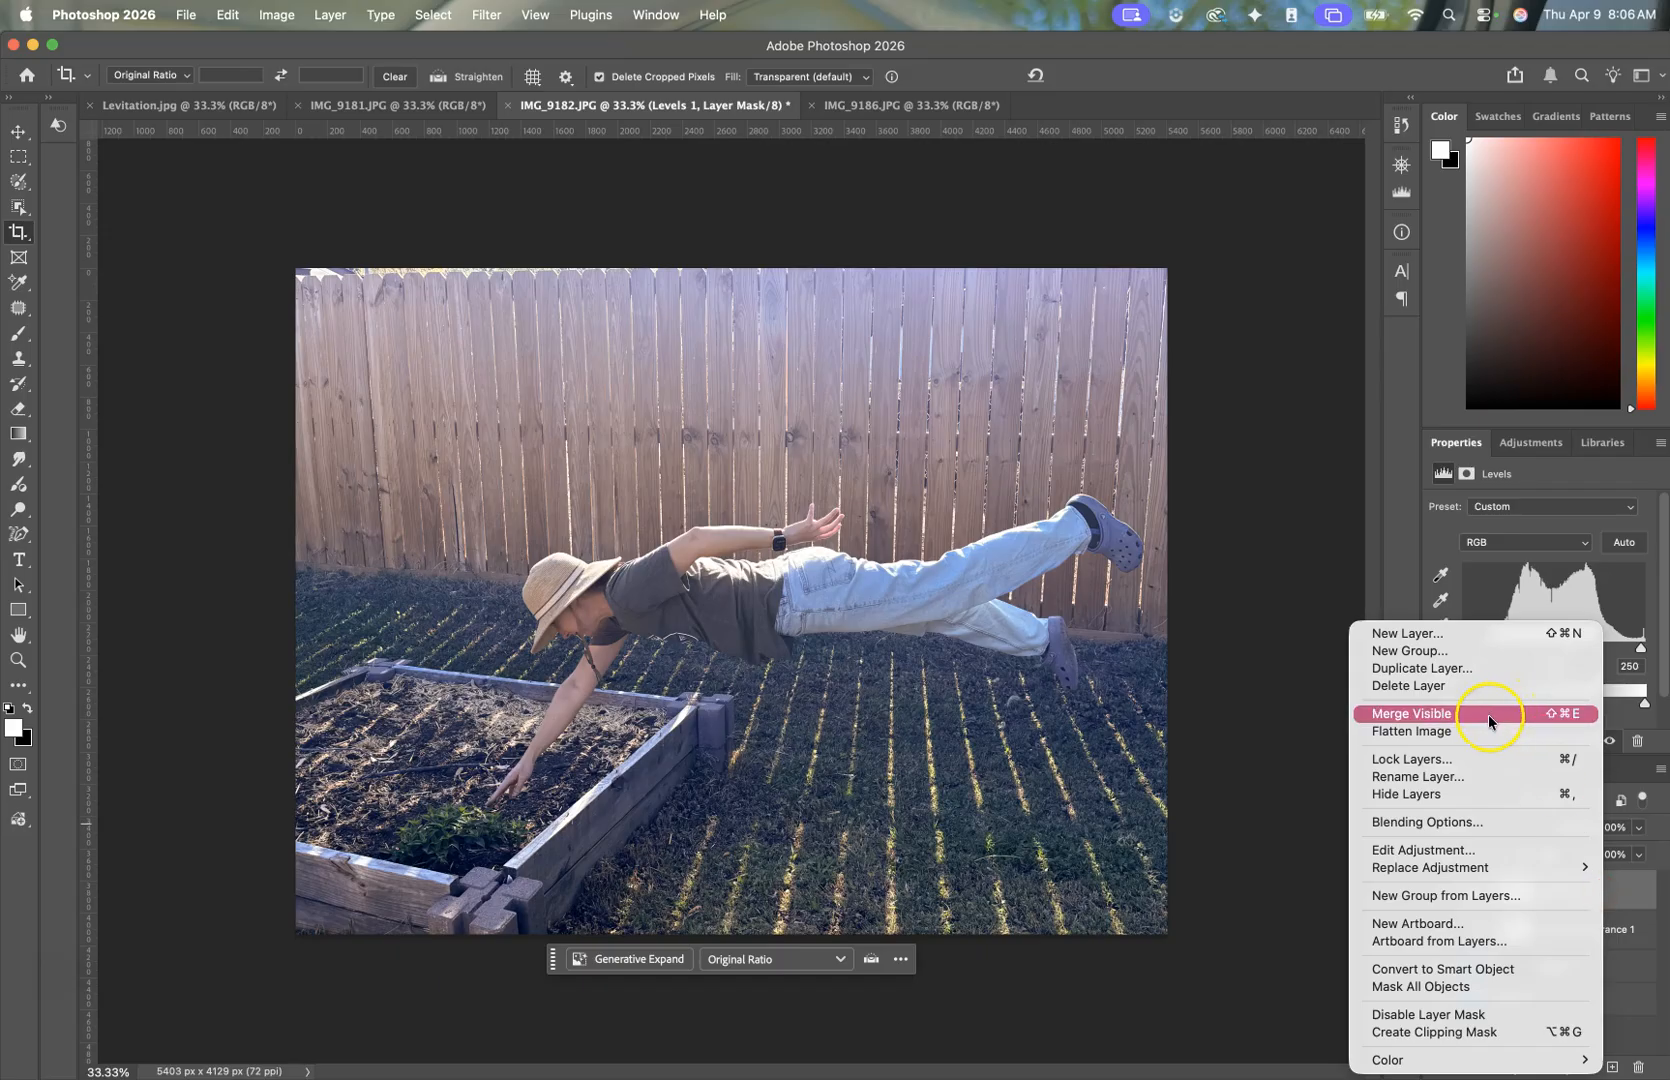
click(1415, 731)
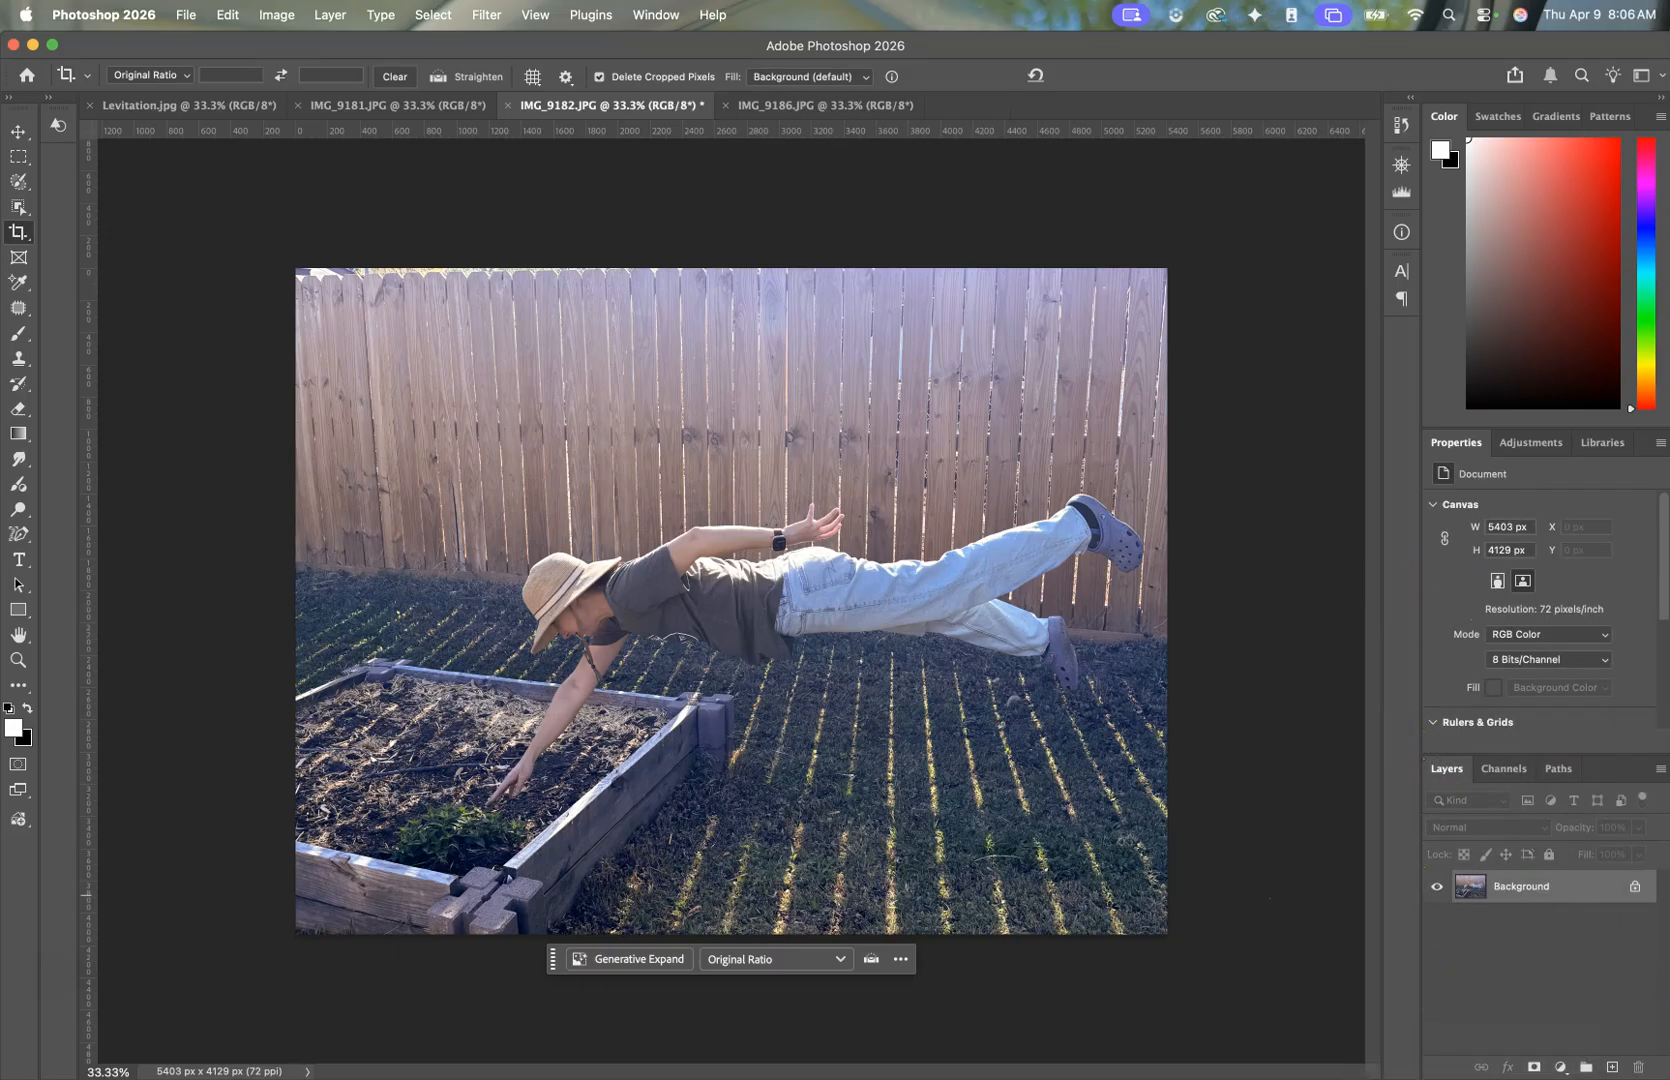
Step: Export the flattened image at 5403 x 4129 px as a quality 7 JPG named IMG_9182.jpg in the Documents folder
click(183, 16)
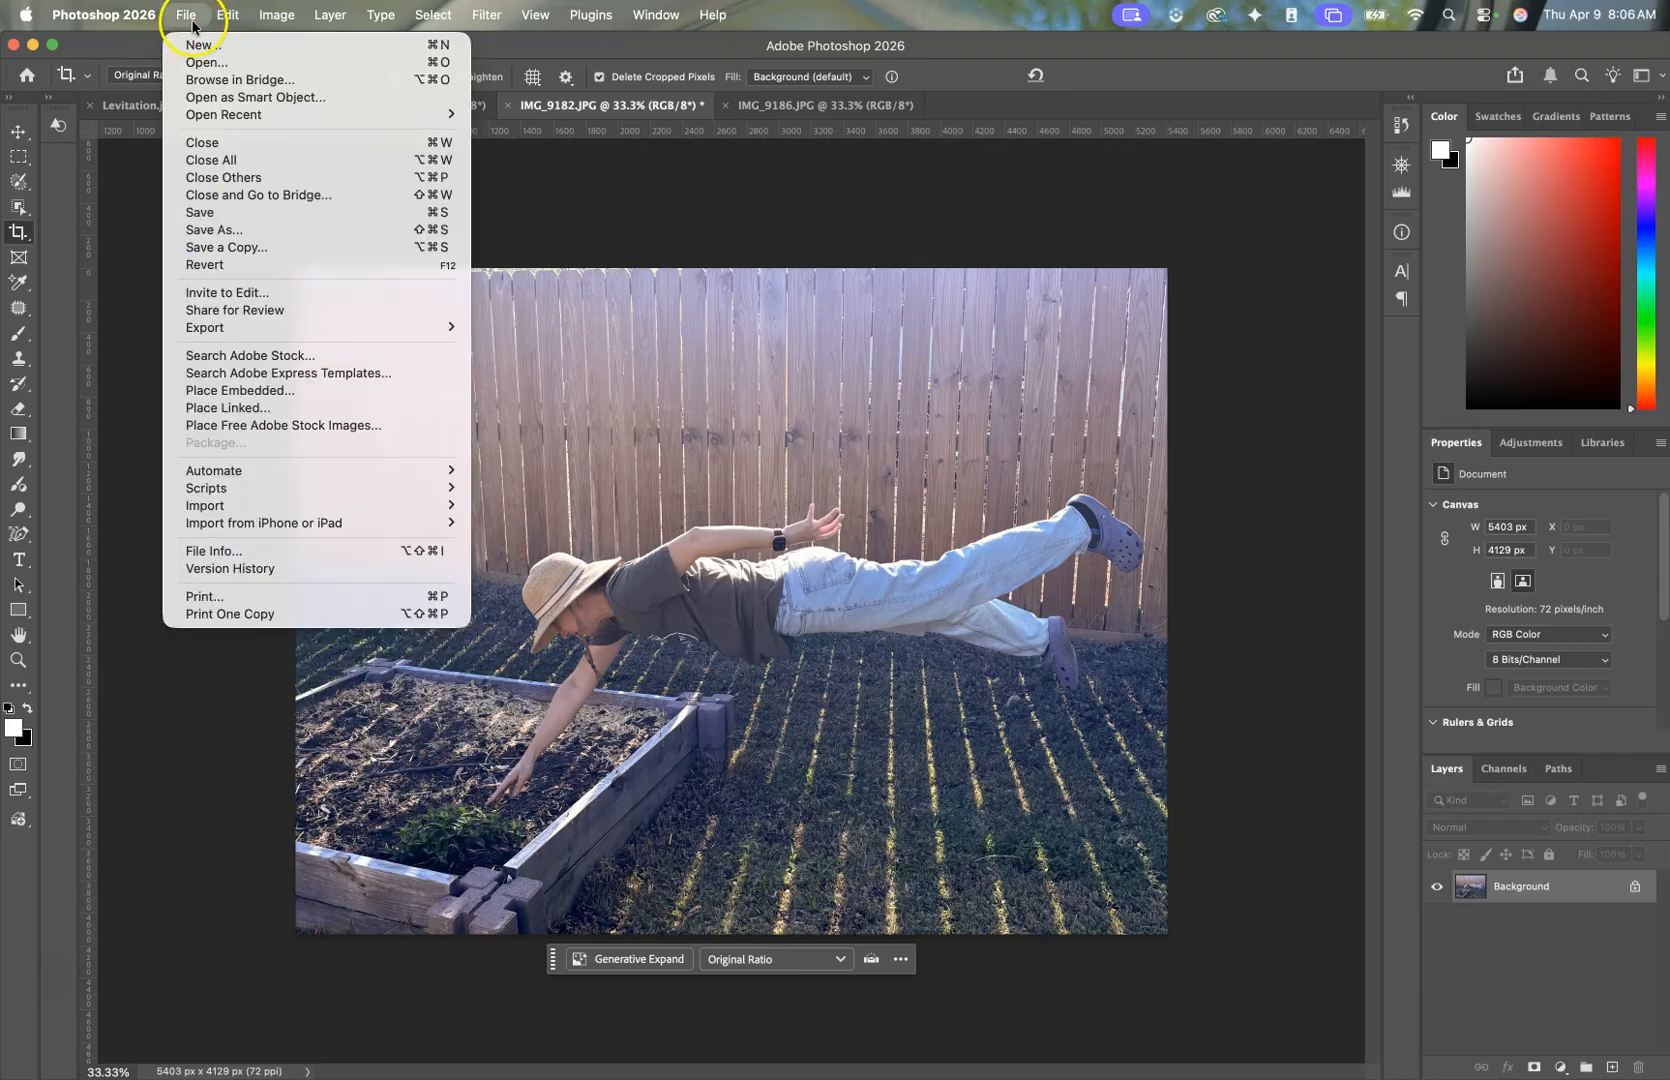
mouse_move(229, 329)
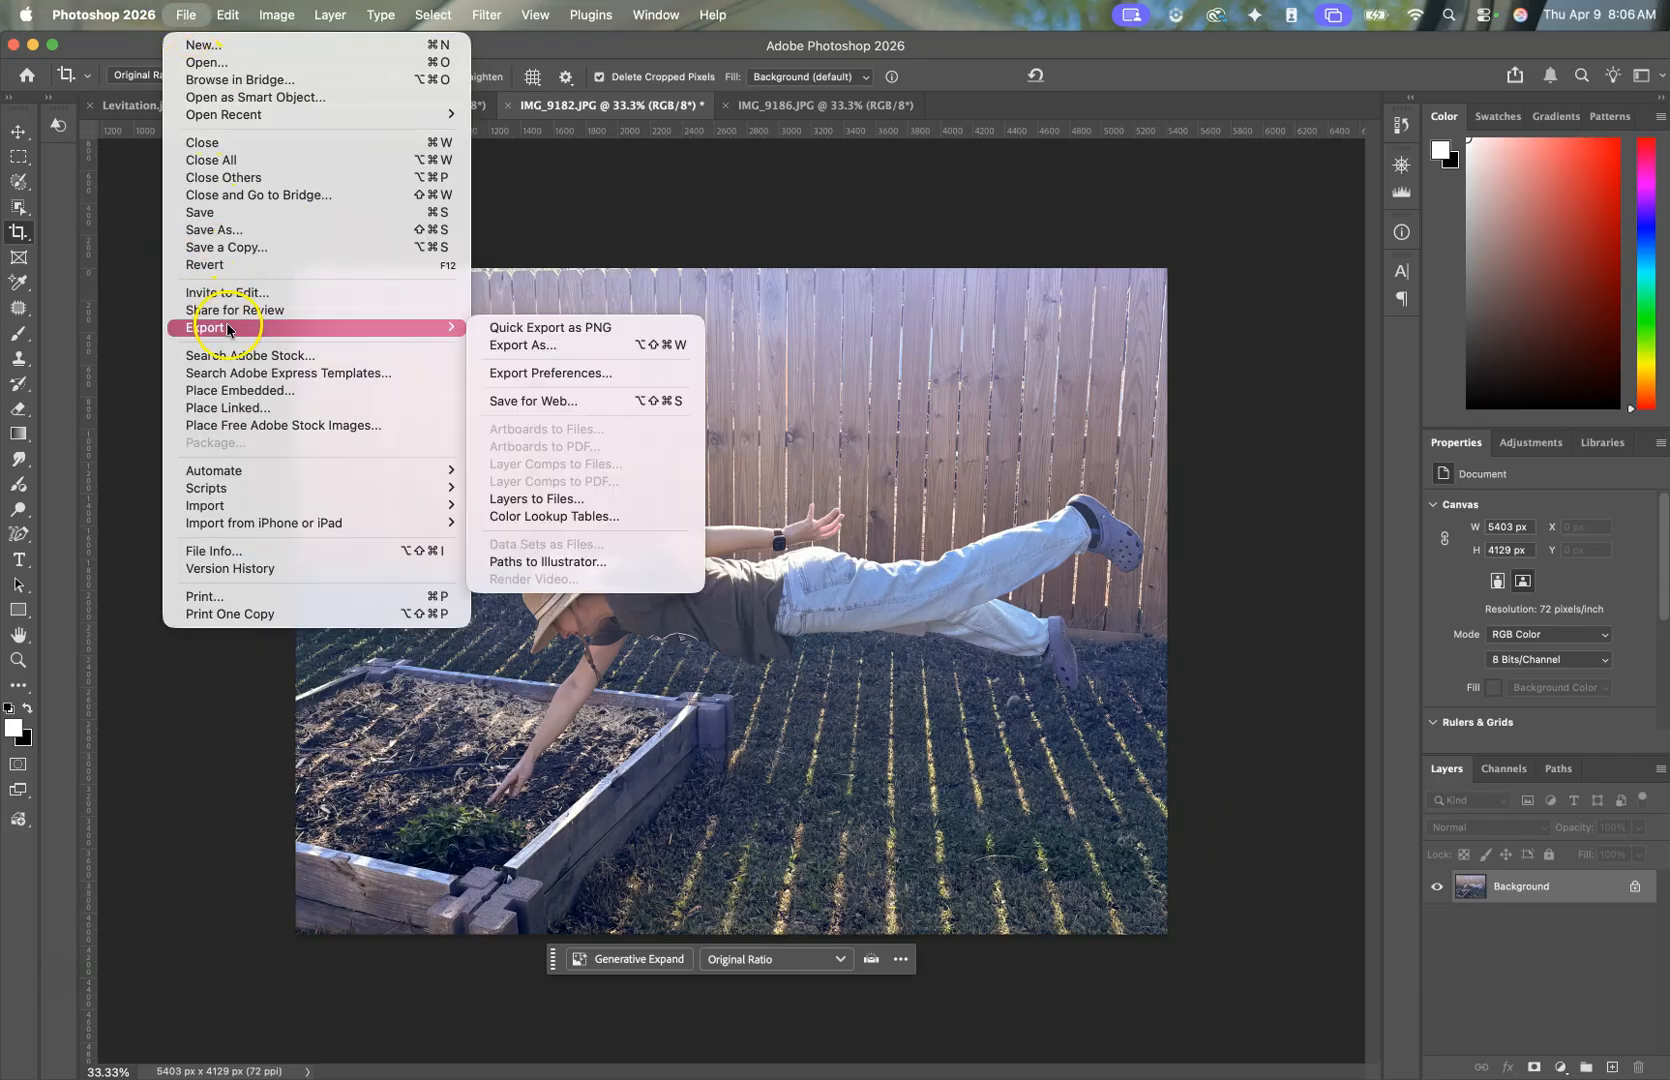
click(499, 346)
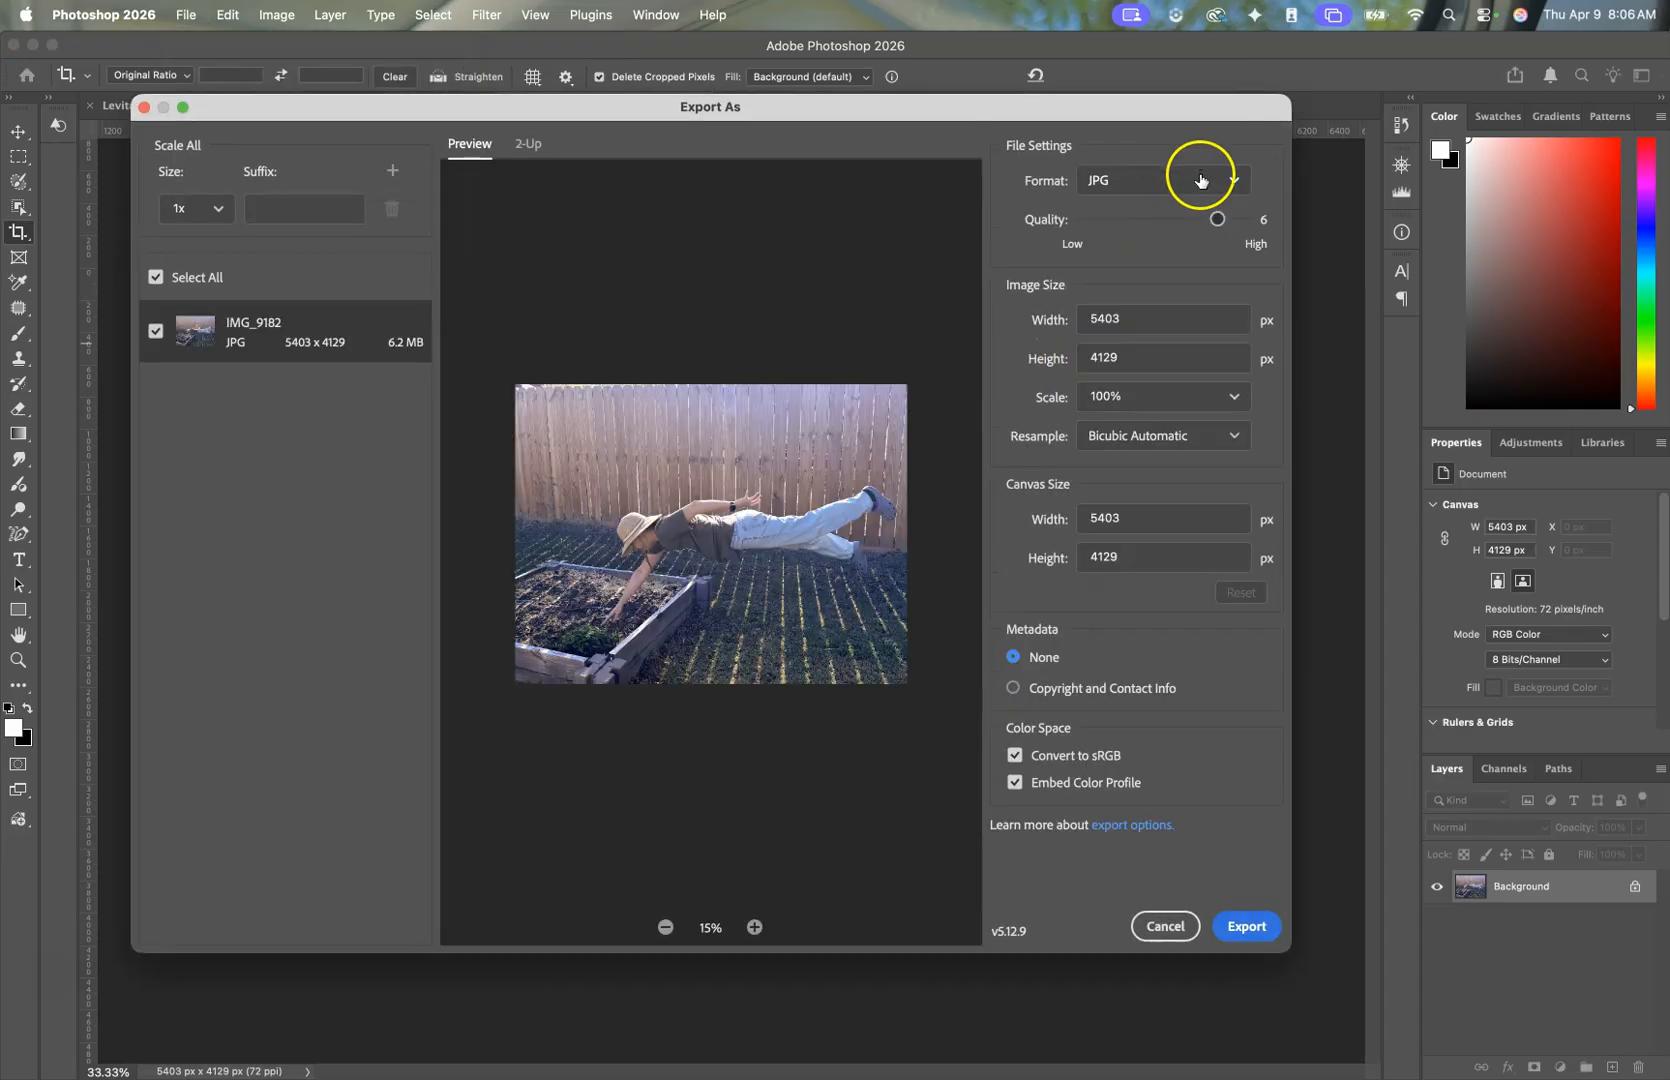
drag(1220, 221, 1241, 219)
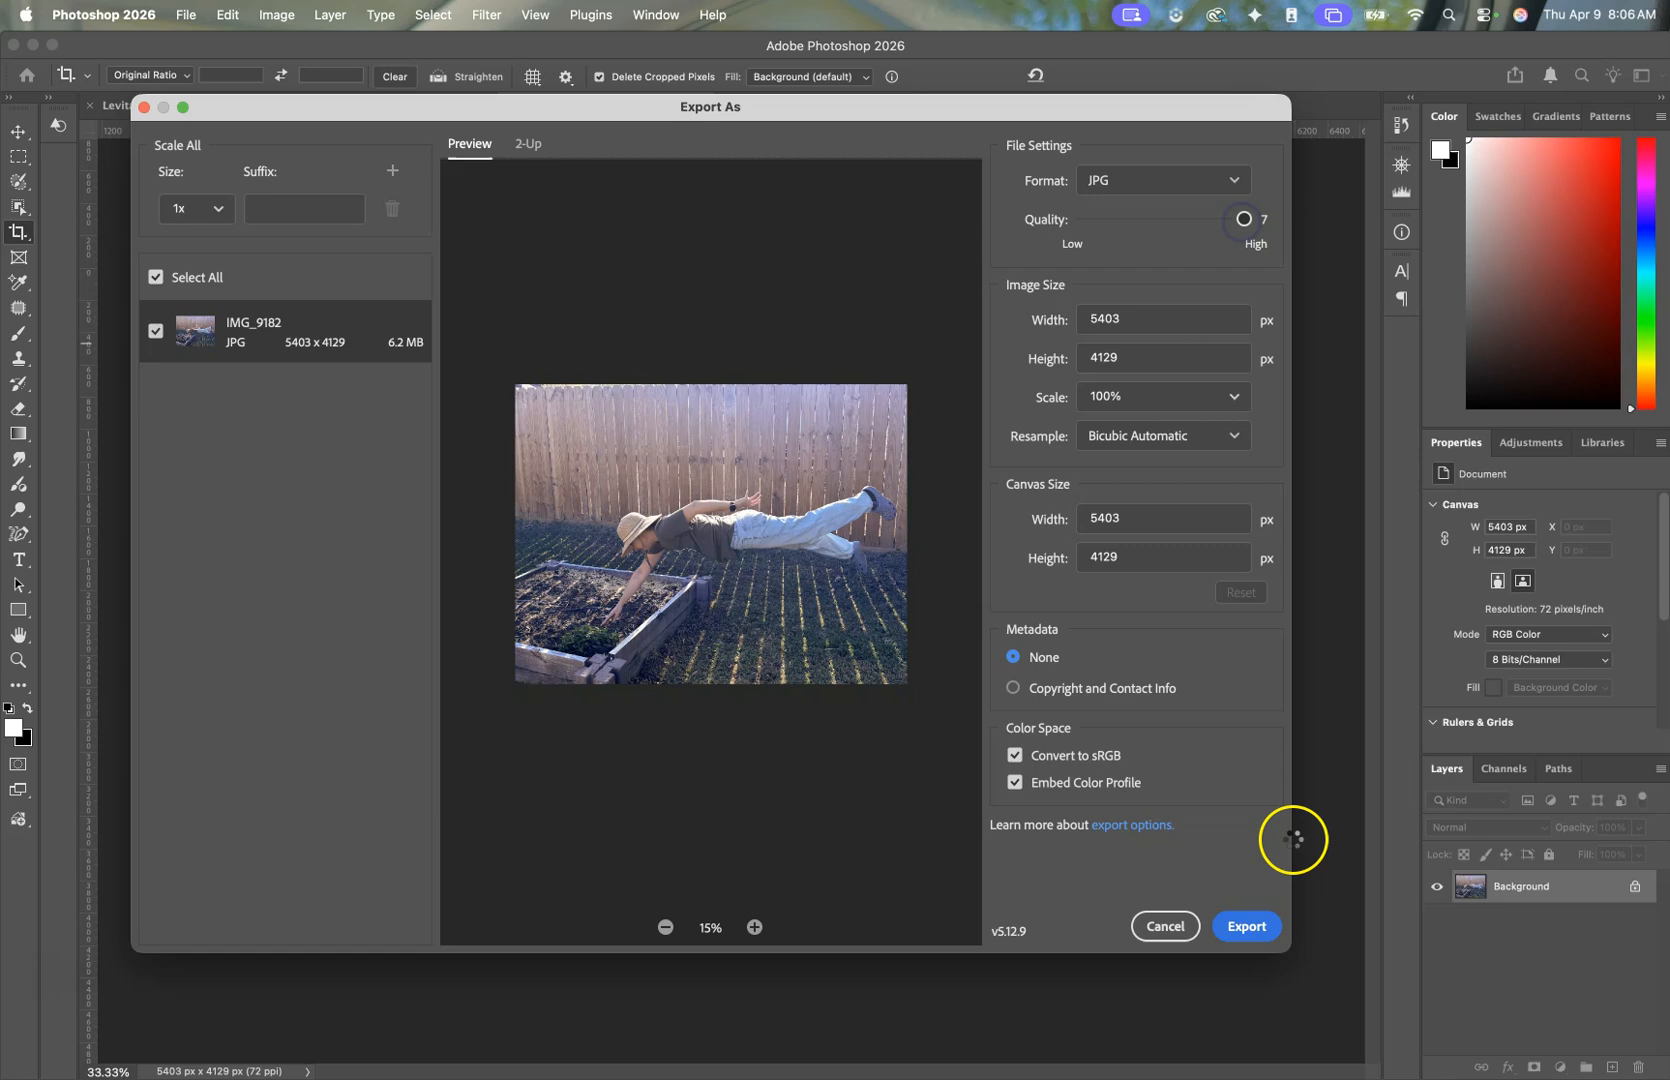
click(1246, 927)
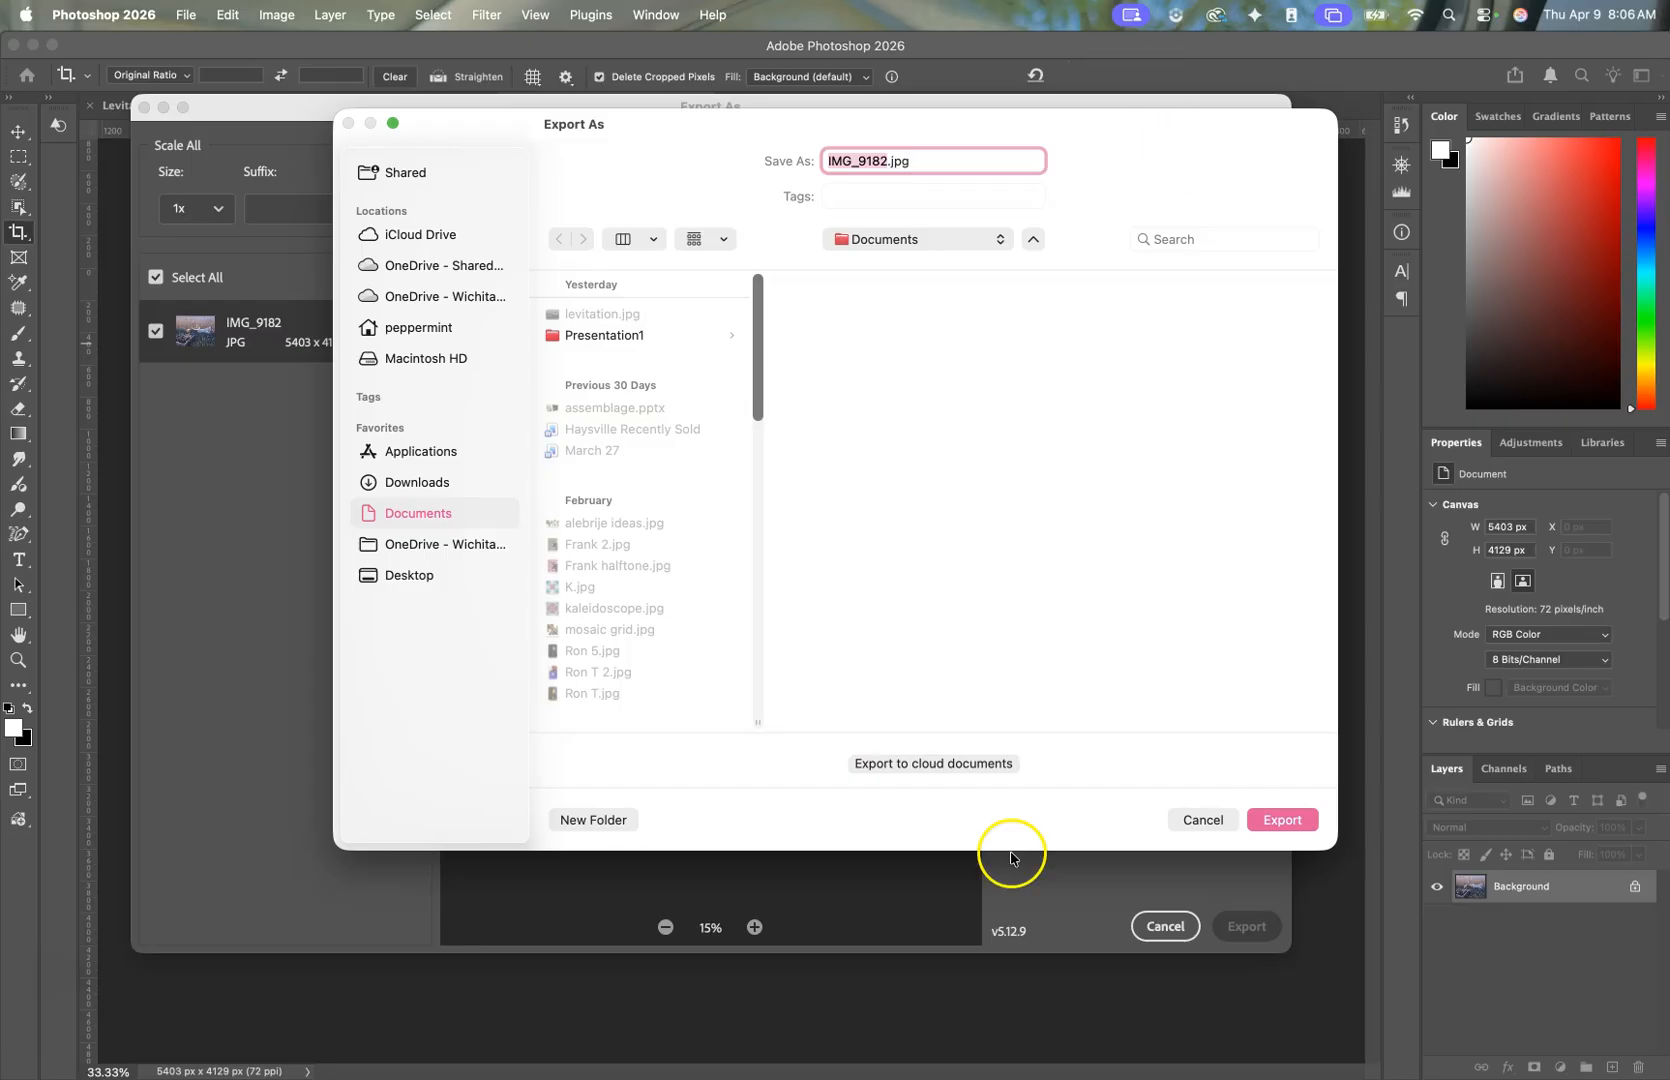
click(1282, 820)
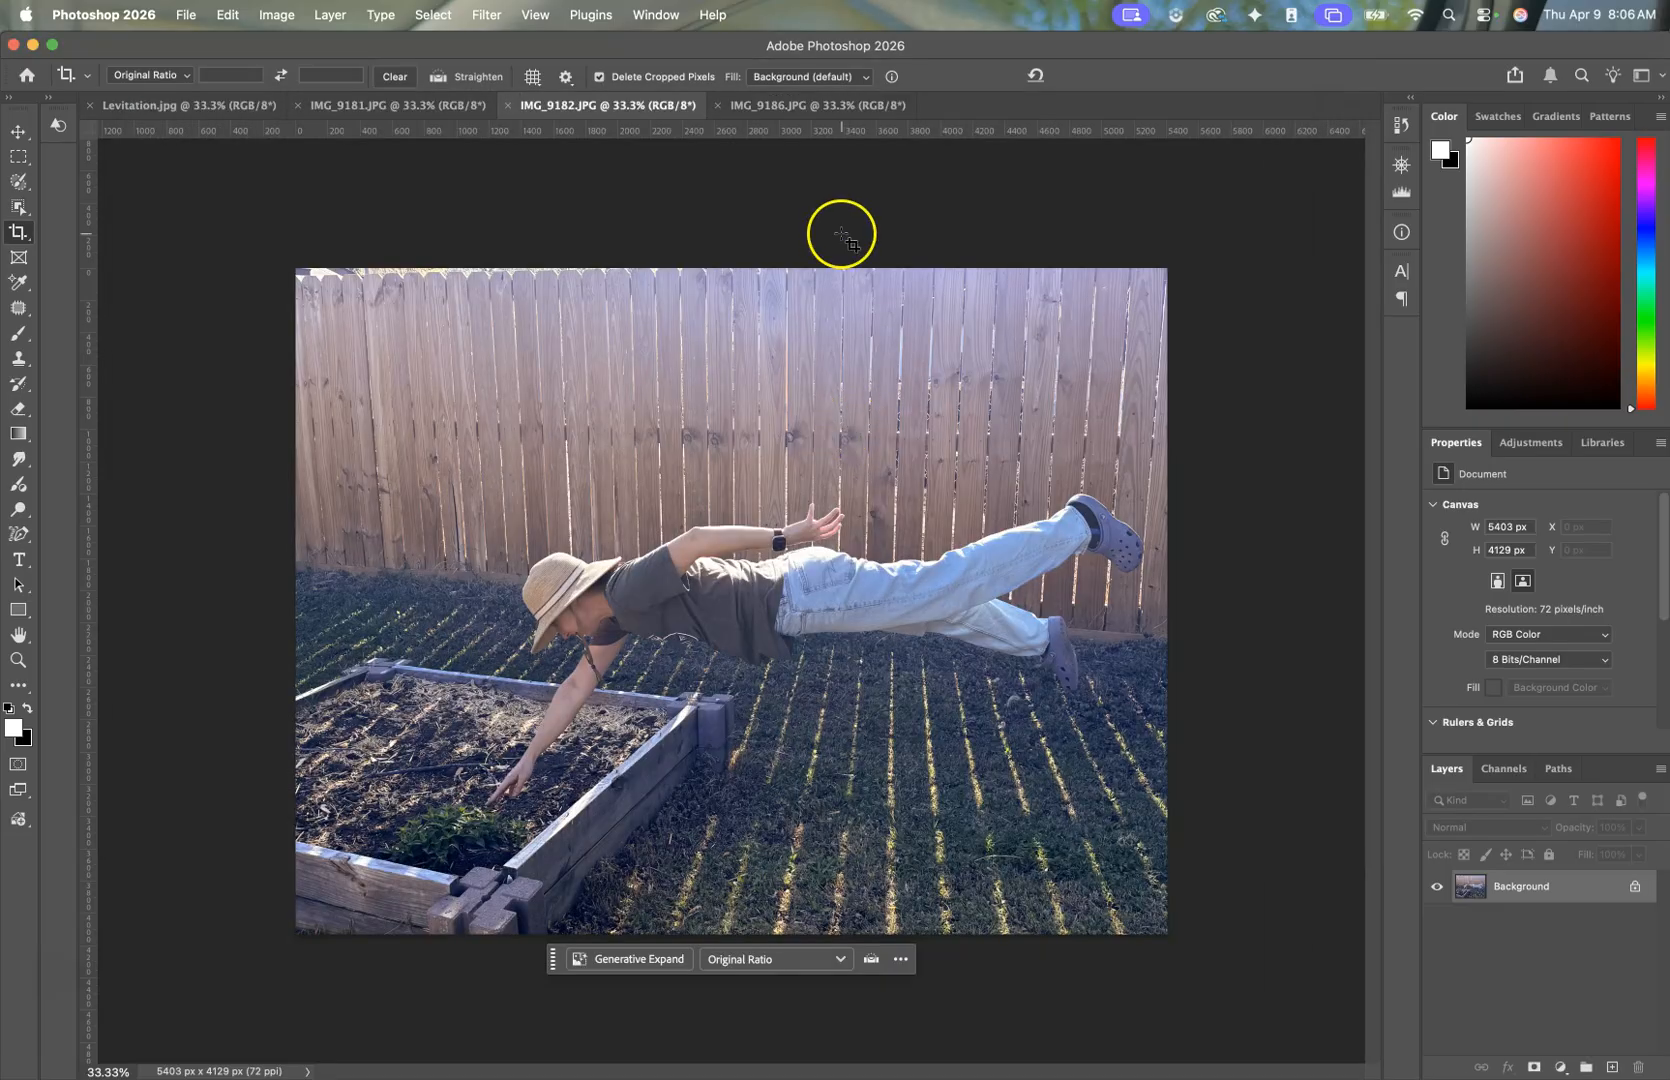